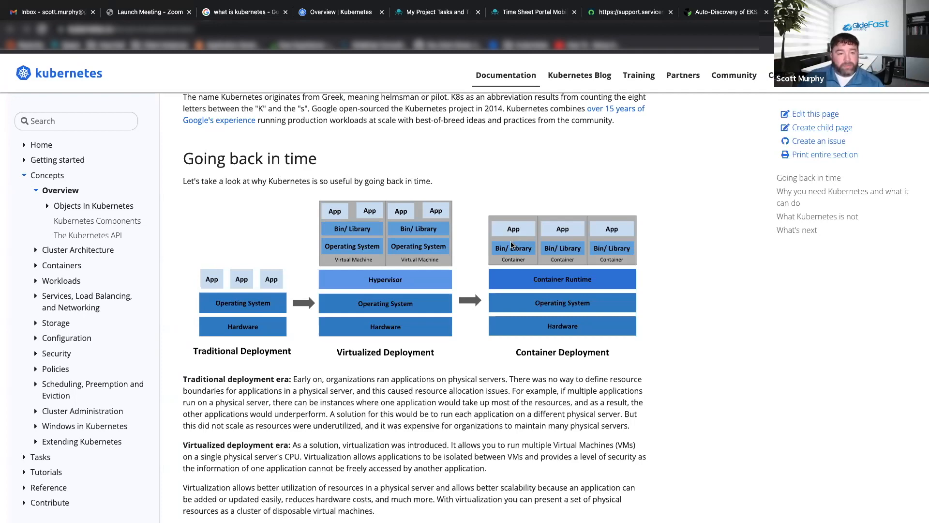
Switch to the Kubernetes slideshow and advance past the traditional, virtualized and container deployment comparison.
key(super+Tab)
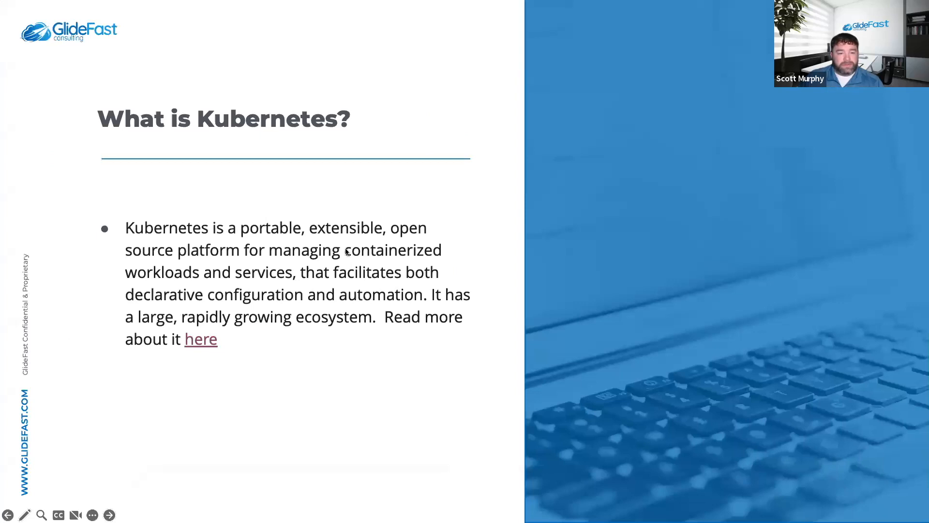
key(Right)
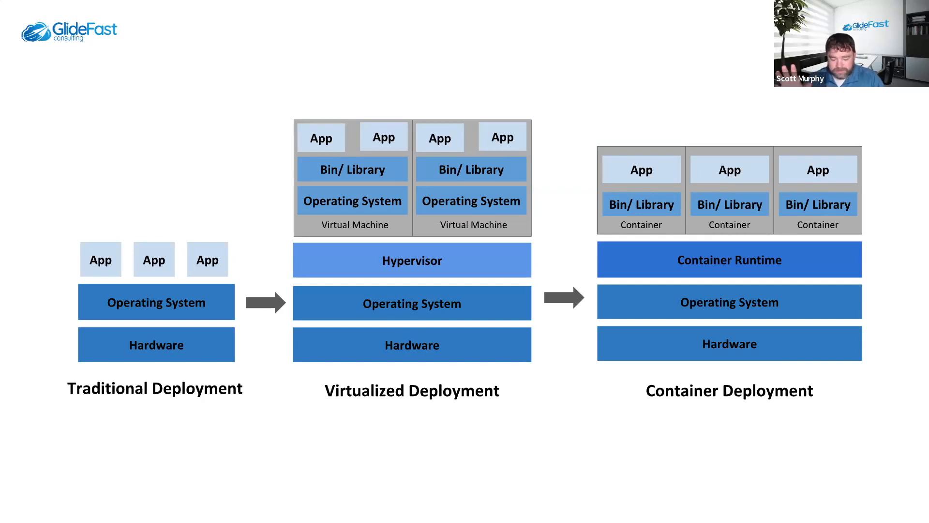
key(Right)
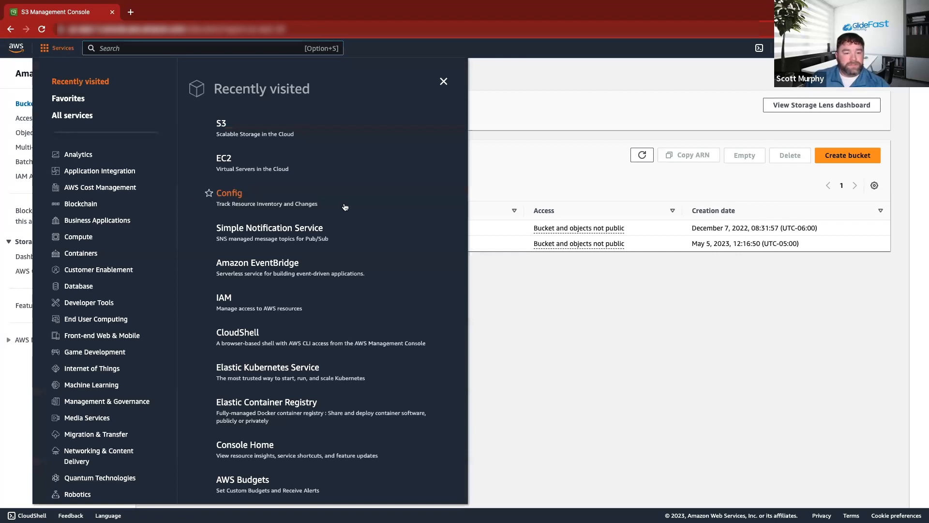
Open Elastic Kubernetes Service from the recently visited AWS services.
scroll(271, 200, down, 3)
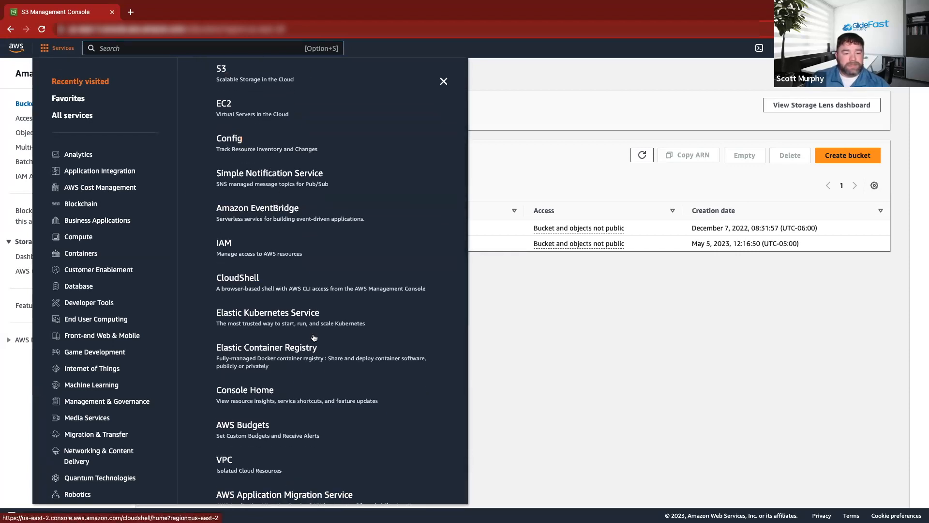
click(257, 319)
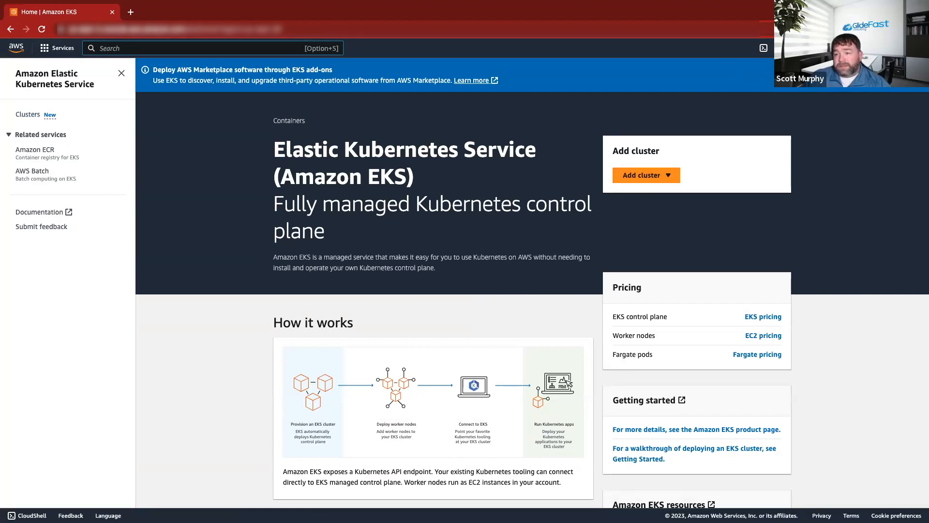
Look at the available AWS regions and the Add cluster options on the EKS home page.
click(844, 48)
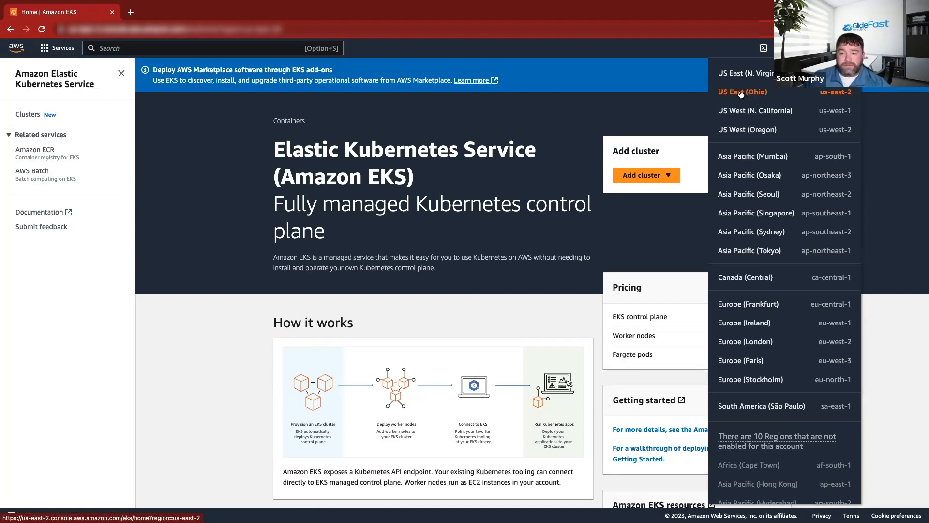
click(583, 114)
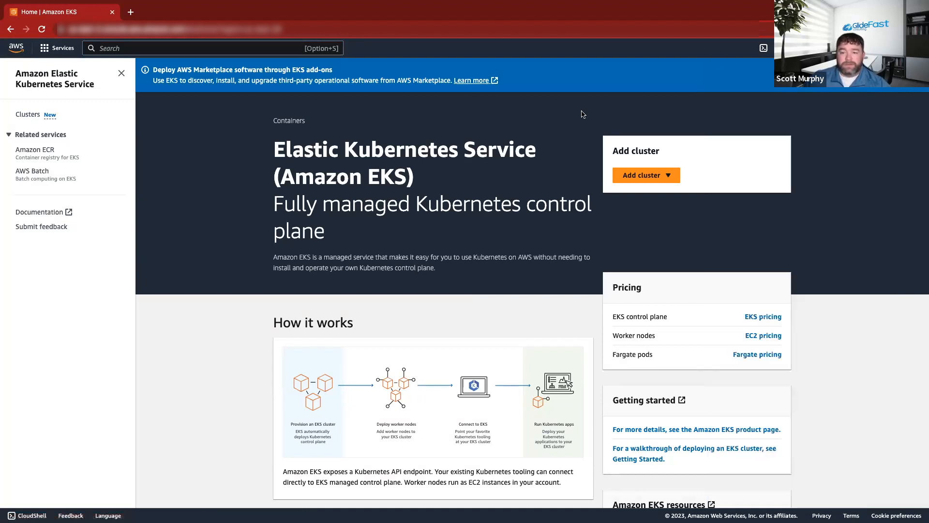
click(649, 178)
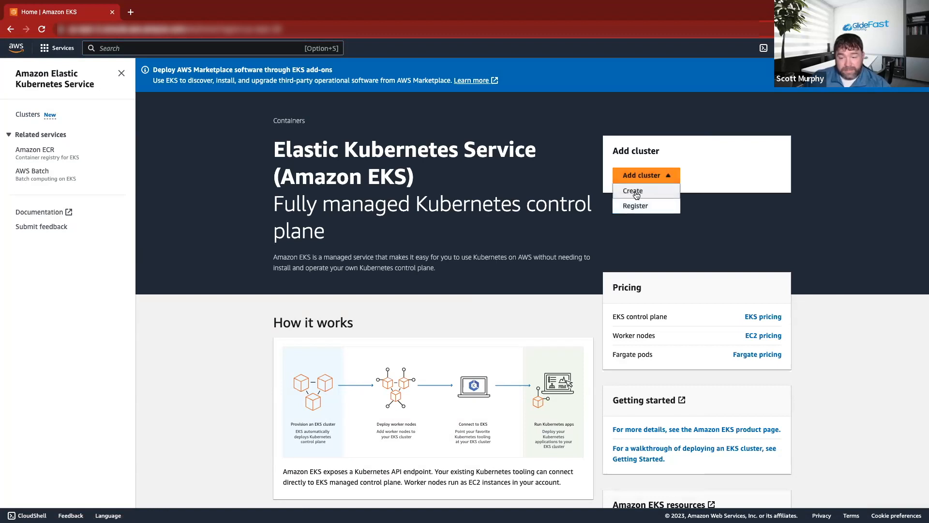
click(547, 154)
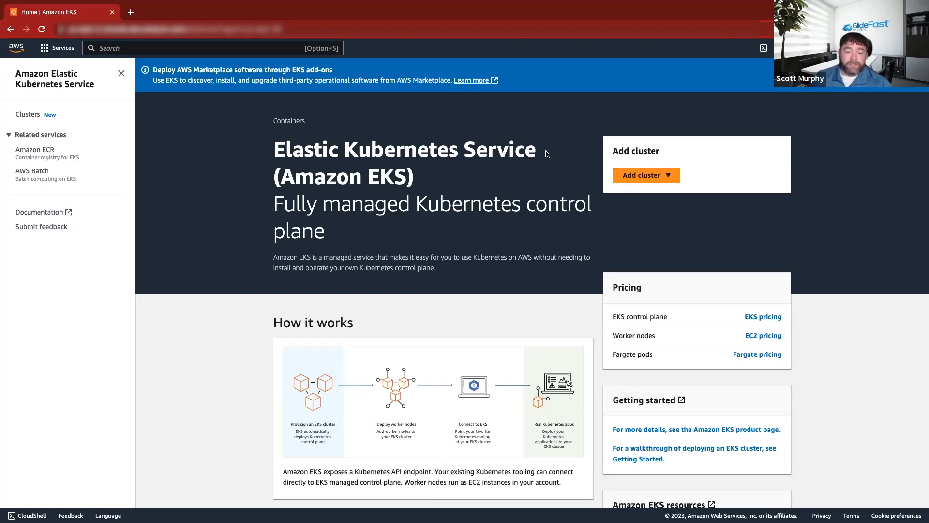
Search the AWS services for "cloud shell" and open CloudShell.
click(58, 51)
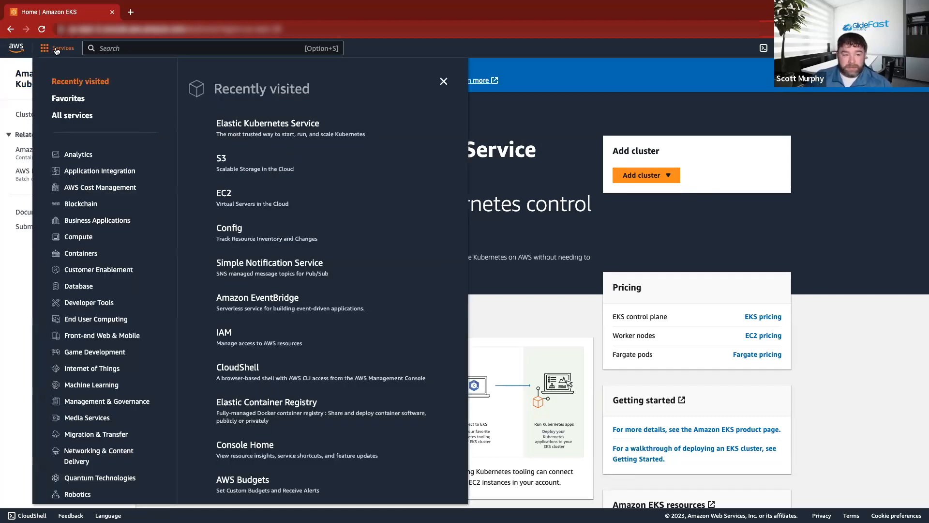
click(122, 50)
click(59, 49)
click(121, 50)
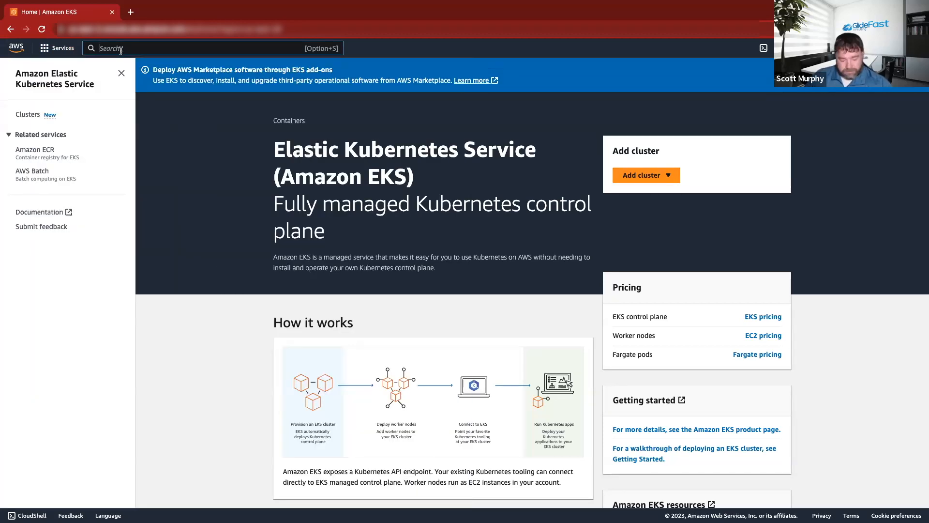
text(cloud)
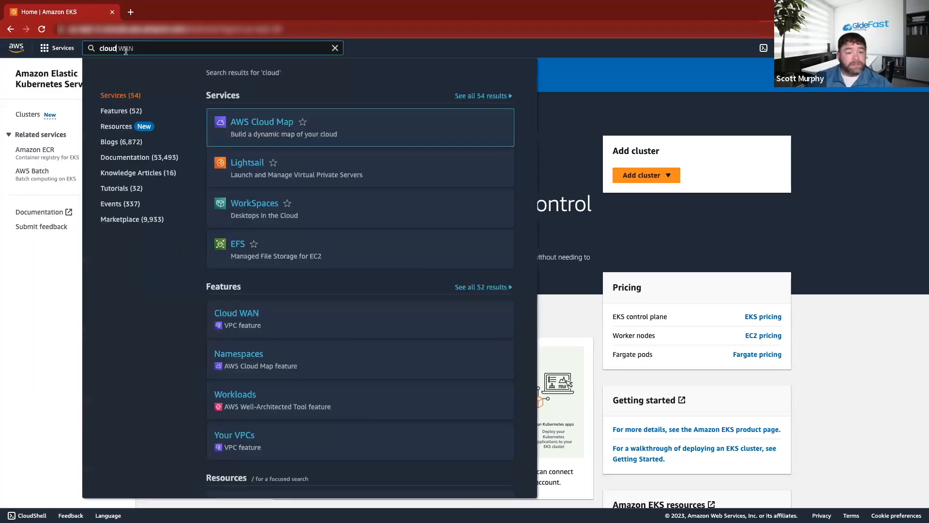
text( sheel)
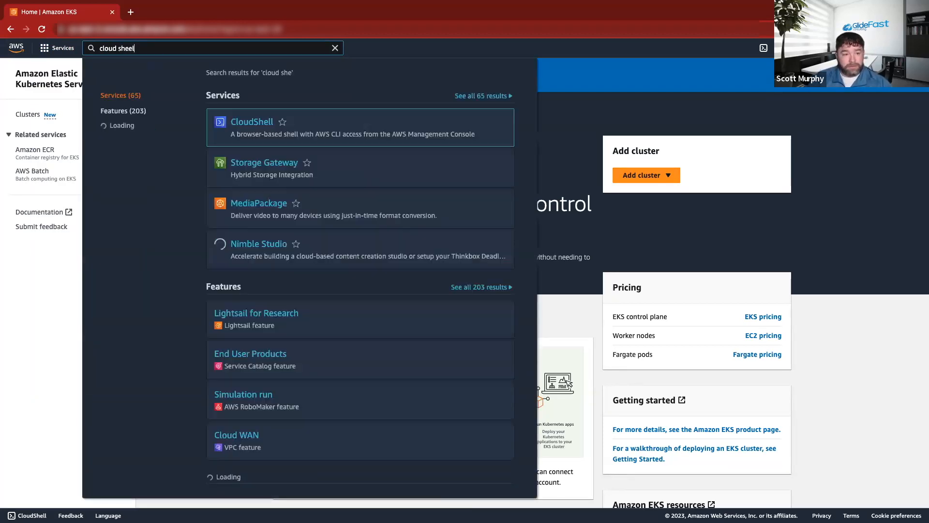
key(BackSpace)
key(BackSpace)
text(ll)
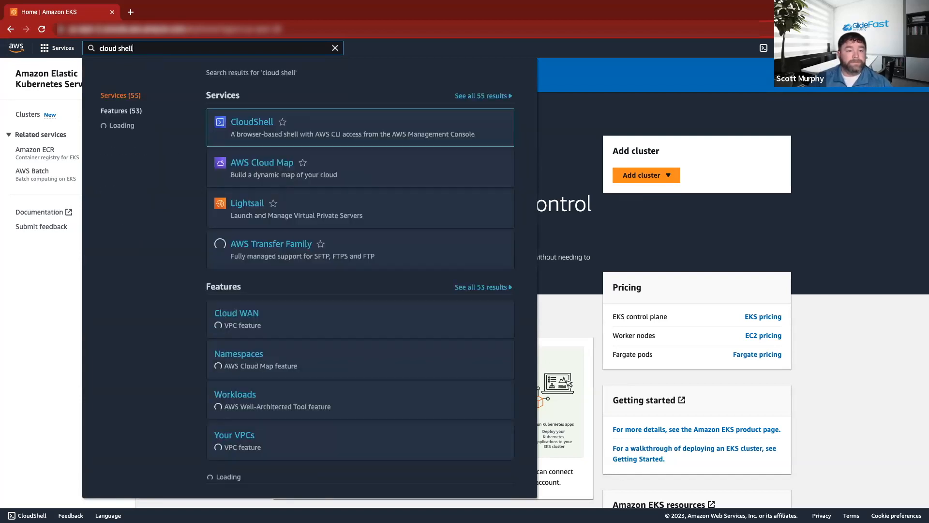
click(260, 124)
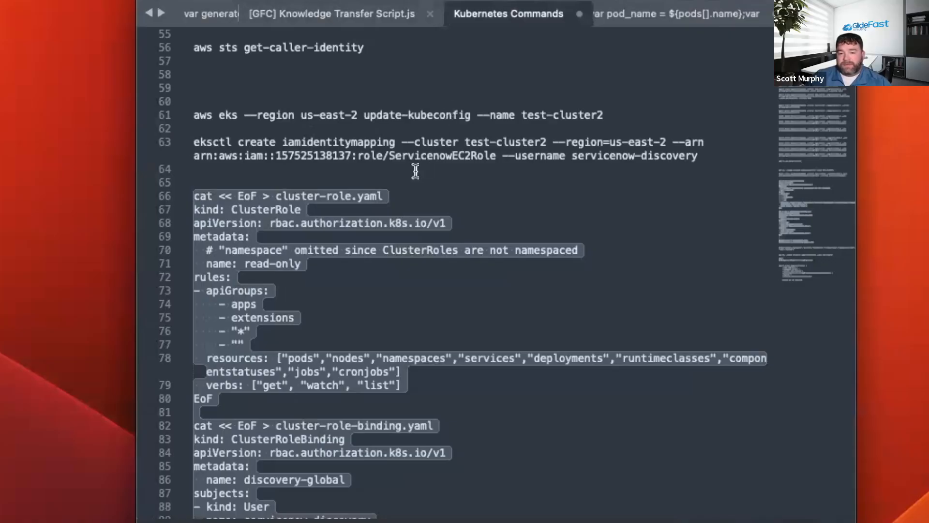
Switch to the Kubernetes command notes in the text editor and open the Create Test Clusters notes.
scroll(416, 170, up, 10)
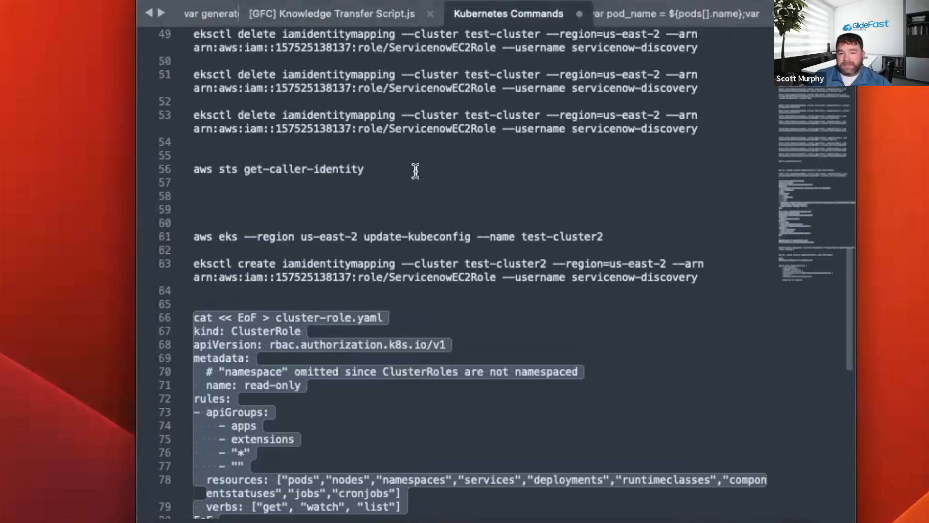
scroll(434, 161, up, 9)
scroll(432, 164, down, 20)
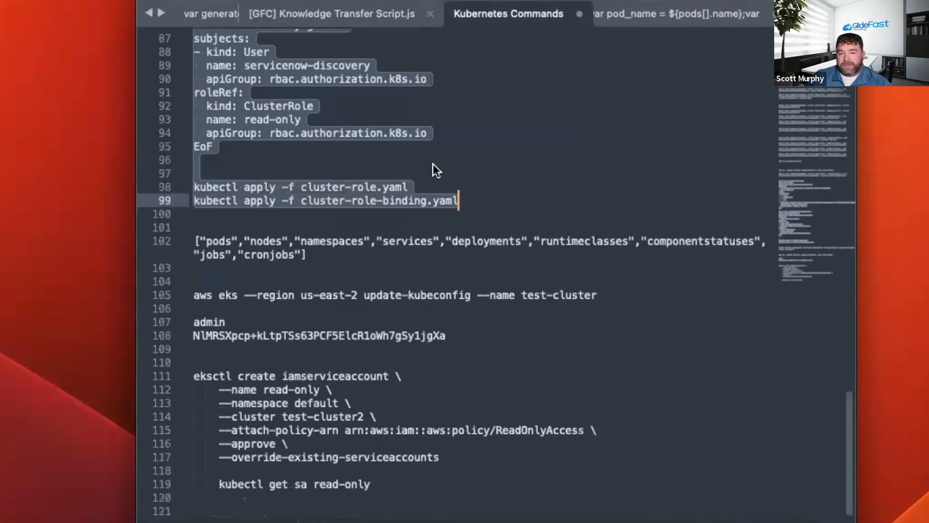
scroll(432, 164, up, 20)
scroll(663, 16, right, 5)
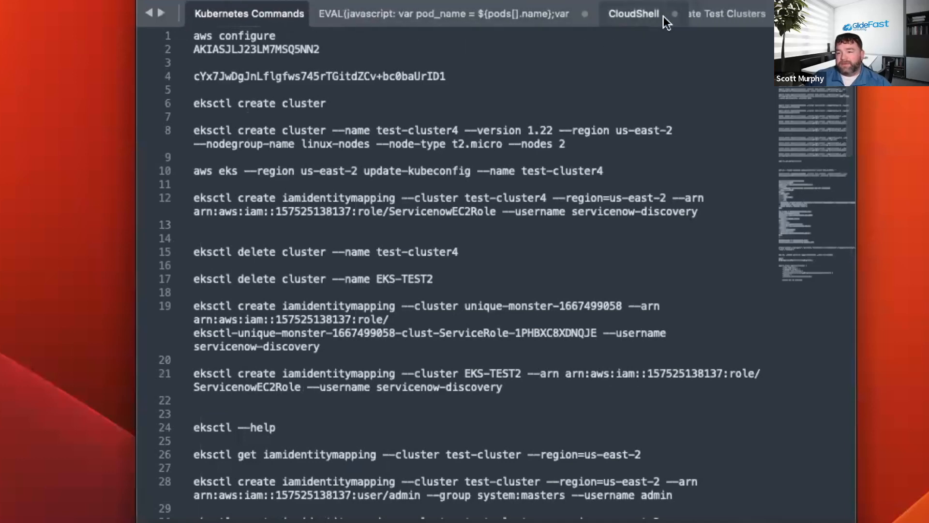
click(658, 15)
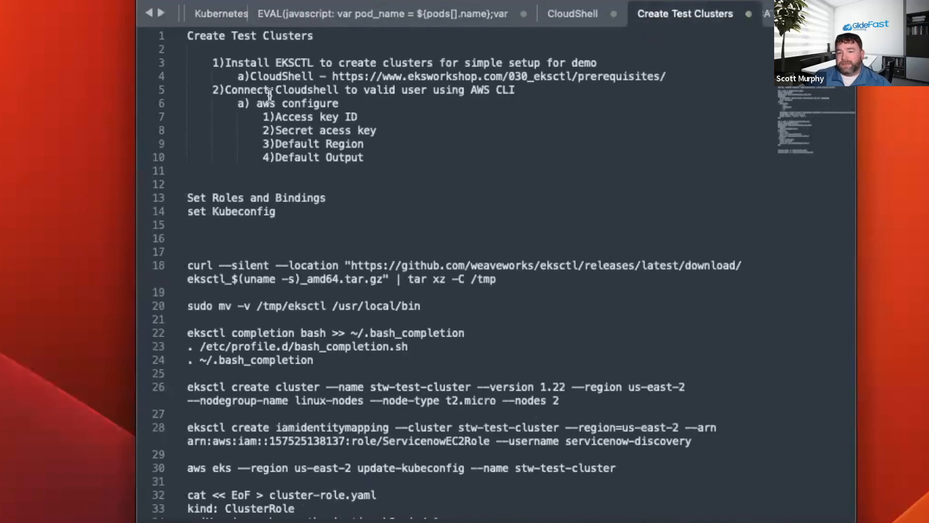
scroll(357, 199, down, 3)
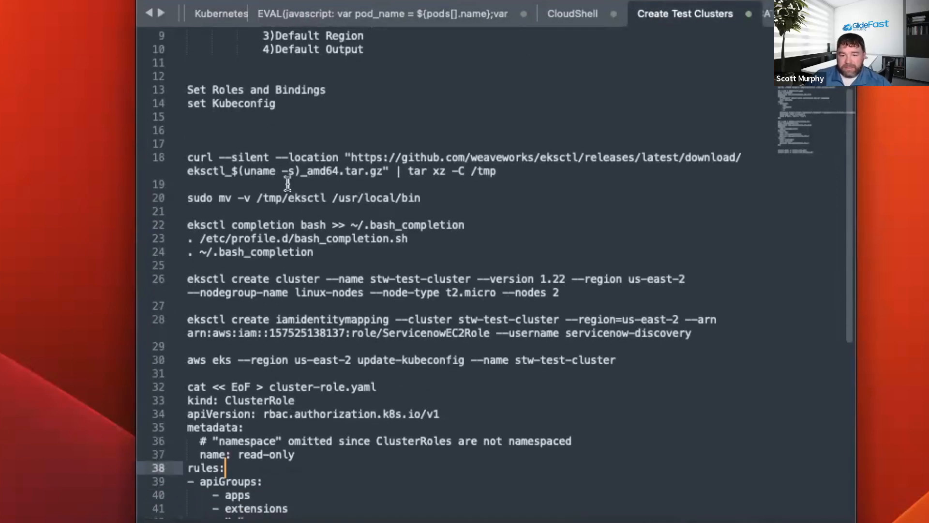
scroll(235, 136, up, 3)
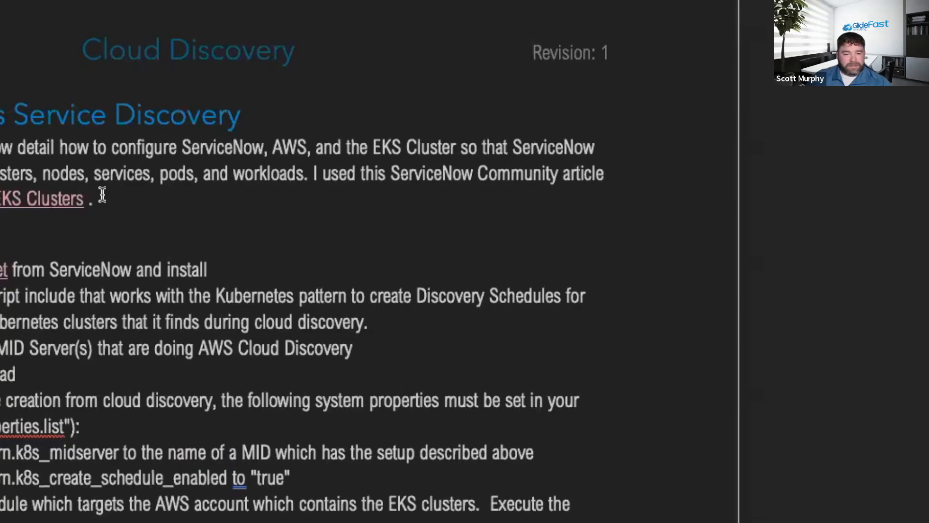
Look through the Cloud Discovery document's Kubernetes service discovery instructions, and return to the Create Test Clusters notes.
scroll(491, 197, down, 10)
scroll(102, 193, up, 3)
scroll(102, 194, up, 15)
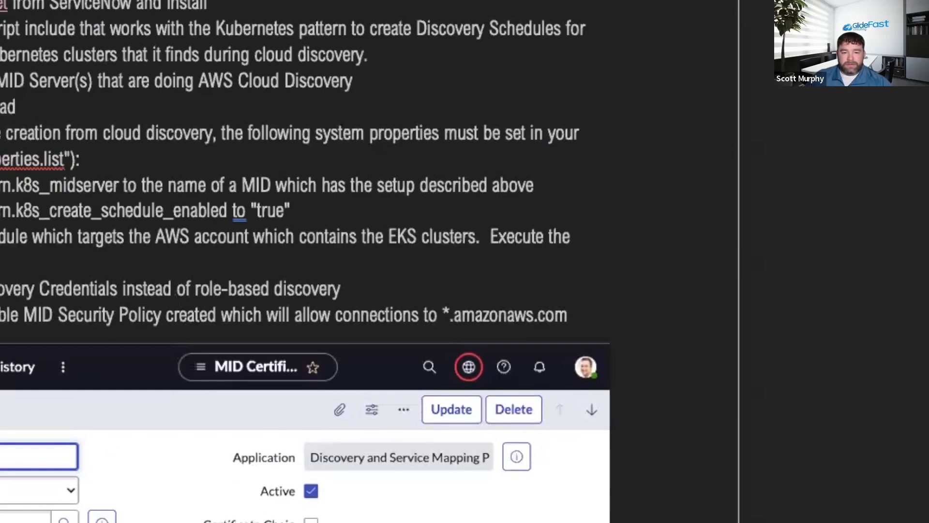
scroll(20, 183, up, 15)
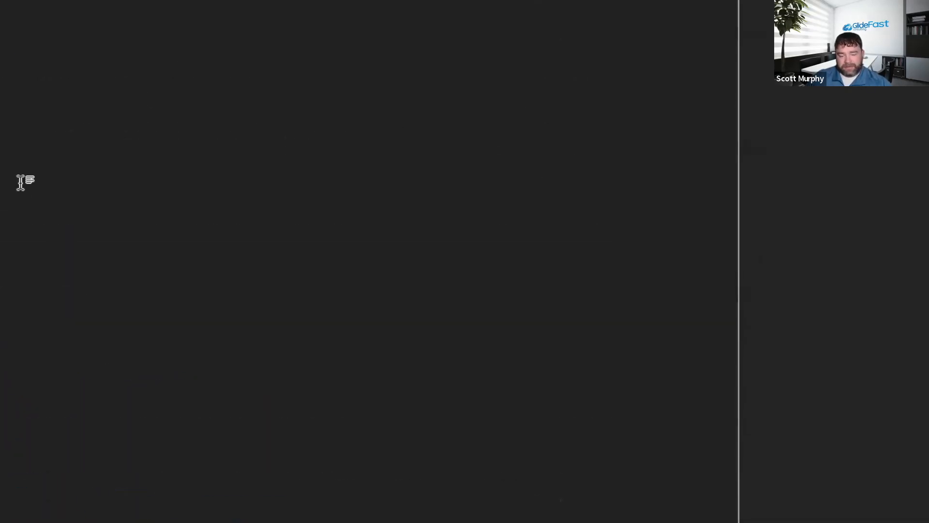
scroll(19, 201, up, 5)
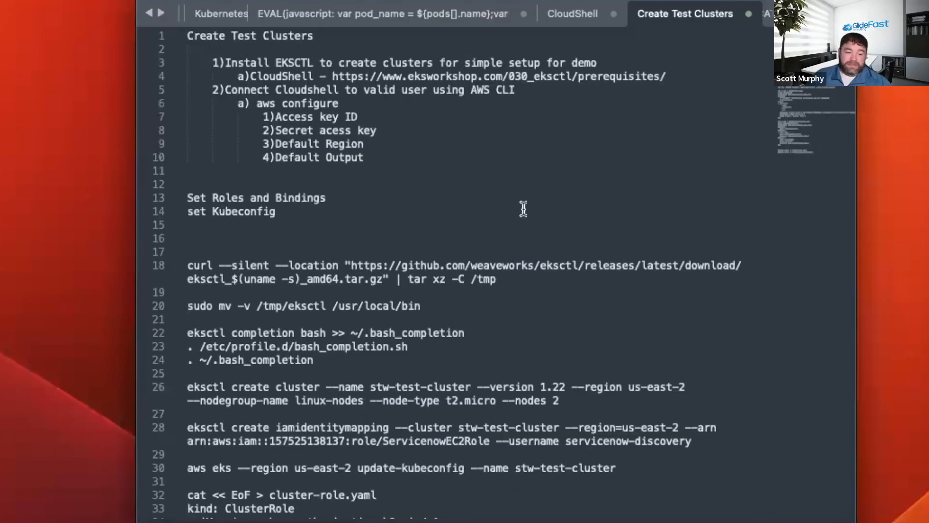
Select the eksctl download, move and bash completion commands in lines 18 to 24 of the notes for copying.
click(523, 209)
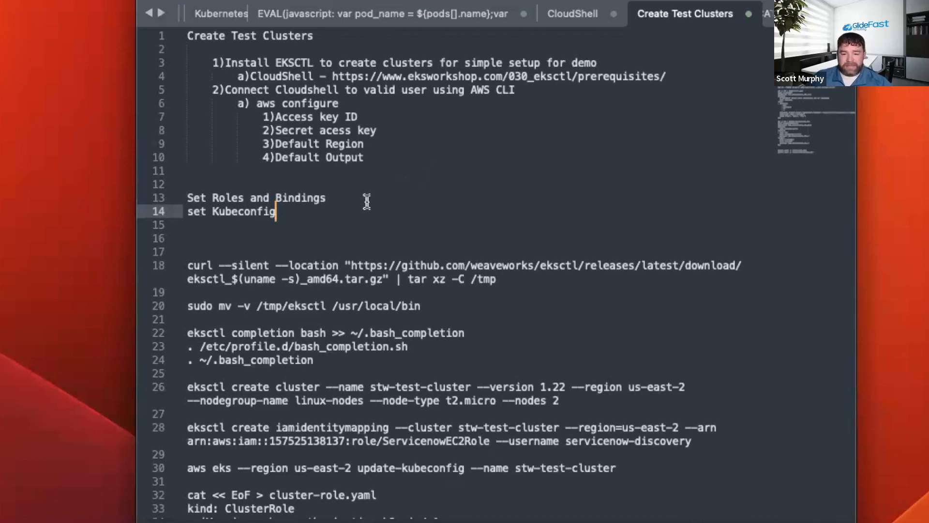
scroll(367, 199, down, 3)
scroll(368, 199, down, 1)
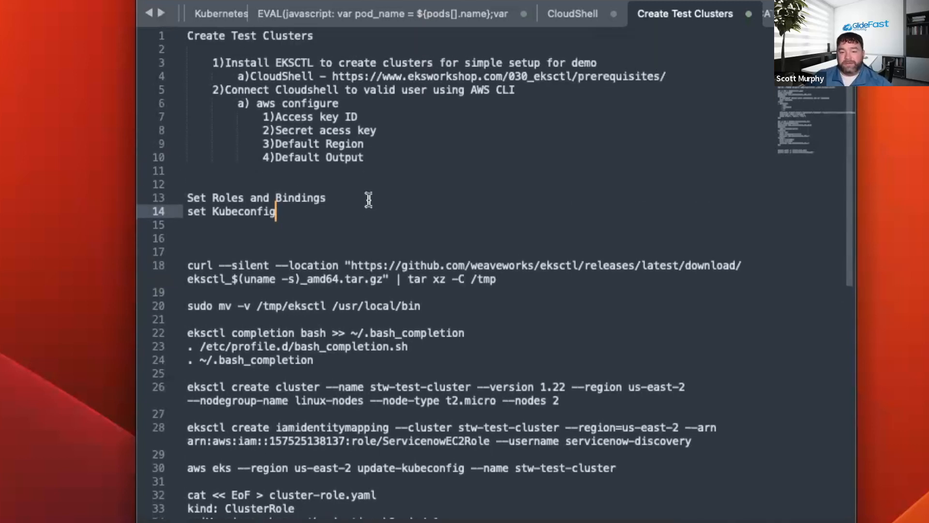
scroll(368, 199, down, 2)
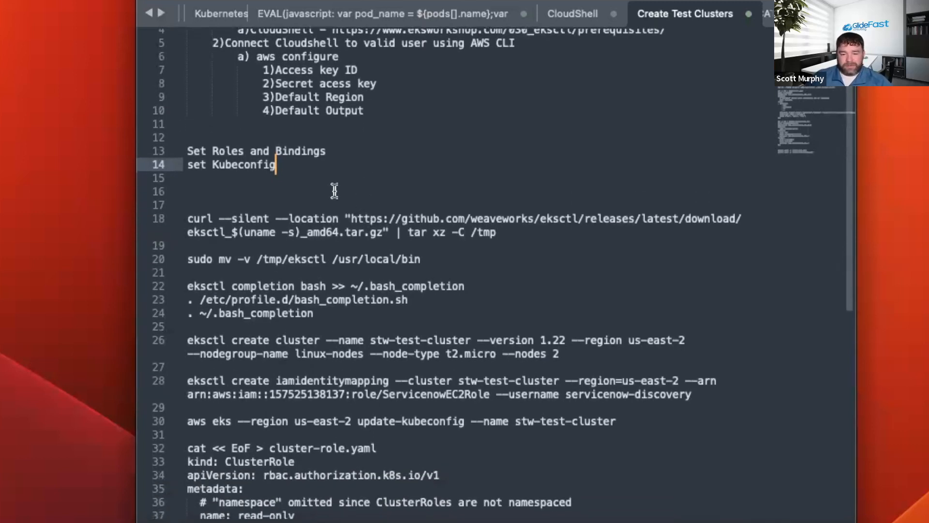
drag(188, 215, 378, 318)
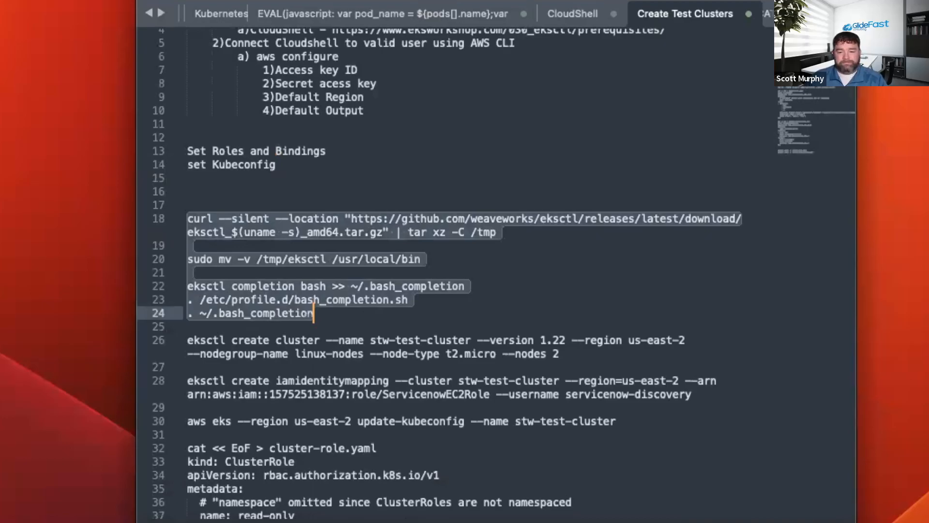
Switch to CloudShell, paste the copied multiline eksctl installation commands, and run them through the final bash completion line.
key(alt+Tab)
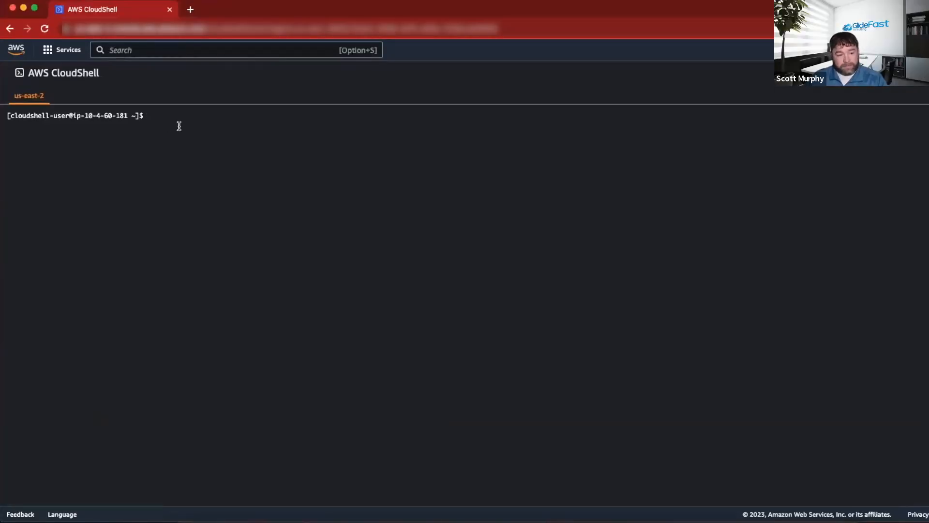
key(super+v)
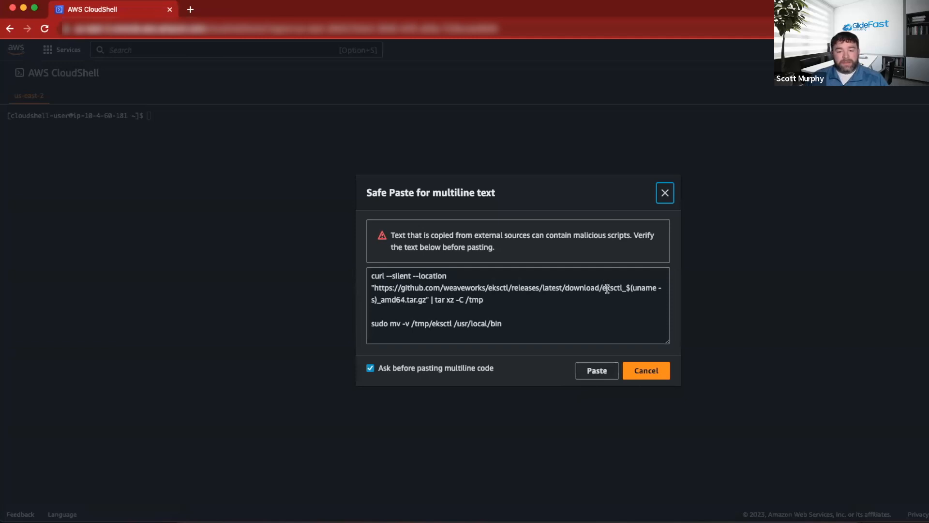
click(596, 371)
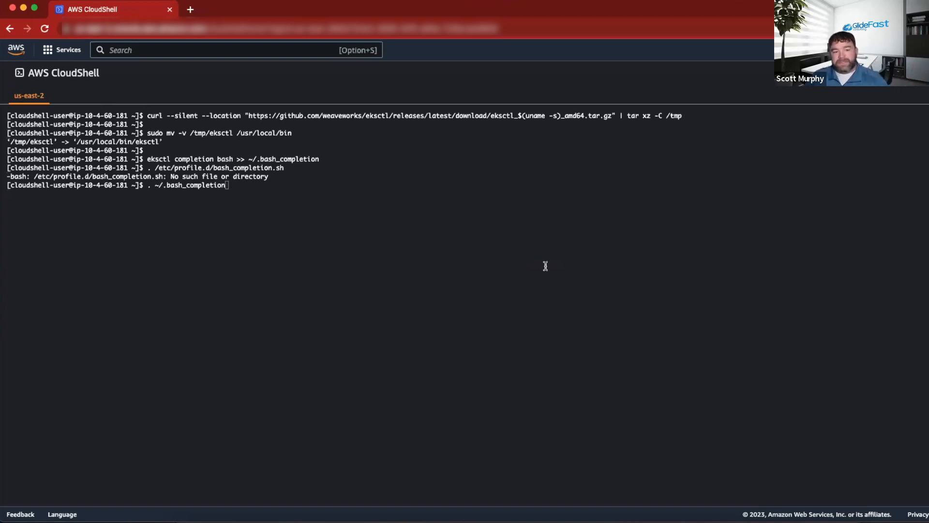
click(452, 235)
key(Return)
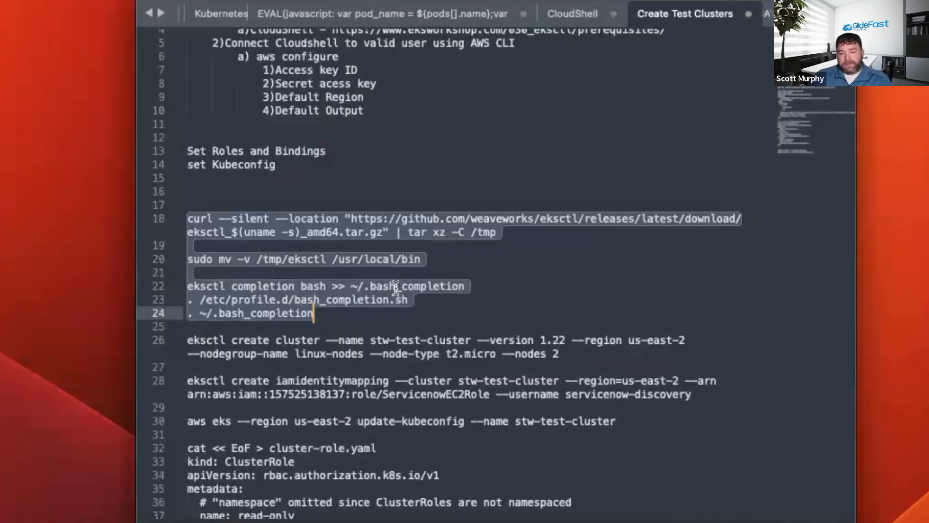
Copy the eksctl create cluster command for stw-test-cluster from line 26 of the notes and run it in CloudShell.
click(395, 289)
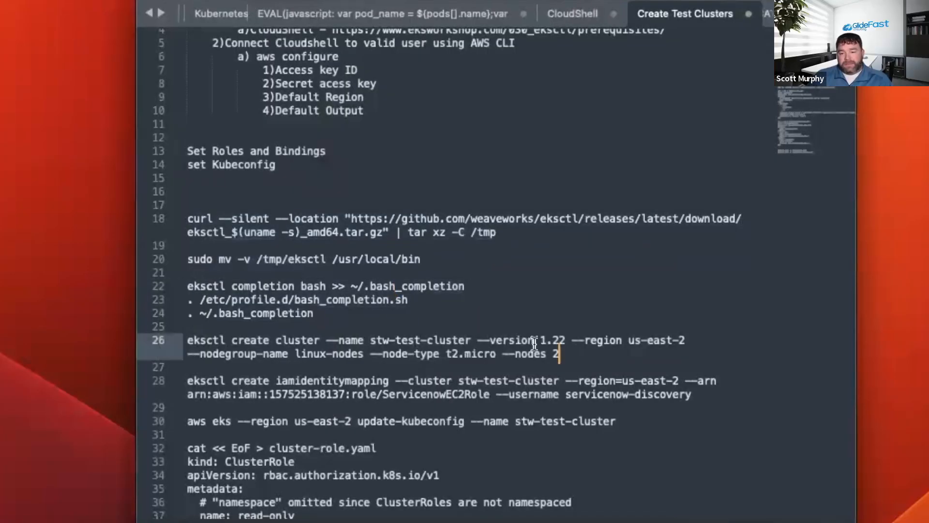
drag(574, 355, 191, 335)
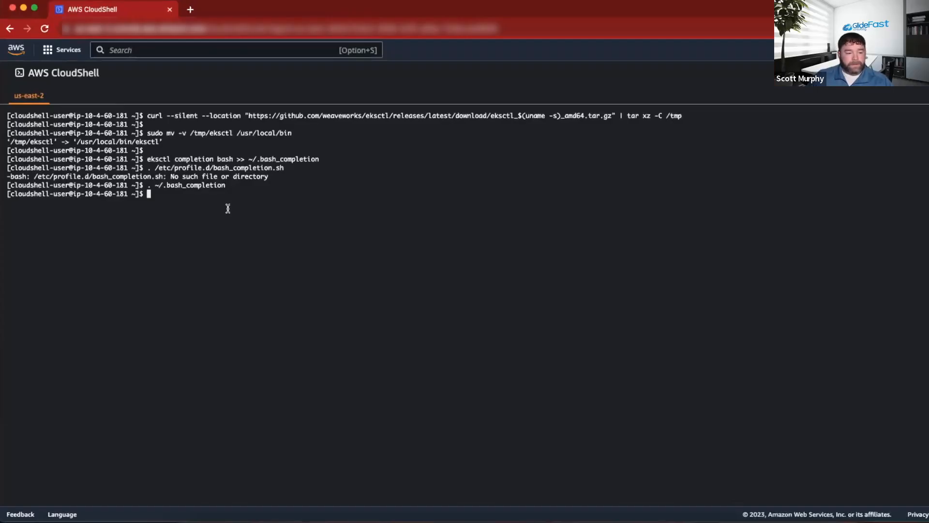
text(eksctl create cluster --name stw-test-cluster --version 1.22 --region us-east-2 --nodegroup-name linux-nodes --node-type t2.micro --nodes 2)
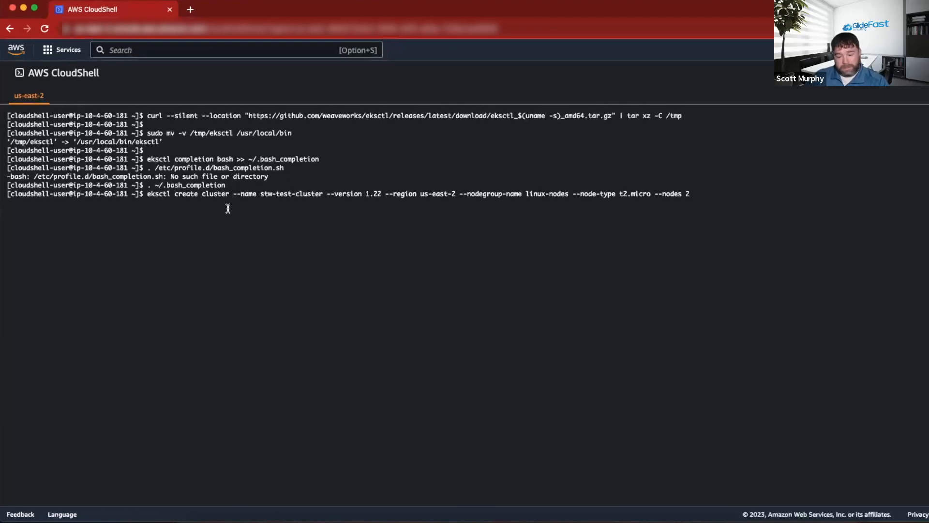
key(Return)
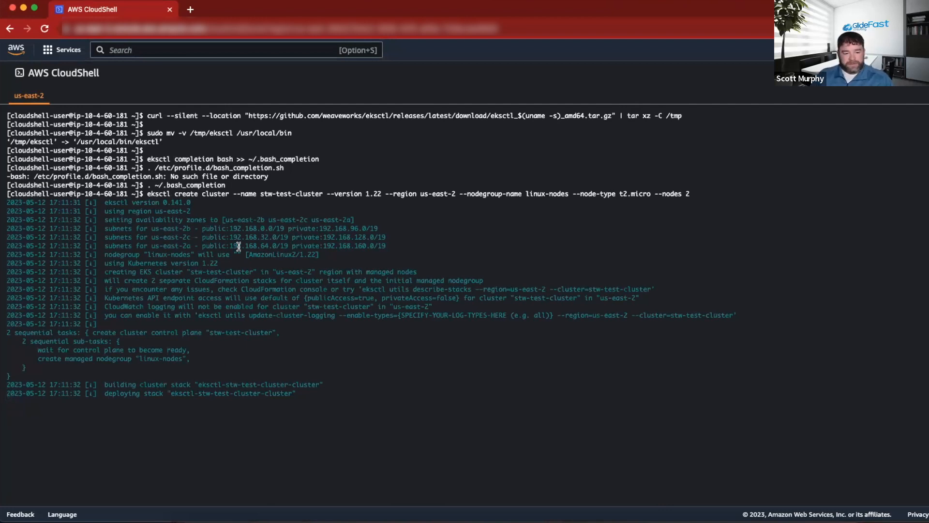
Examine the cluster creation command's parts: eksctl, cluster name, Kubernetes version and node group name.
double_click(155, 193)
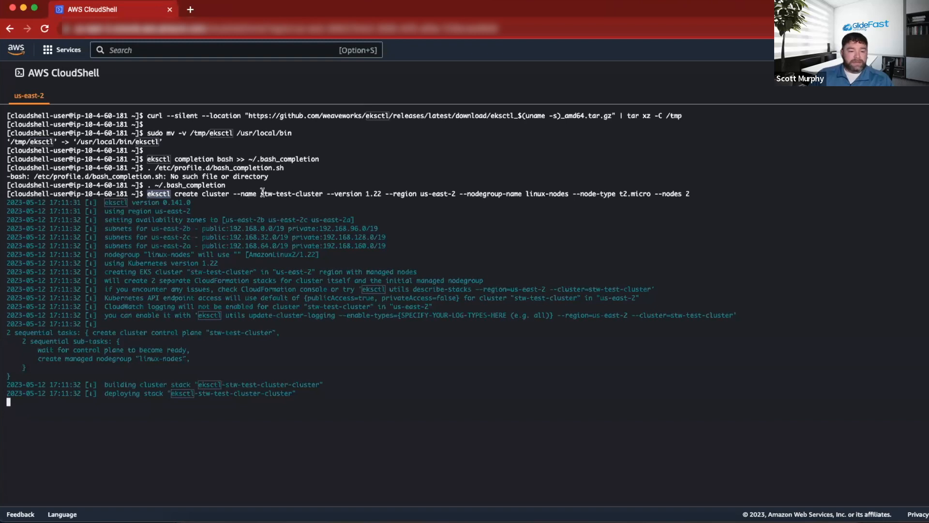
drag(260, 193, 377, 192)
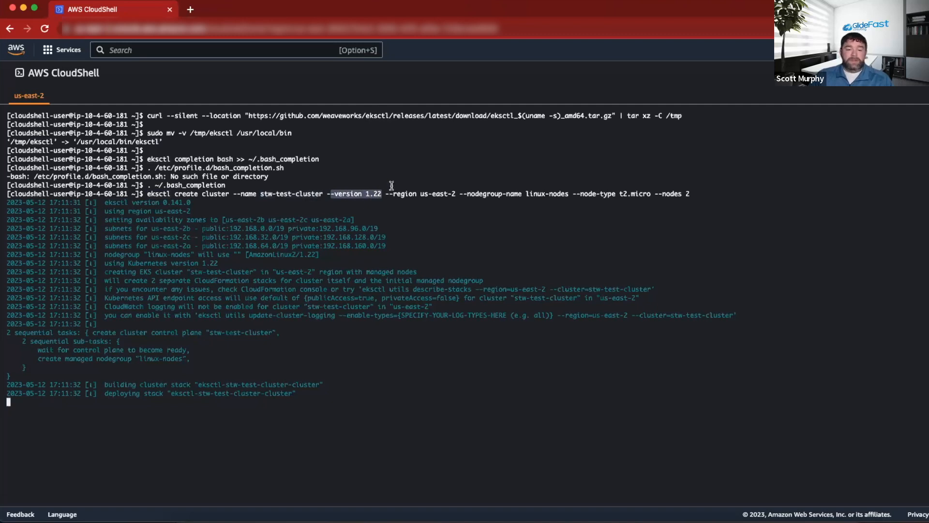
click(393, 181)
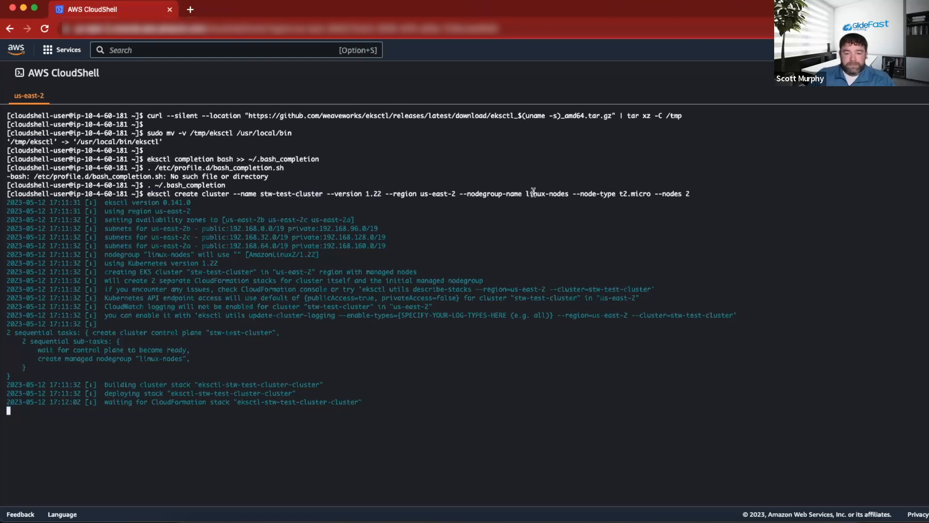
drag(526, 192, 570, 192)
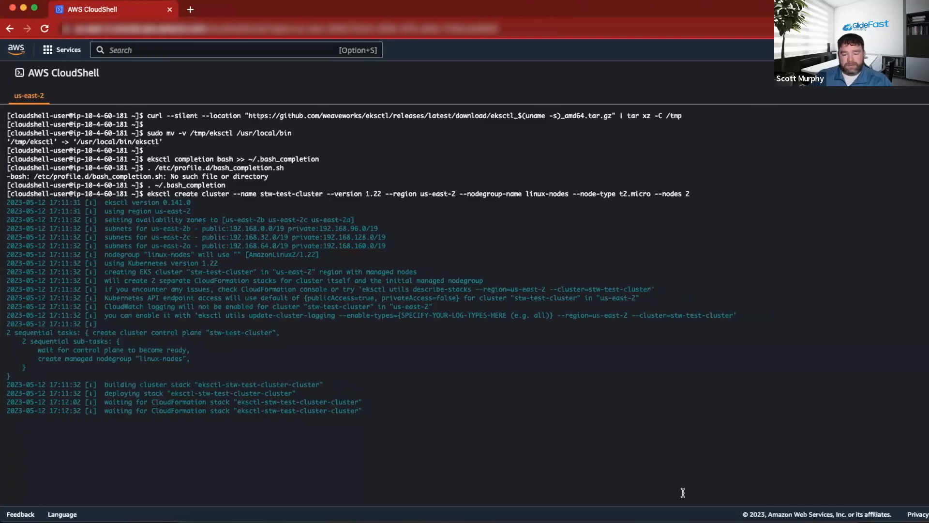
Switch to the AWS EKS Discovery document in Word and open its linked Auto-Discovery of EKS Clusters community article.
click(680, 515)
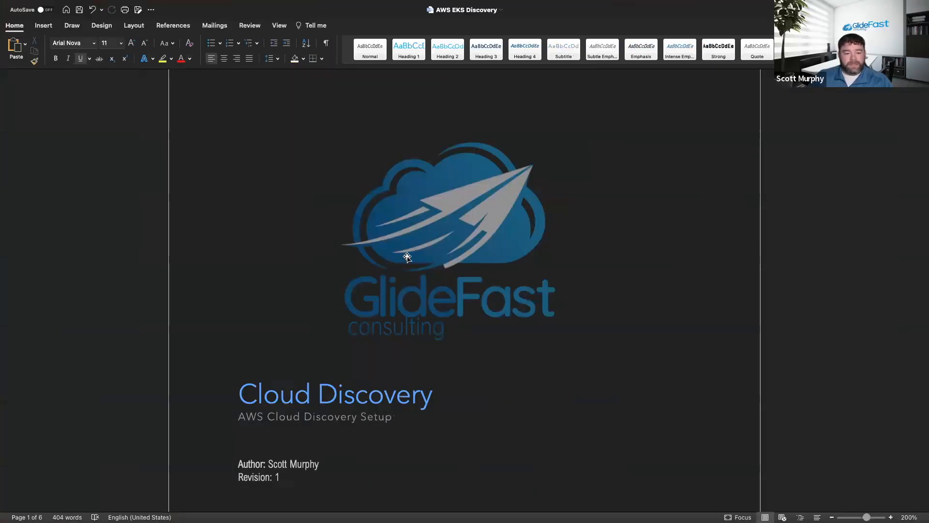
scroll(406, 257, down, 10)
scroll(438, 264, down, 10)
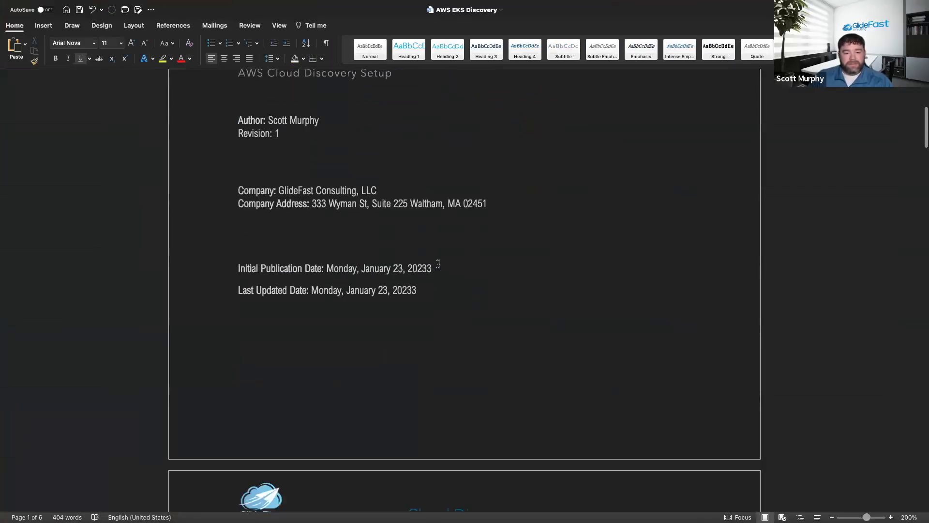
scroll(438, 262, down, 15)
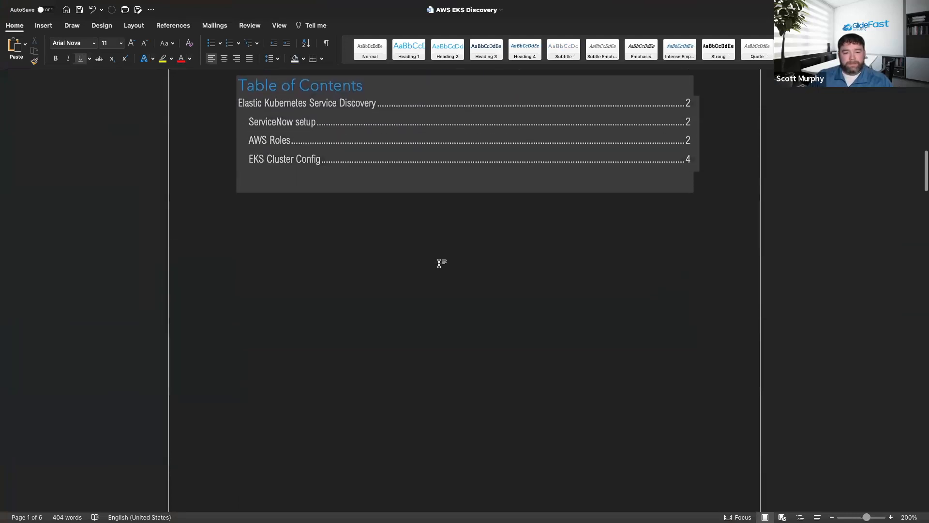
click(356, 217)
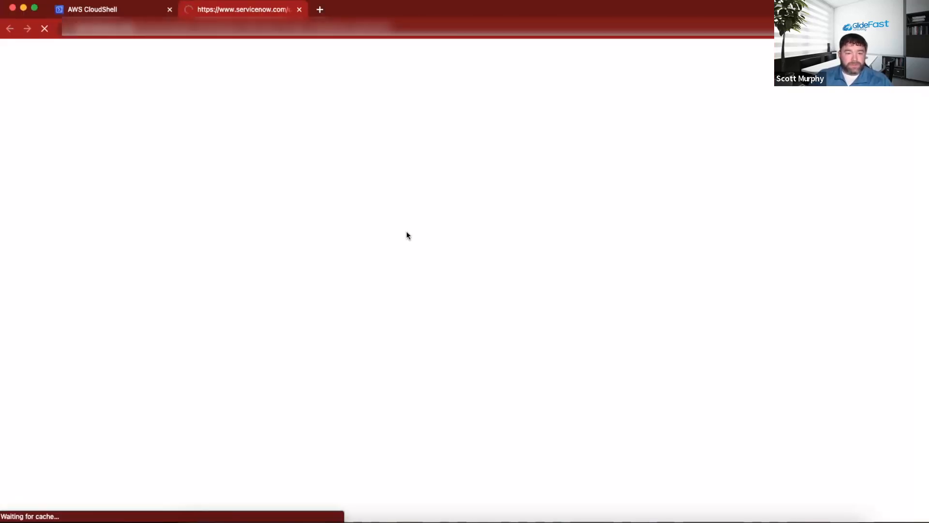
Look through the Auto-Discovery of EKS Clusters article, covering platform content, MID server config, EKS cluster config, platform properties and discovery schedule.
scroll(405, 235, down, 5)
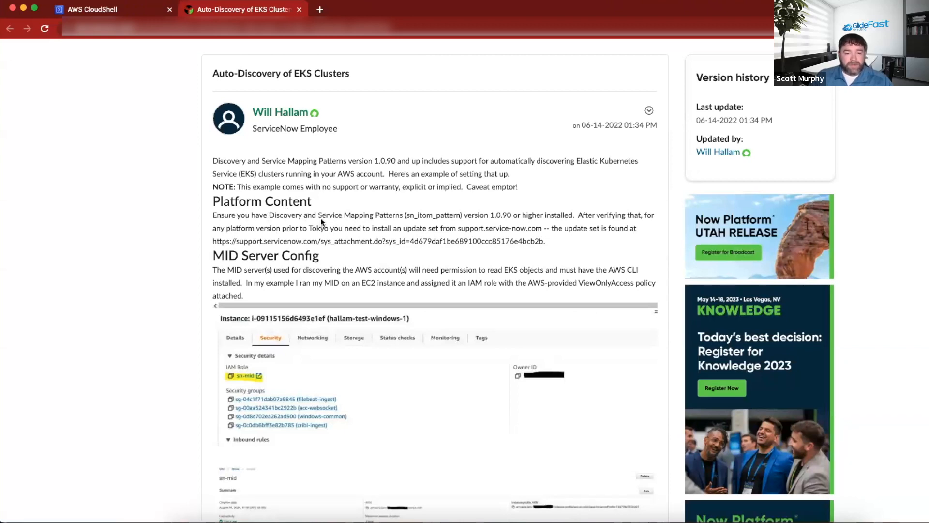
scroll(320, 217, down, 1)
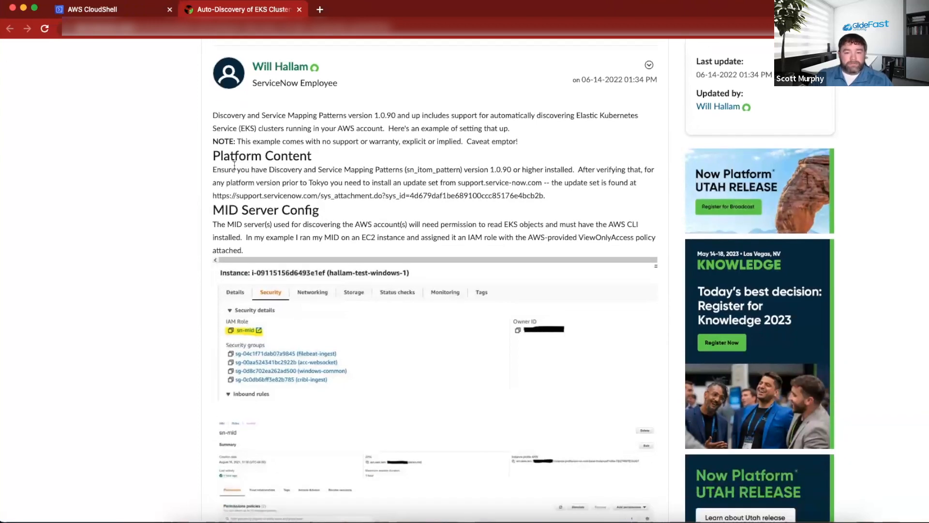
scroll(378, 173, down, 6)
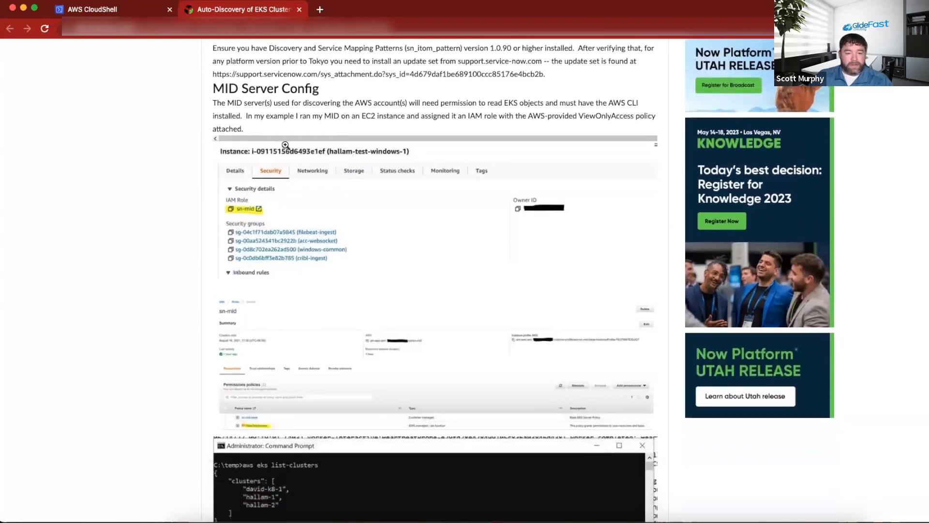
scroll(378, 174, down, 12)
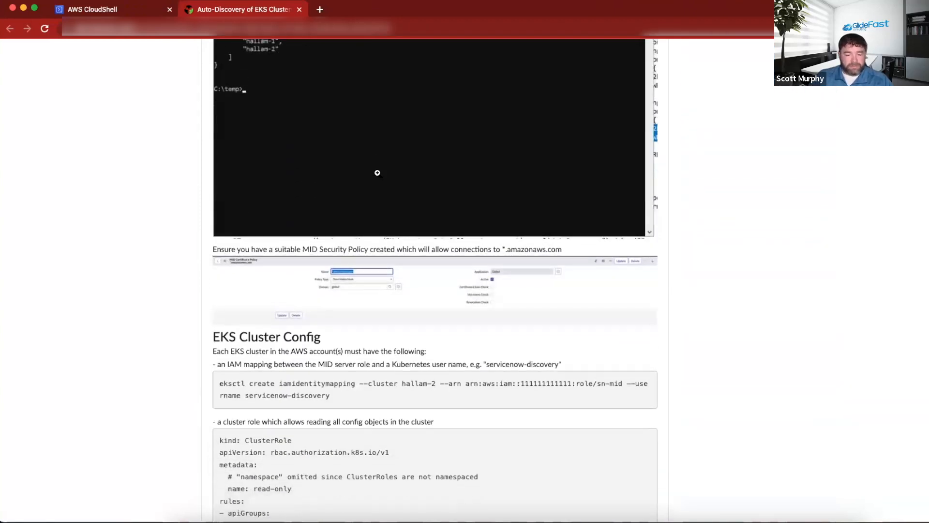
scroll(377, 173, down, 7)
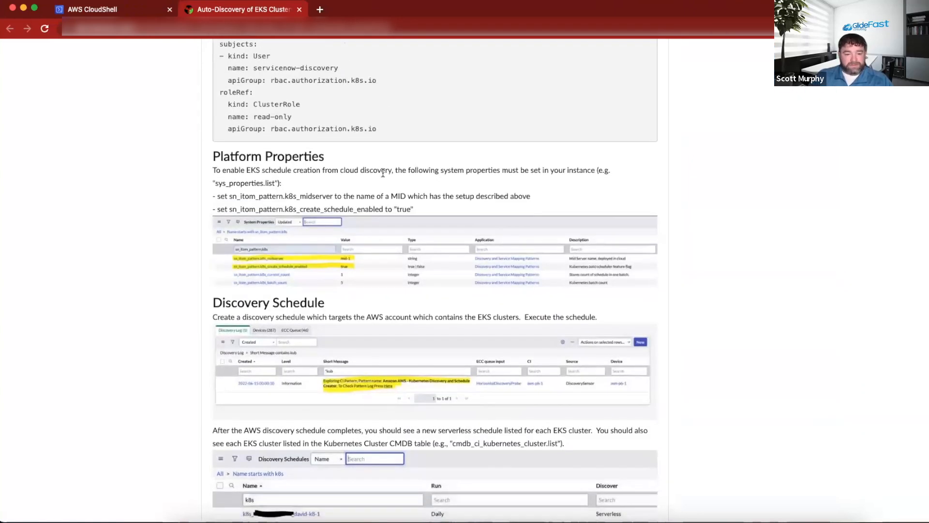
scroll(383, 173, down, 13)
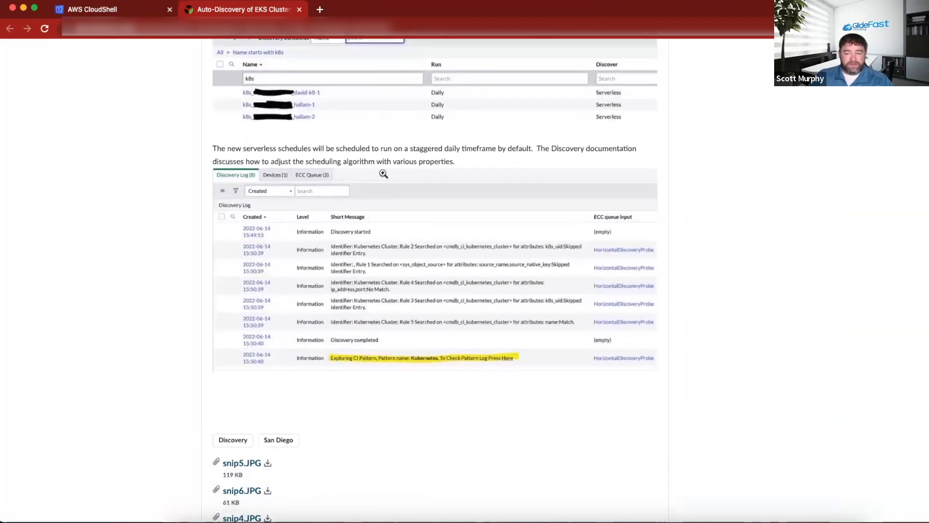
scroll(382, 172, down, 4)
scroll(382, 172, up, 9)
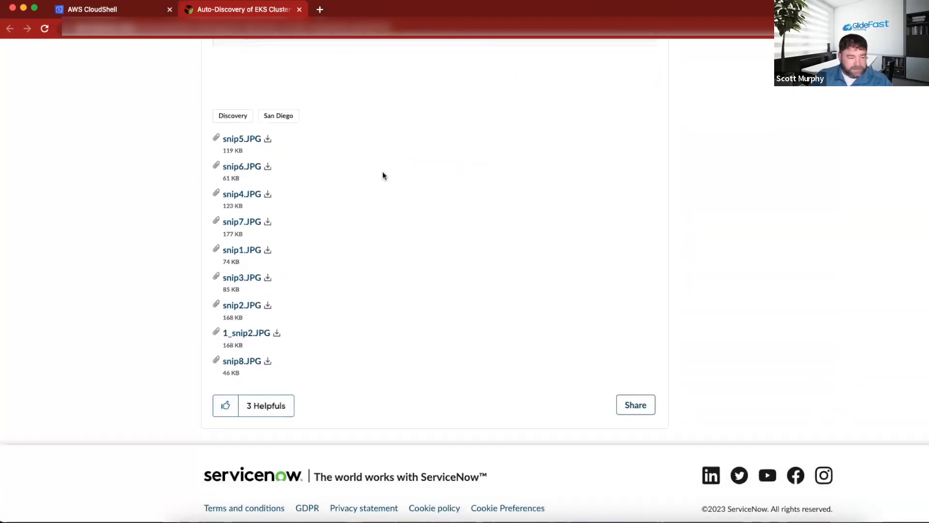
scroll(382, 172, up, 15)
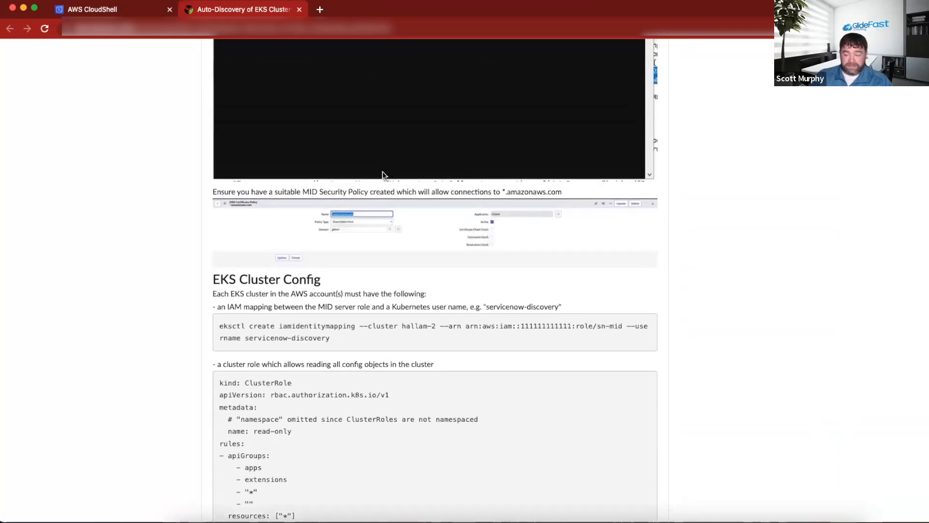
scroll(382, 172, up, 5)
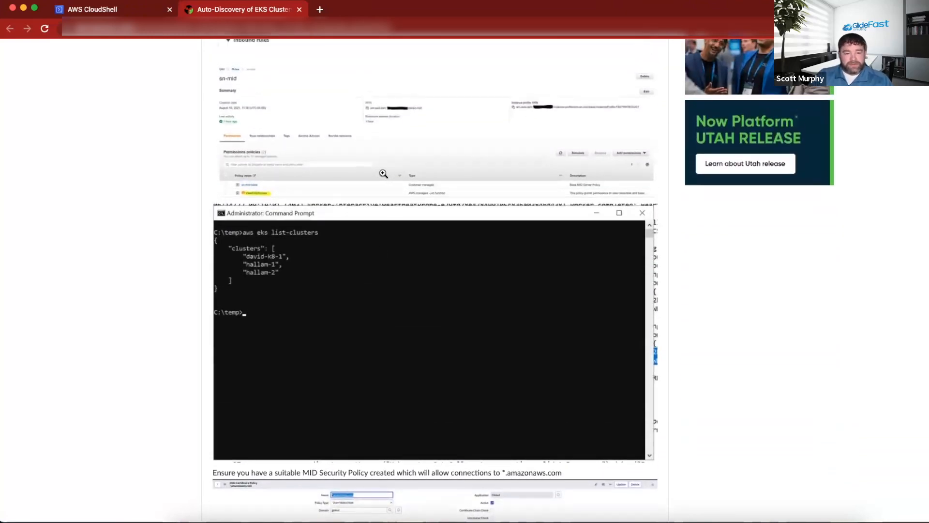
scroll(383, 173, up, 15)
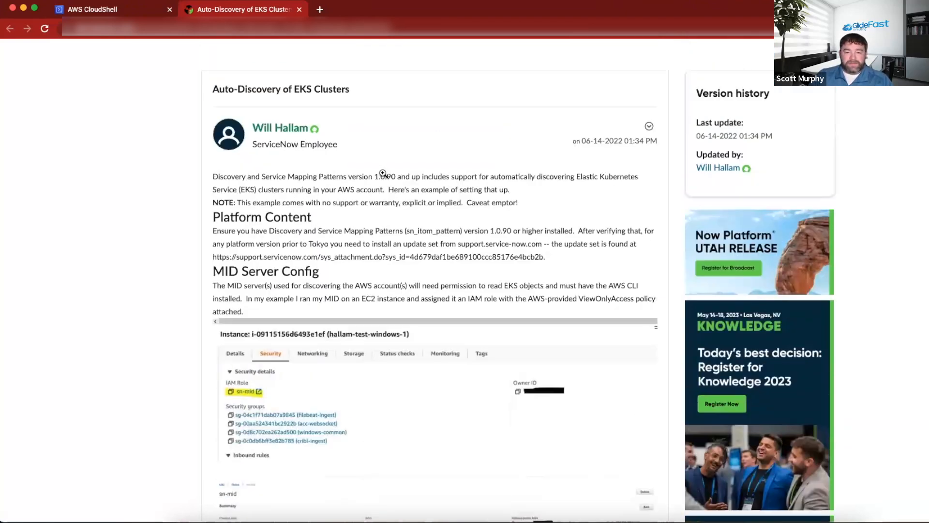
scroll(383, 174, up, 2)
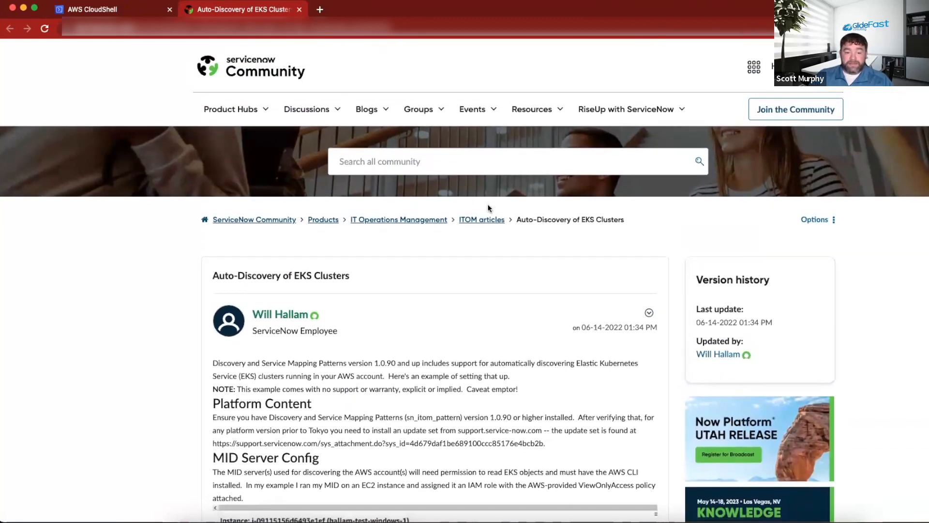
scroll(508, 209, down, 4)
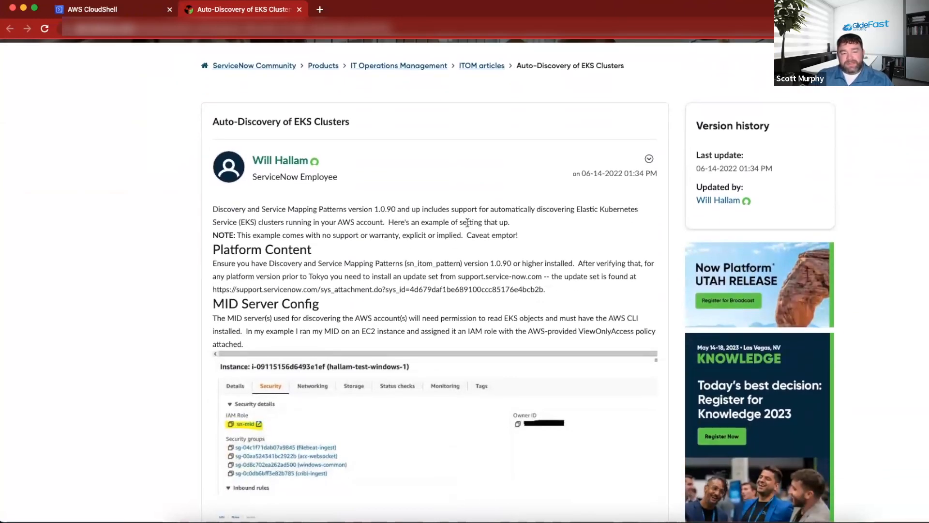
scroll(467, 222, down, 5)
scroll(467, 224, up, 8)
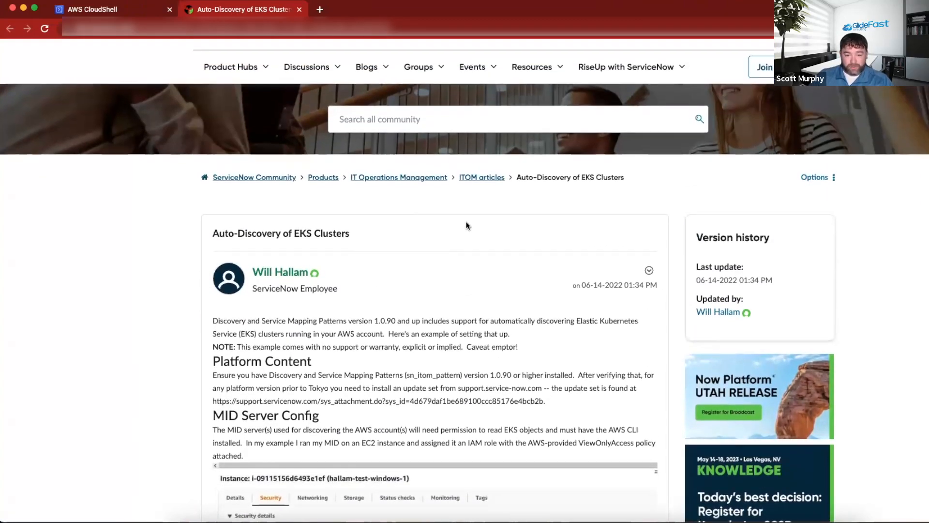
scroll(468, 226, down, 7)
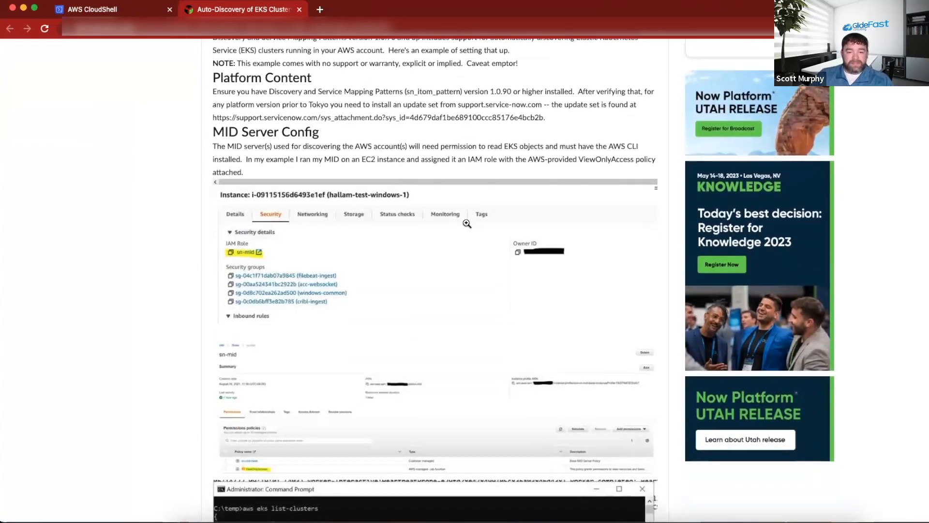
scroll(467, 223, up, 3)
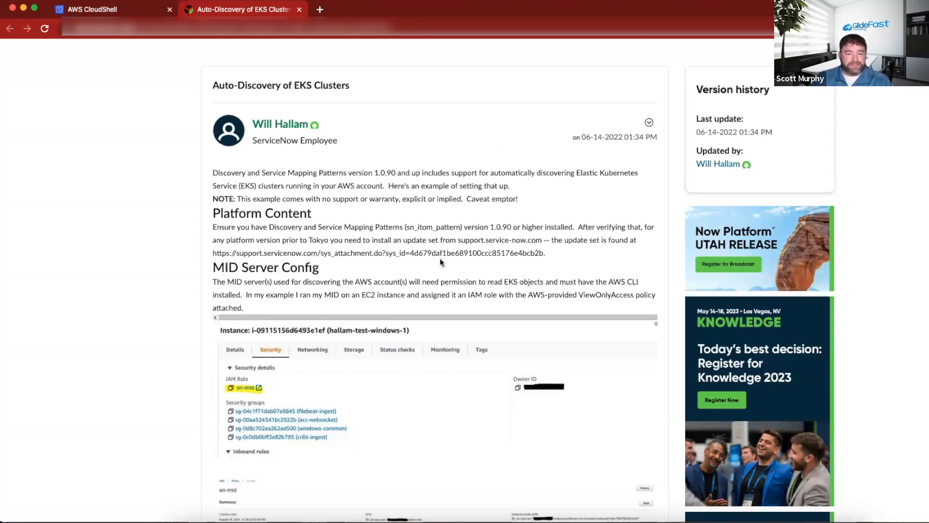
scroll(441, 259, down, 2)
scroll(450, 266, up, 5)
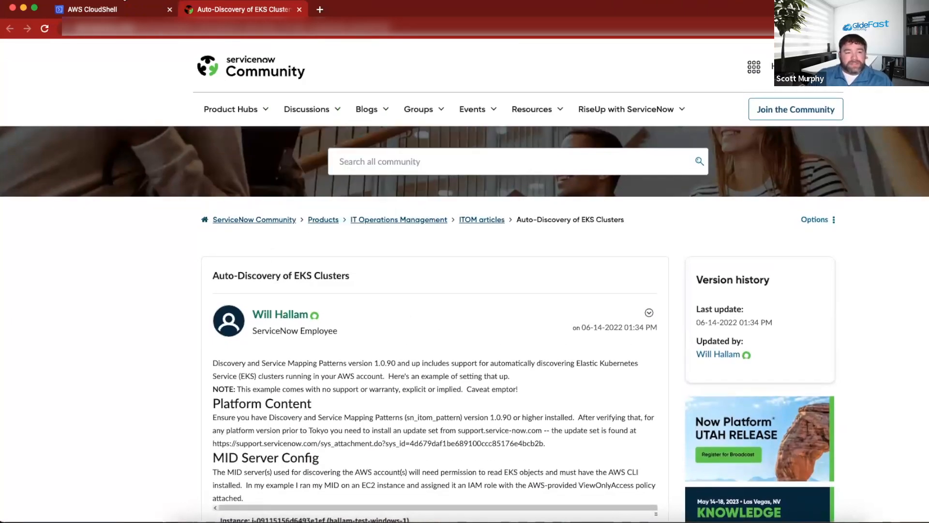
Check the cluster creation progress in CloudShell and return to the Cloud Discovery document in Word.
click(112, 10)
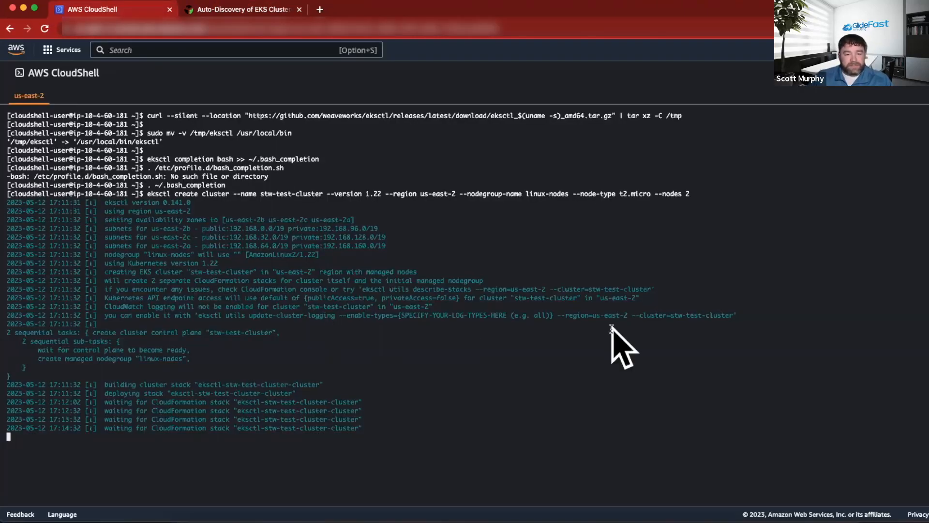
key(super+Tab)
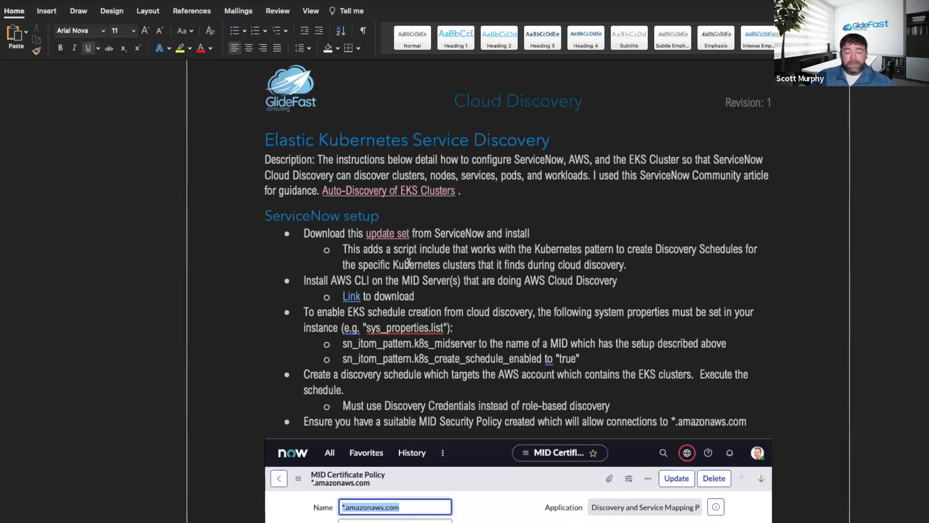
Switch to the browser window with the Kubernetes documentation and open the bookmarked ServiceNow Developer Program sign-in page in a new tab.
key(ctrl+Right)
key(ctrl+Right)
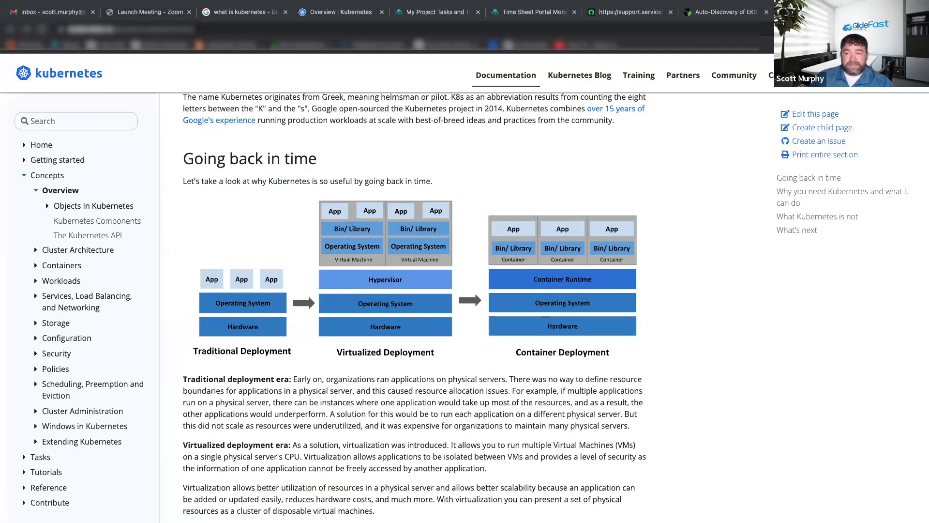
key(super+t)
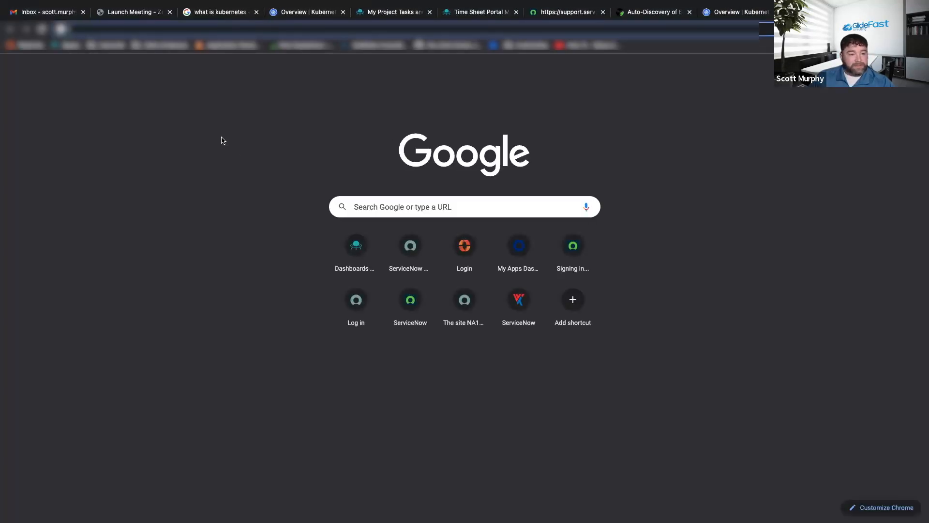
click(154, 46)
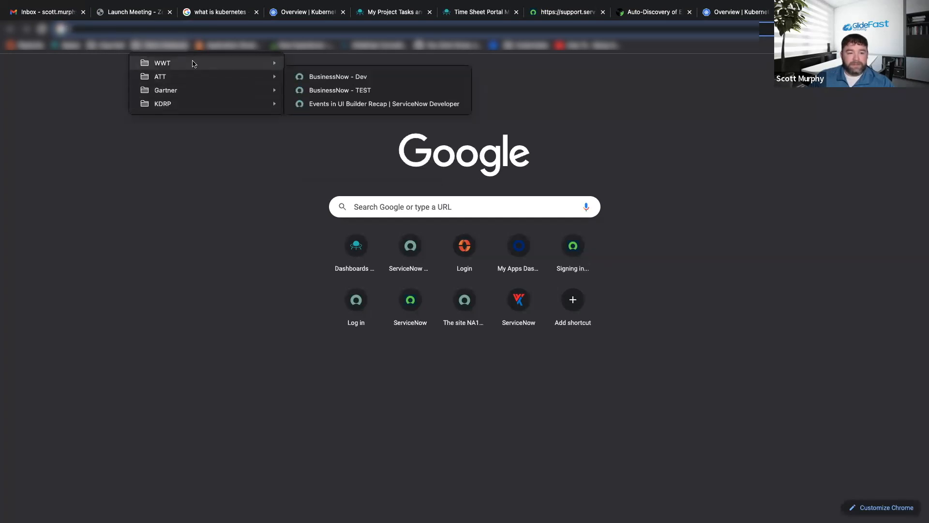
mouse_move(111, 49)
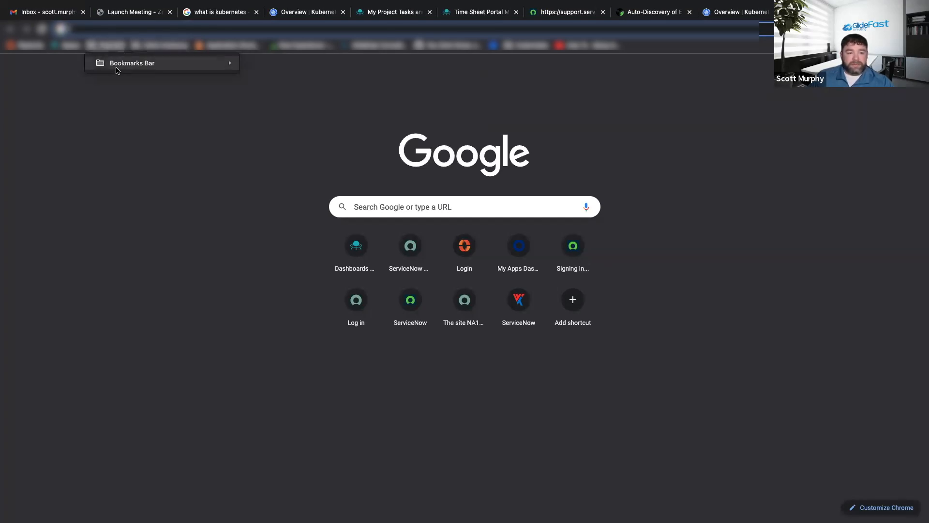
mouse_move(207, 70)
click(282, 132)
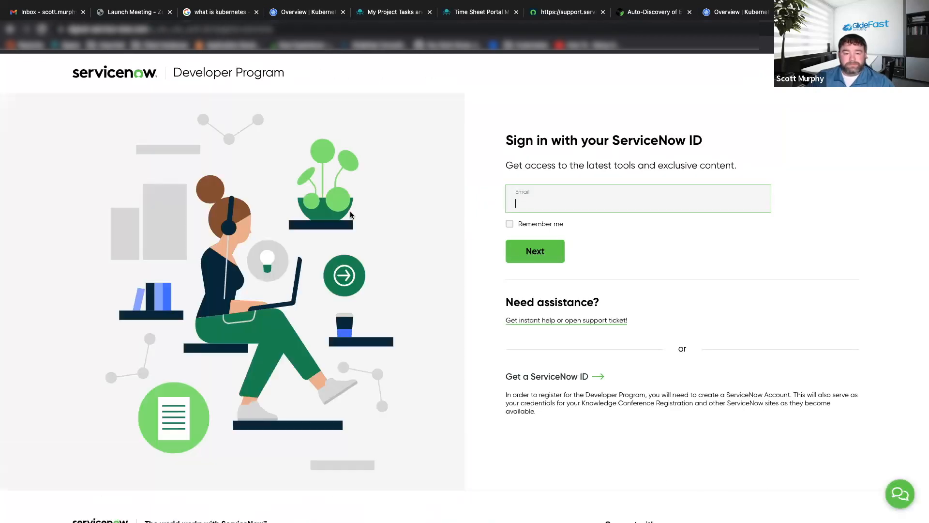
Sign in to the ServiceNow Developer Program with the saved GlideFast e-mail and enter the account password.
click(560, 204)
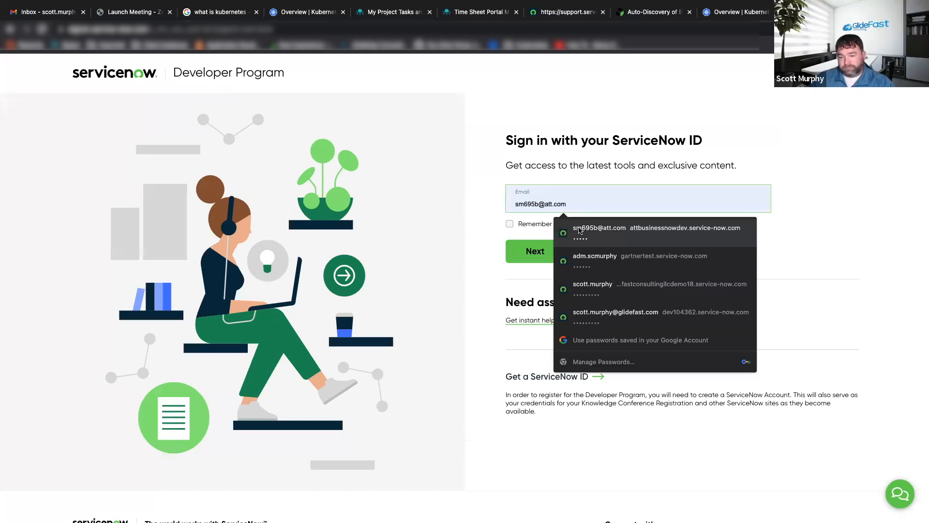
click(624, 312)
click(537, 254)
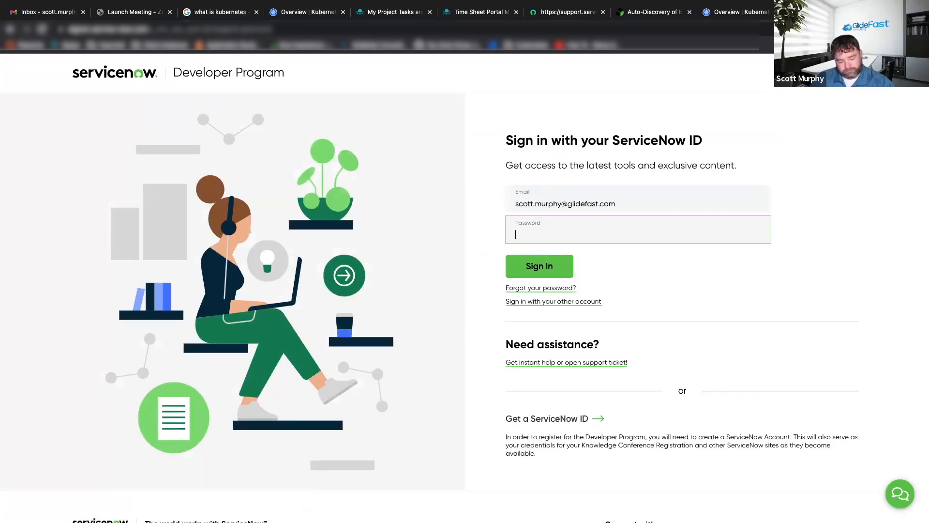
text(*******)
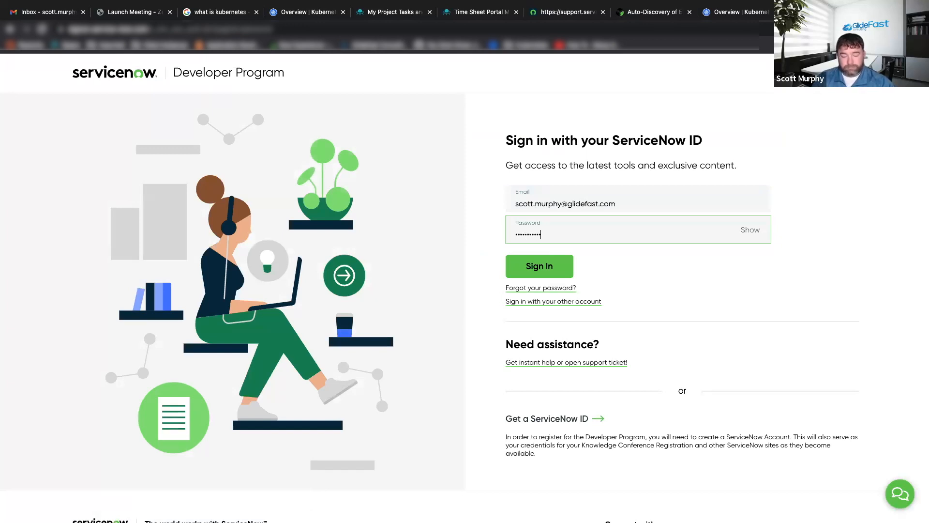
key(Return)
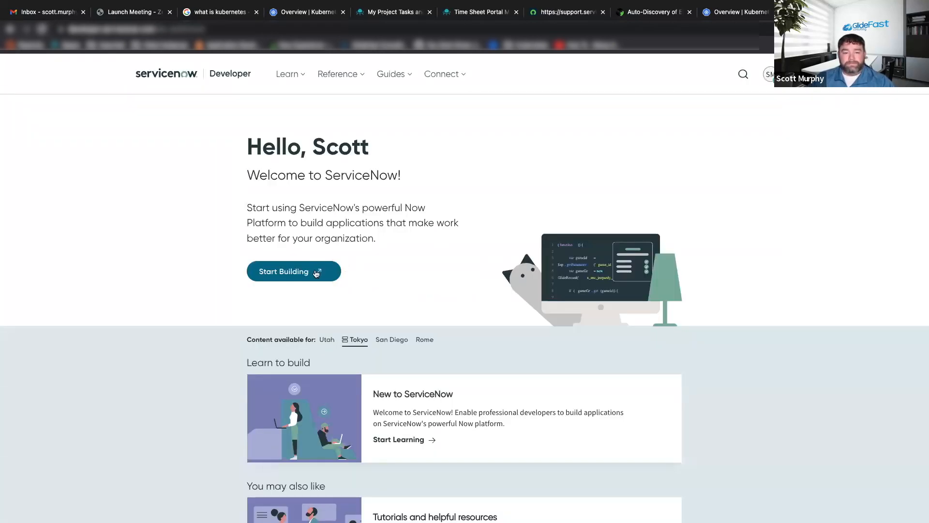
Start building to open the developer instance in a new tab, and check the Kubernetes Overview and ServiceNow Developer tabs.
click(316, 272)
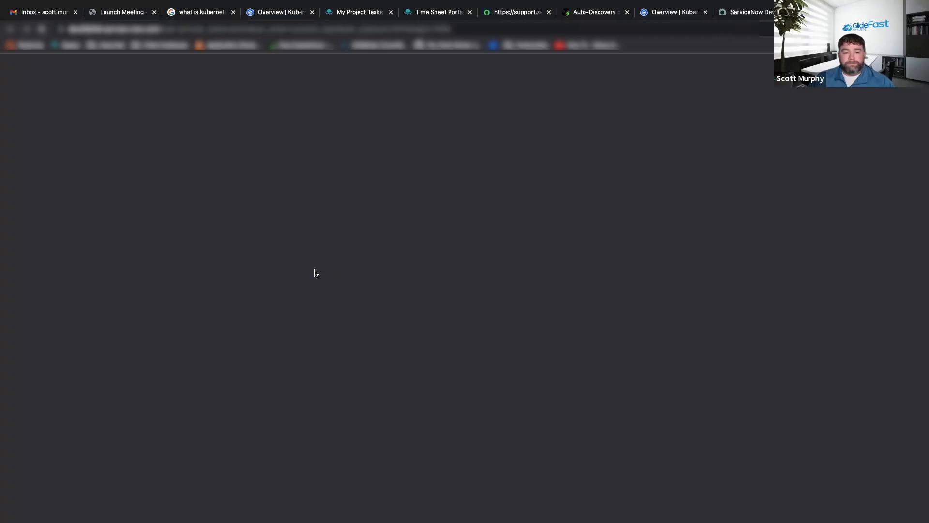
click(644, 13)
click(739, 12)
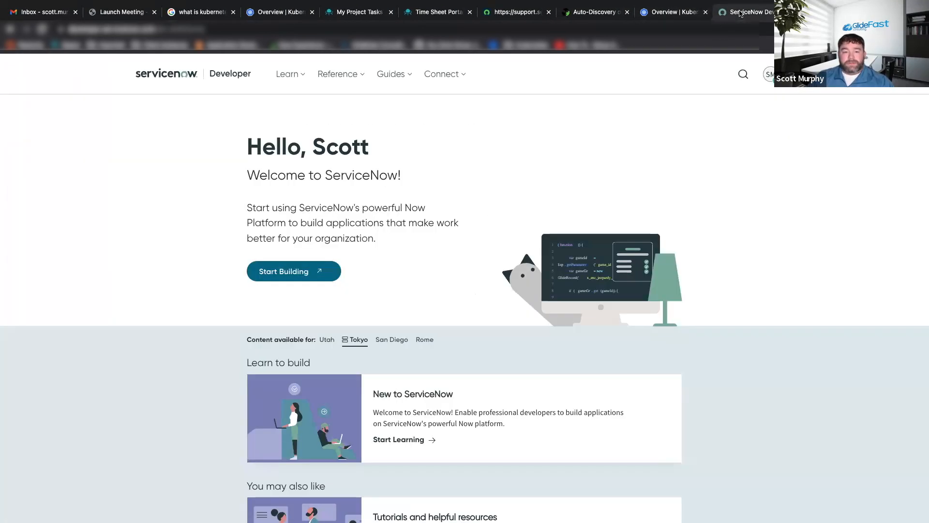
Switch to the AWS console window with CloudShell and open Elastic Kubernetes Service in a separate browser tab.
key(ctrl+Right)
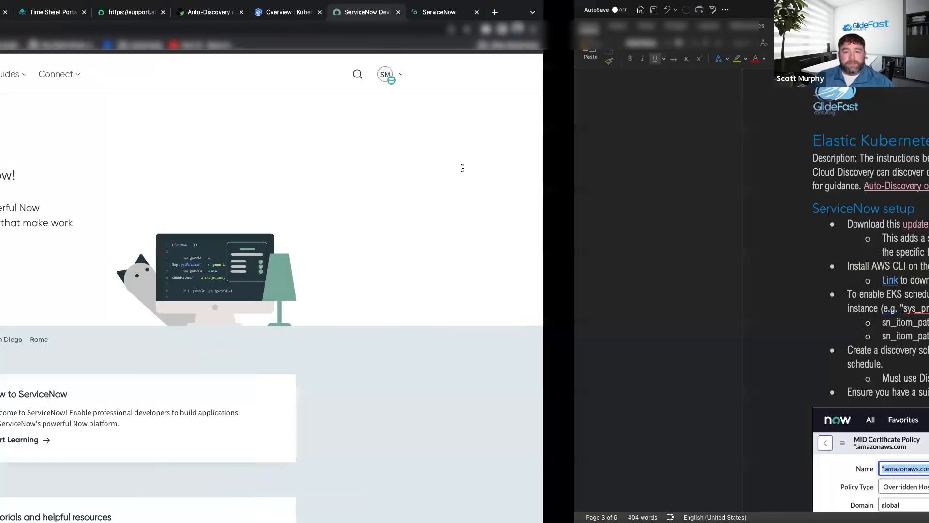
key(ctrl+Right)
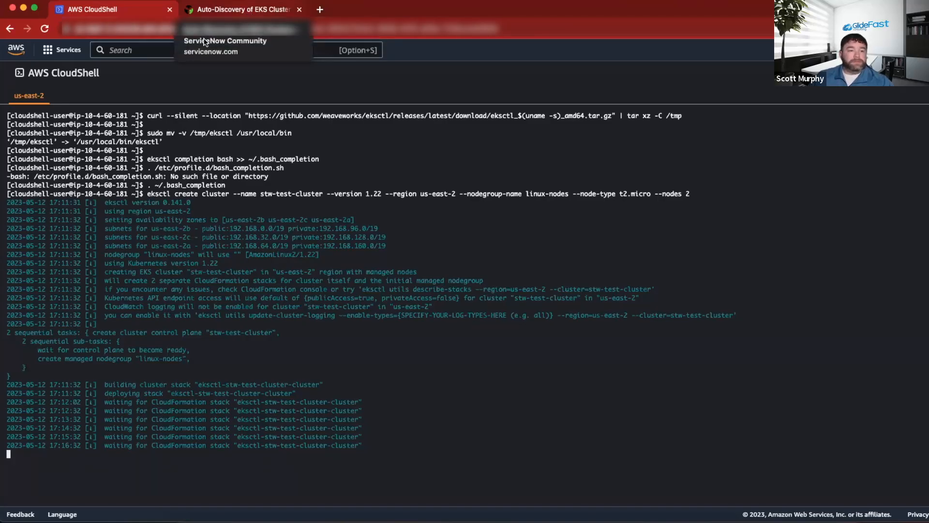
click(61, 52)
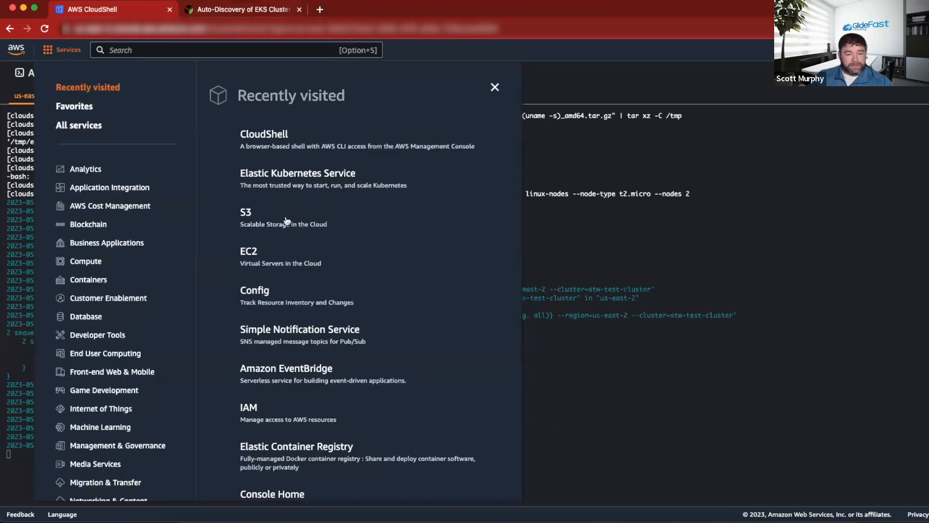
super+click(298, 174)
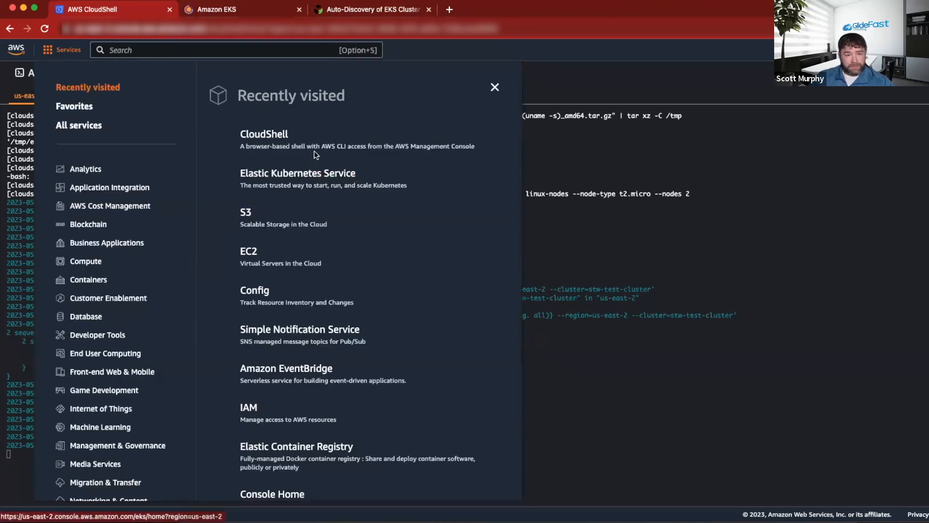
click(243, 13)
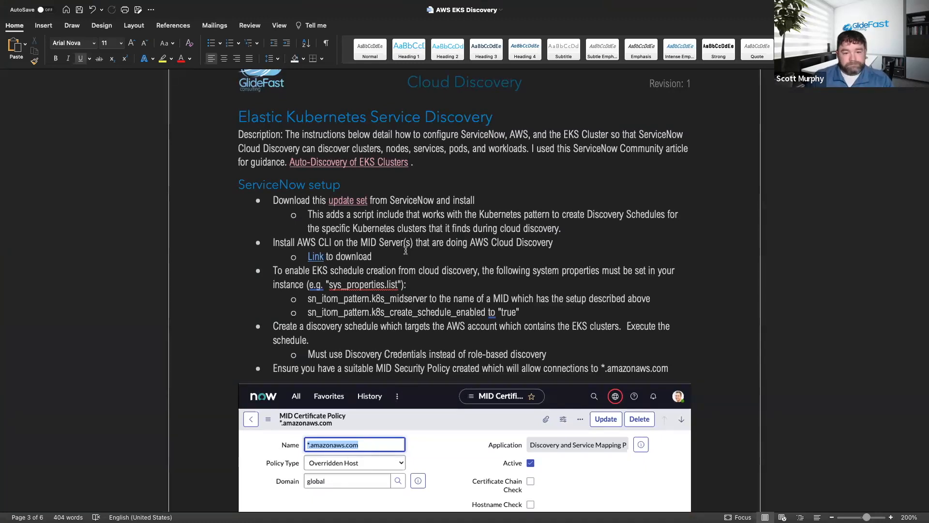
Check the update set item in the Word document, return to the ServiceNow instance and open Retrieved Update Sets using the filter "update".
mouse_move(348, 201)
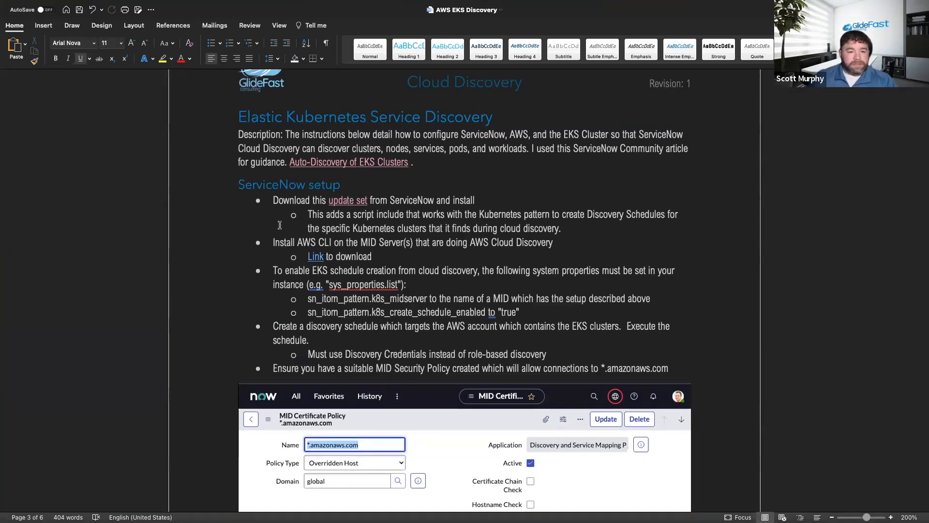
key(ctrl+Left)
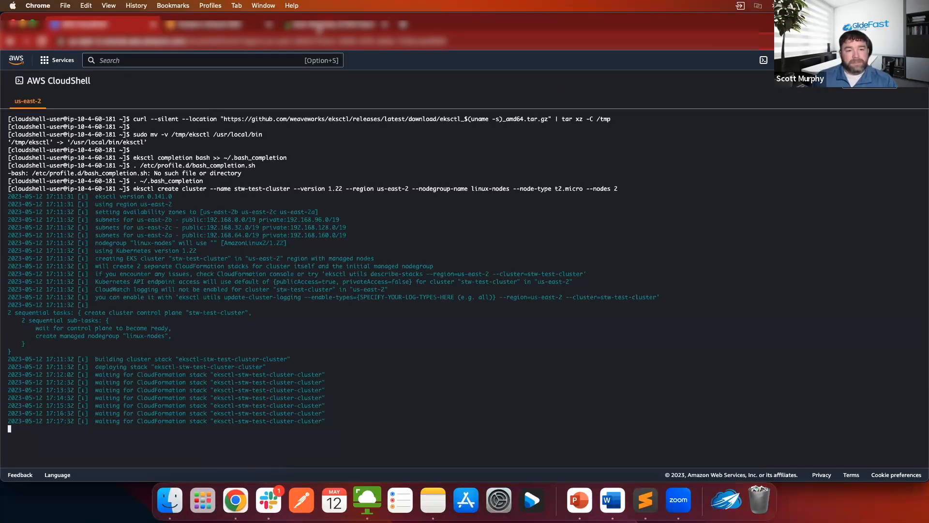
key(ctrl+Left)
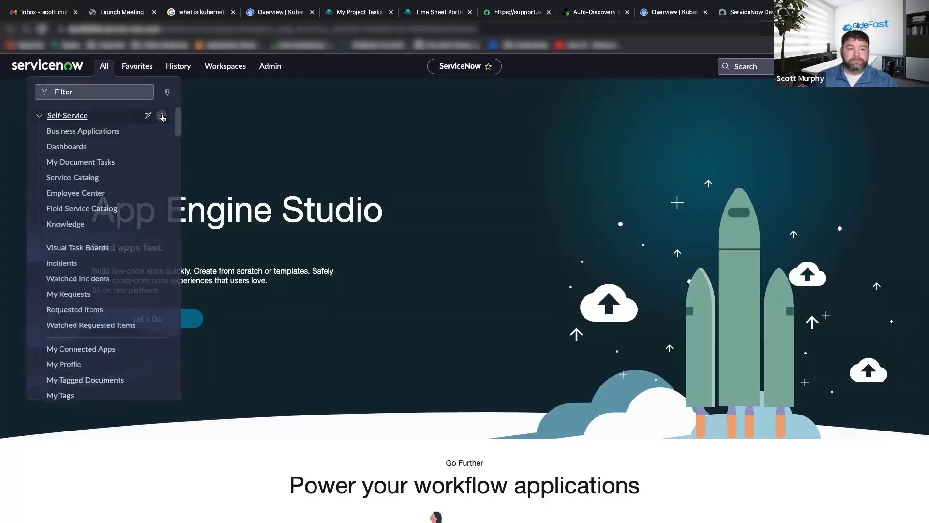
click(86, 96)
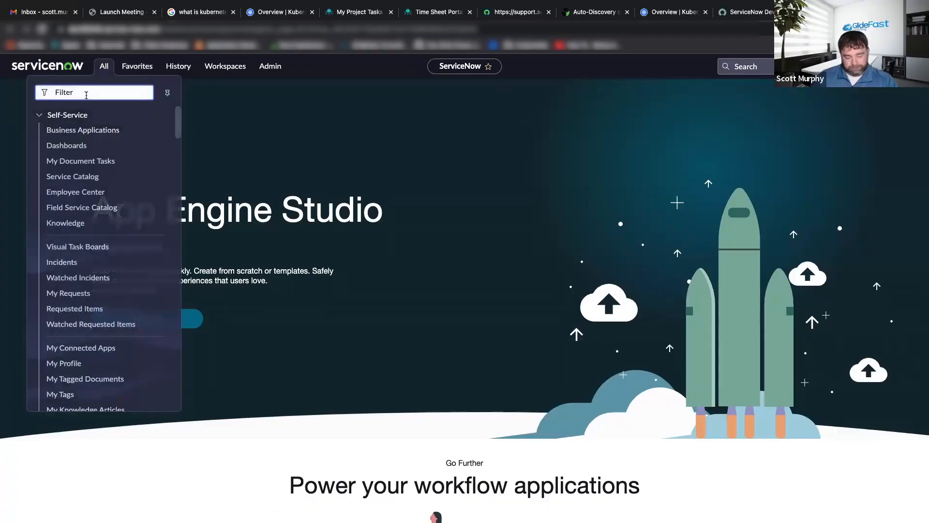
text(update)
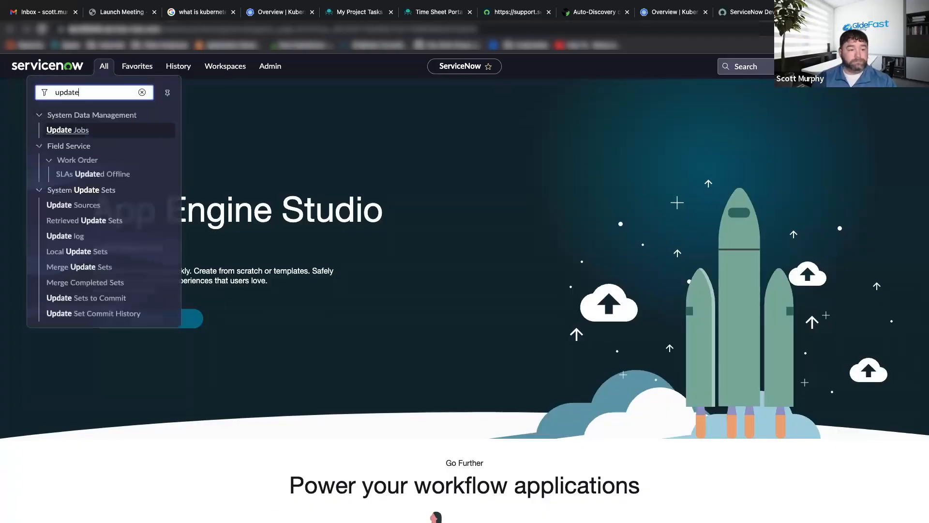
click(104, 221)
Import the downloaded sys_remote_update_set XML file into Retrieved Update Sets.
click(73, 337)
click(348, 147)
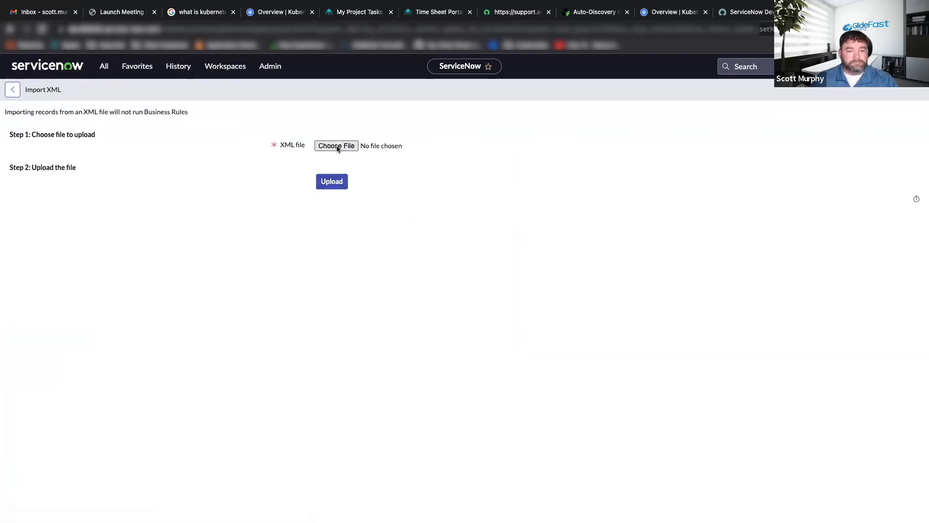
click(529, 310)
click(630, 355)
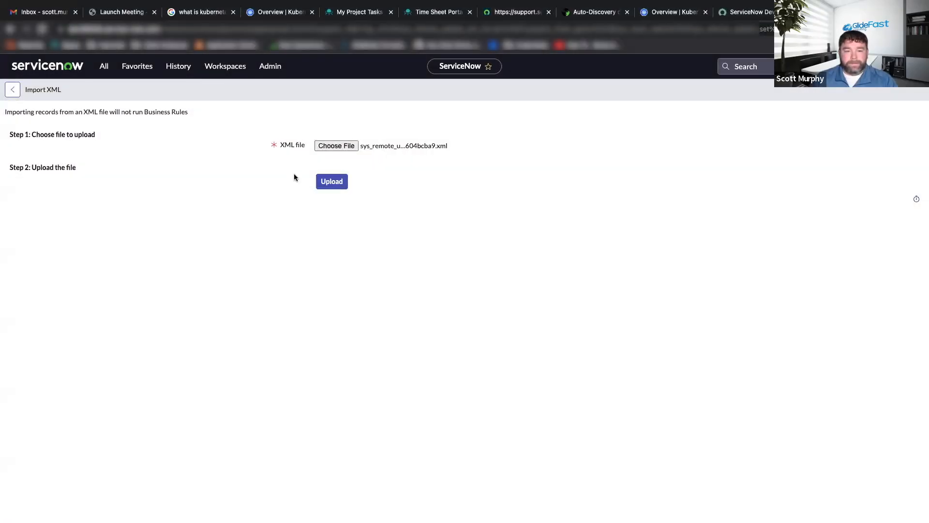
click(331, 185)
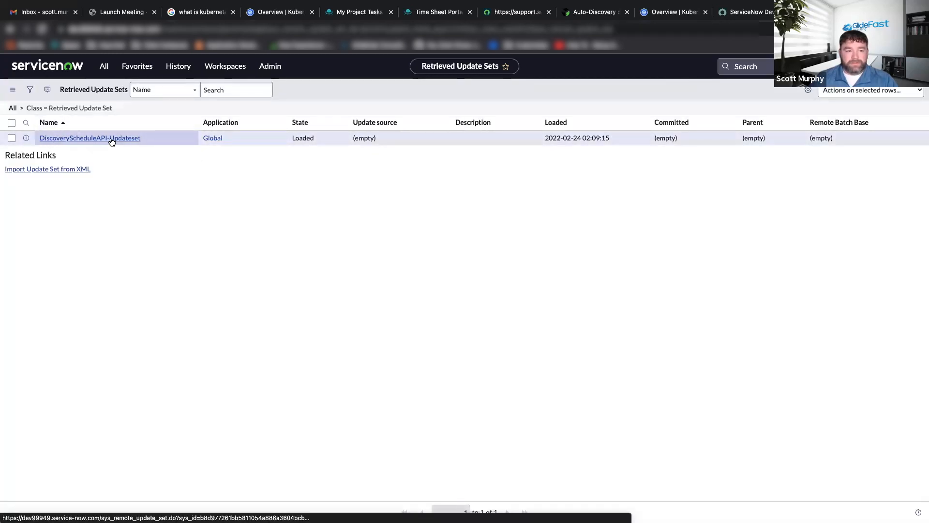
Open the DiscoveryScheduleAPI-Updateset record, then preview and commit the update set.
click(90, 139)
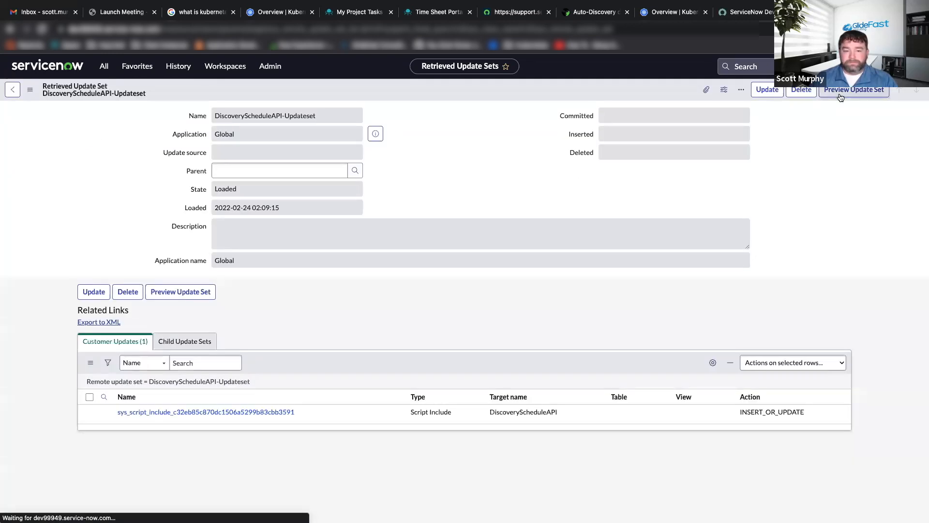
click(854, 90)
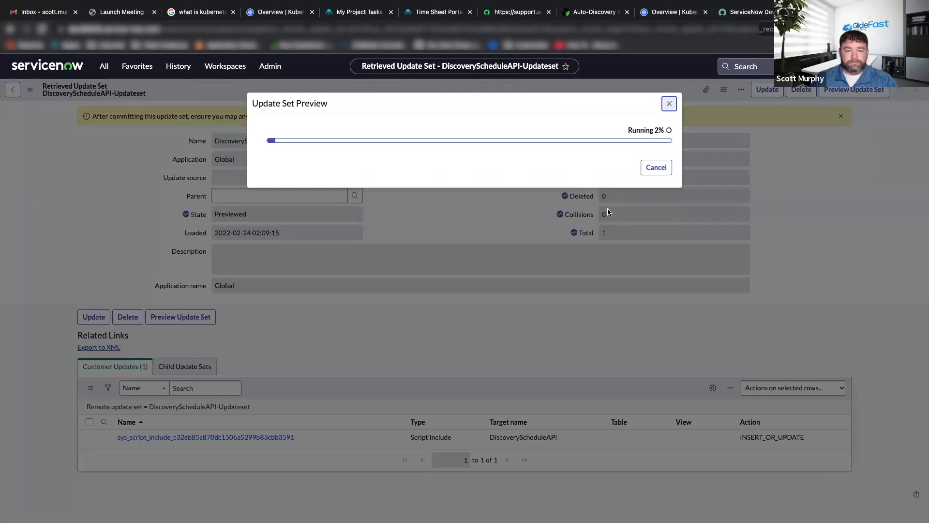
click(656, 181)
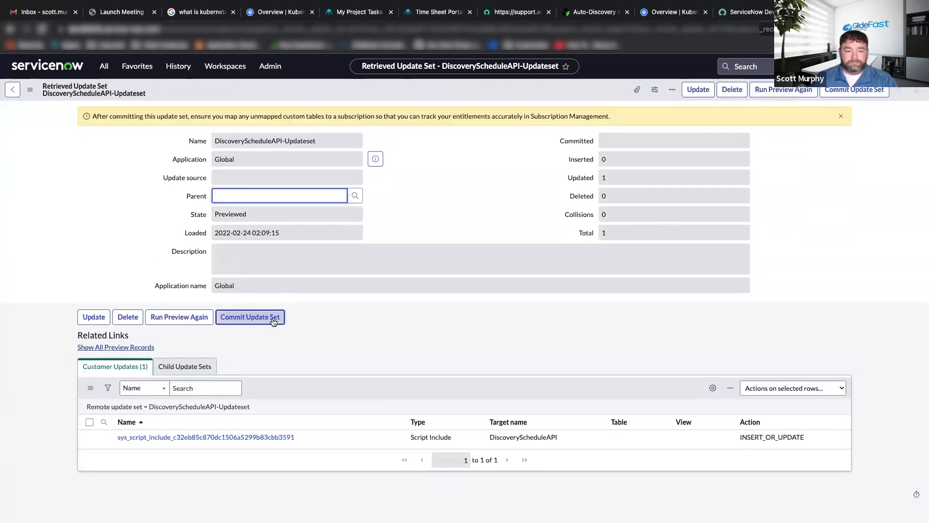
click(273, 322)
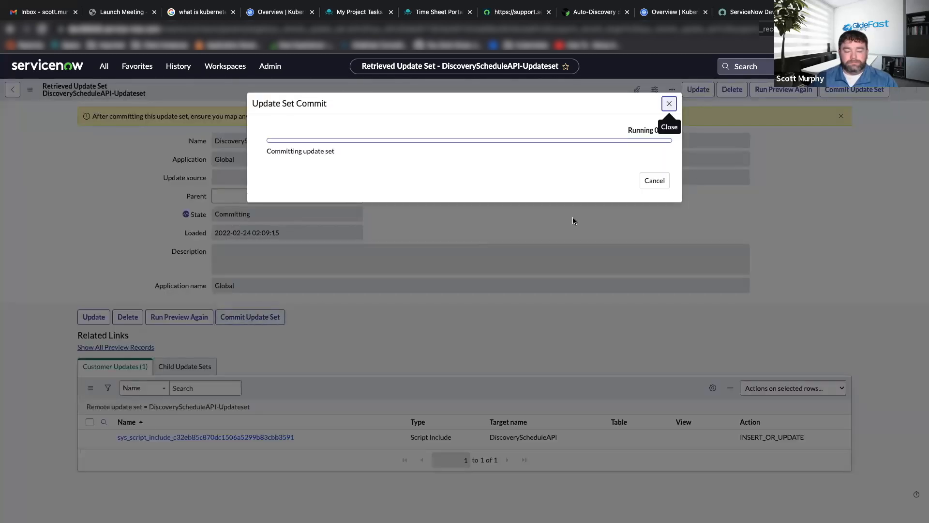
click(658, 180)
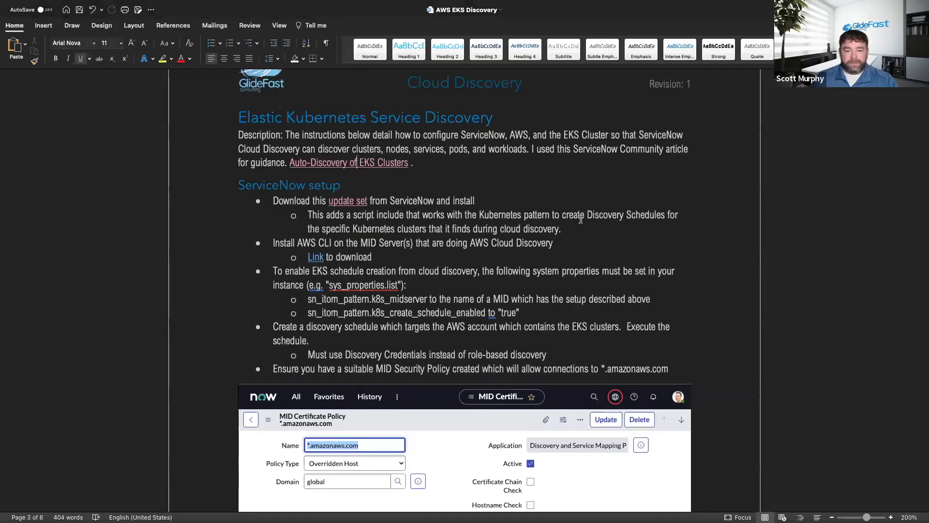
Read the ServiceNow setup items in the Word document and look through the linked AWS Command Line Interface download page.
click(310, 213)
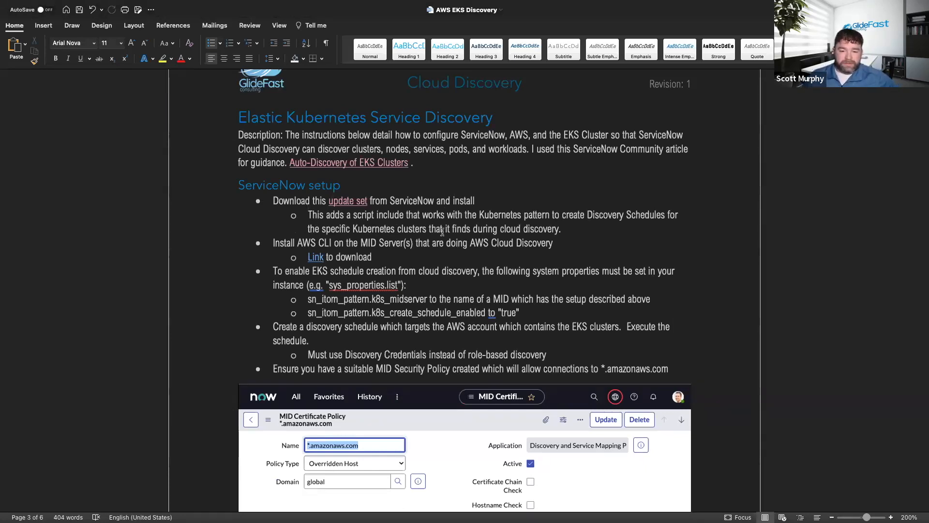
scroll(436, 213, down, 3)
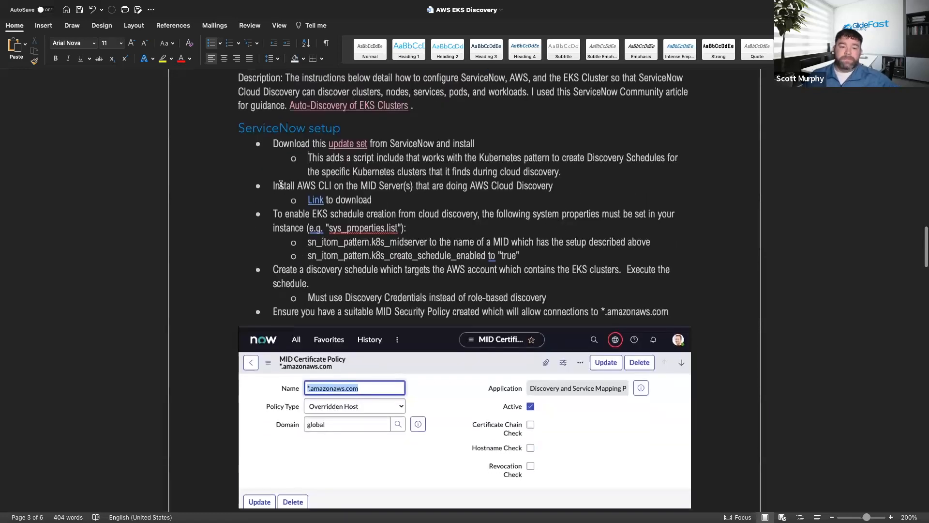
scroll(272, 183, down, 1)
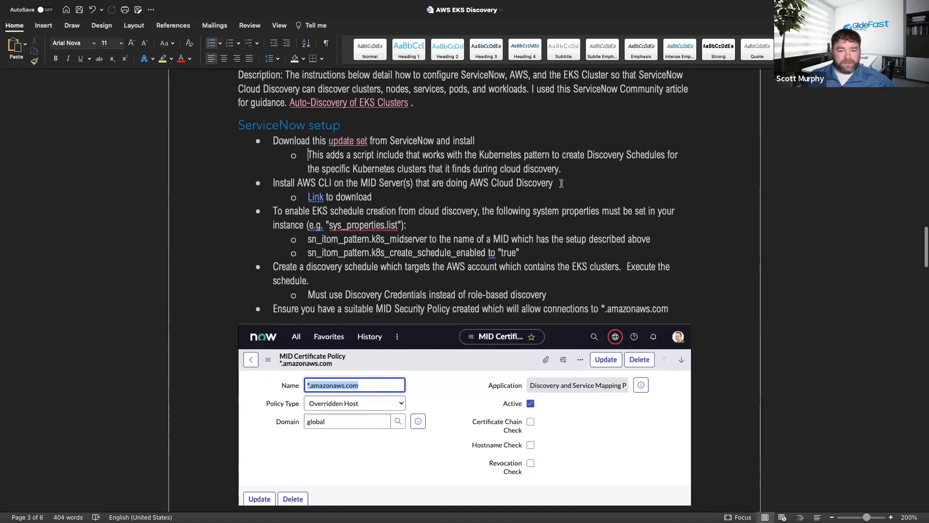
click(316, 198)
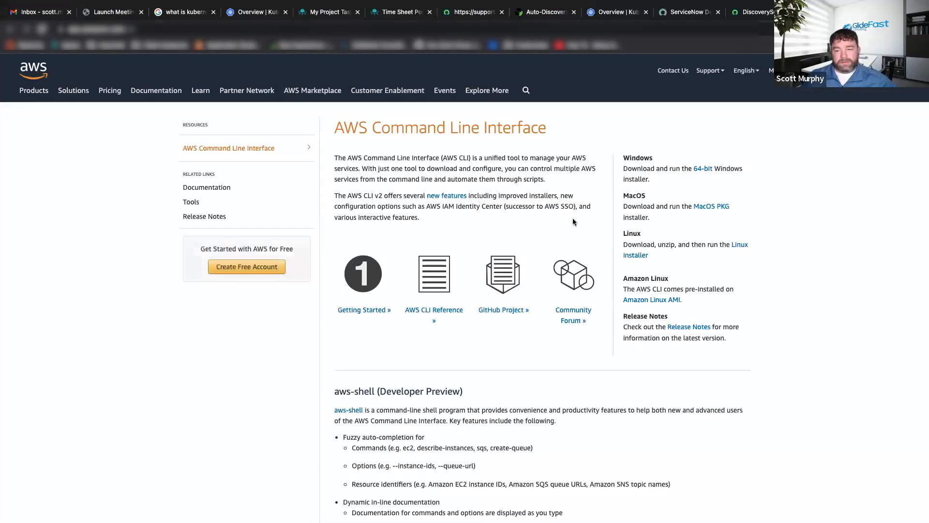
scroll(558, 219, down, 5)
scroll(557, 218, down, 3)
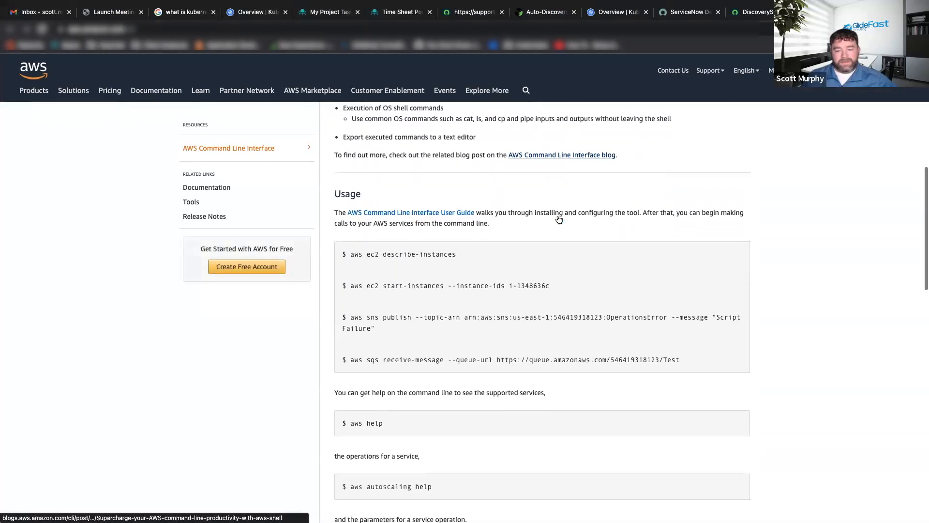
scroll(557, 219, up, 8)
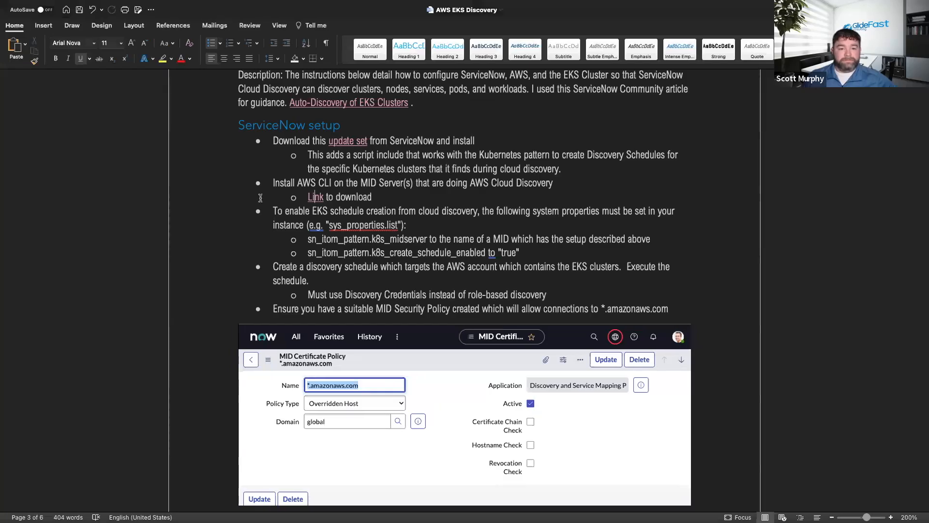
Switch to the AWS console and list all EC2 instances in the us-east-1 region, without the running-state filter.
scroll(261, 197, down, 5)
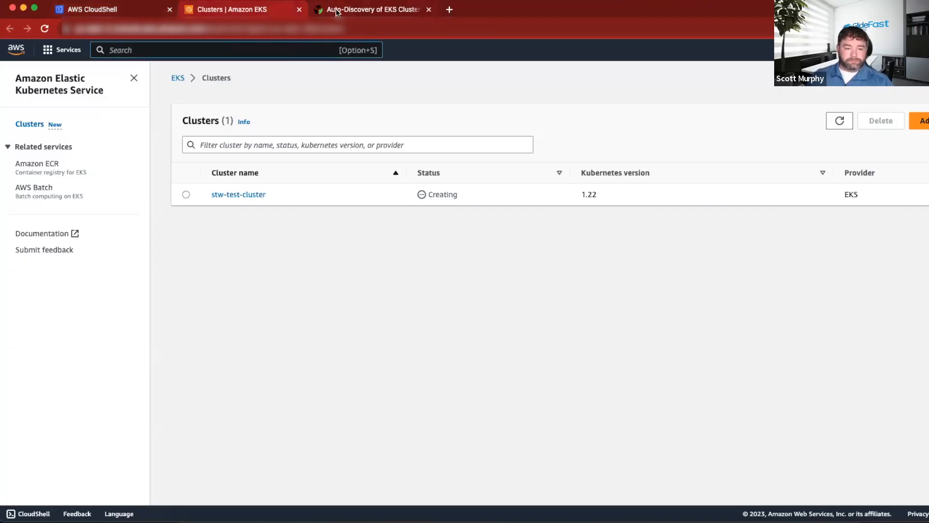
click(63, 51)
click(248, 251)
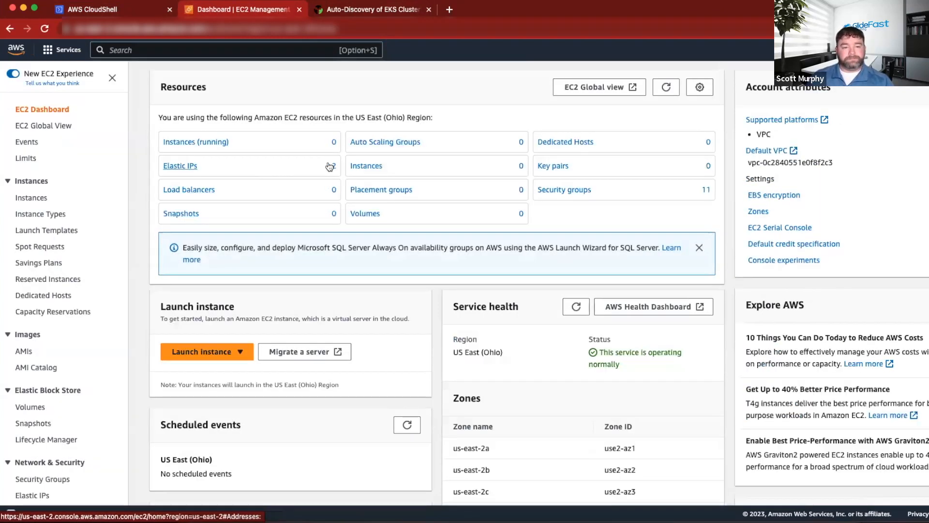
click(188, 143)
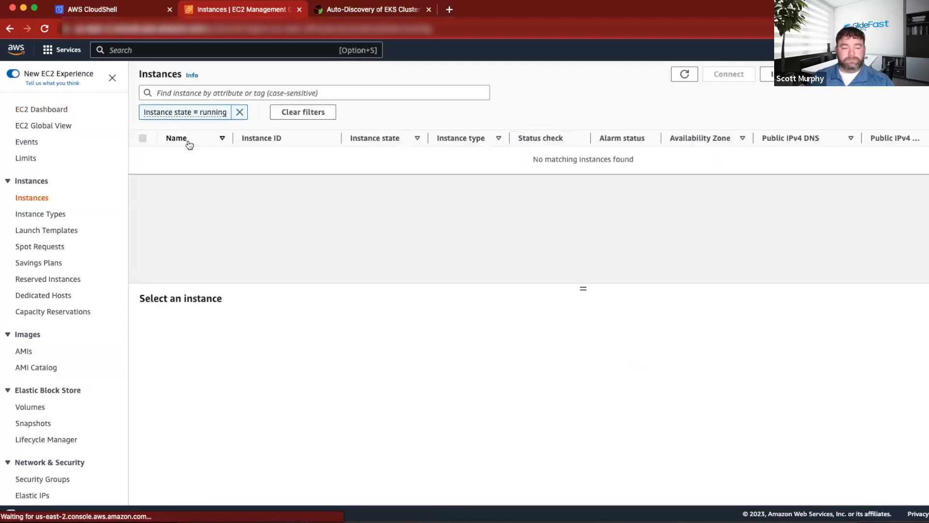
click(240, 112)
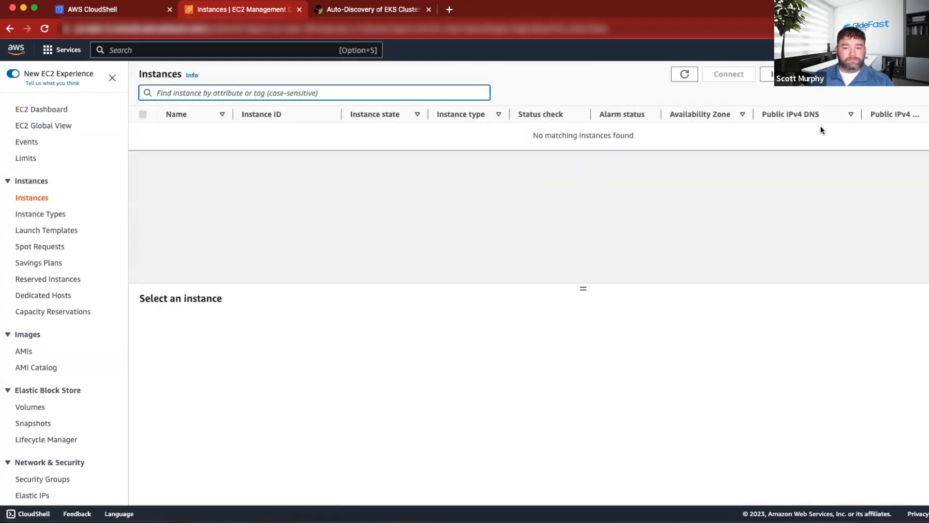
click(837, 50)
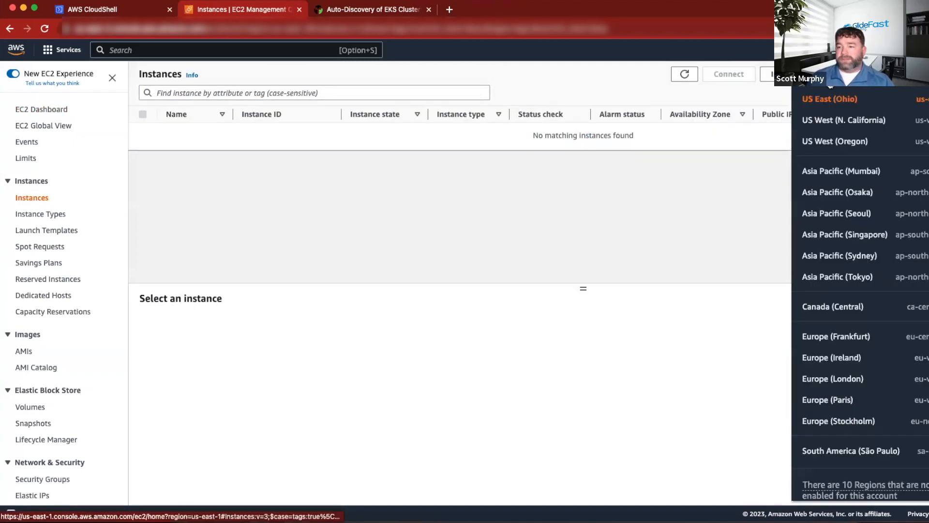
click(828, 82)
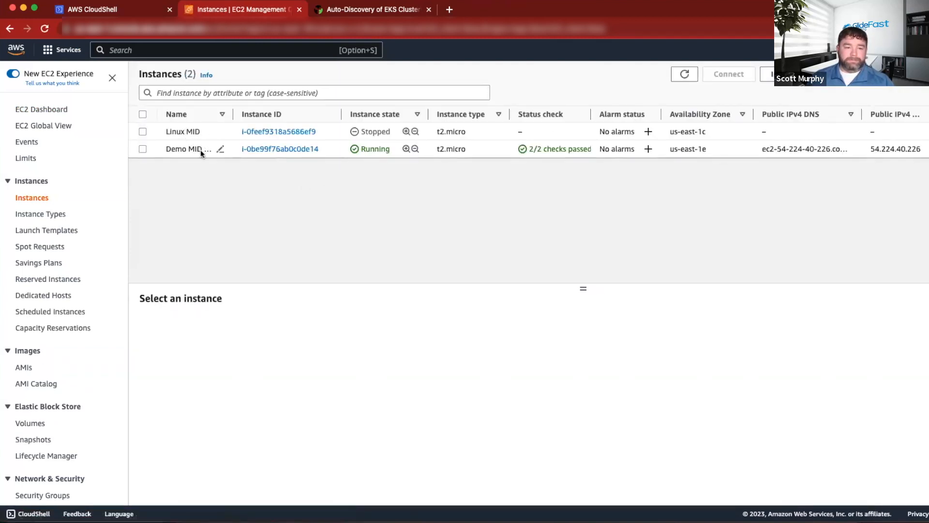
Open the Demo MID Server instance's RDP client connection options and download its remote desktop file.
click(255, 150)
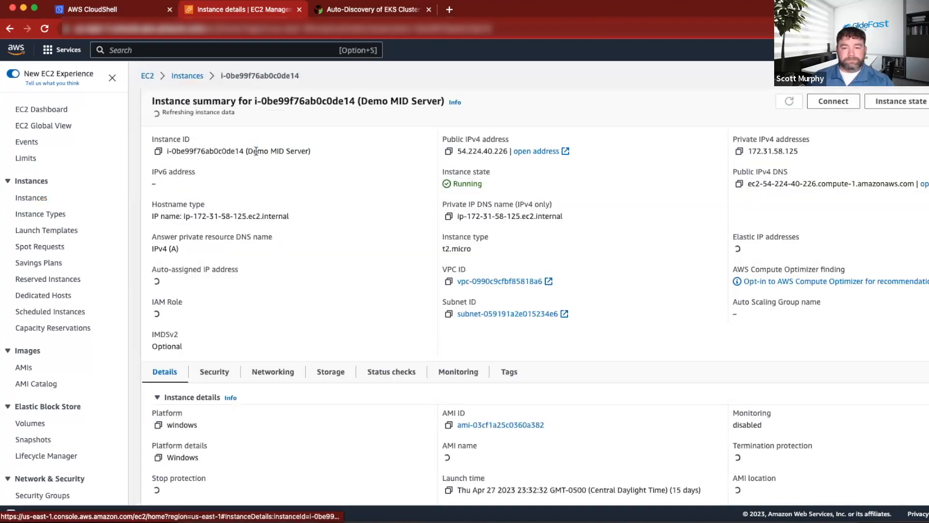
click(829, 103)
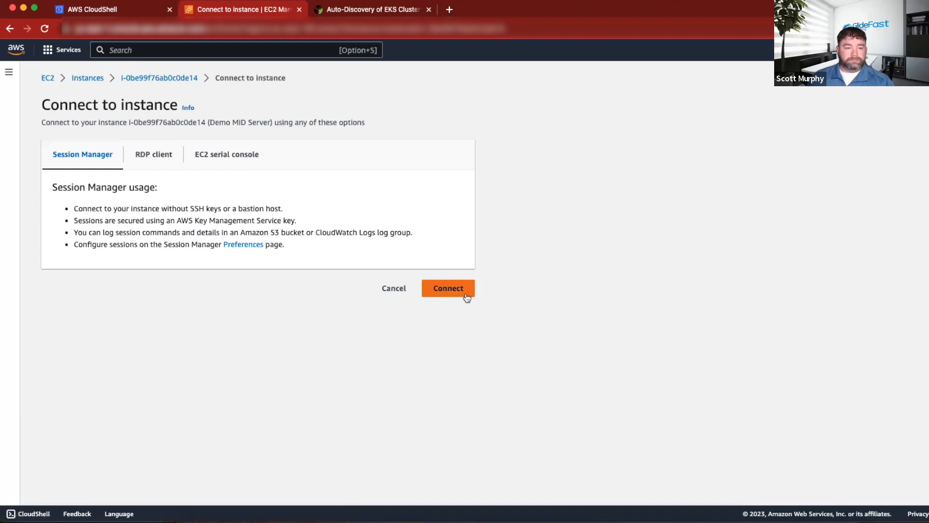
click(154, 153)
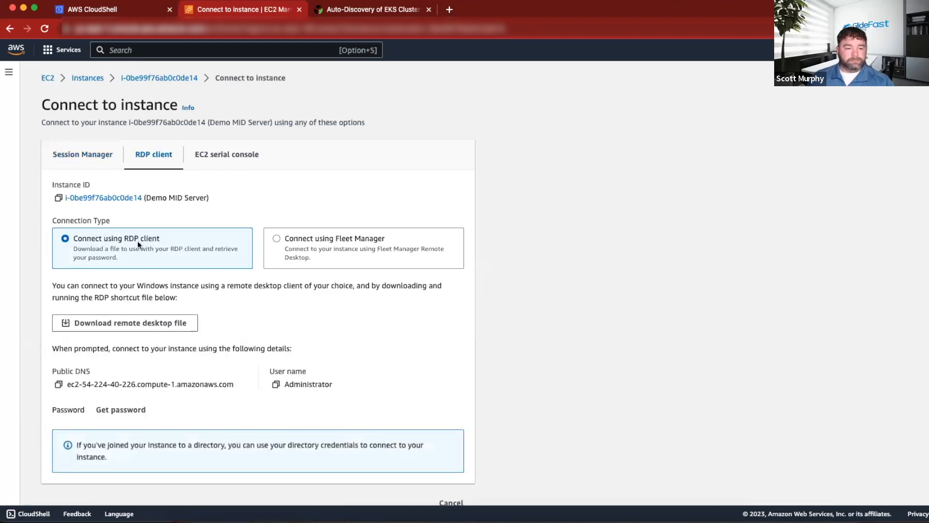
scroll(198, 243, down, 1)
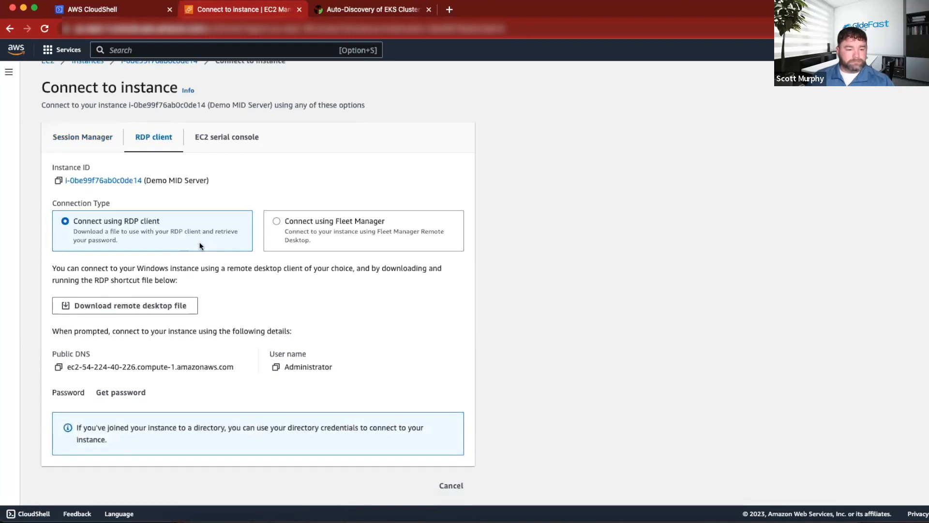
click(132, 309)
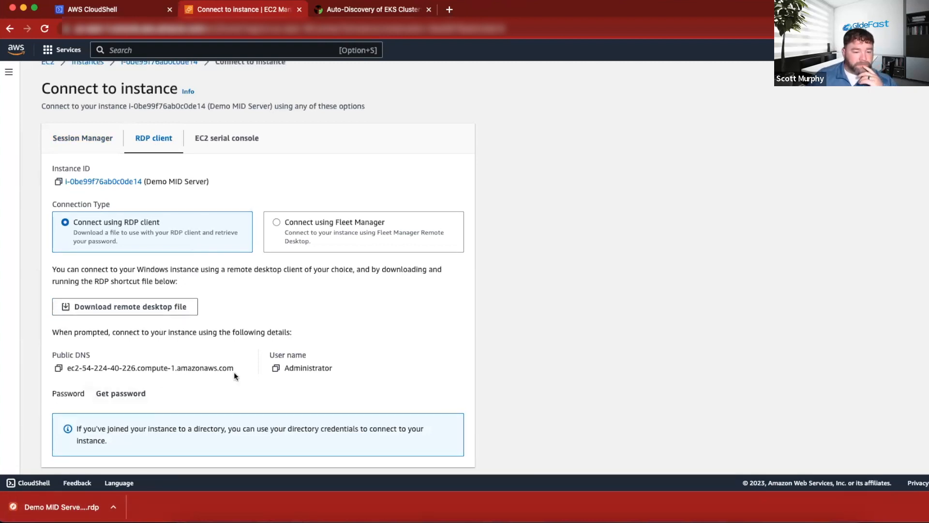
Decrypt the instance's Windows administrator password with the MID (3).pem private key file and copy the password.
click(129, 393)
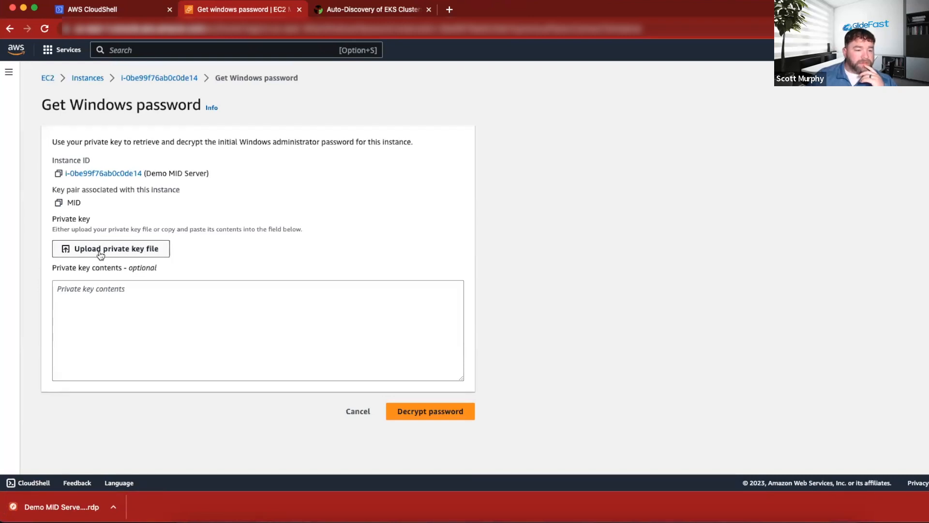
click(100, 254)
click(530, 236)
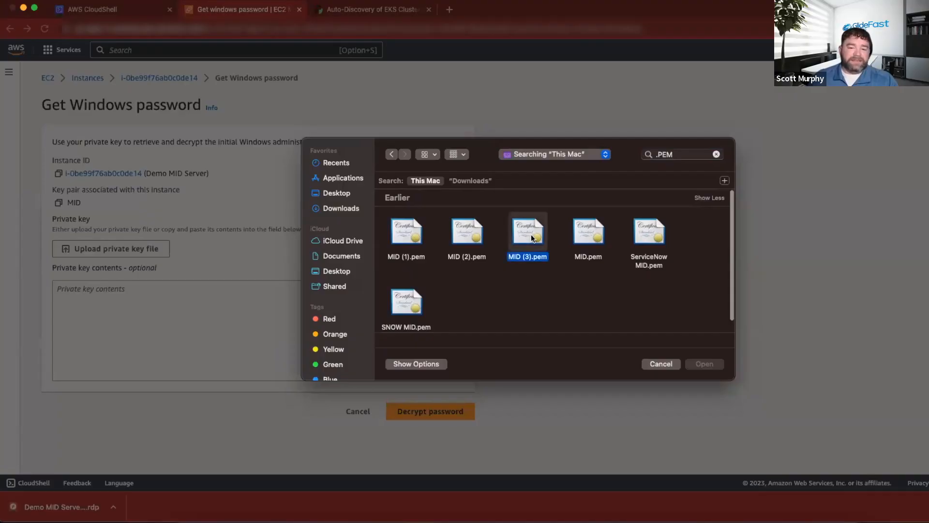
click(702, 366)
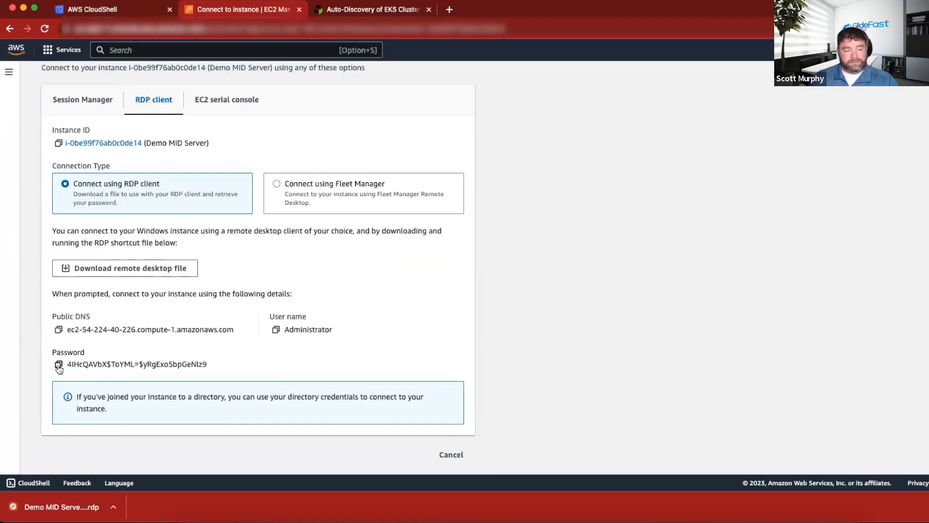
click(59, 364)
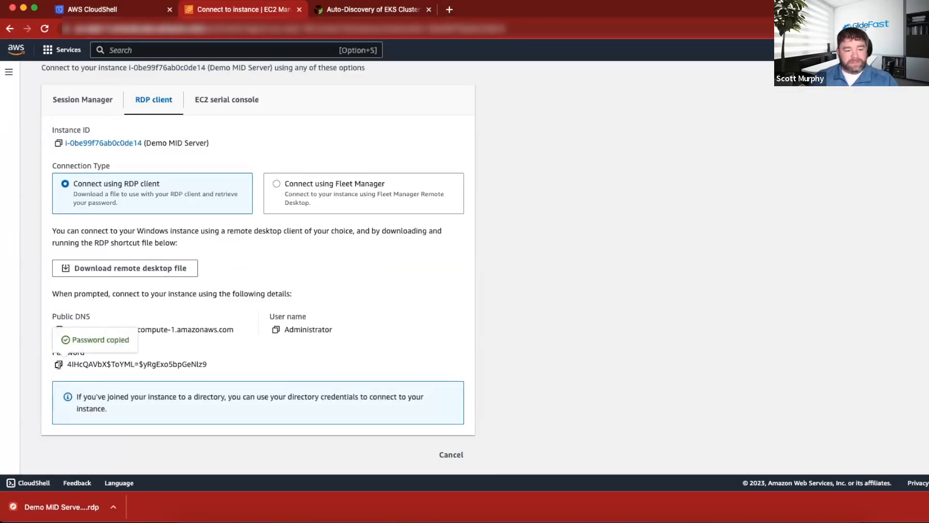
Open the downloaded Demo MID Server RDP file and connect as Administrator by pasting the account password.
click(79, 498)
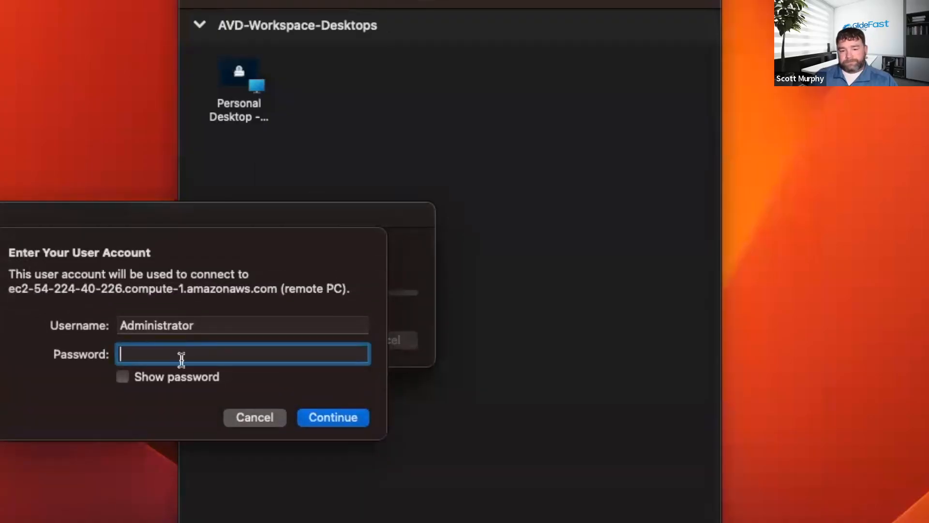
key(super+v)
click(346, 417)
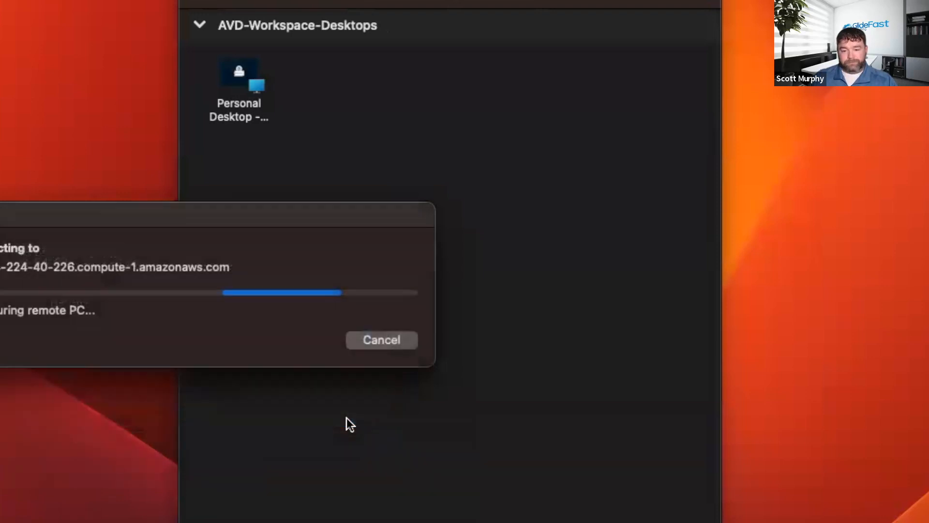
click(395, 355)
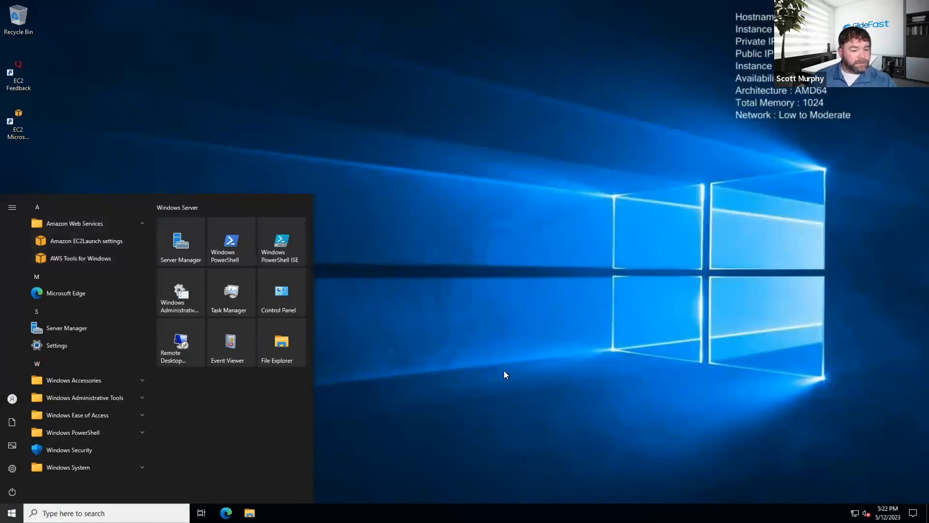
Check the AWS CLI download item under ServiceNow setup in the Word document, then return to the MID Server's remote desktop.
key(ctrl+Left)
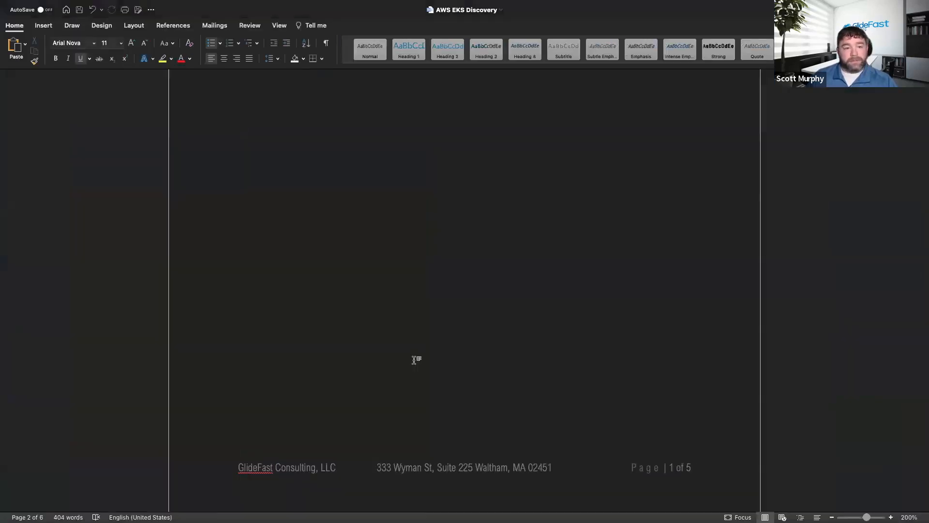
scroll(415, 359, up, 3)
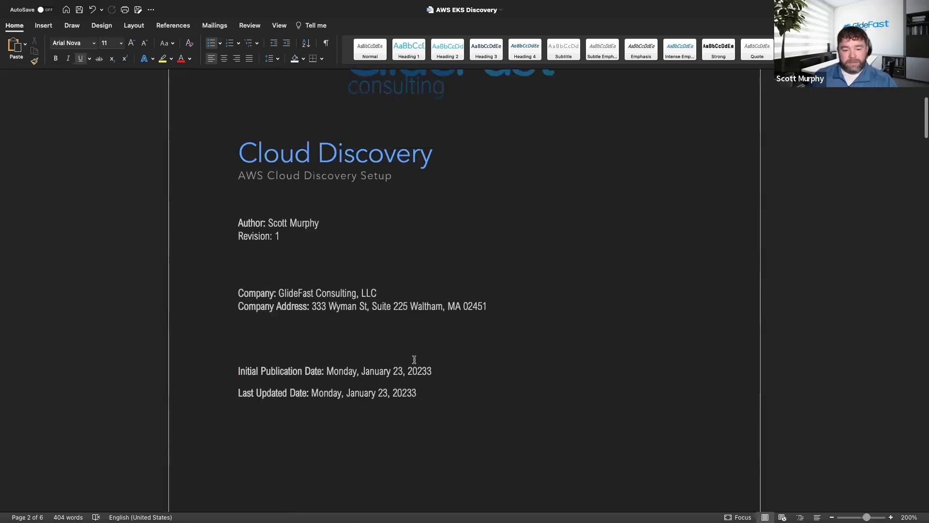
scroll(414, 359, down, 15)
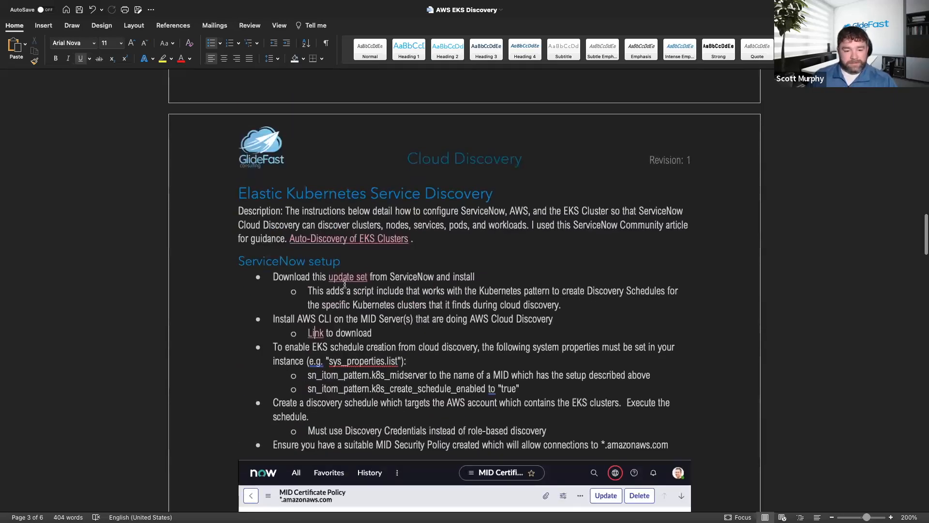
key(ctrl+Right)
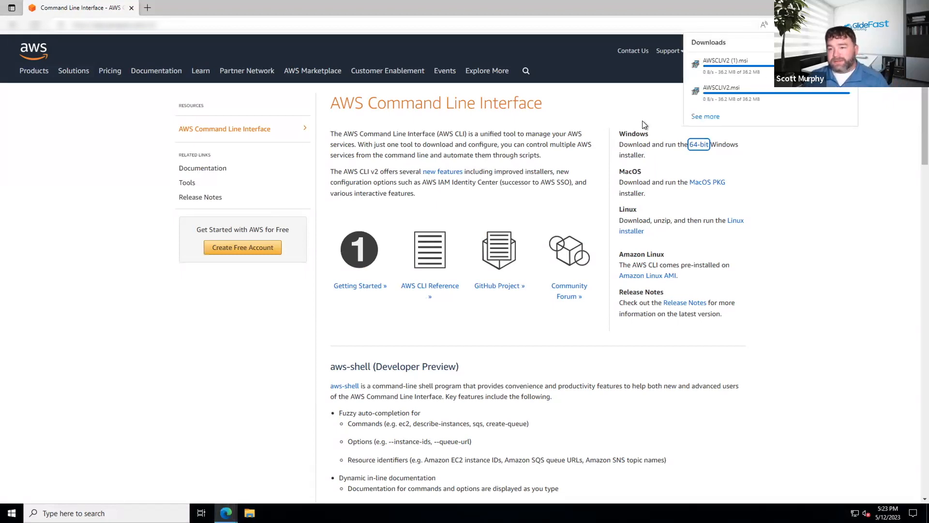
Run the AWSCLIV2 installer from Downloads, accept the licence agreement and install AWS Command Line Interface v2 in its default location.
mouse_move(712, 96)
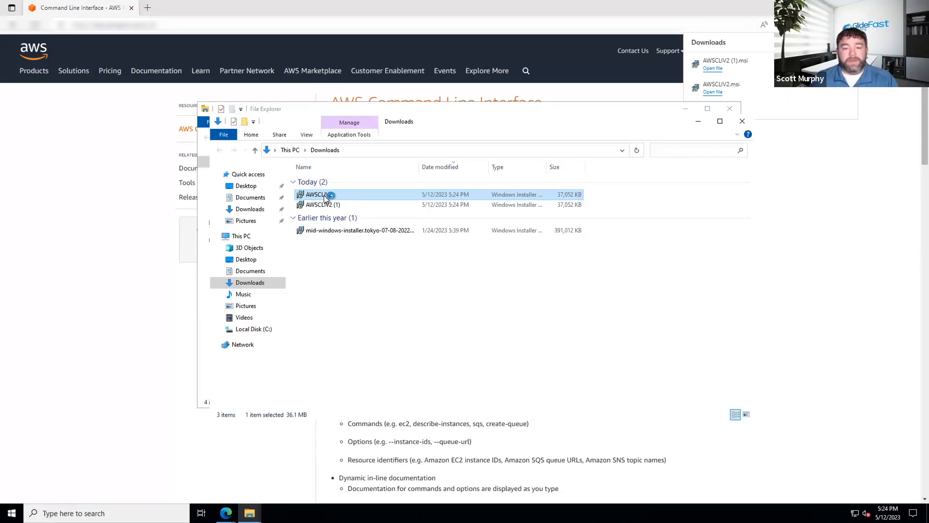
double_click(328, 195)
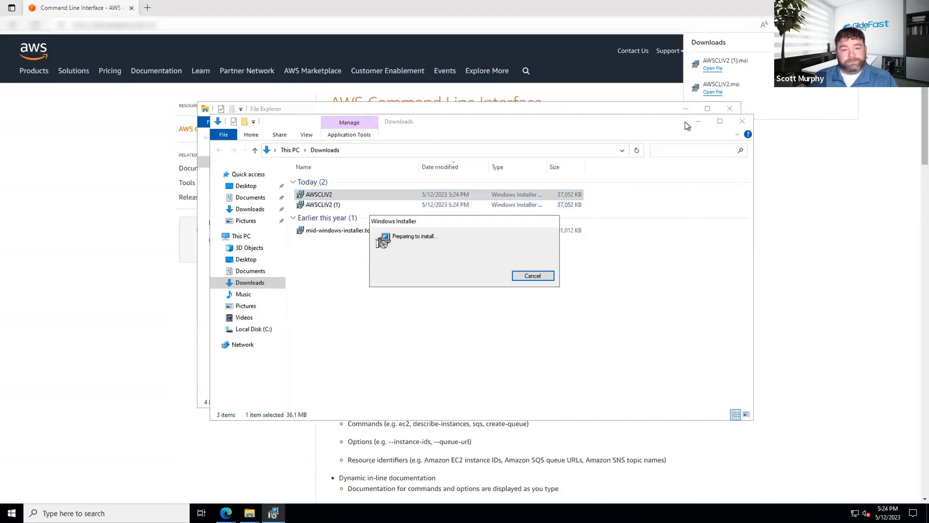
click(742, 121)
click(360, 309)
click(515, 332)
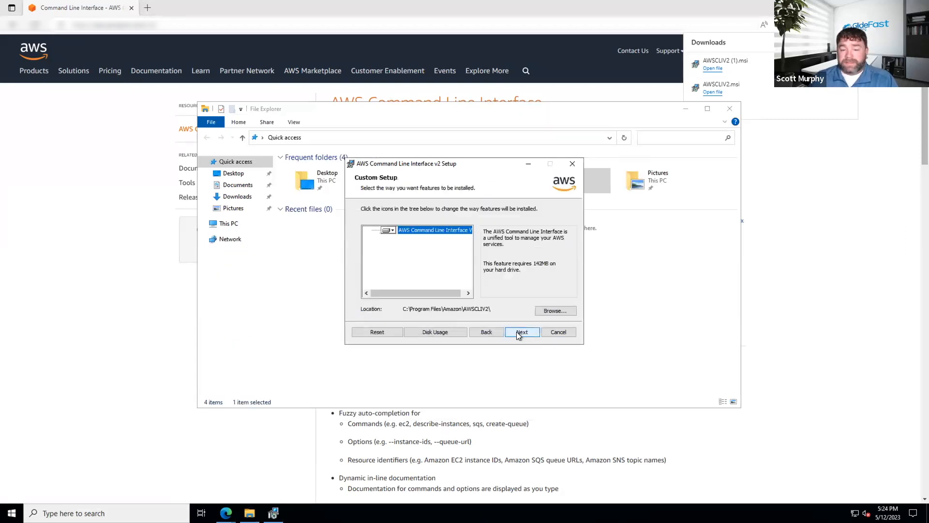
click(522, 335)
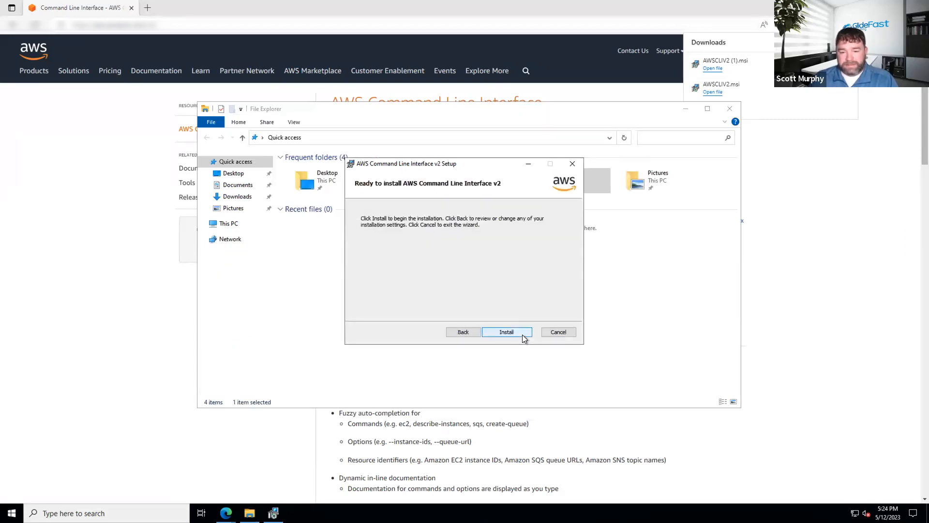
click(515, 332)
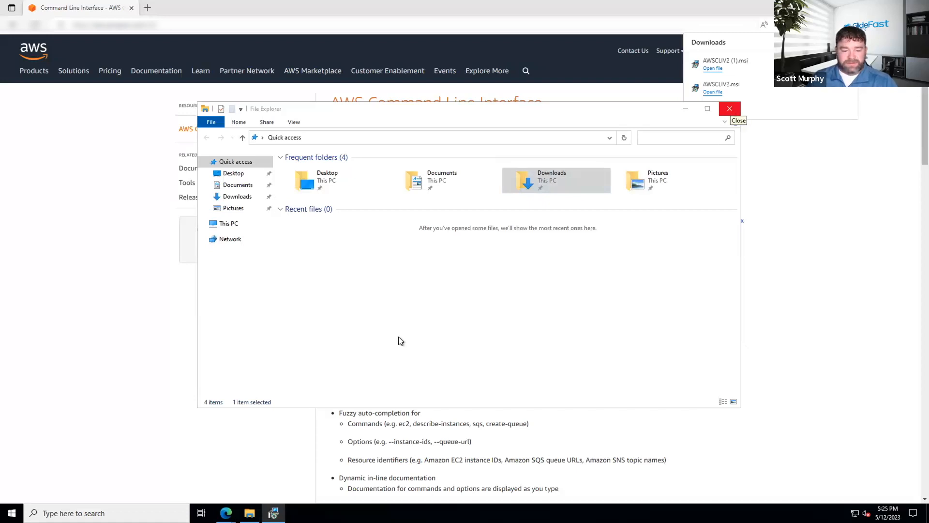
Close File Explorer and the browser's downloads list, and finish the AWS Command Line Interface v2 setup wizard.
click(274, 513)
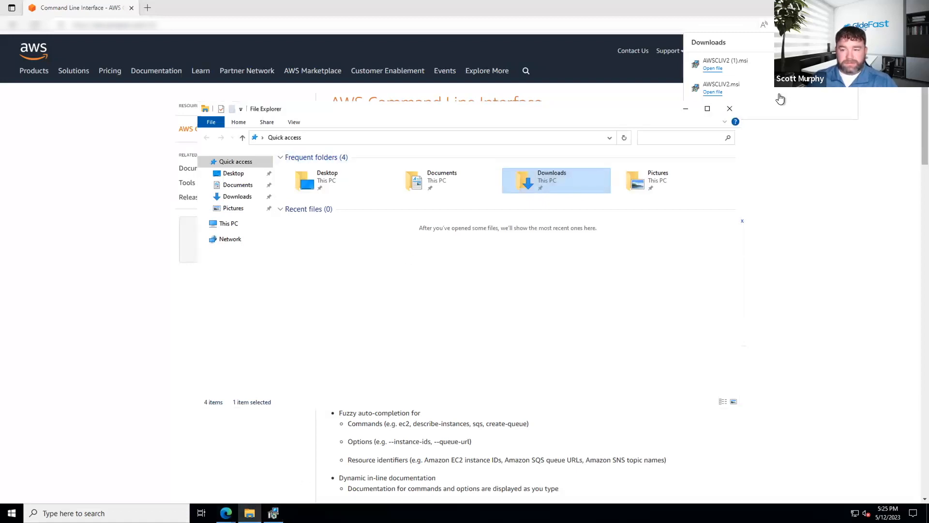
click(726, 108)
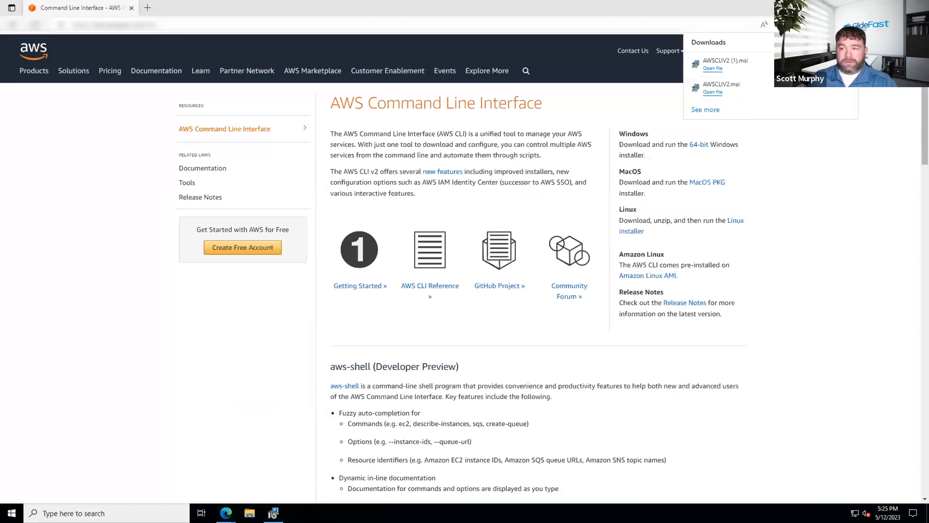
click(599, 82)
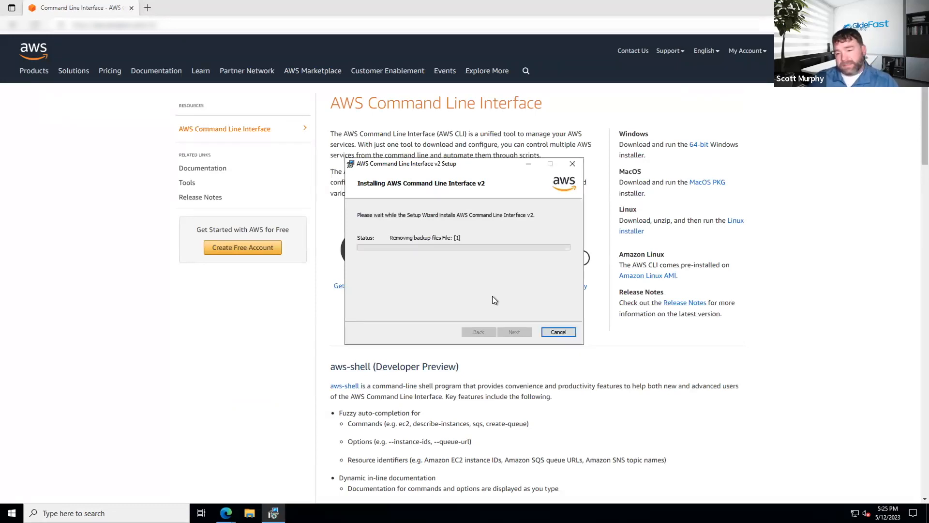
click(514, 332)
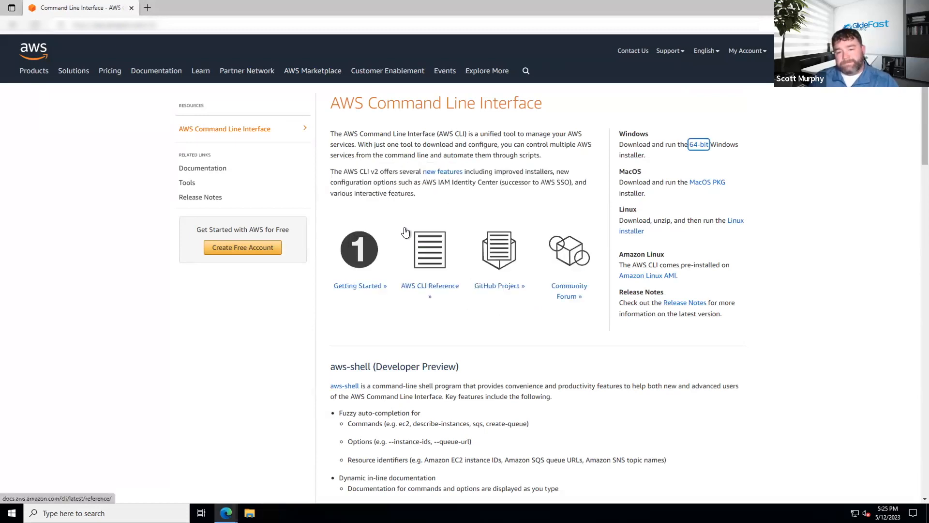
Close the AWS Command Line Interface download page and sign the Administrator out of the MID Server's remote session.
mouse_move(148, 8)
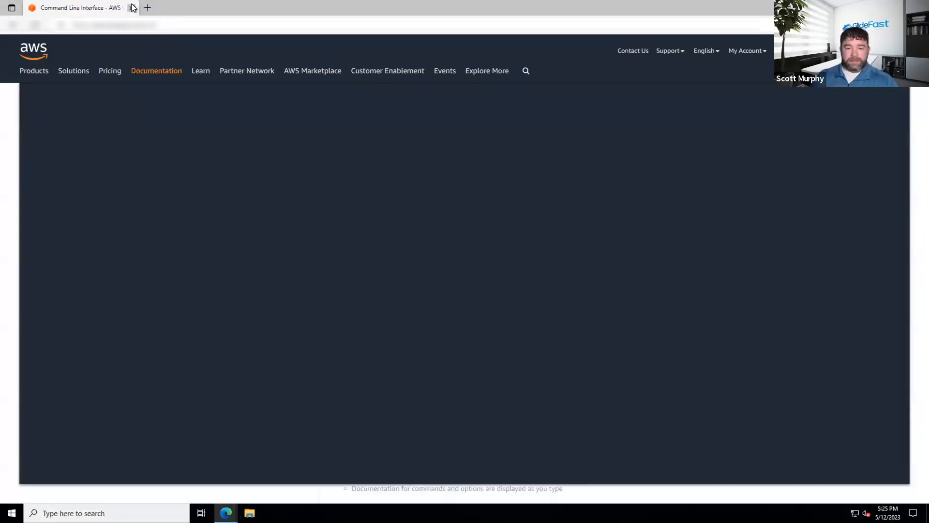
click(132, 8)
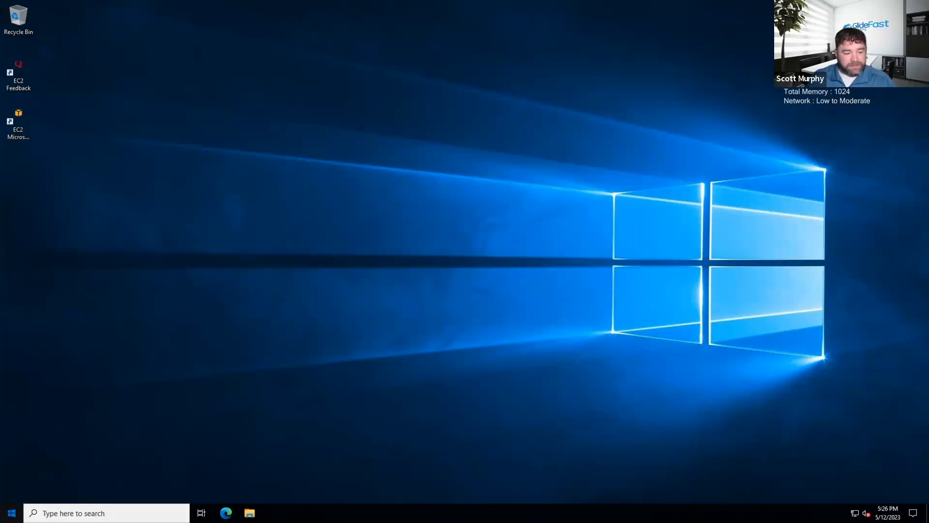
click(11, 513)
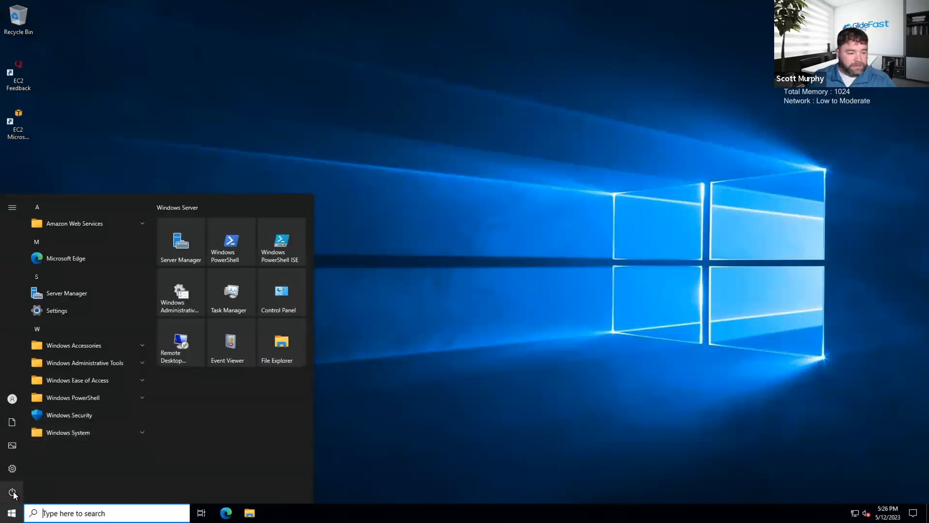
click(13, 401)
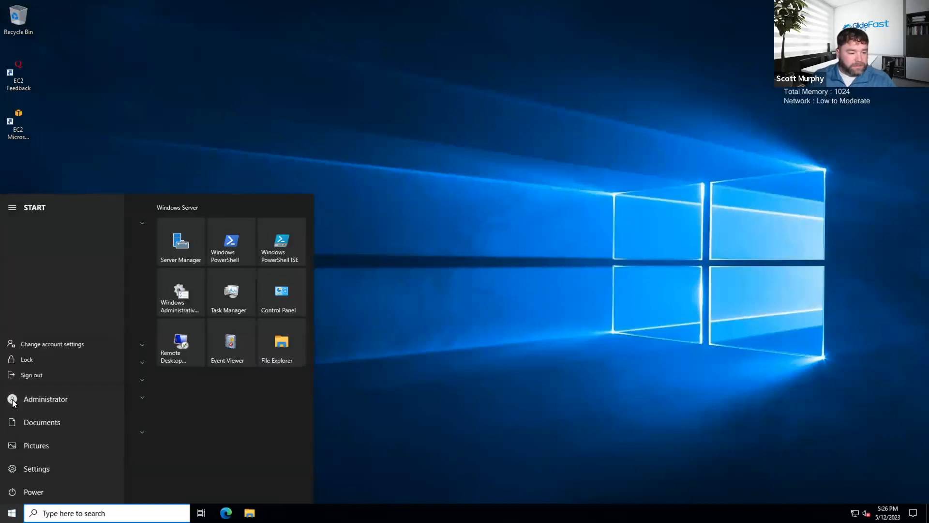
click(31, 376)
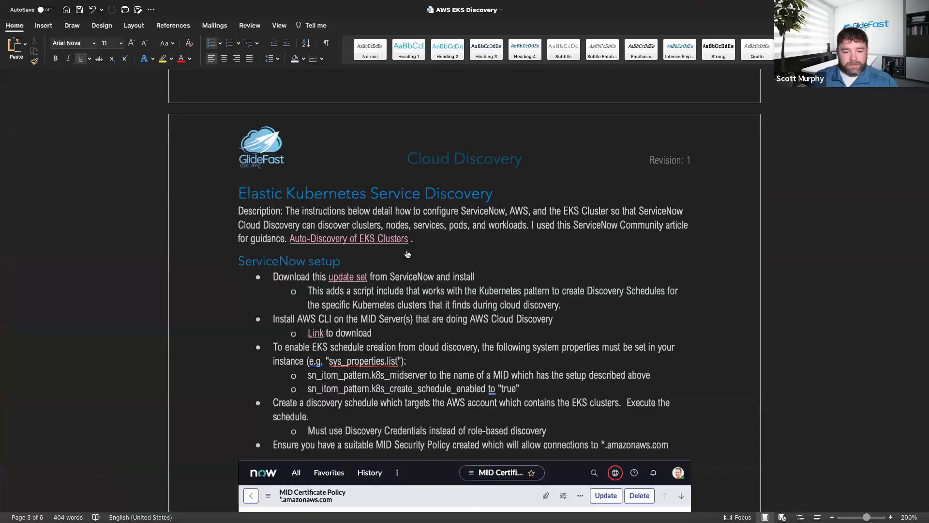
scroll(406, 251, down, 3)
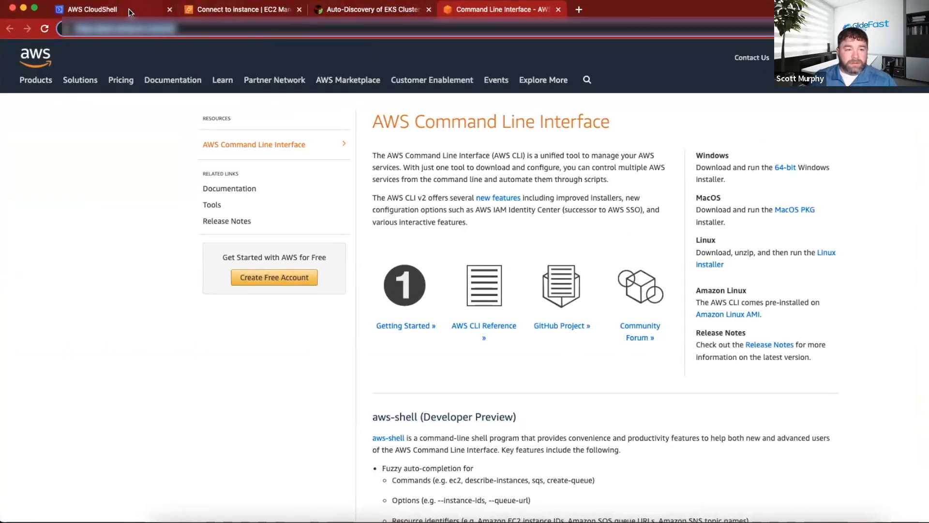
Switch to the local browser and check the progress of the eksctl cluster creation in AWS CloudShell.
click(238, 9)
click(143, 9)
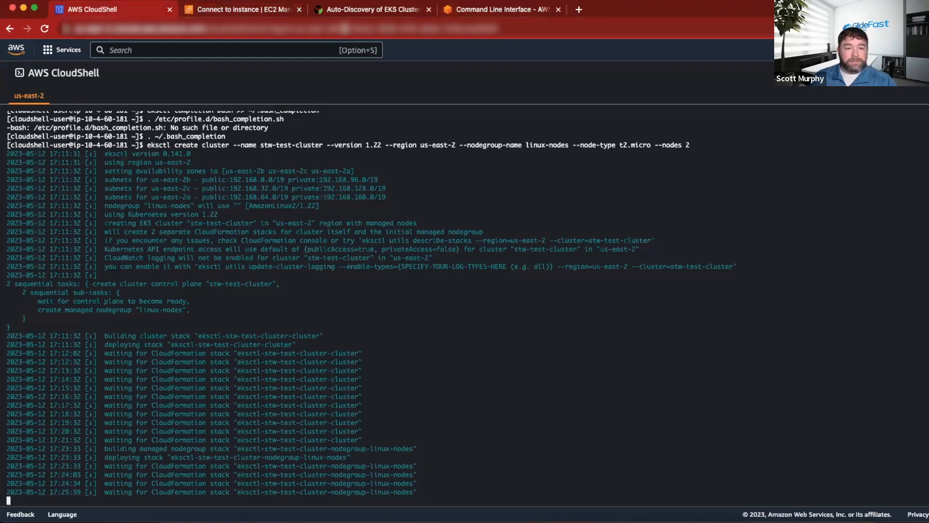
click(238, 10)
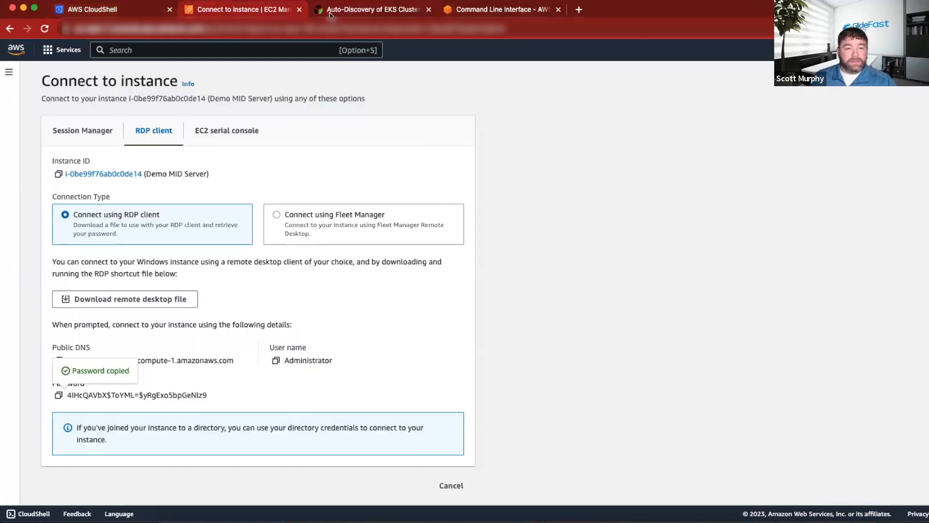
Open Elastic Kubernetes Service in the AWS console and switch the region to US East (Ohio), us-east-2.
click(351, 12)
click(238, 10)
click(62, 50)
click(268, 169)
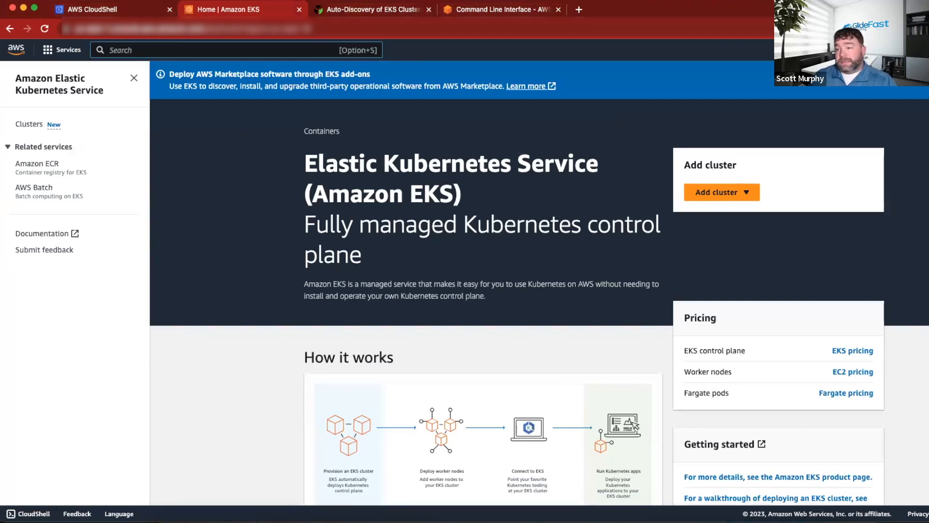
click(847, 49)
click(842, 101)
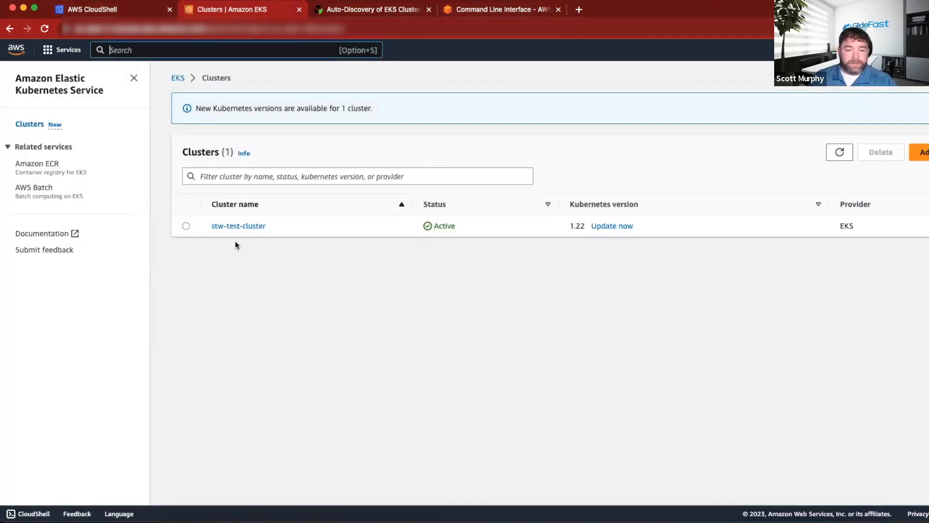
Open stw-test-cluster and review its overview details and the pods among its resources.
click(239, 226)
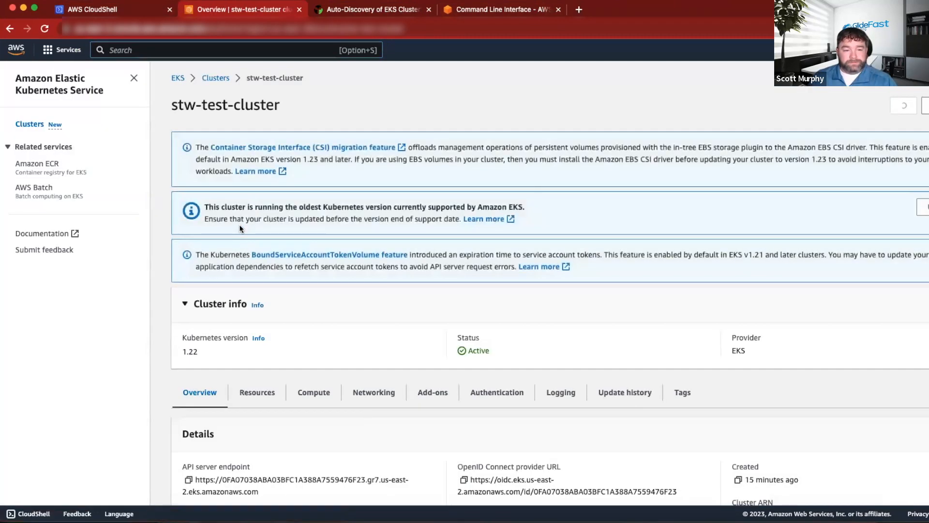
scroll(405, 263, down, 3)
scroll(404, 264, down, 1)
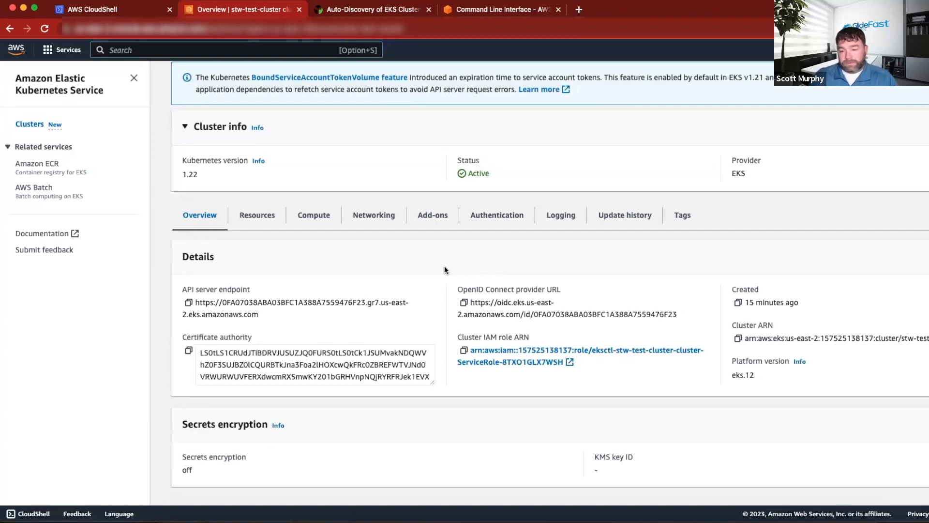
click(251, 220)
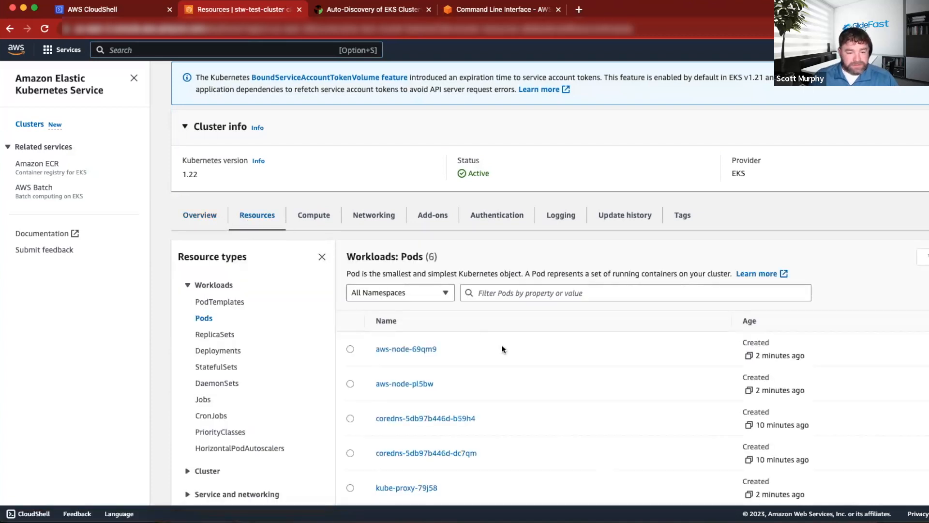
scroll(503, 345, down, 3)
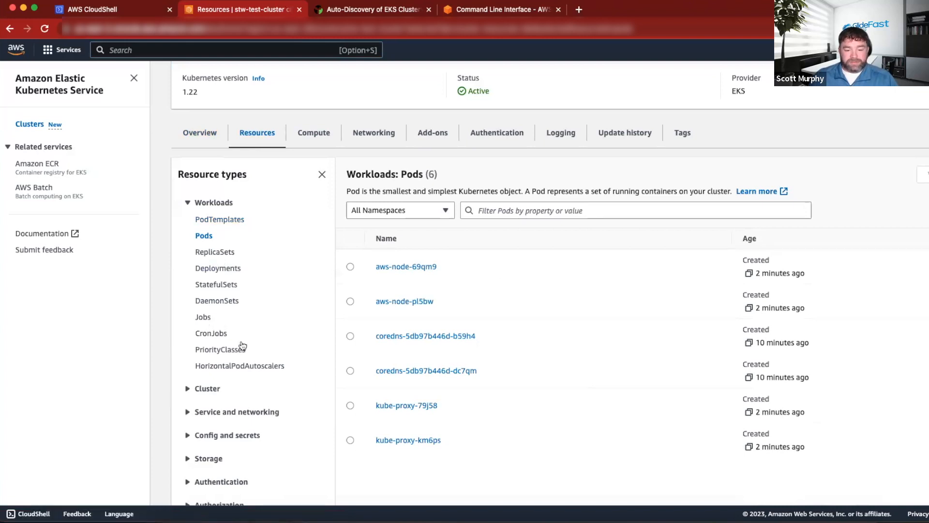
scroll(232, 285, down, 3)
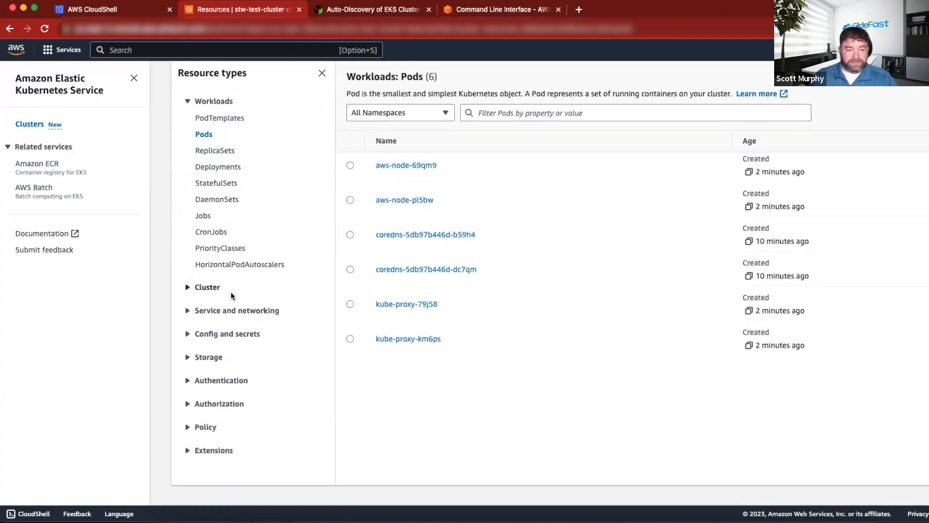
Expand the Cluster resource types of stw-test-cluster and list its nodes.
click(187, 289)
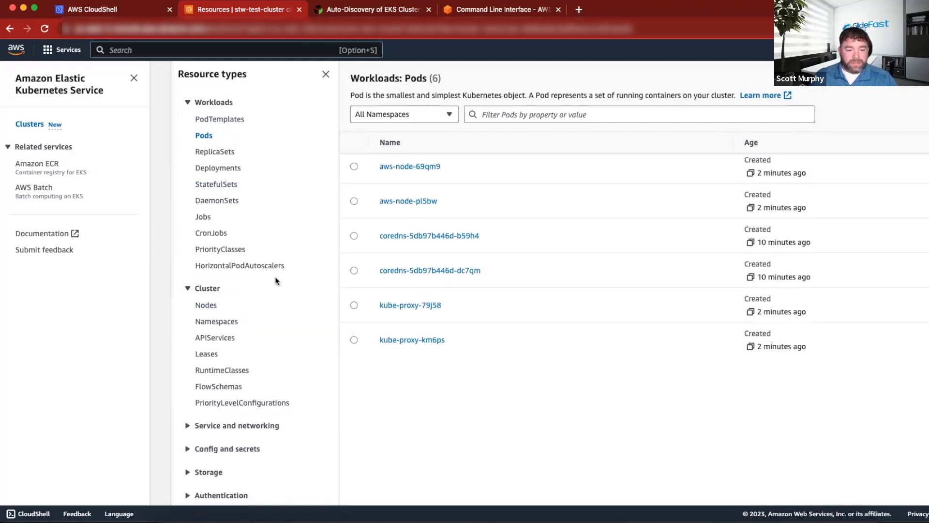
scroll(275, 277, down, 2)
scroll(275, 271, up, 7)
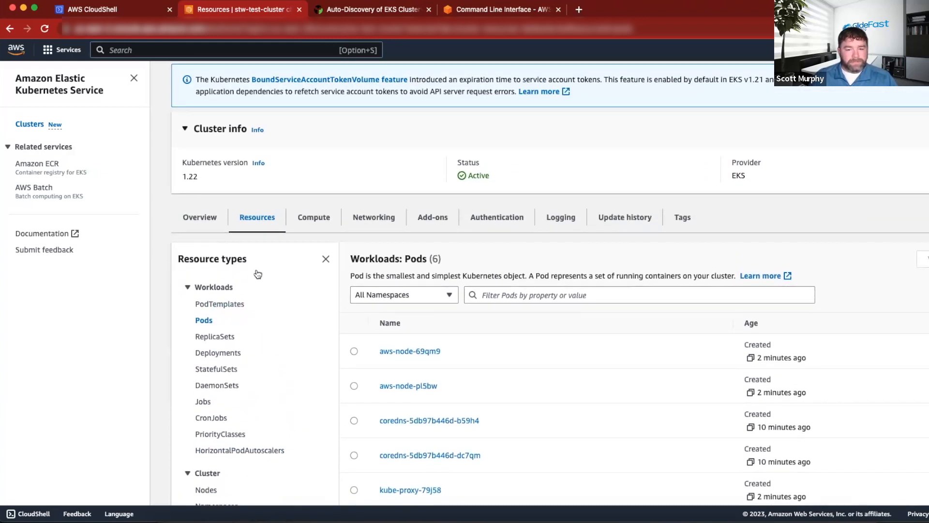
scroll(265, 293, down, 5)
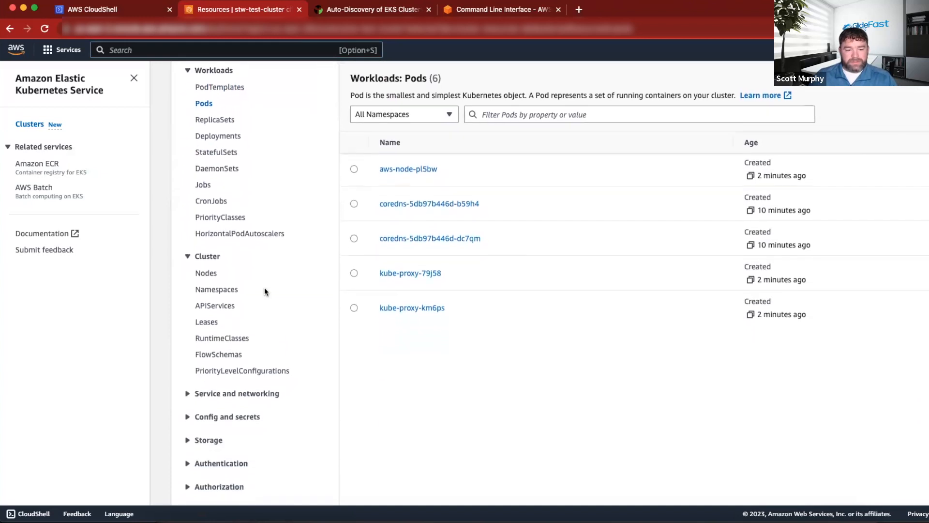
click(205, 274)
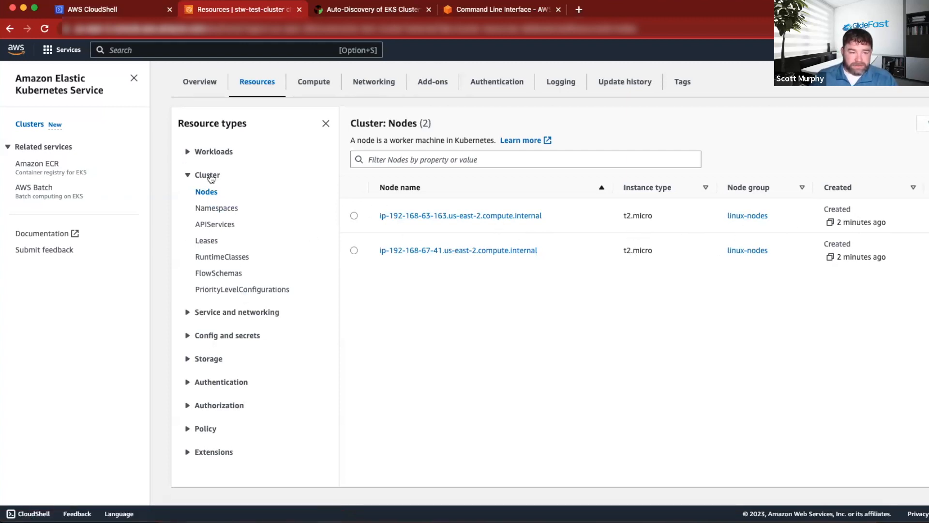
List the running EC2 instances, widen the Name column to read the full node names, and return to the EC2 Dashboard.
click(62, 51)
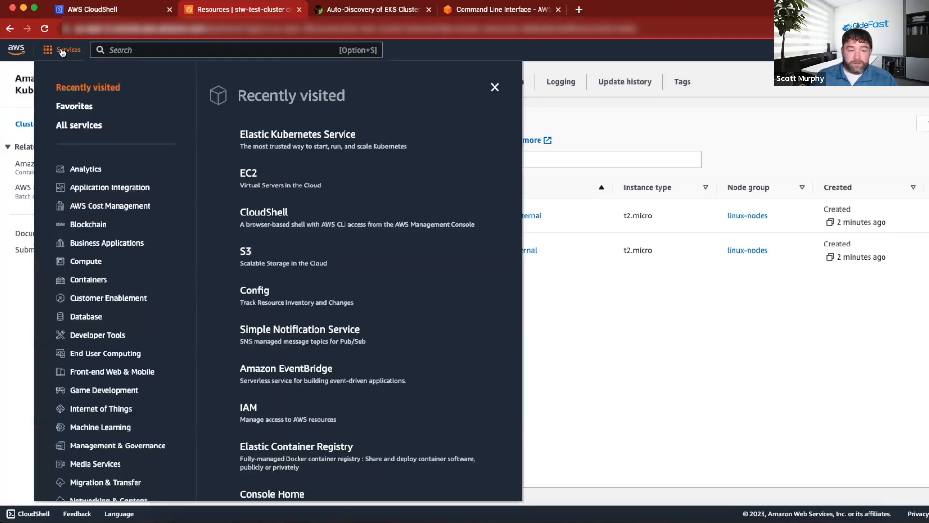
click(245, 178)
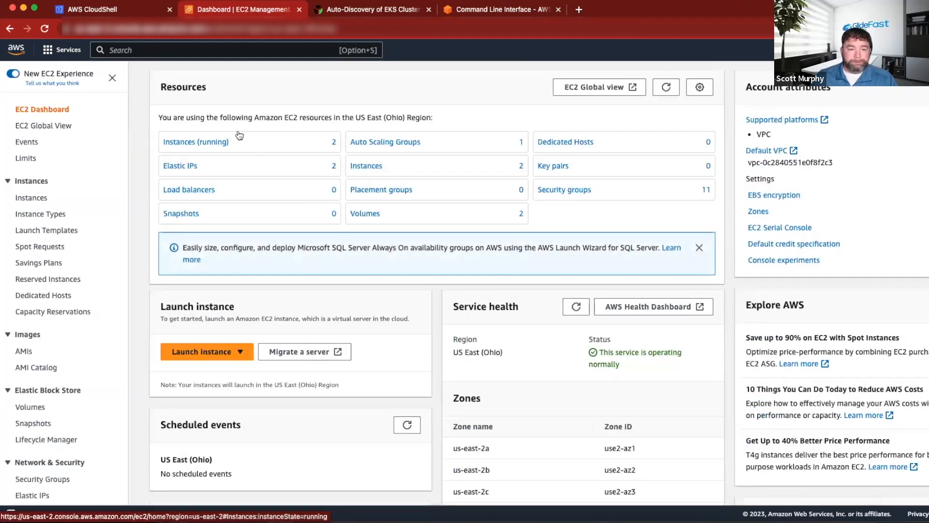
click(203, 142)
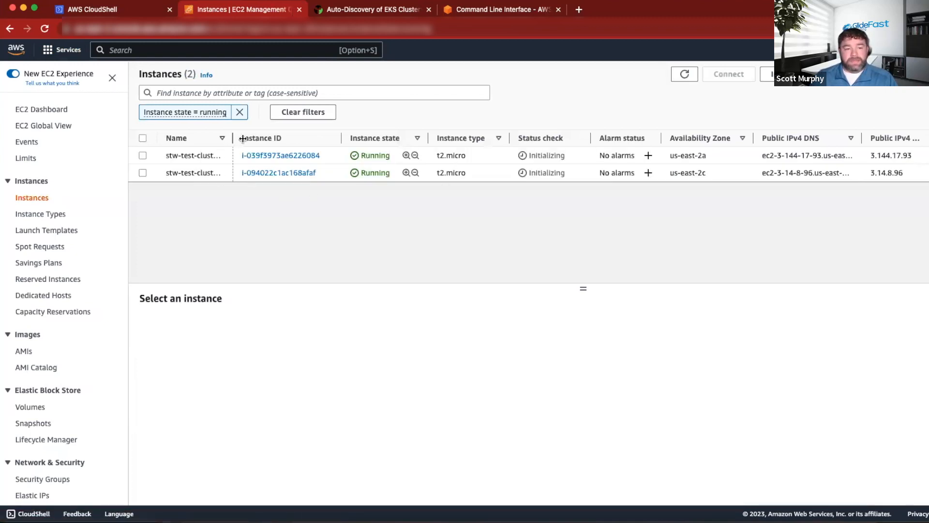
drag(229, 140, 329, 139)
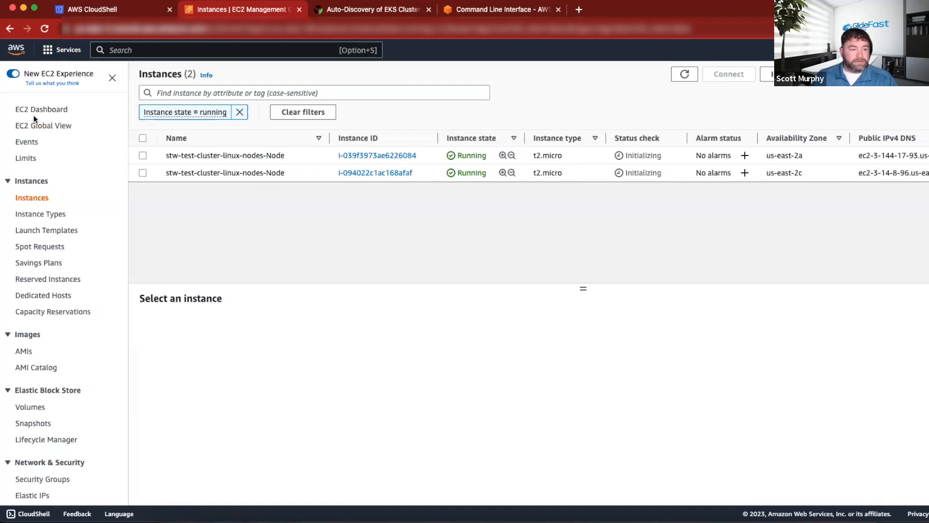
click(47, 110)
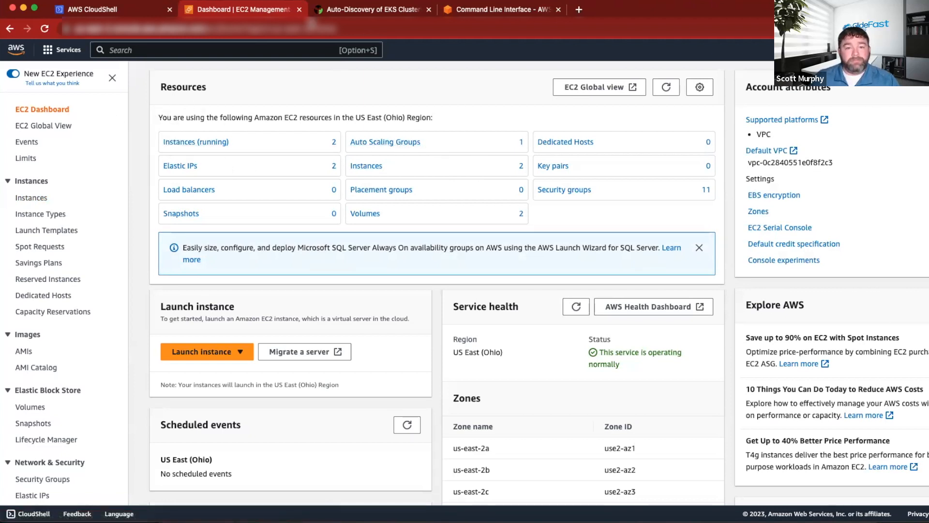
In the AWS EKS Discovery Word document, read the system properties item under ServiceNow setup and select the text sys_properties.list.
click(344, 11)
key(ctrl+Left)
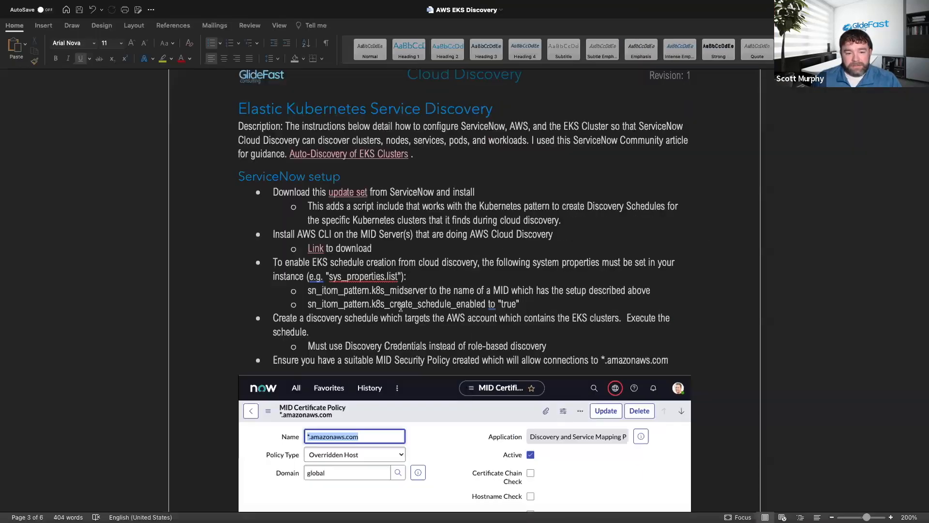
scroll(334, 273, down, 2)
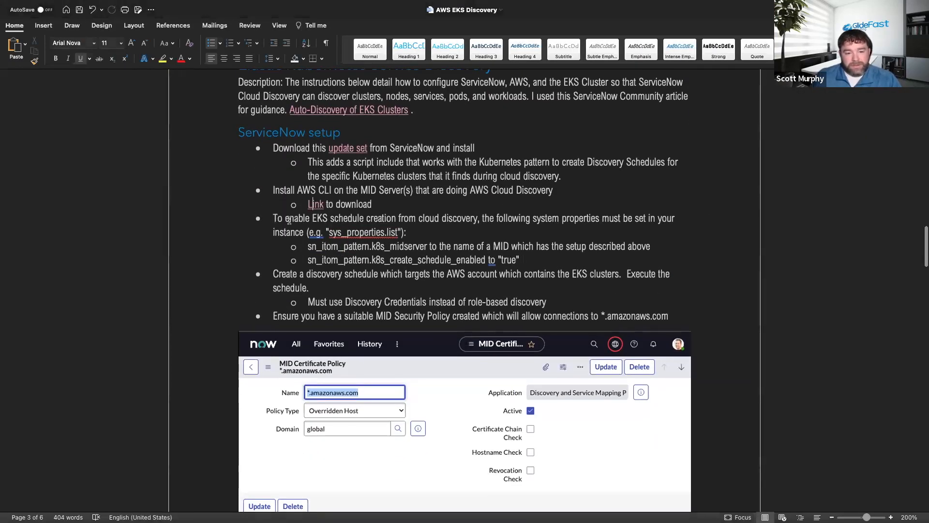
scroll(437, 221, down, 2)
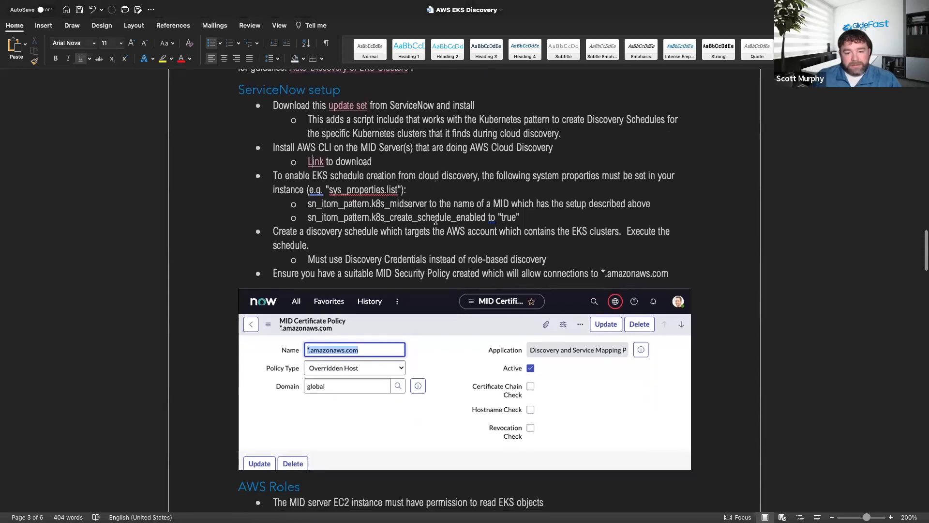
click(334, 189)
drag(342, 189, 397, 189)
Switch to the ServiceNow instance and open the System Properties list through the navigator with sys_properties.list.
key(ctrl+Left)
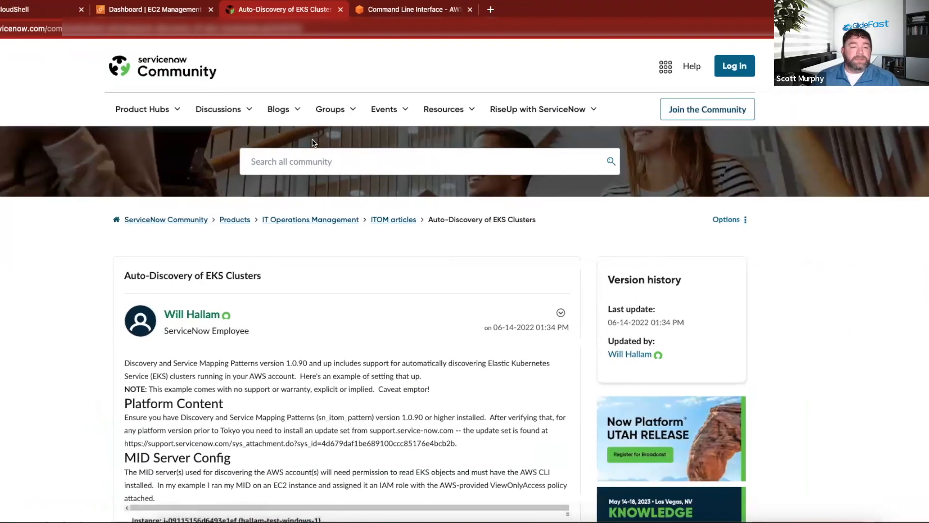
key(ctrl+Right)
key(ctrl+Left)
key(ctrl+Right)
key(ctrl+Right)
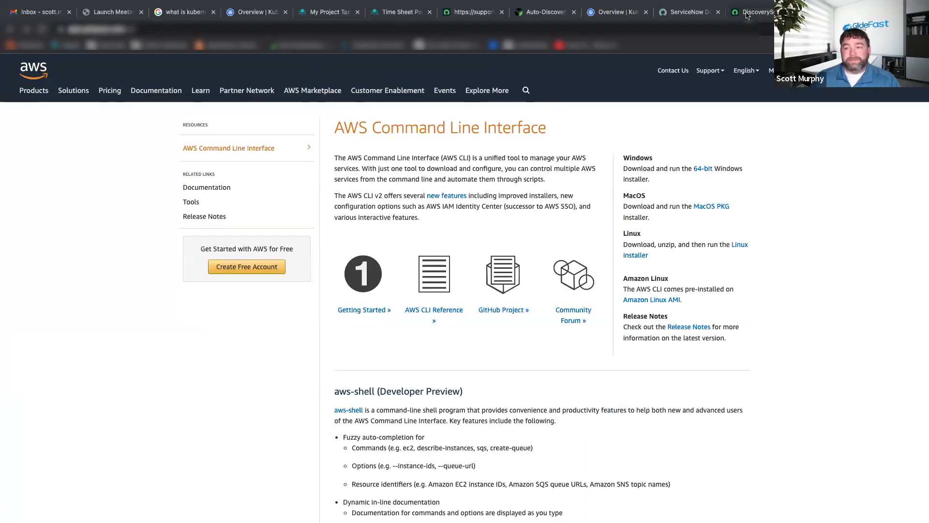
click(746, 14)
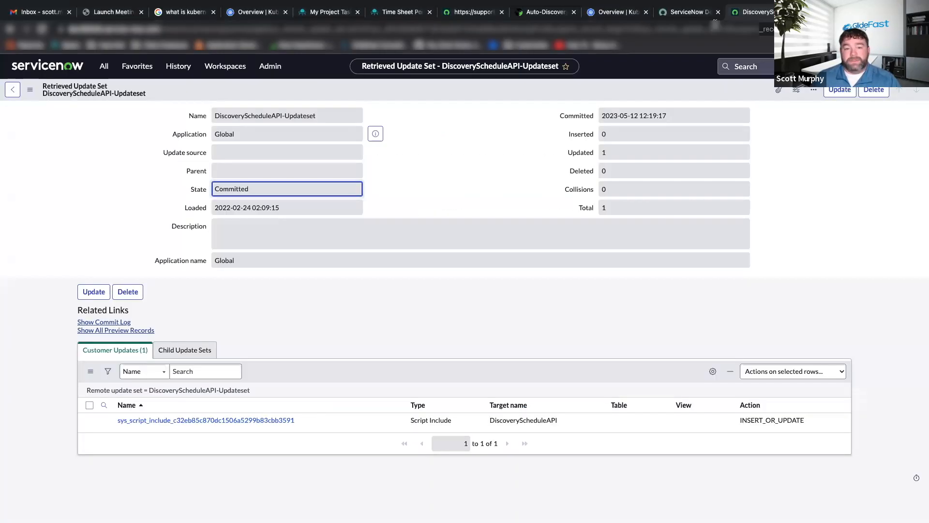
click(683, 13)
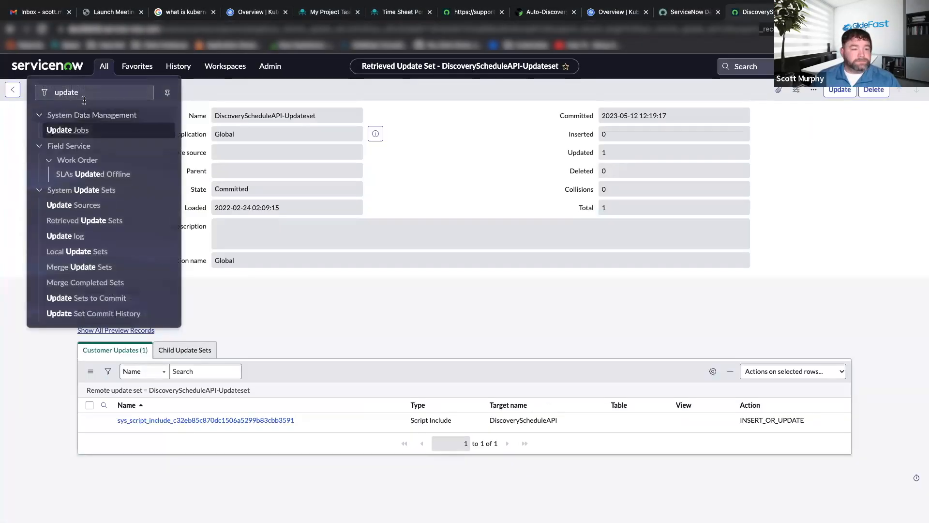
double_click(85, 97)
text(sys_properties.list)
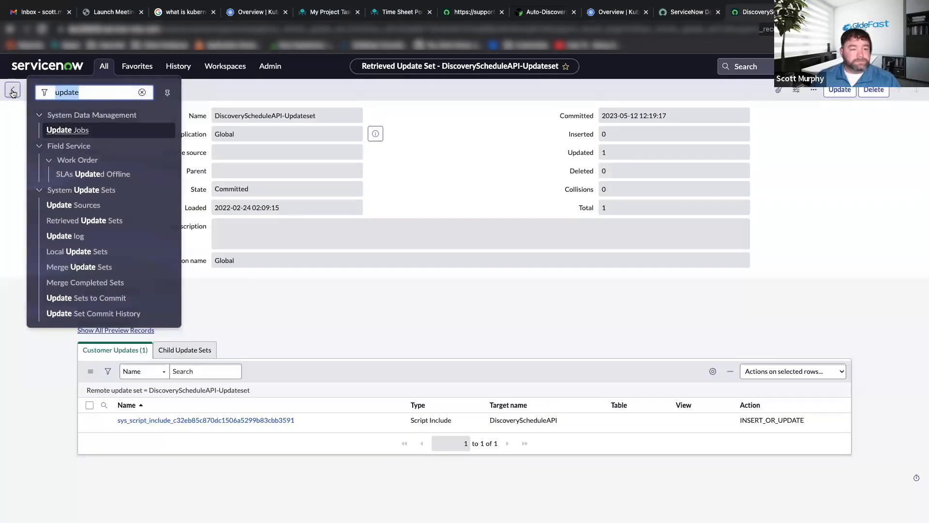
key(Return)
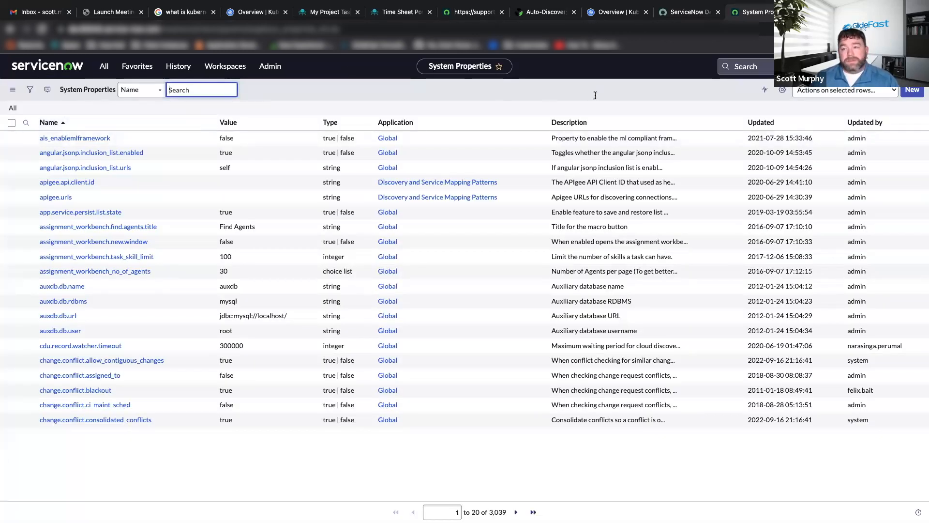
Check the required property names in the Word document, and filter the System Properties by name with *k8s.
key(ctrl+Left)
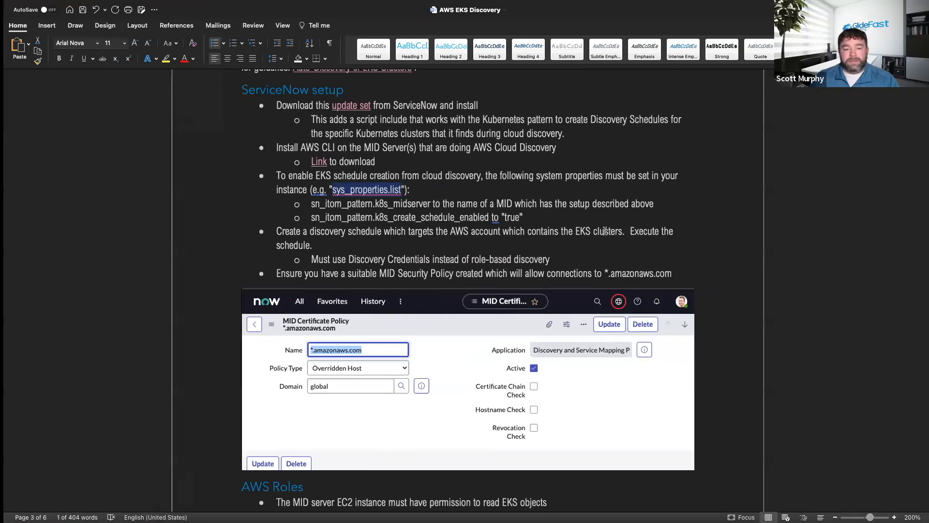
key(ctrl+Right)
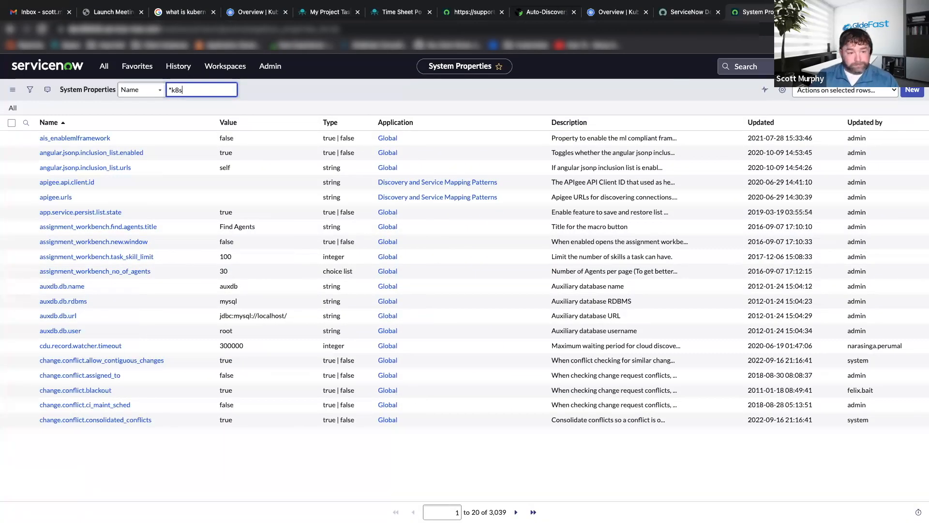
key(Return)
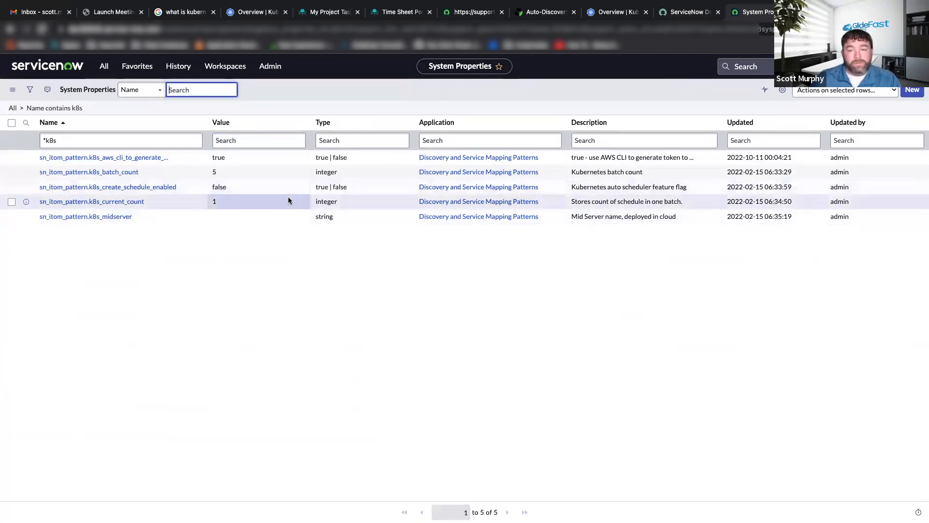
Recheck the required k8s property names and values in the AWS EKS Discovery Word document, and return to the ServiceNow System Properties list.
key(ctrl+Left)
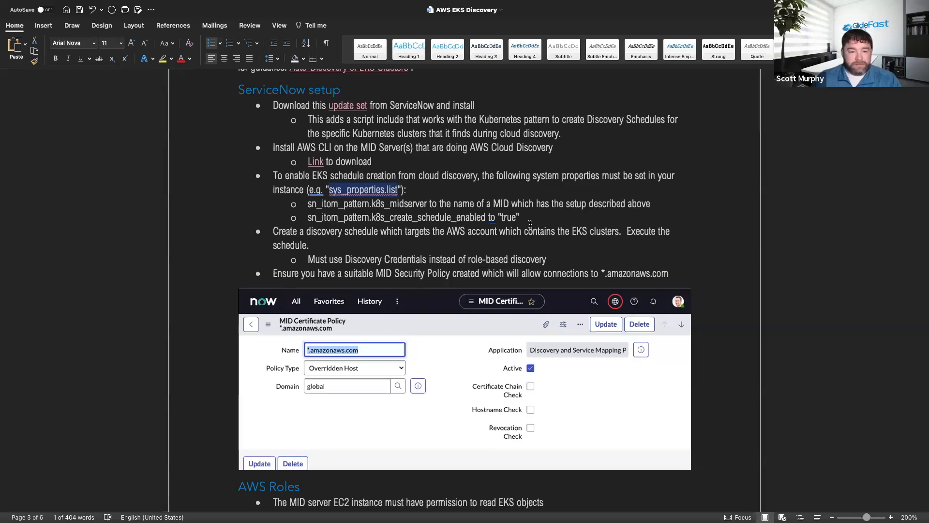
key(ctrl+Left)
key(ctrl+Right)
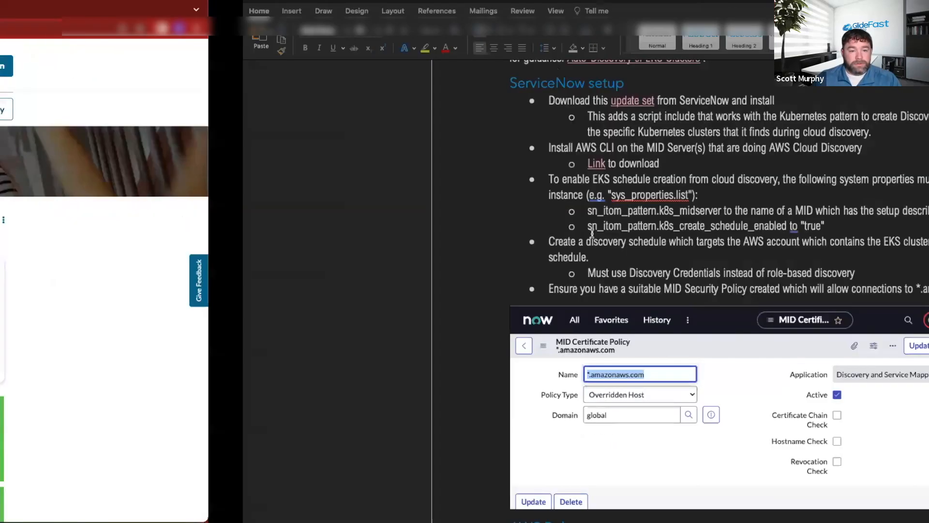
key(ctrl+Left)
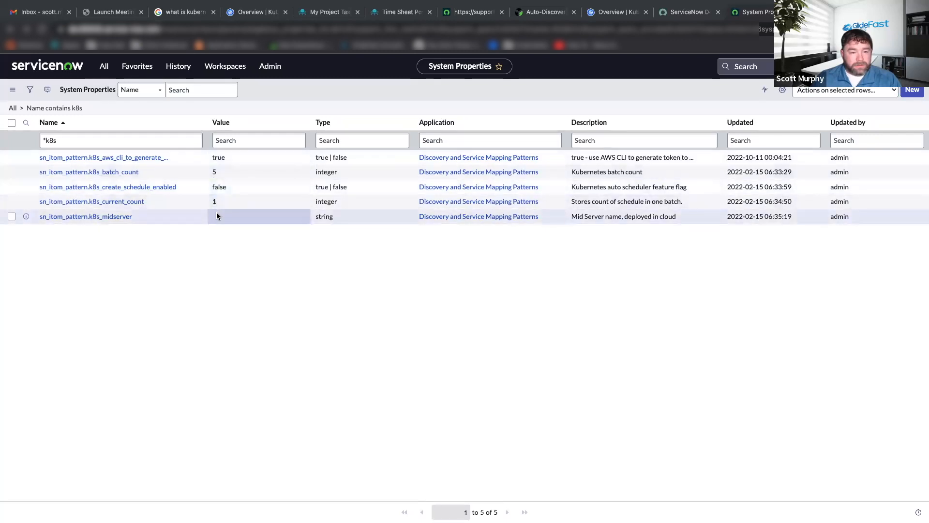
click(219, 191)
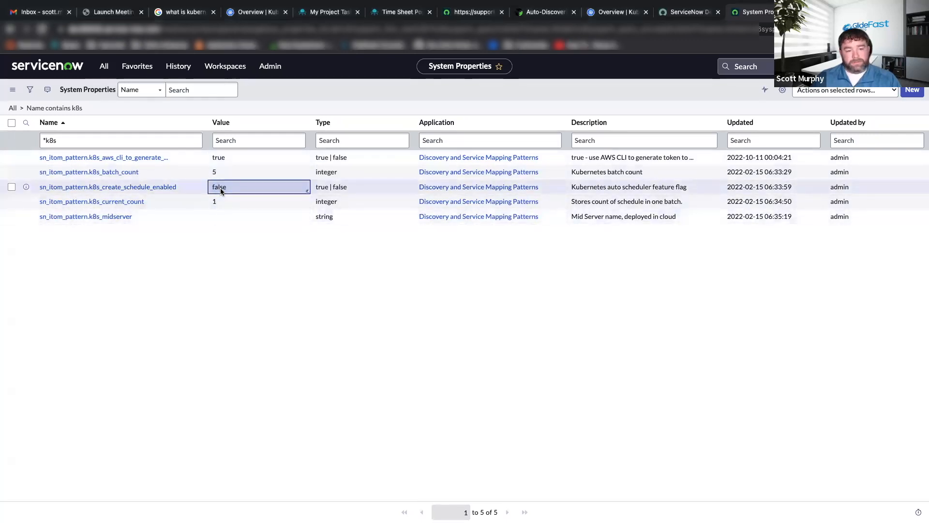
double_click(220, 191)
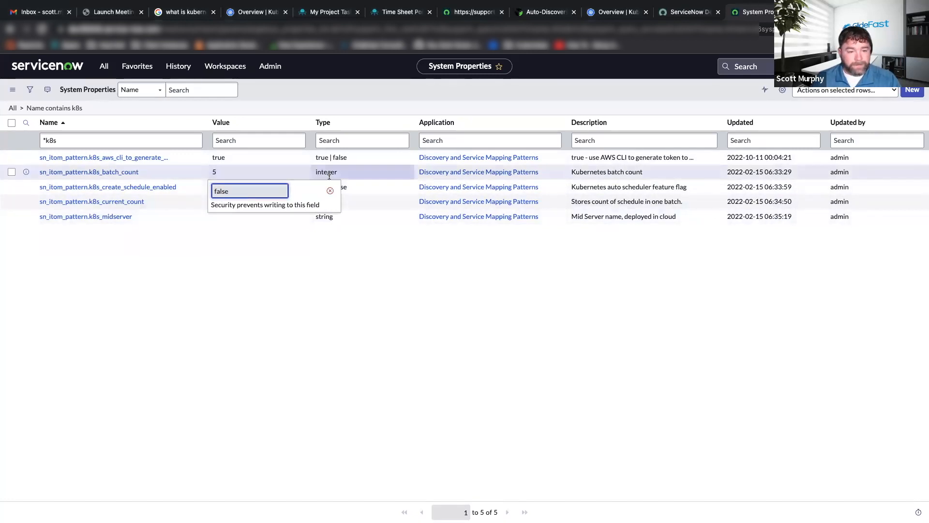
click(330, 190)
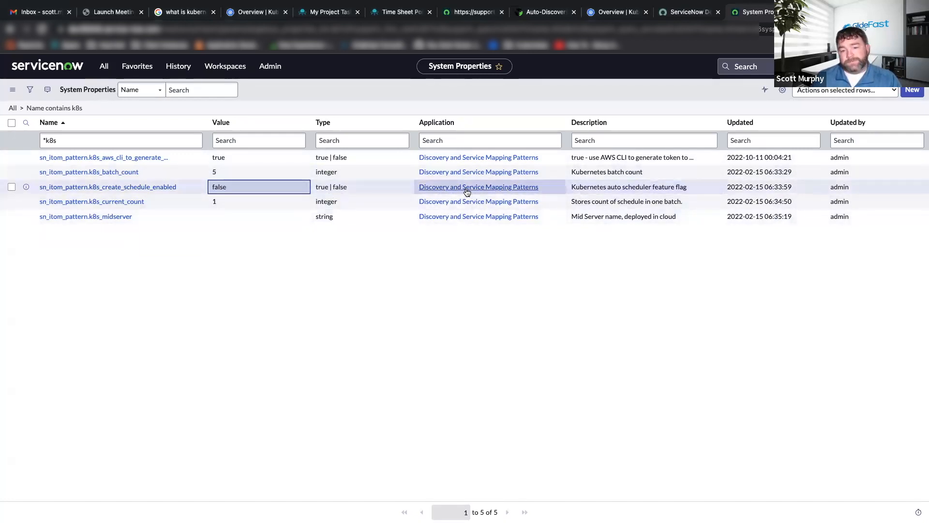
Open sn_itom_pattern.k8s_create_schedule_enabled, enable editing in its own application scope, set the value to true, and save the property.
click(129, 190)
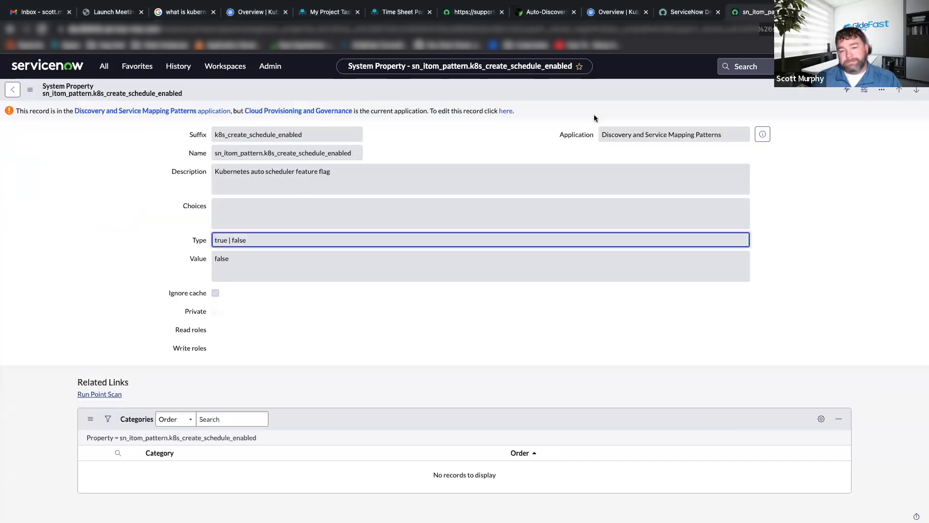
click(505, 111)
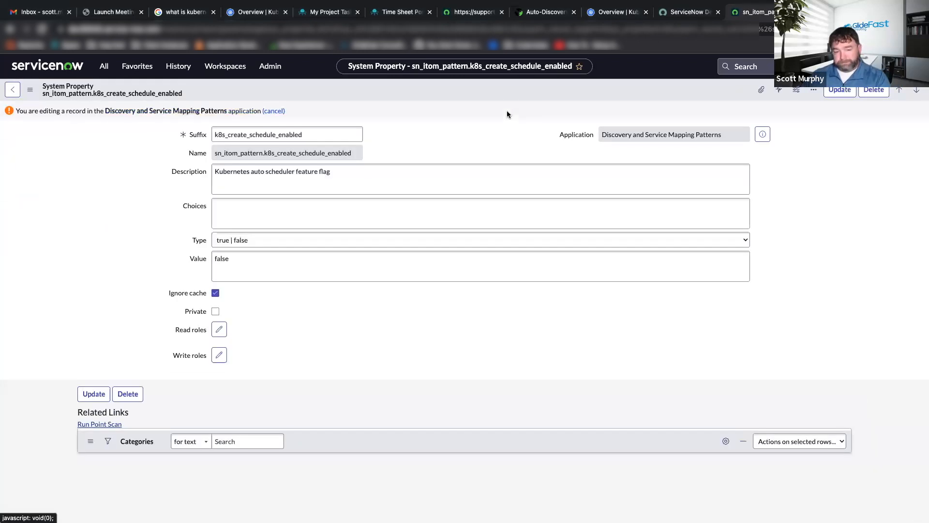
double_click(232, 266)
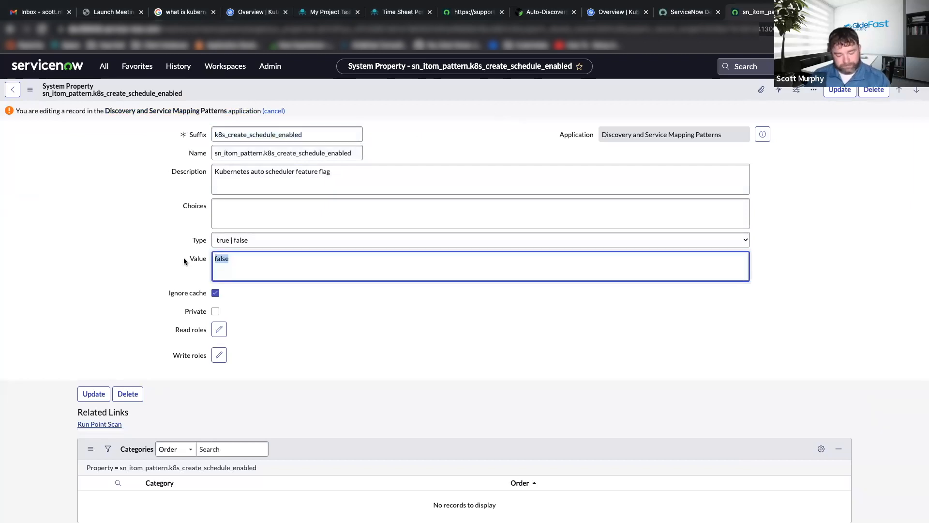
text(true)
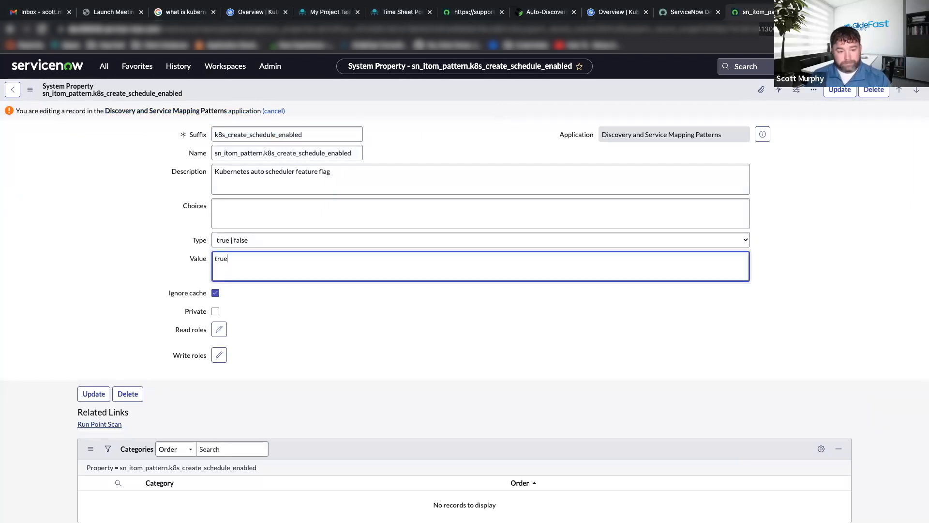
click(827, 93)
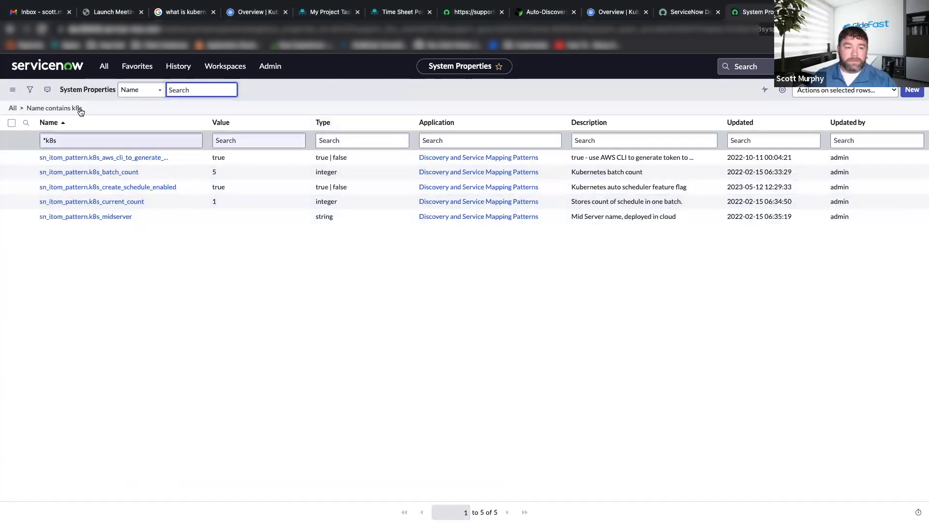
Find Discovery's MID Servers list through the navigator with MID, show it in a separate tab, and open the DEMO MID Server 1 record.
click(103, 66)
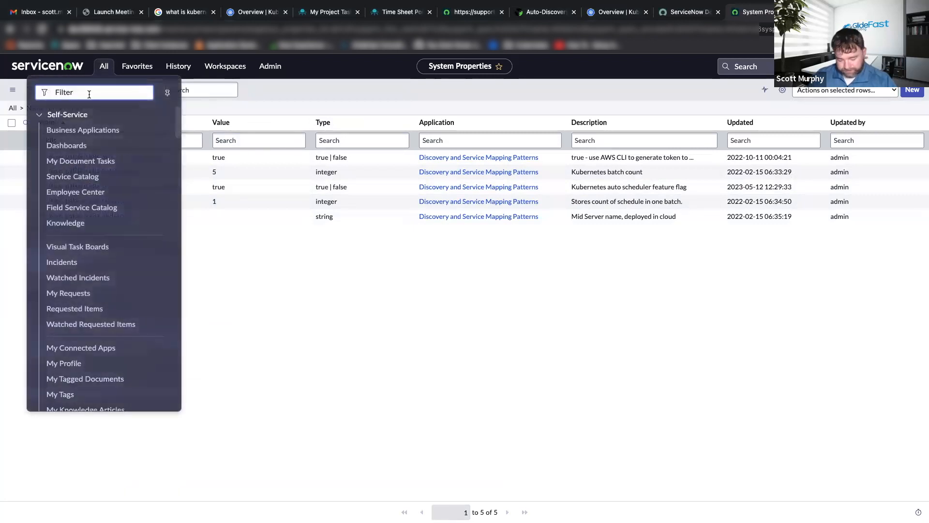
text(MID)
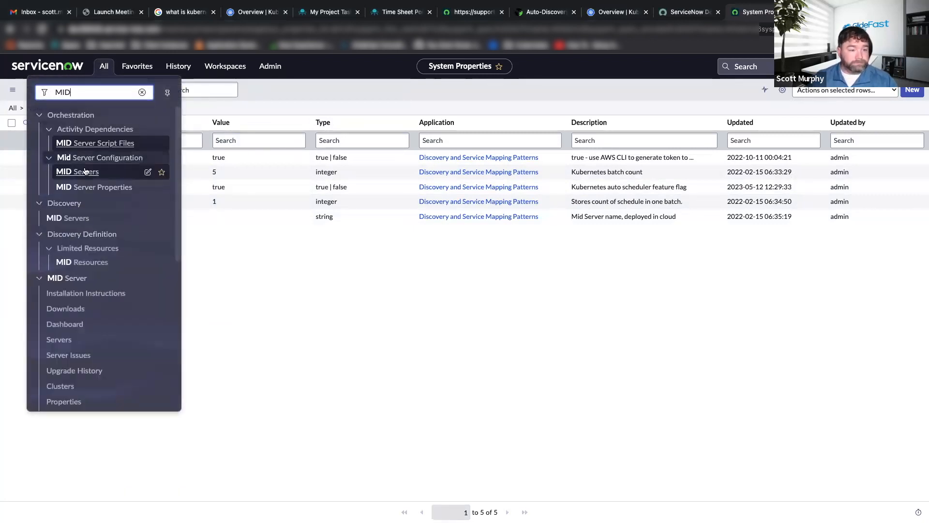
super+click(68, 218)
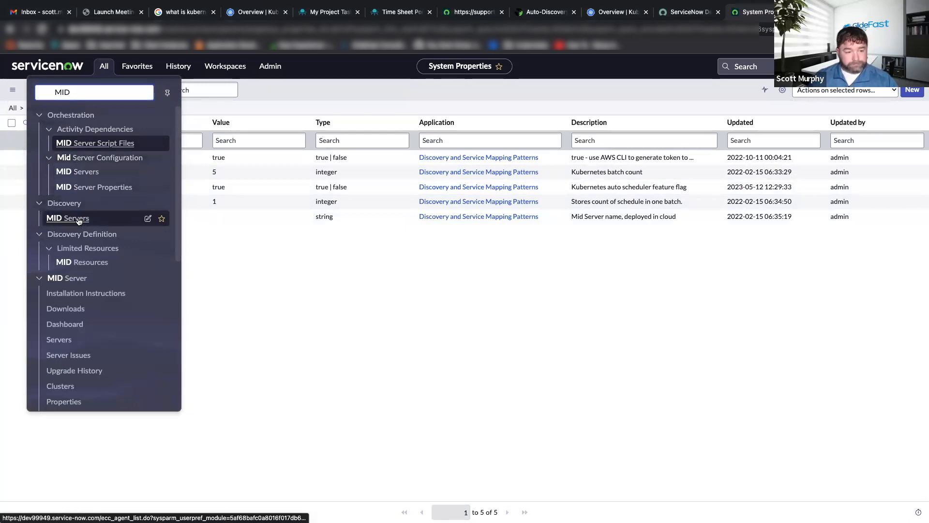
key(ctrl+Tab)
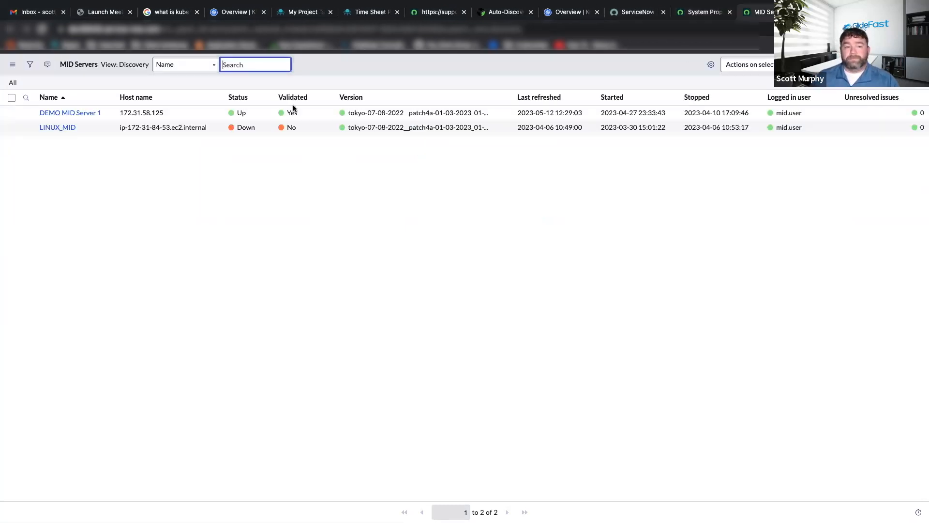
click(66, 117)
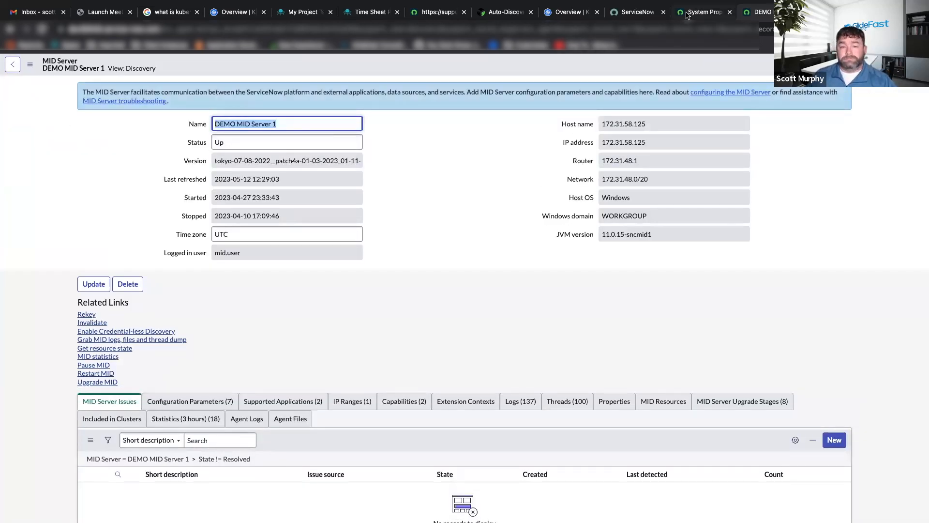
Return to System Properties, make sn_itom_pattern.k8s_midserver editable, set its value to the copied name of DEMO MID Server 1, and save it.
click(687, 13)
click(114, 217)
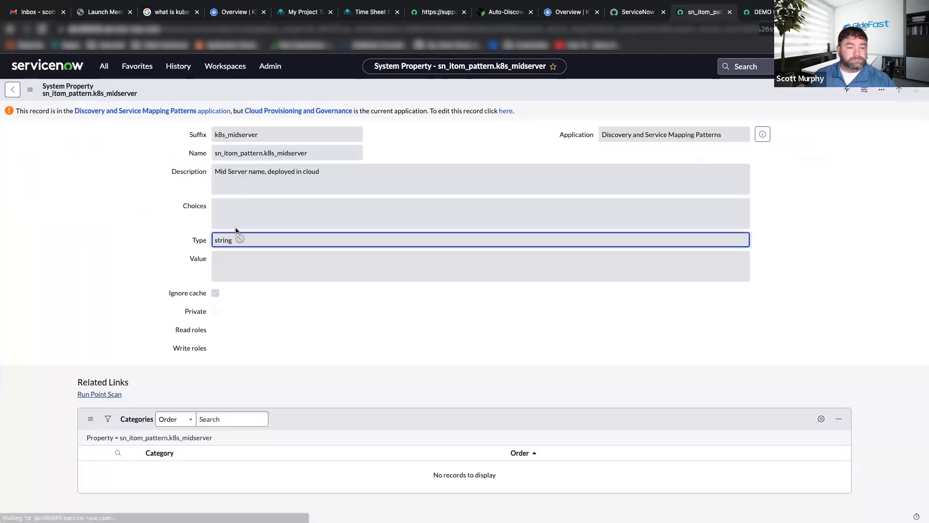
click(505, 111)
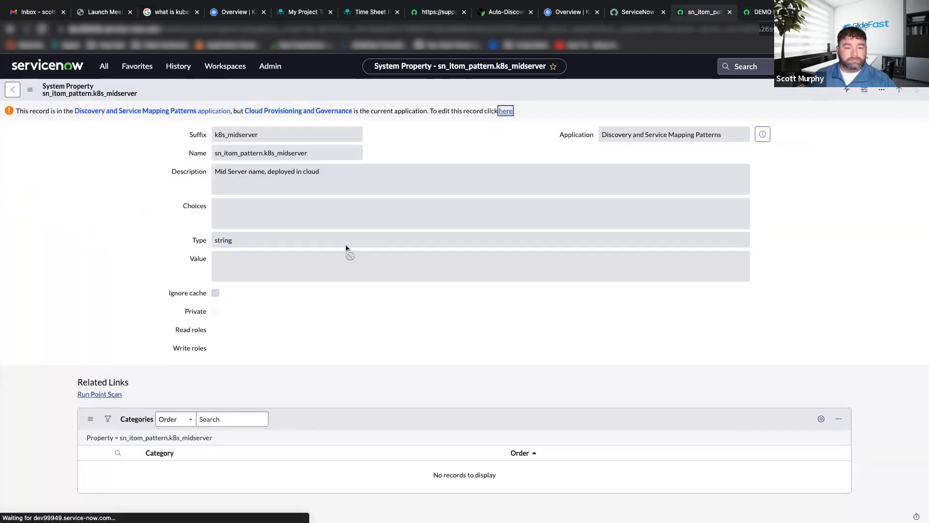
click(236, 268)
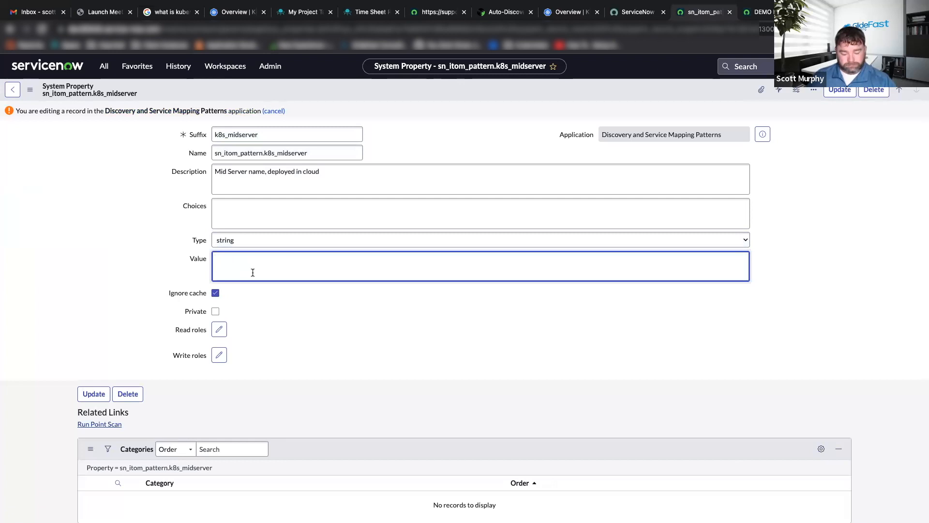
text(DEMO MID Server 1)
click(840, 92)
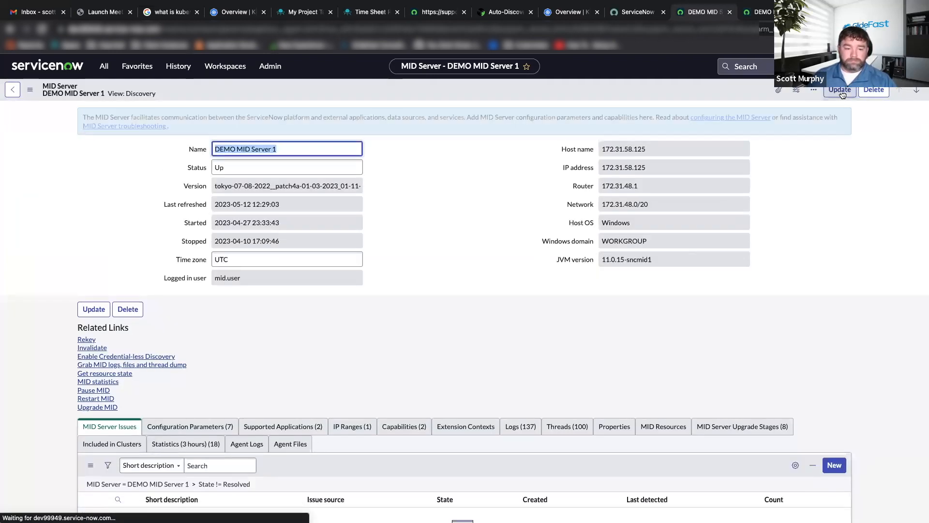
Switch to the Word document and read the MID Security Policy requirement for *.amazonaws.com with its example certificate policy.
key(super+Tab)
scroll(366, 225, down, 1)
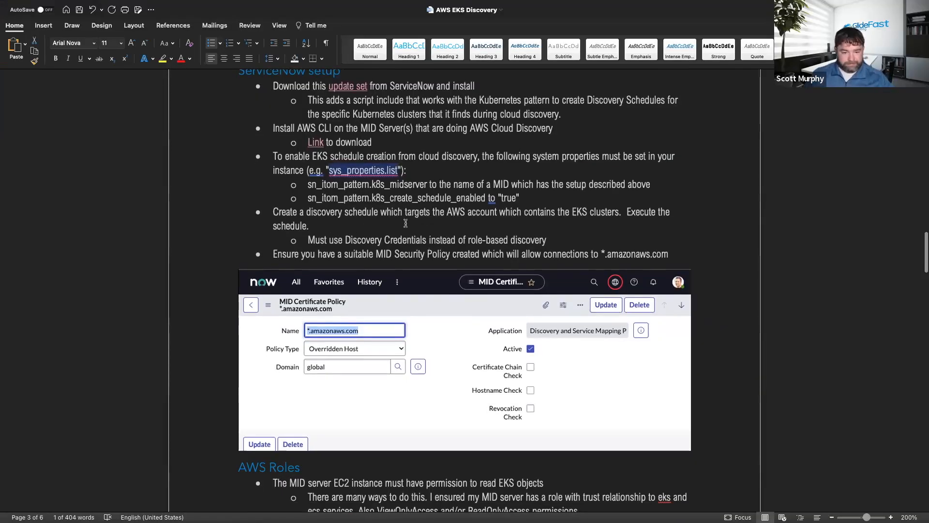
scroll(284, 224, down, 3)
scroll(283, 225, down, 5)
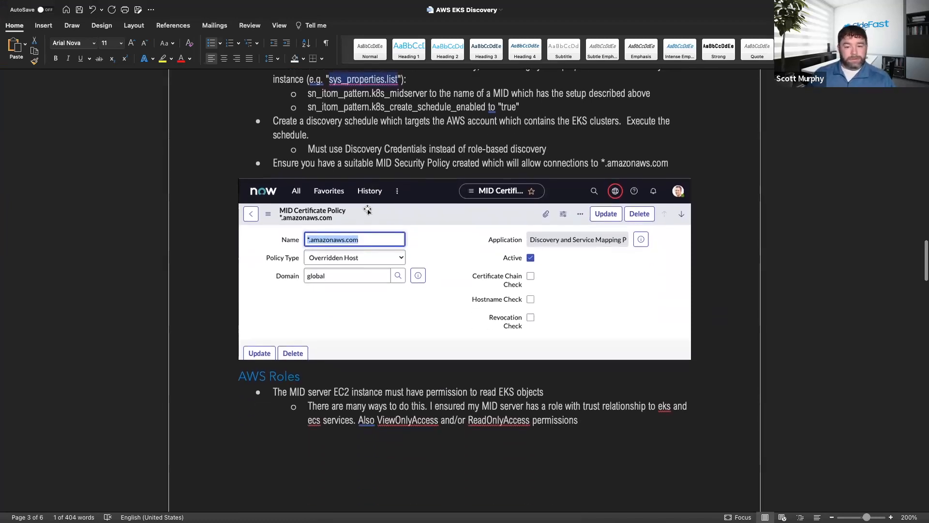
scroll(367, 208, down, 6)
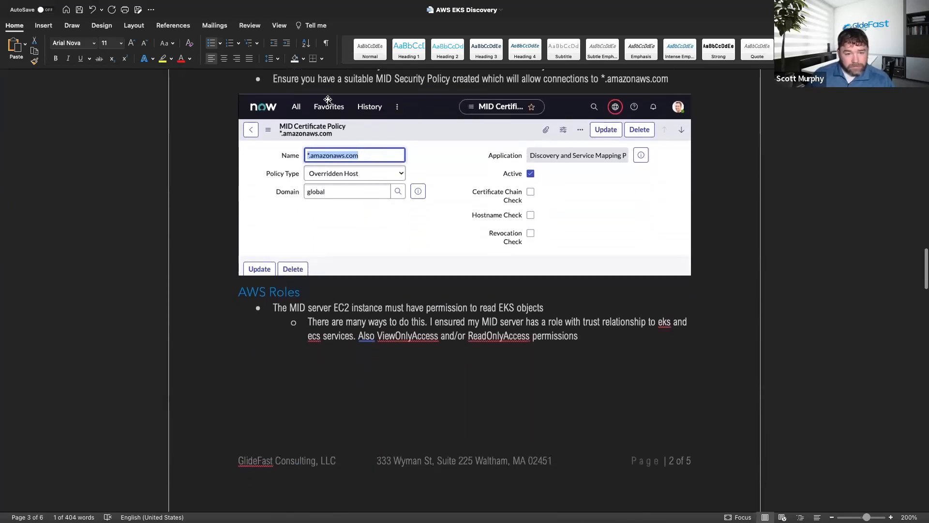
scroll(429, 144, up, 3)
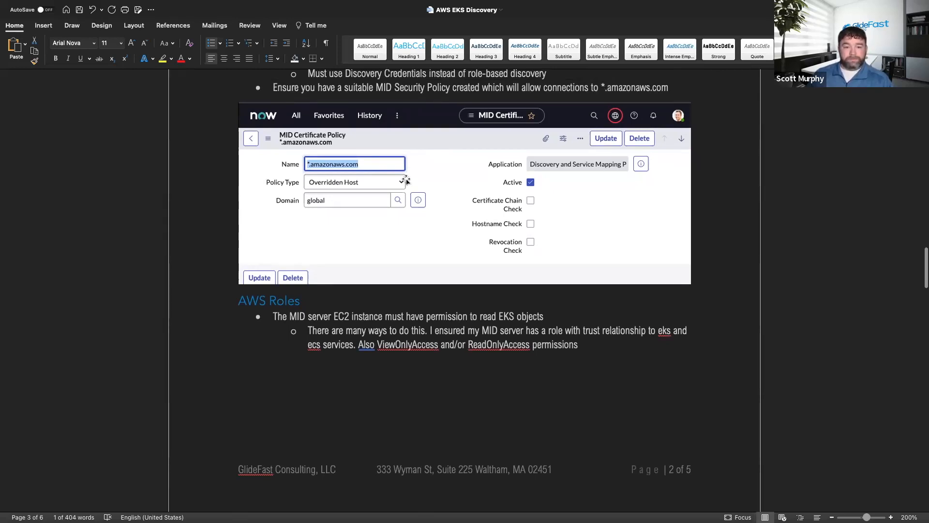
In ServiceNow, open MID Security Policy and create an active Overridden Host policy named *.amazonaws.com.
key(super+Tab)
click(108, 92)
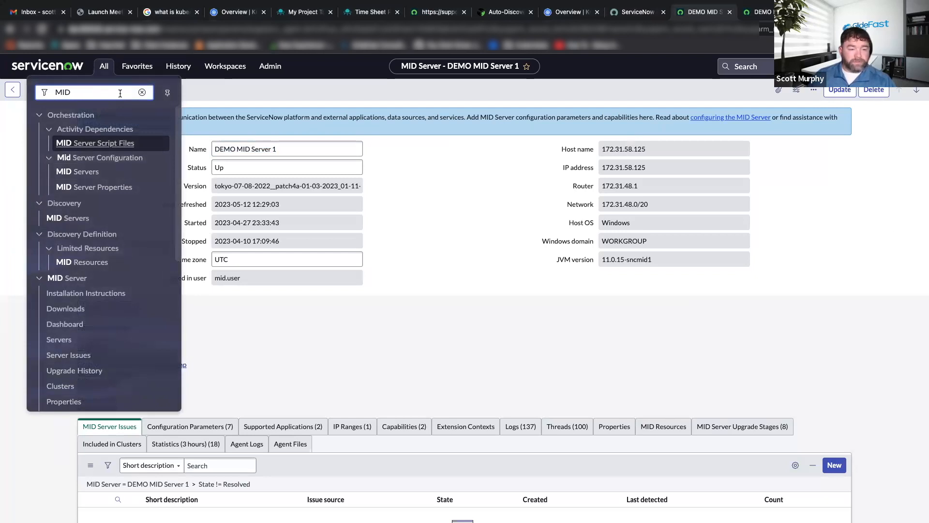
text(secur)
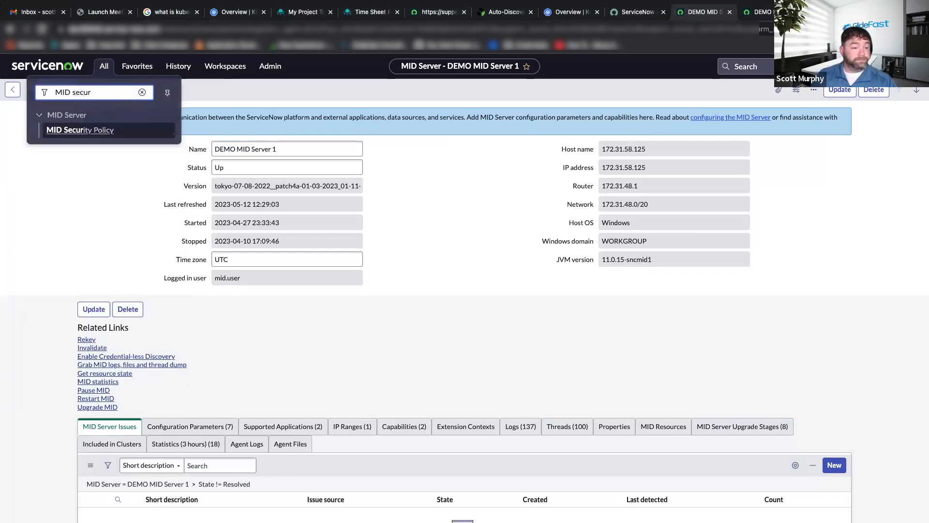
click(98, 129)
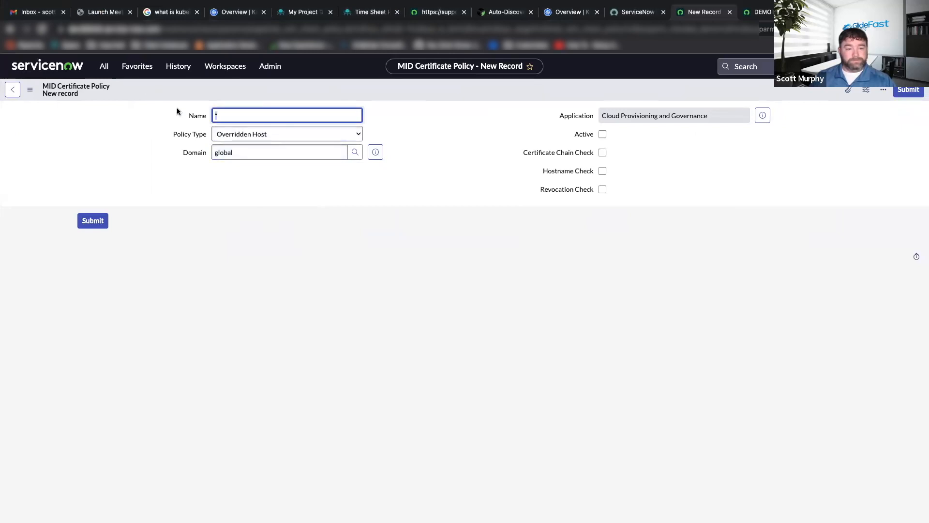
text(*.amazonaws.com)
click(602, 134)
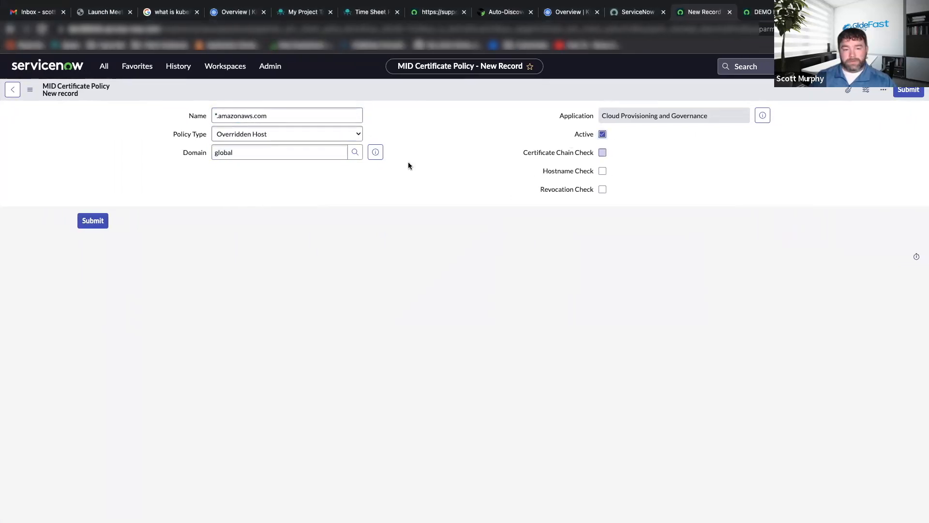
click(89, 223)
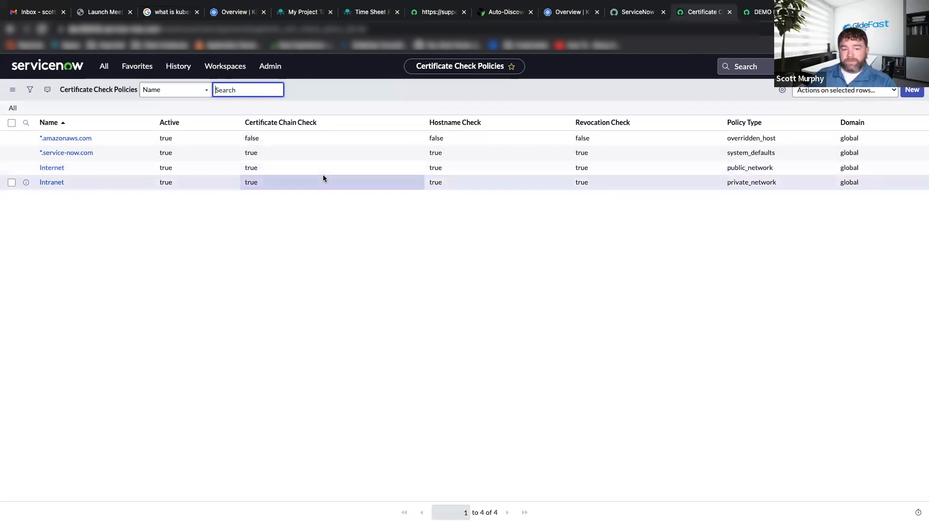
Switch to the Word document and read the AWS Roles section on the permissions the MID server EC2 instance needs for EKS objects.
key(ctrl+Left)
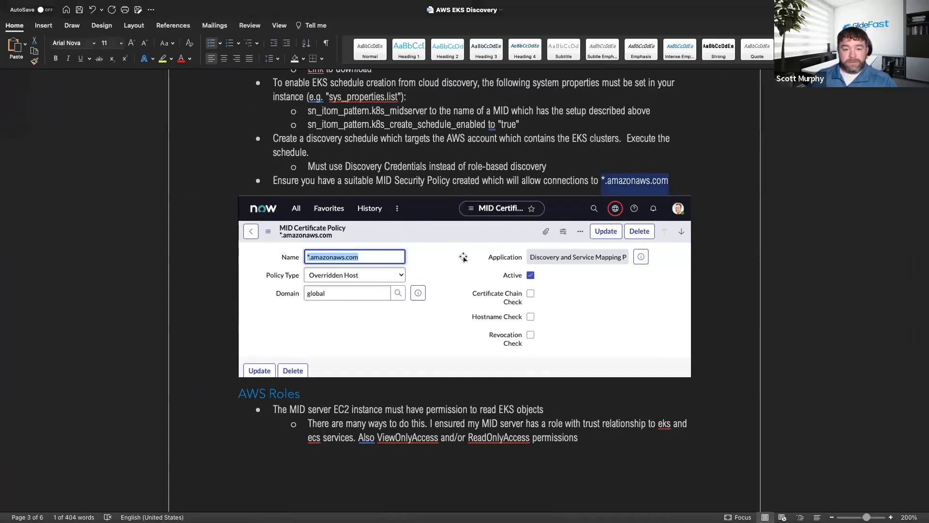
scroll(447, 288, down, 10)
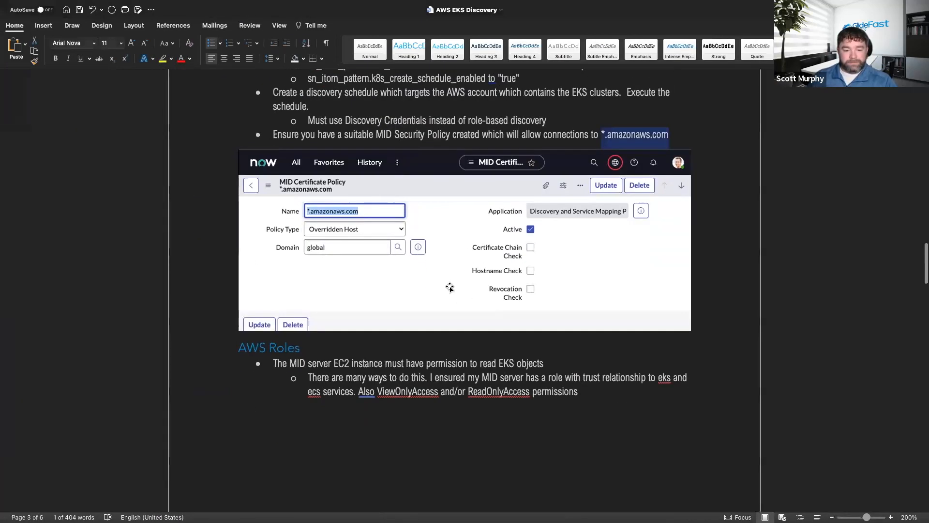
scroll(449, 287, down, 1)
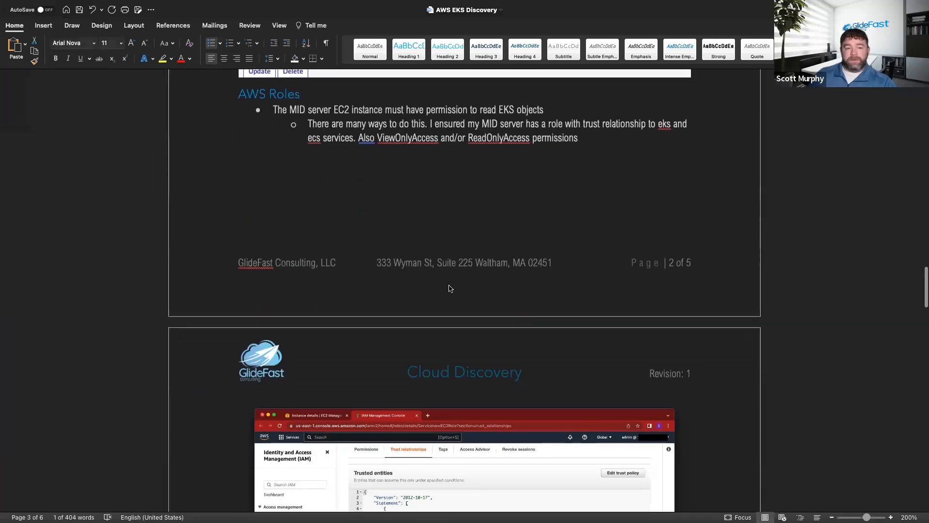
scroll(449, 286, up, 4)
scroll(448, 286, down, 4)
scroll(449, 288, up, 6)
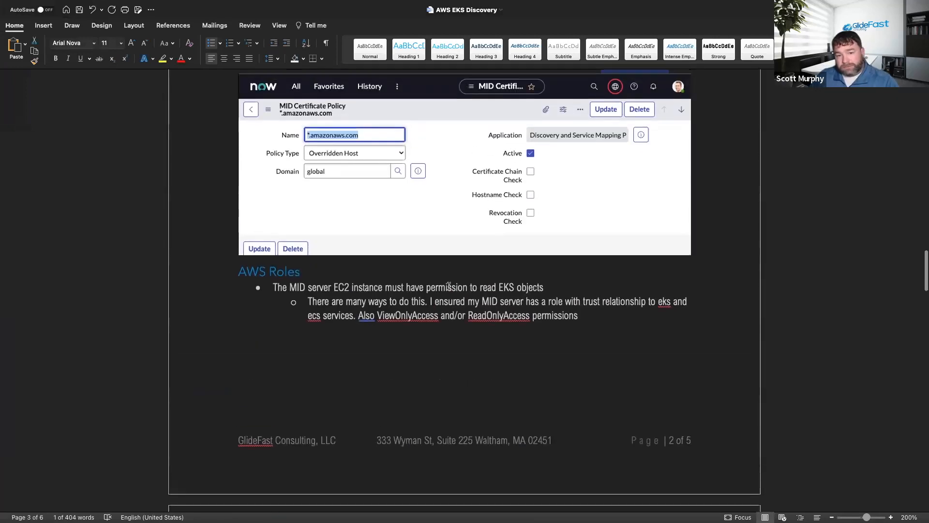
scroll(449, 288, down, 6)
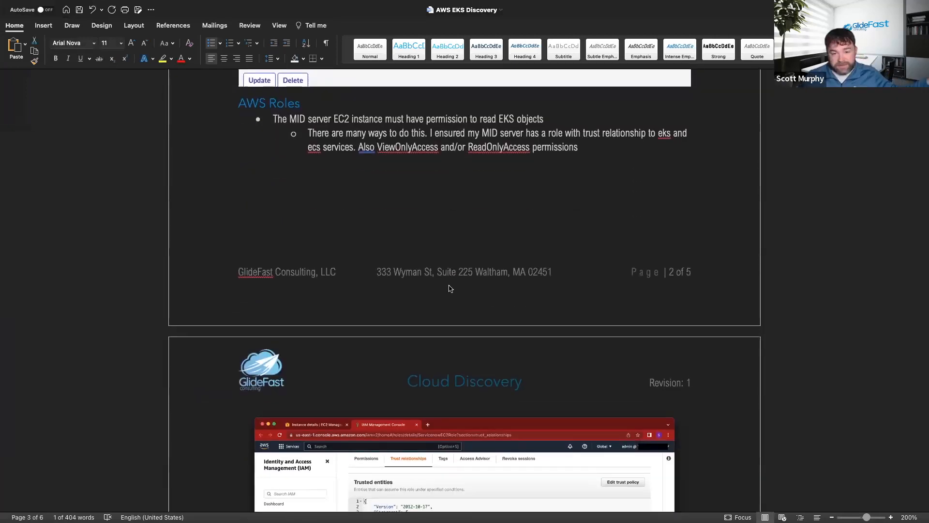
scroll(372, 206, up, 3)
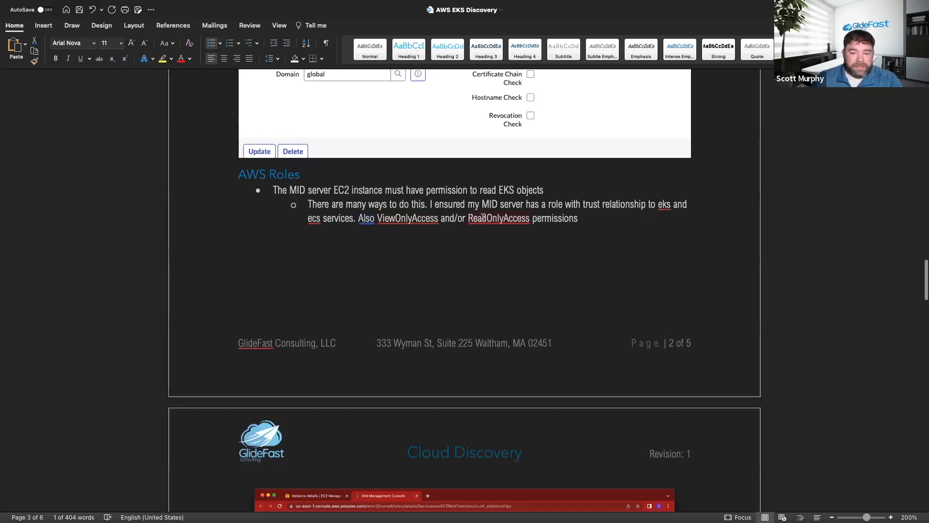
Review the document's example trust policy, and switch to the AWS console to open the IAM roles list.
scroll(491, 222, down, 10)
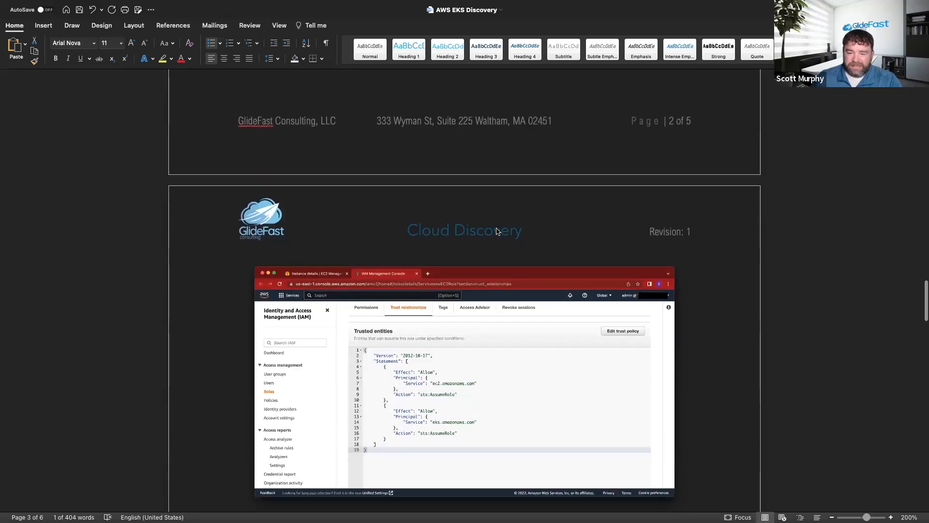
scroll(494, 228, down, 1)
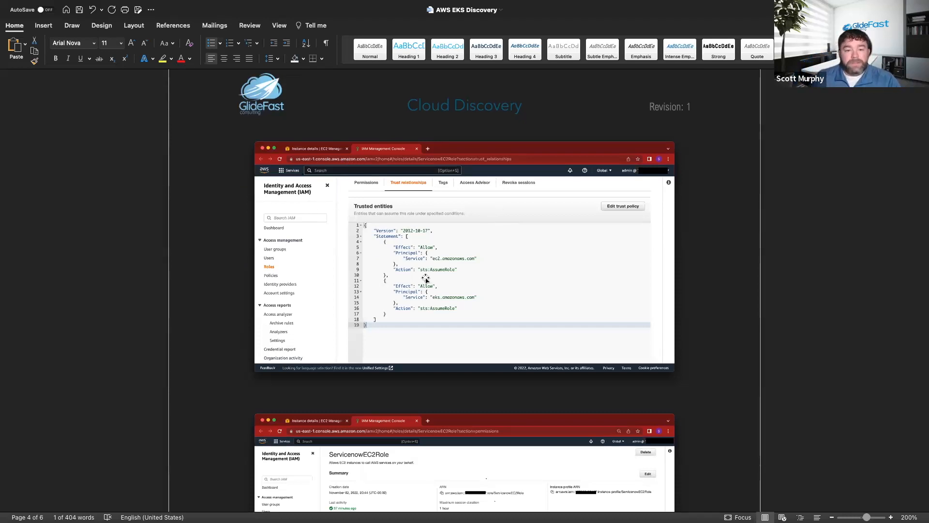
key(ctrl+Right)
key(ctrl+Right)
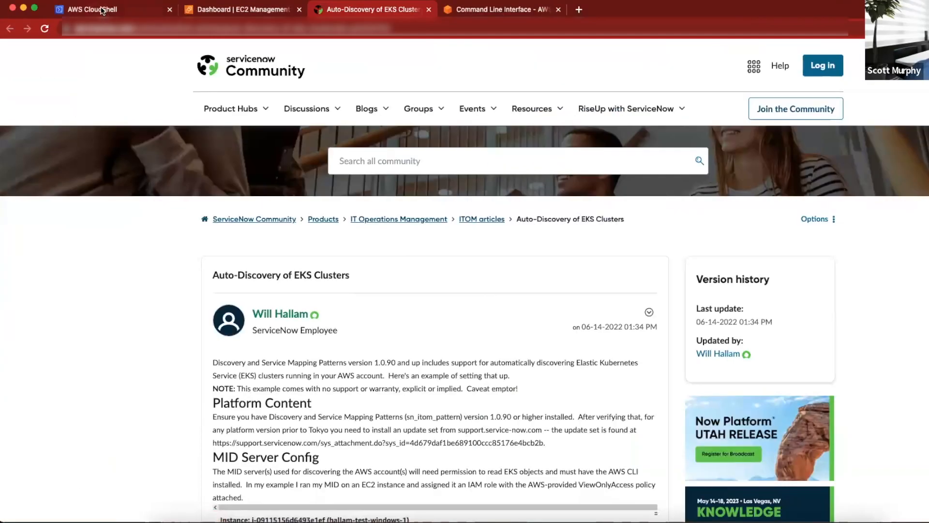
click(203, 11)
click(54, 49)
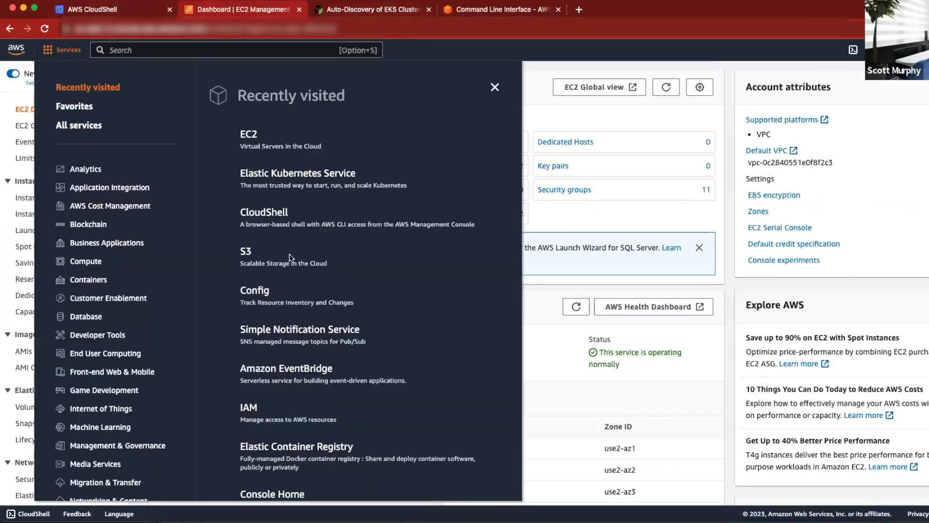
scroll(332, 300, down, 1)
scroll(332, 300, down, 3)
click(251, 334)
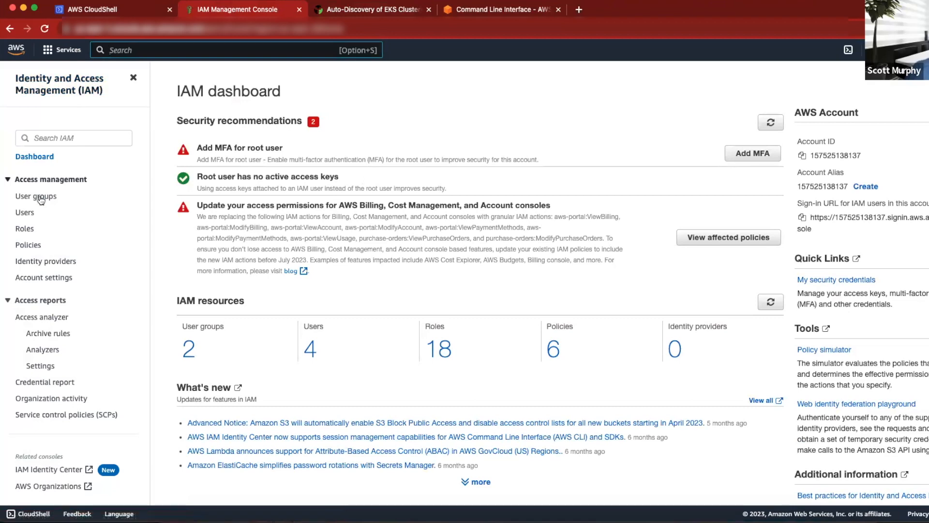
click(26, 229)
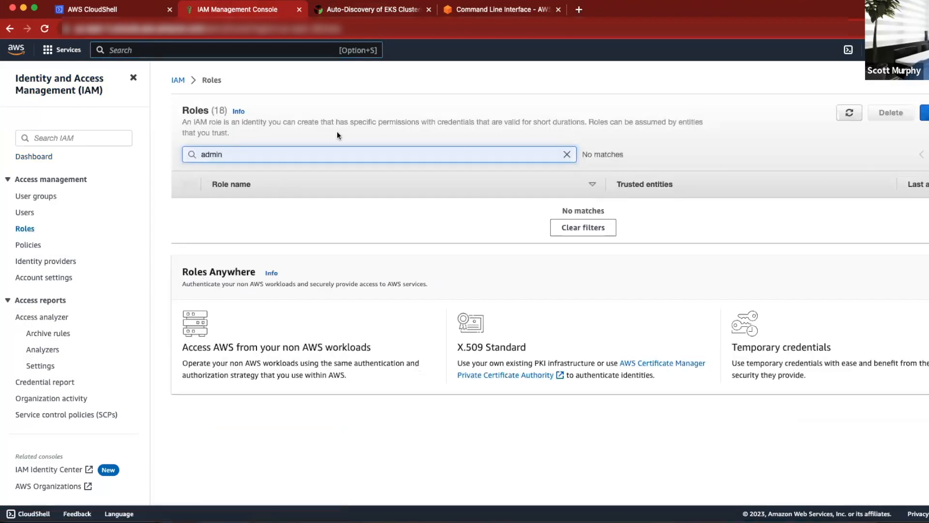
Replace the existing role filter with "servi" and open the ServicenowEC2Role role.
click(566, 156)
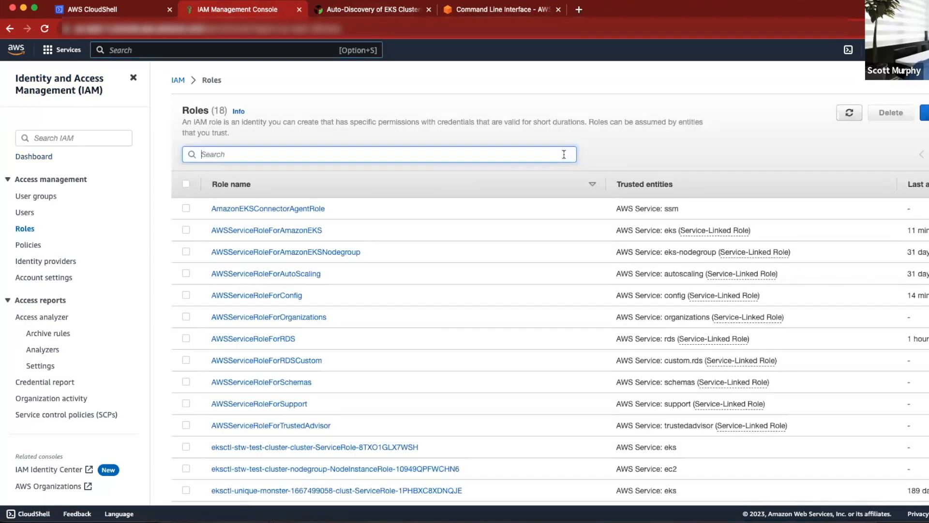
click(246, 152)
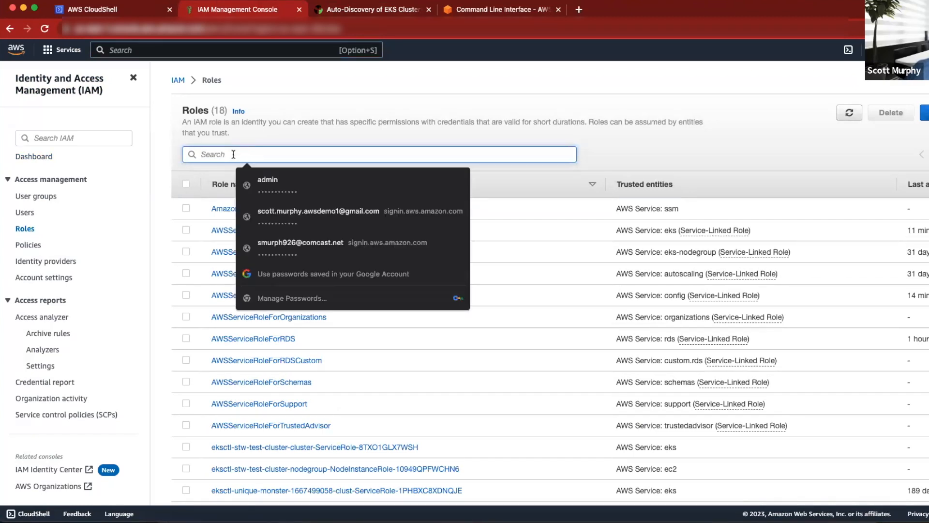
text(servi)
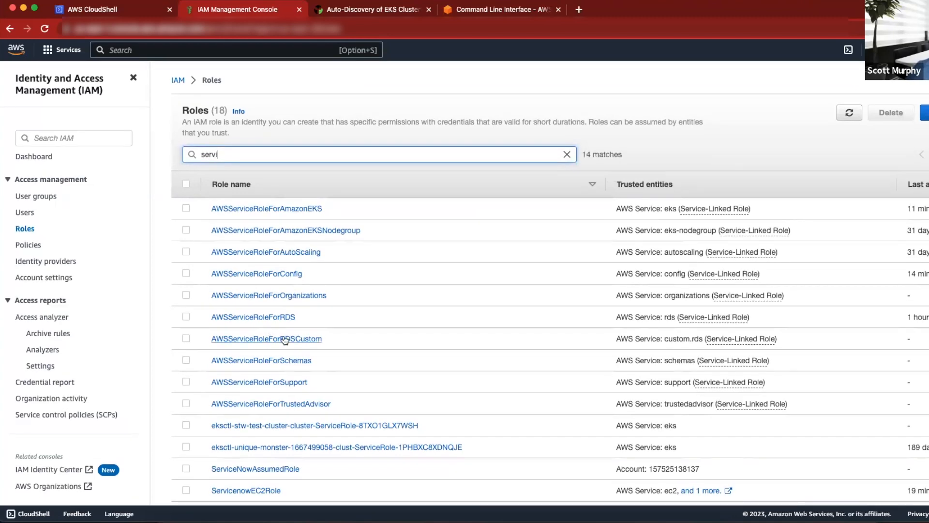
scroll(290, 428, down, 3)
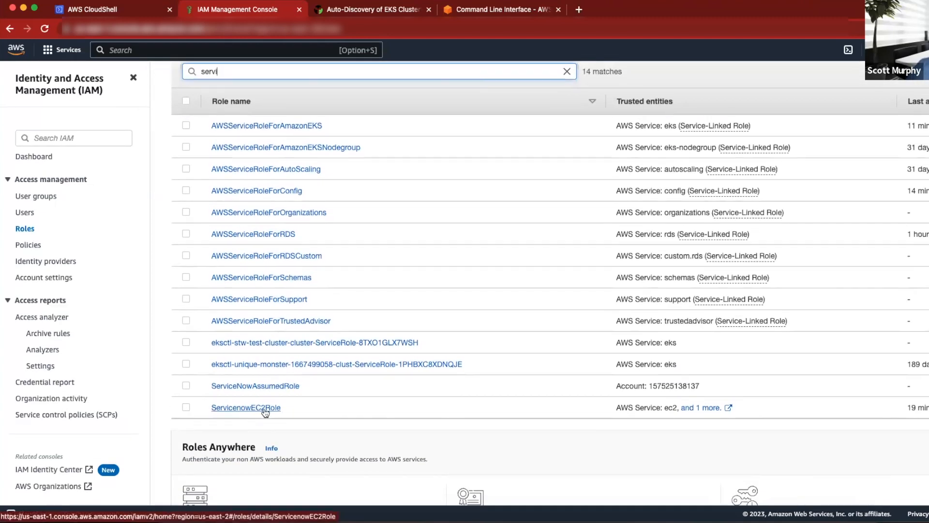
click(264, 409)
Examine the role's trust relationships, highlighting the statements for ec2.amazonaws.com and eks.amazonaws.com.
scroll(339, 266, down, 2)
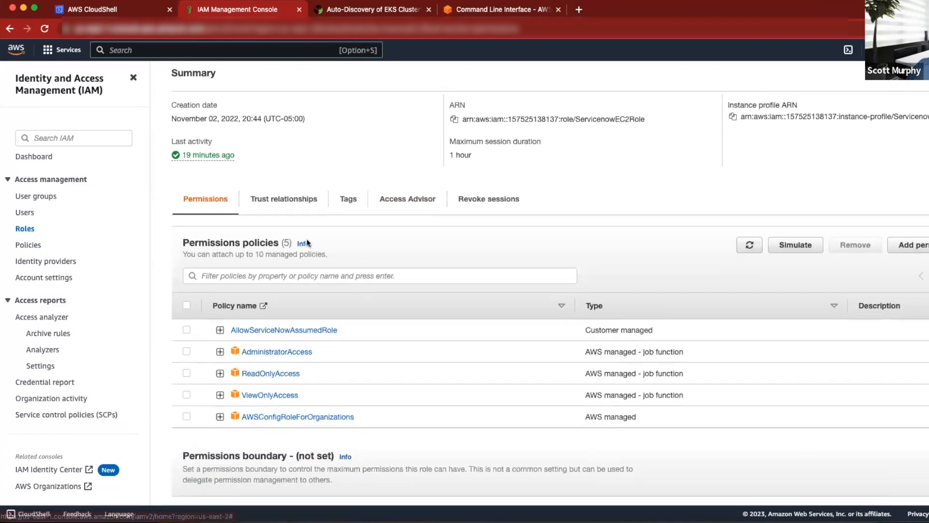
click(286, 200)
scroll(437, 356, down, 1)
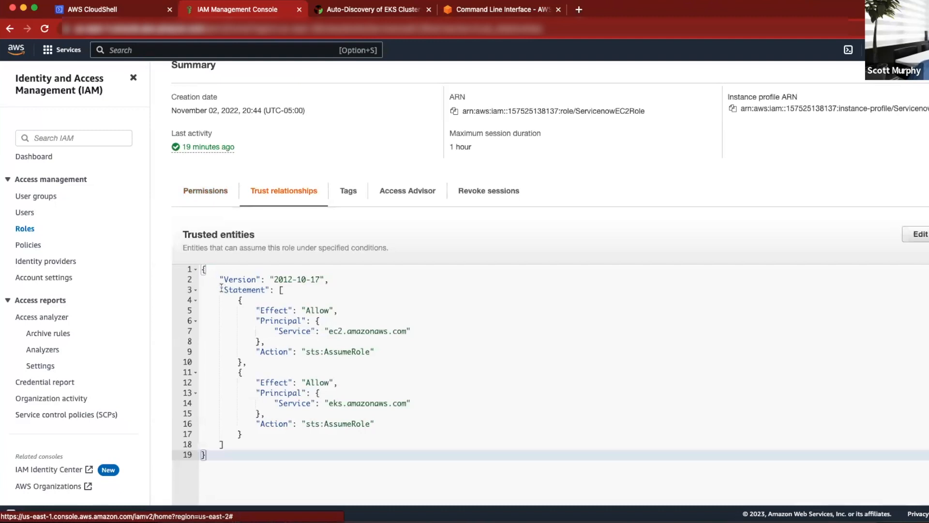
drag(221, 289, 401, 363)
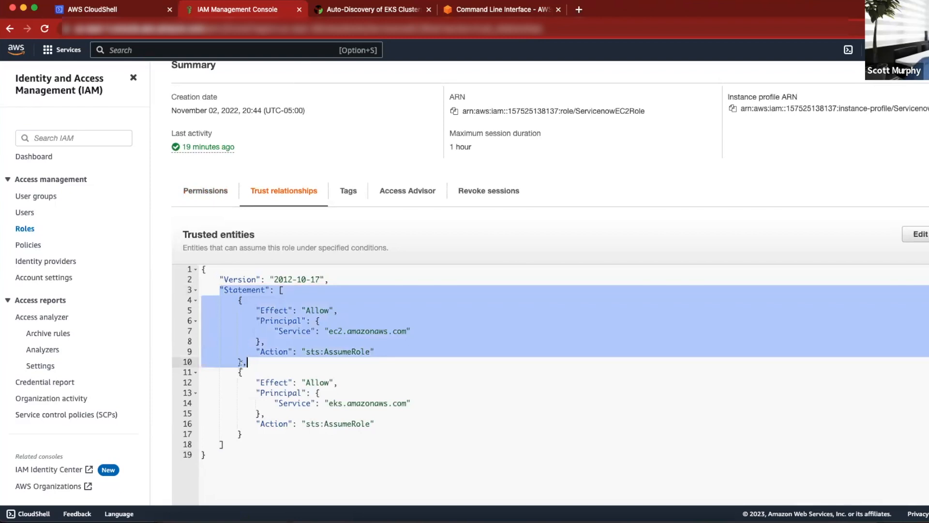
drag(237, 372, 302, 436)
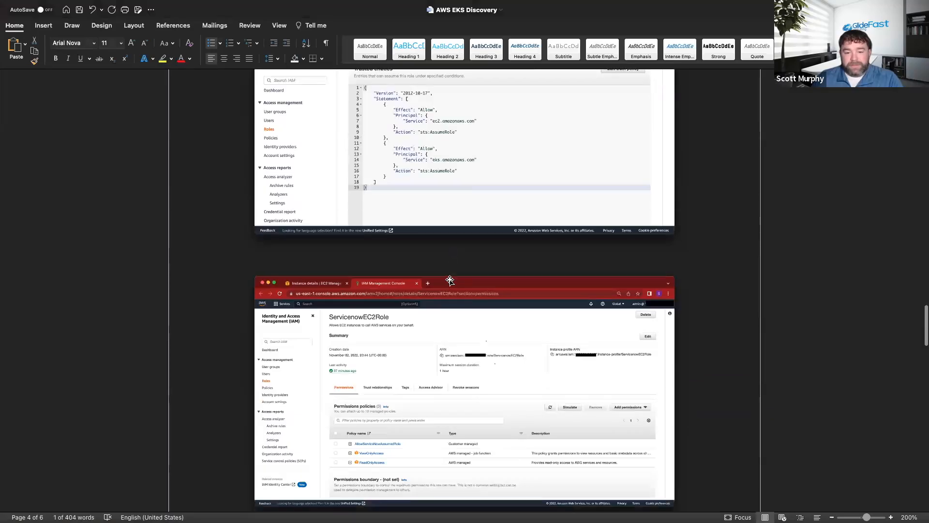
View the document's example of the ServicenowEC2Role permissions and compare it with the role's permissions policies in the AWS console.
scroll(419, 283, down, 5)
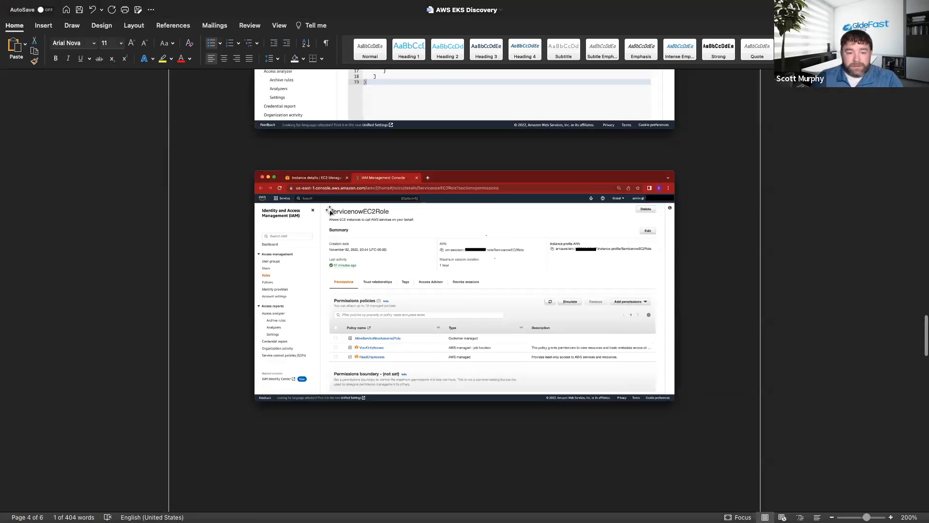
scroll(402, 223, down, 2)
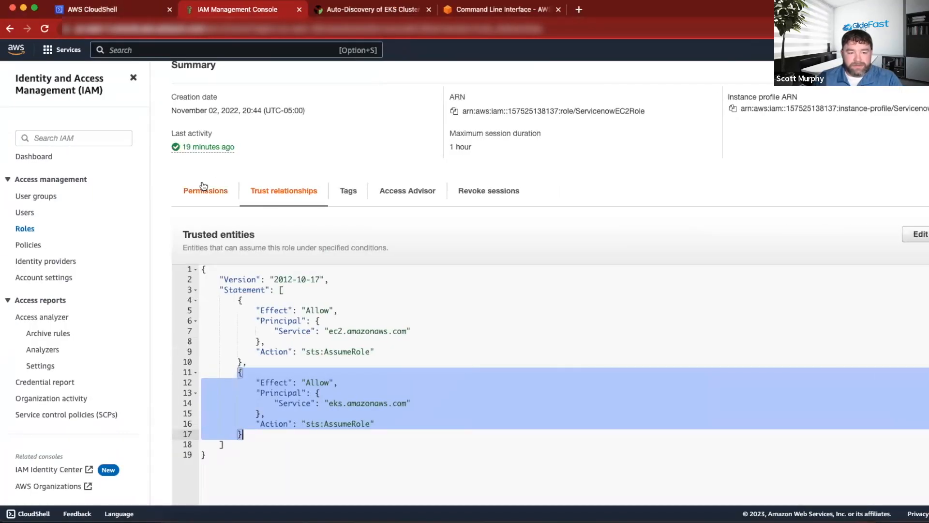
click(204, 189)
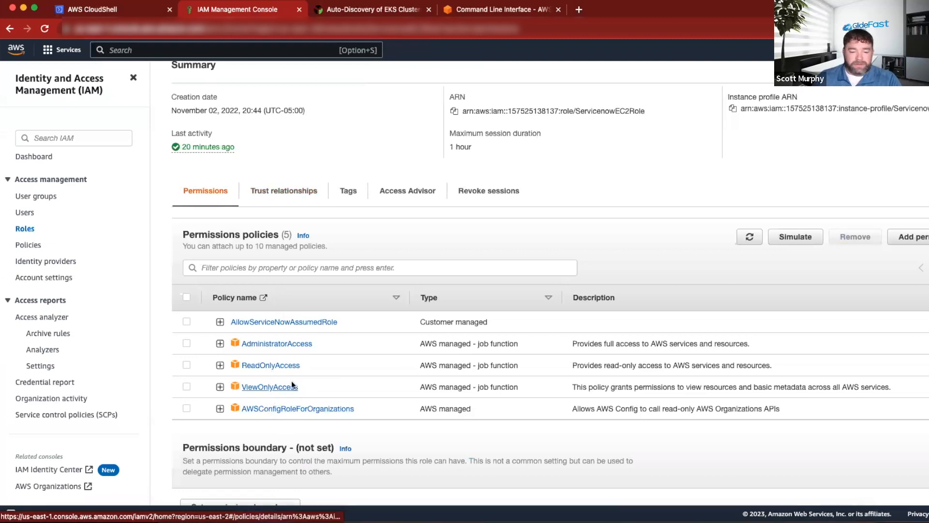
Read the EKS Cluster Config section in the Word document and return to AWS CloudShell in the browser.
key(ctrl+Right)
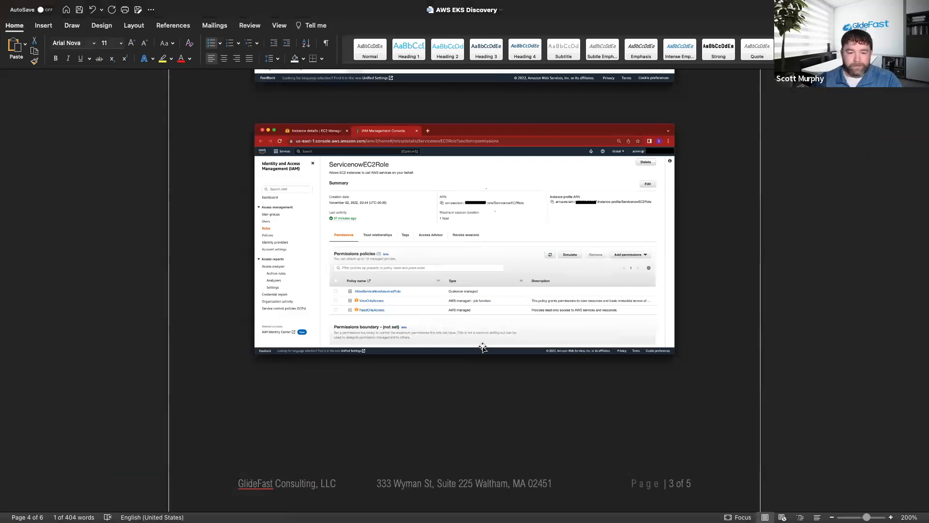
scroll(482, 346, down, 10)
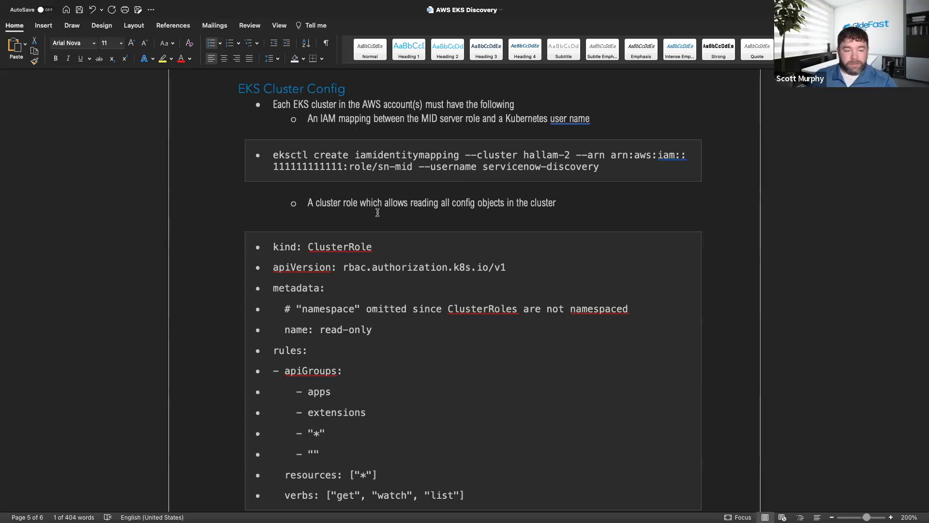
key(super+Tab)
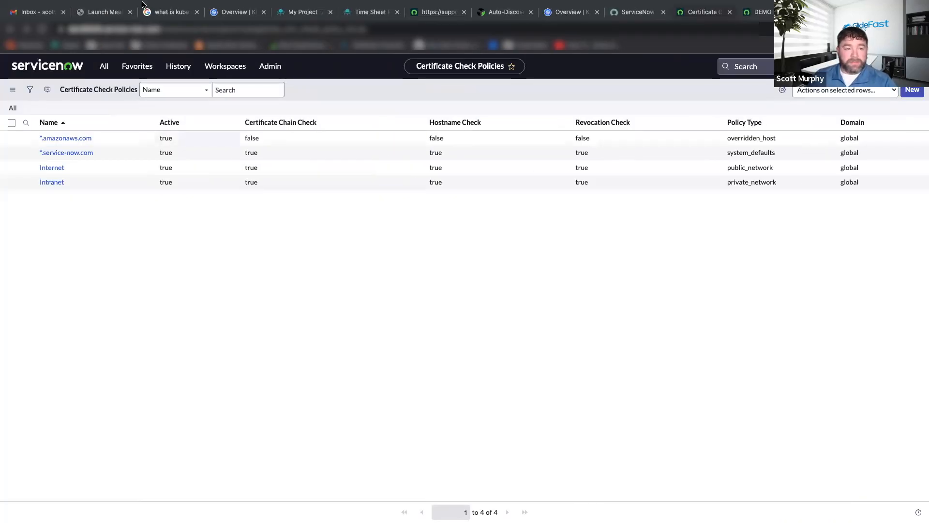
key(ctrl+Left)
key(ctrl+Left)
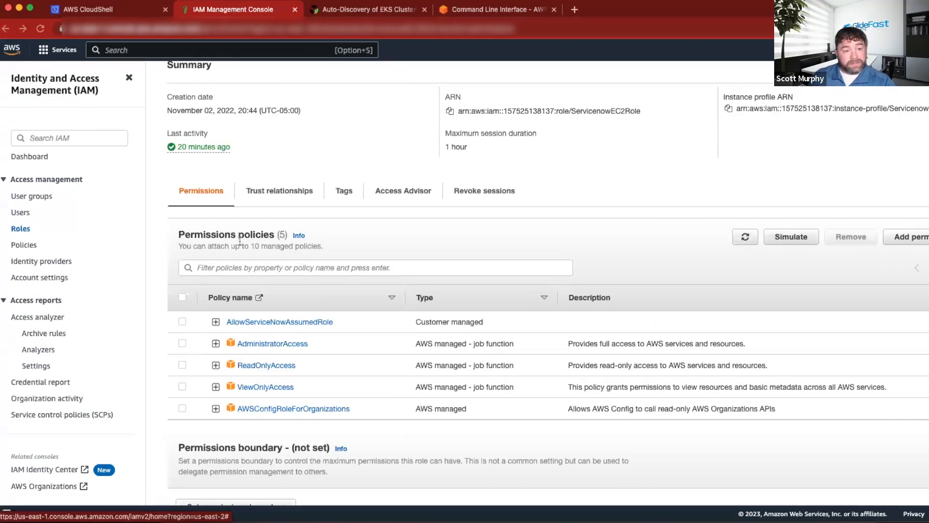
click(116, 11)
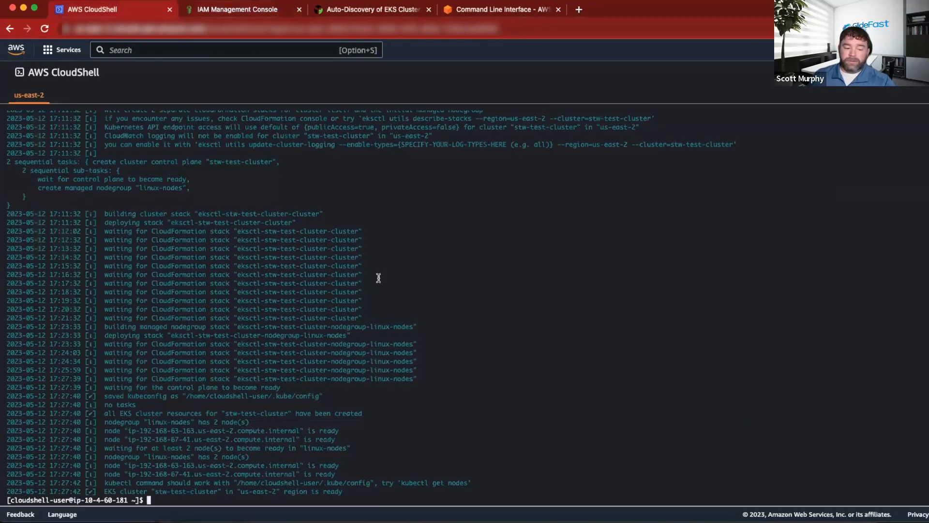
Copy the eksctl create iamidentitymapping command for stw-test-cluster, ServicenowEC2Role and username servicenow-discovery from Sublime Text and run it in CloudShell.
key(ctrl+Left)
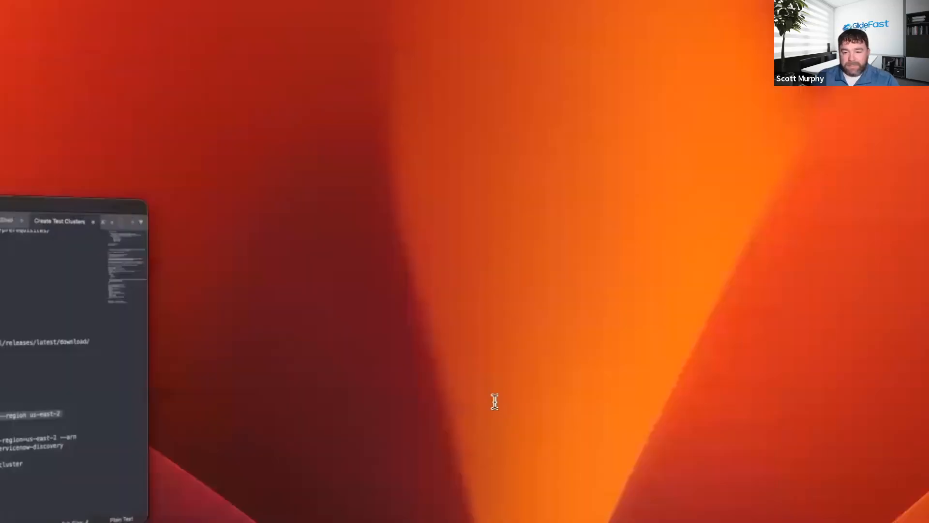
scroll(247, 242, down, 3)
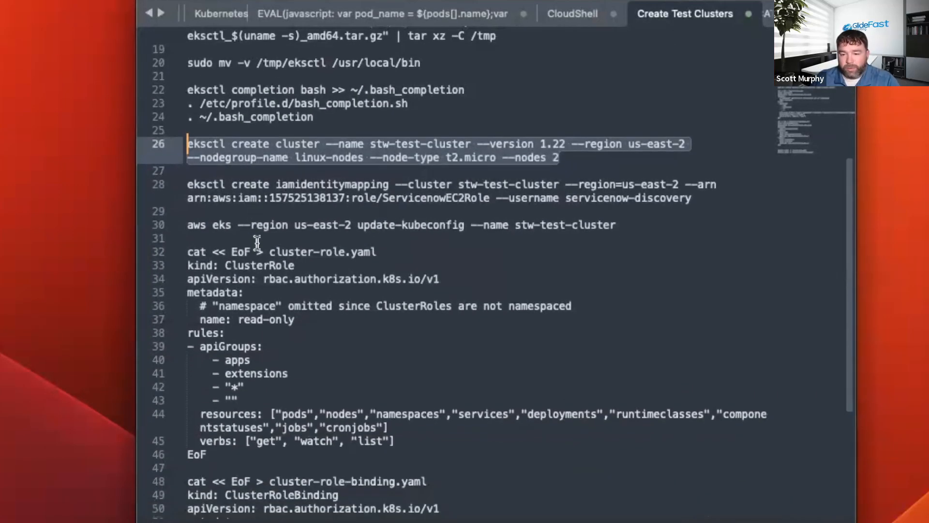
click(228, 172)
drag(184, 184, 696, 198)
key(super+c)
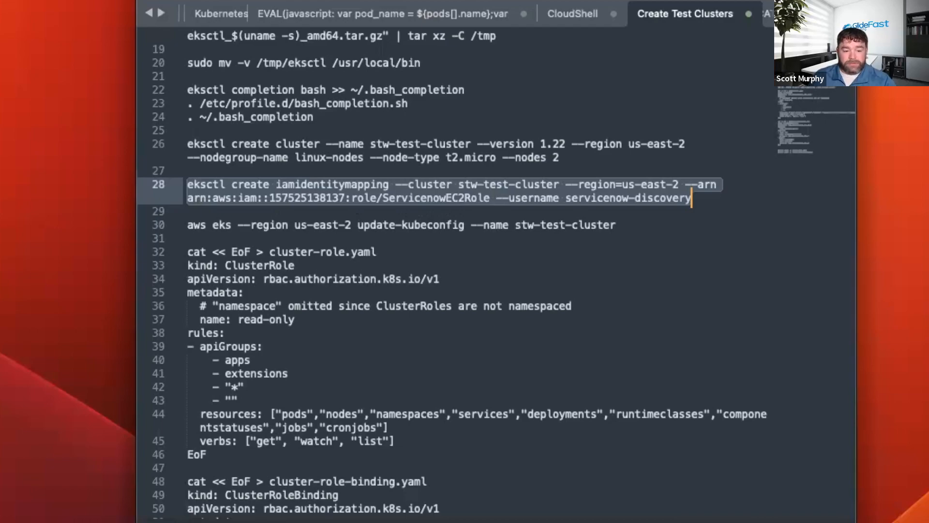
key(super+Tab)
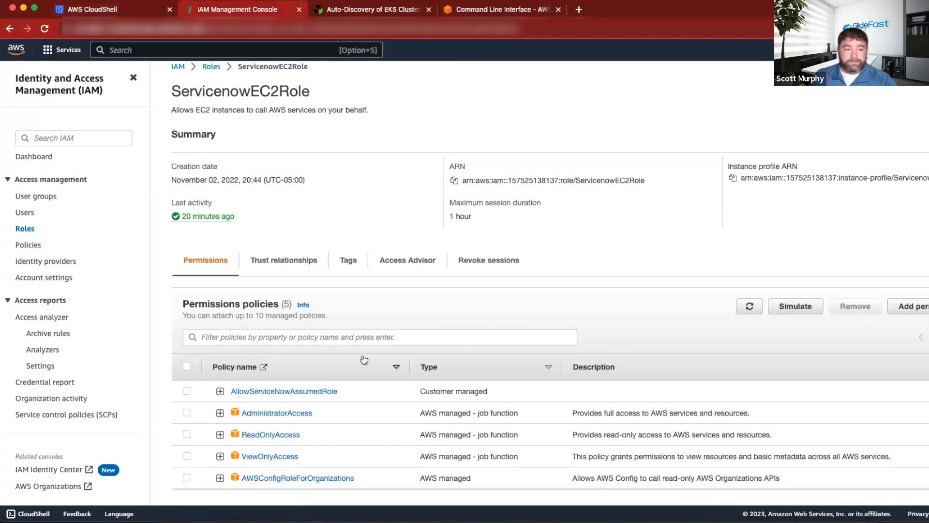
click(106, 12)
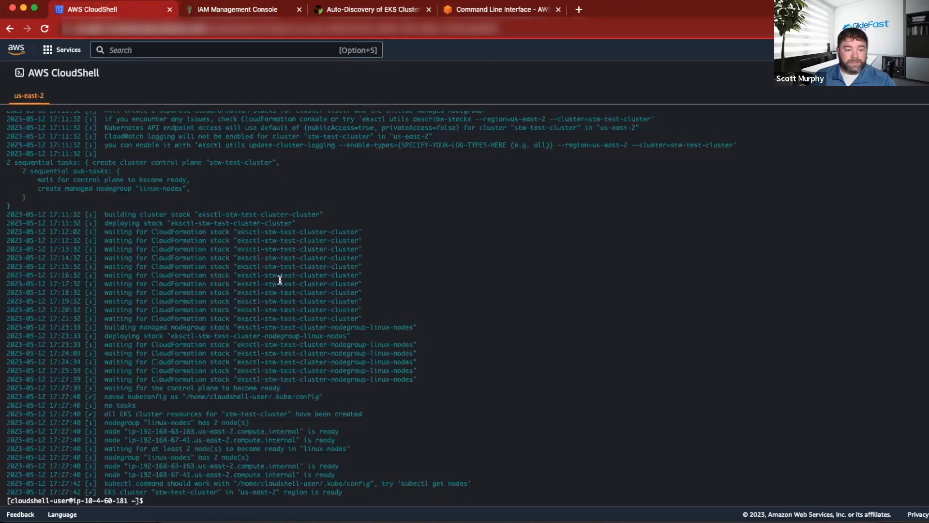
key(super+v)
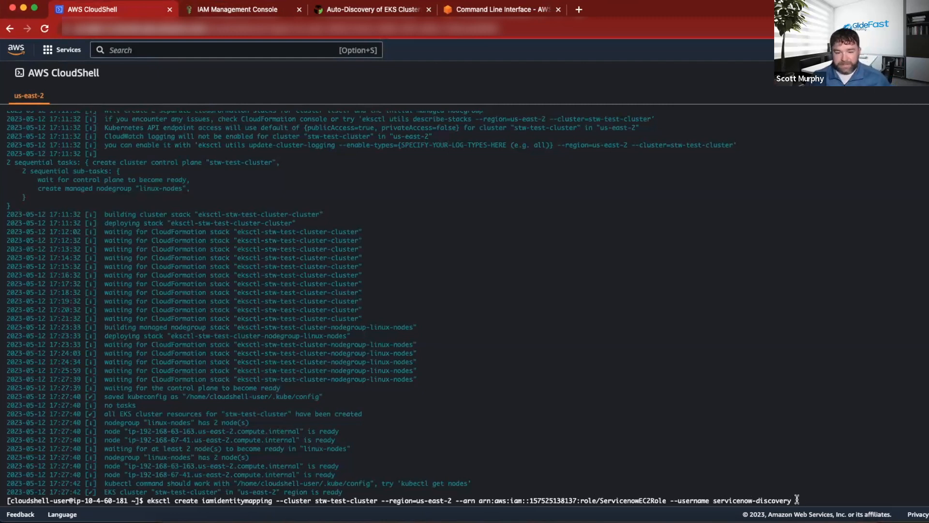
key(Return)
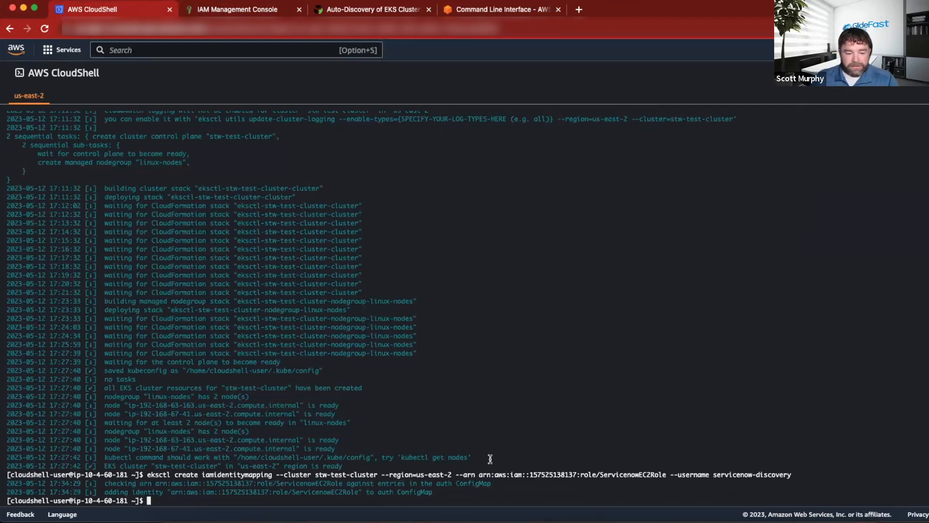
Copy "aws eks --region us-east-2 update-kubeconfig --name stw-test-cluster" from Sublime Text and run it in CloudShell.
click(852, 514)
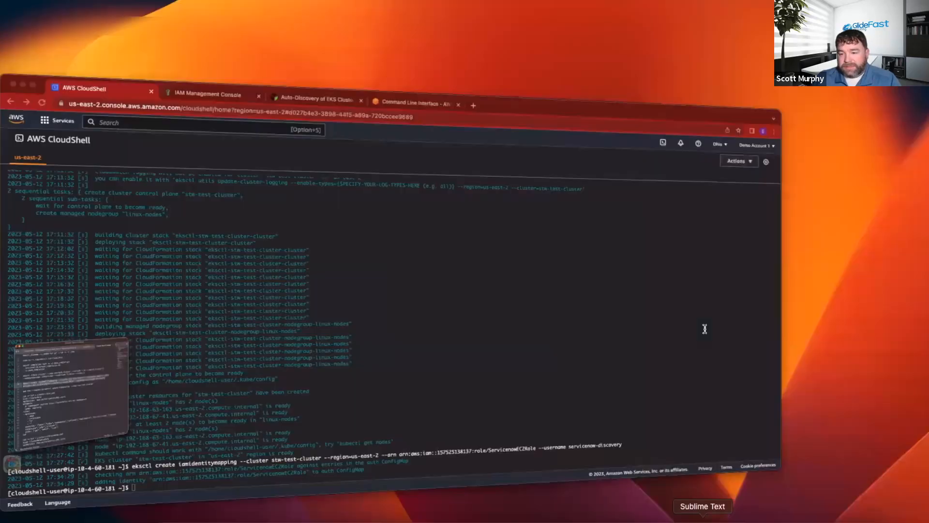
click(219, 224)
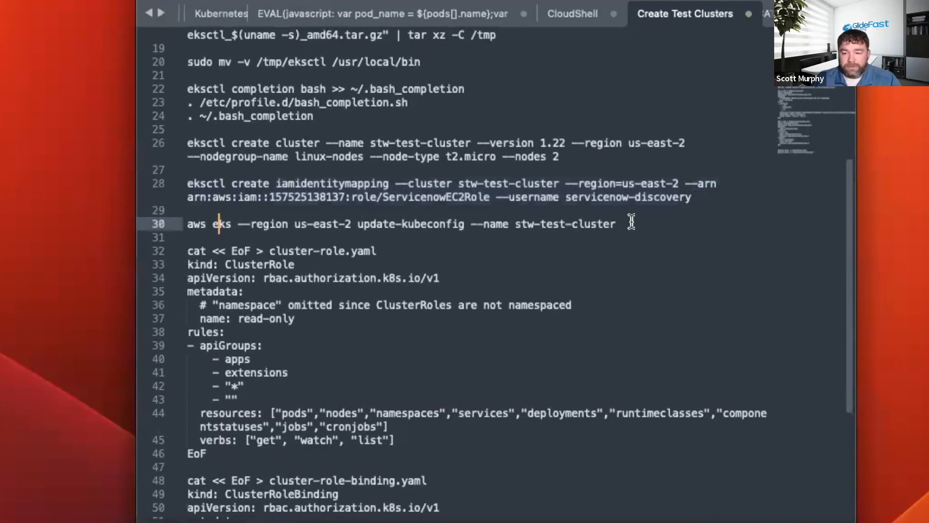
drag(628, 222, 186, 220)
key(super+c)
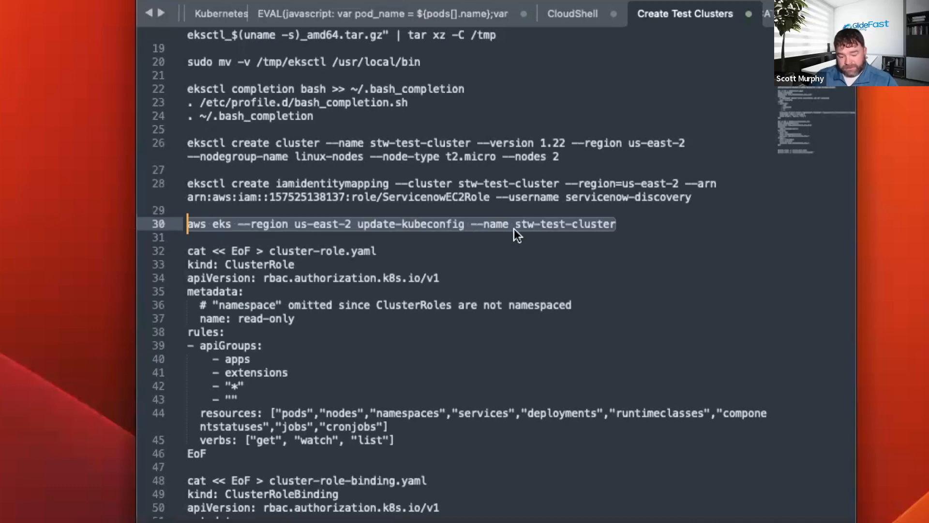
key(super+Tab)
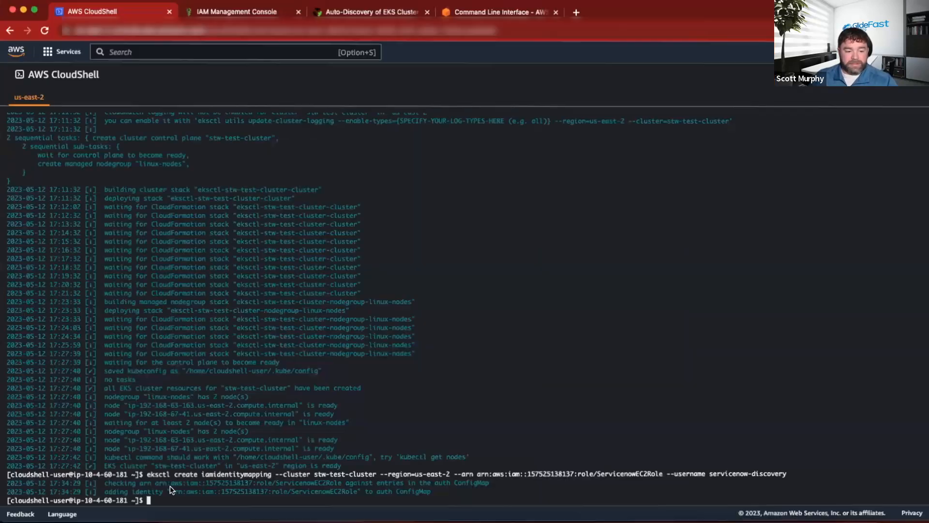
key(super+v)
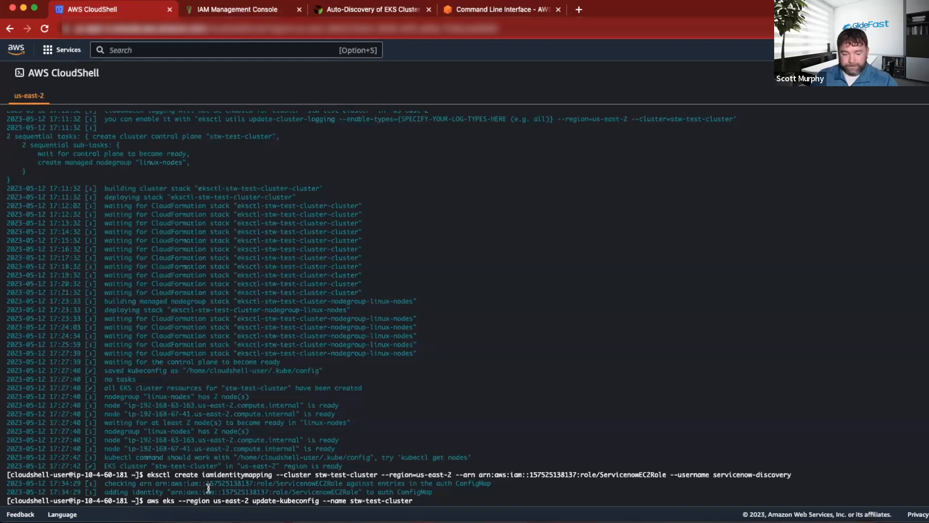
key(Return)
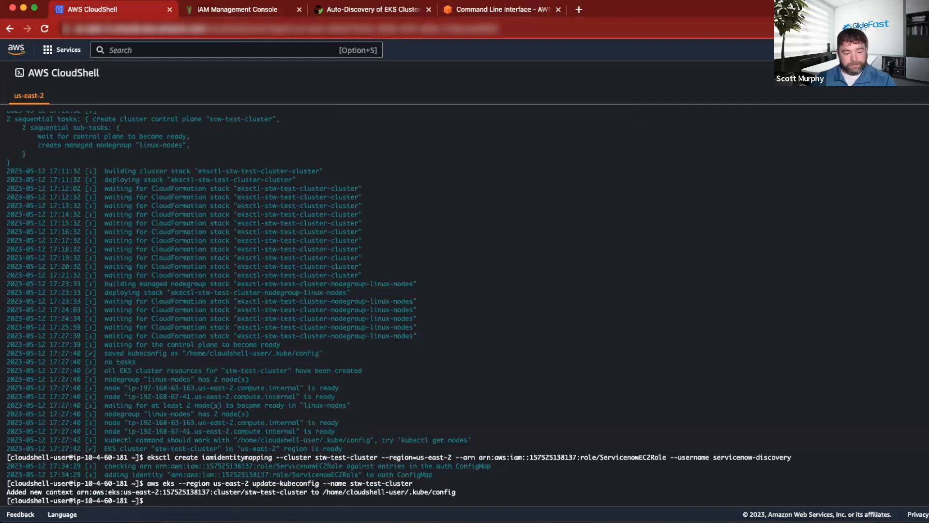
Switch to the AWS EKS Discovery Word document and read its ClusterRole and ClusterRoleBinding examples.
drag(455, 492, 3, 490)
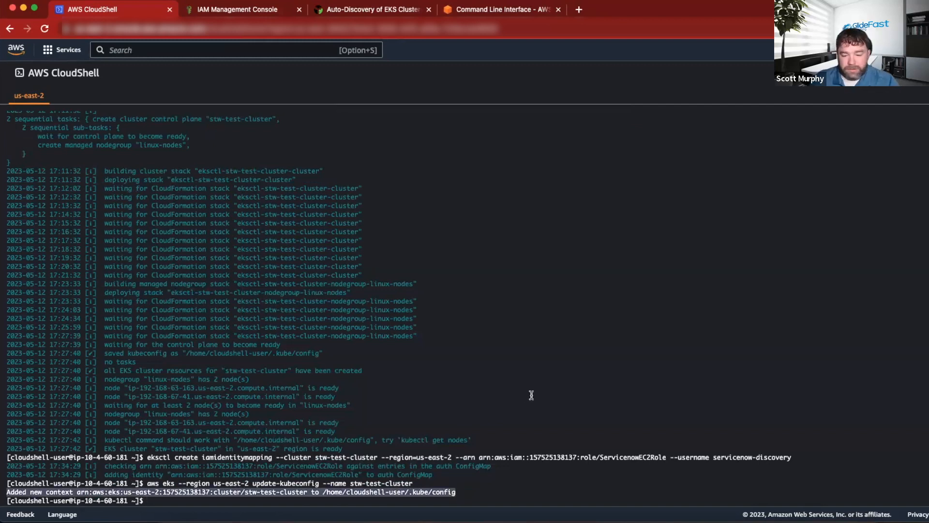
key(ctrl+Right)
scroll(401, 329, down, 1)
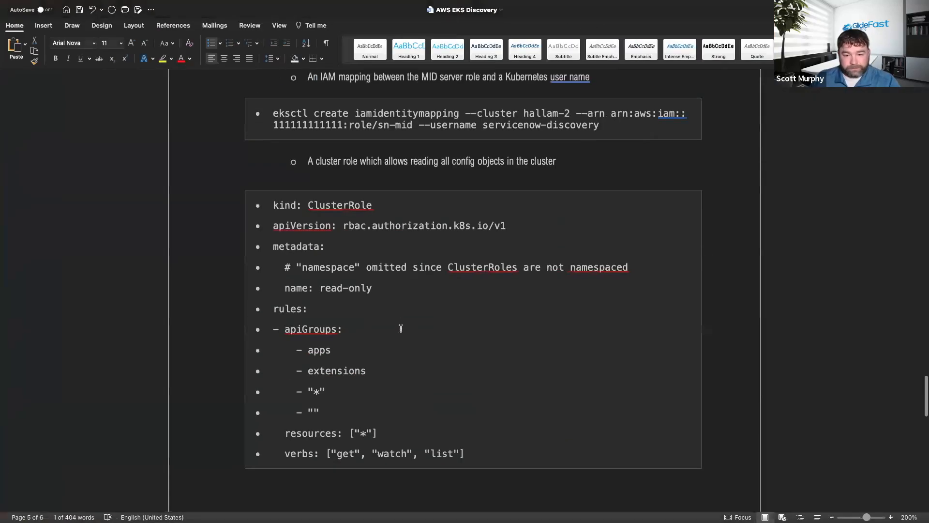
scroll(389, 313, down, 1)
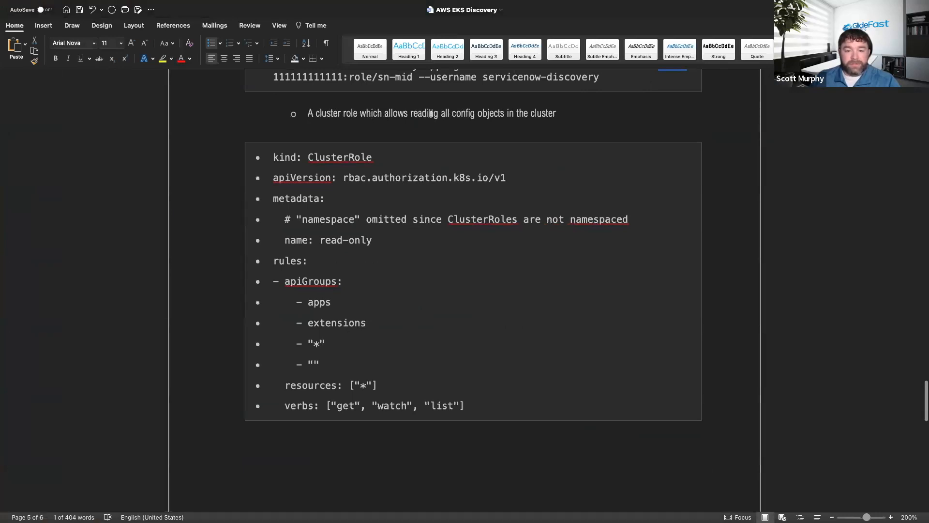
scroll(422, 196, down, 5)
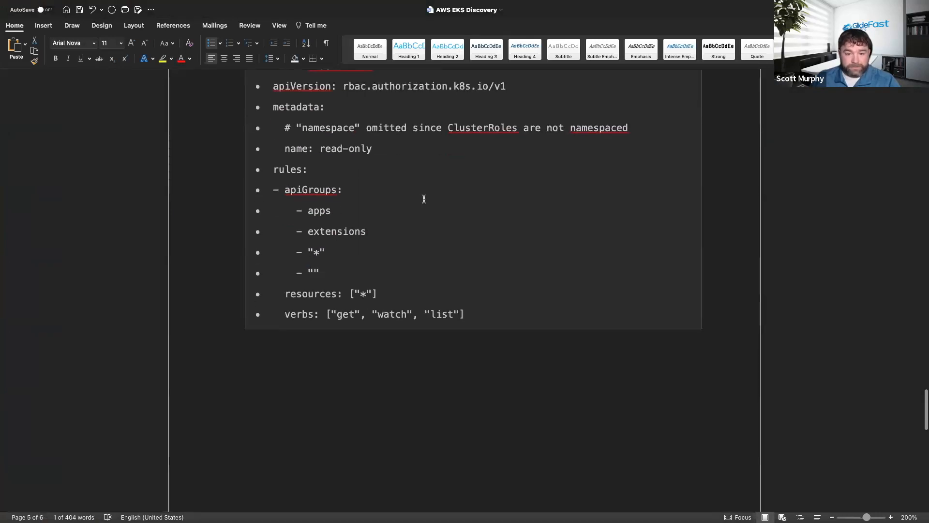
scroll(421, 194, down, 9)
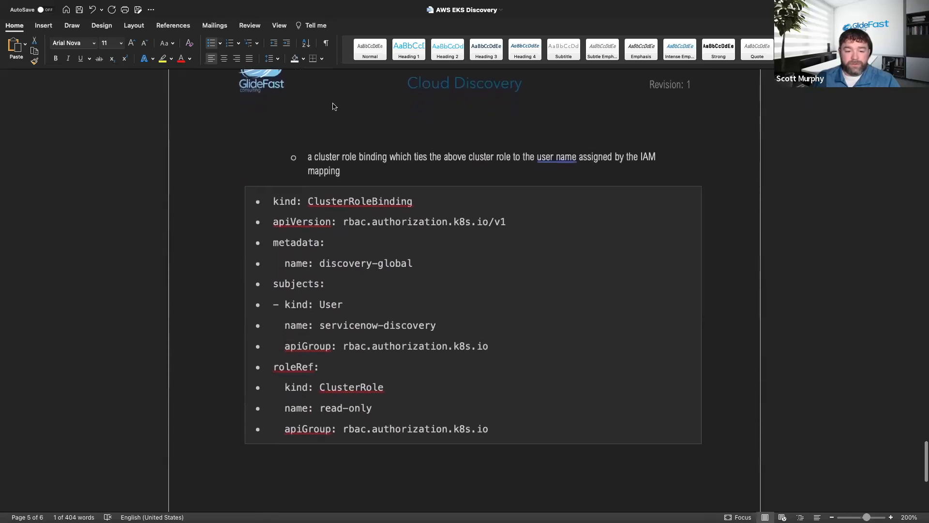
scroll(378, 230, down, 5)
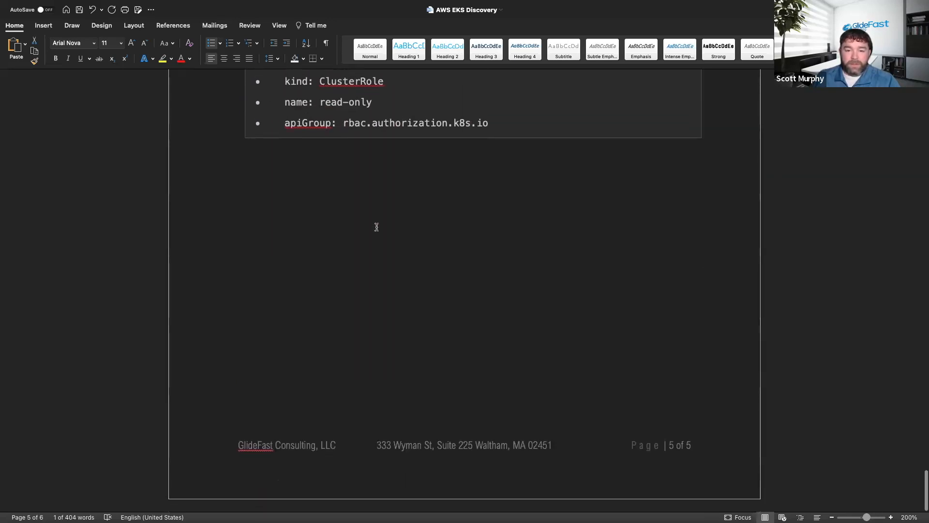
scroll(377, 227, up, 8)
scroll(376, 227, up, 1)
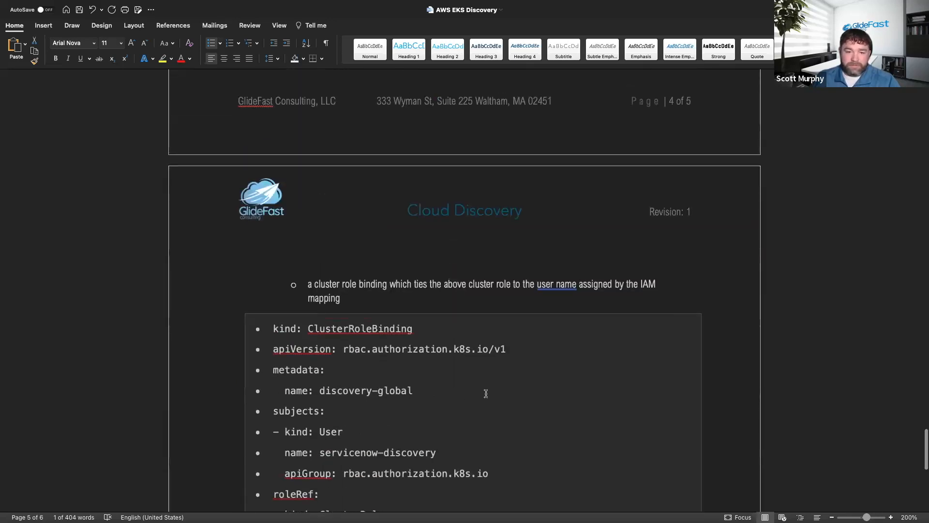
Copy the "cat << EoF > cluster-role.yaml" block for the read-only ClusterRole from Sublime Text and run it in CloudShell.
key(super+Tab)
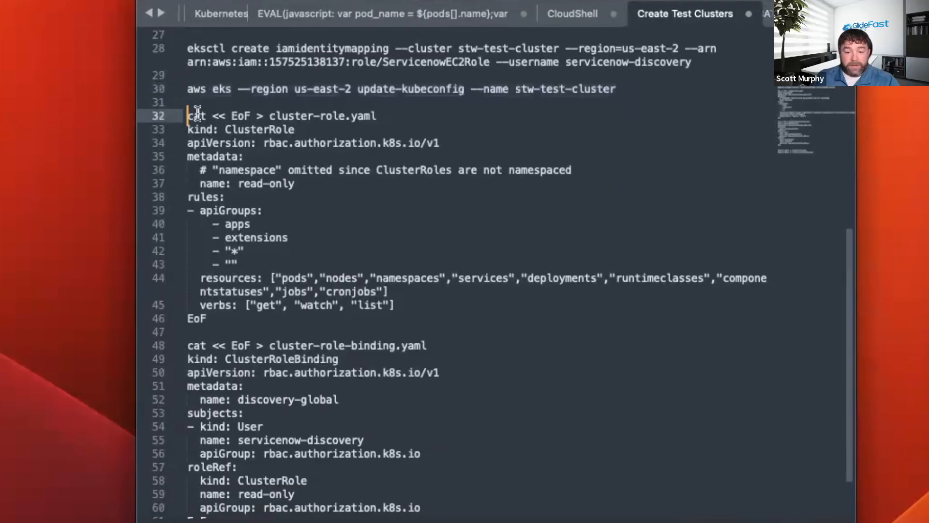
drag(192, 116, 225, 333)
key(super+c)
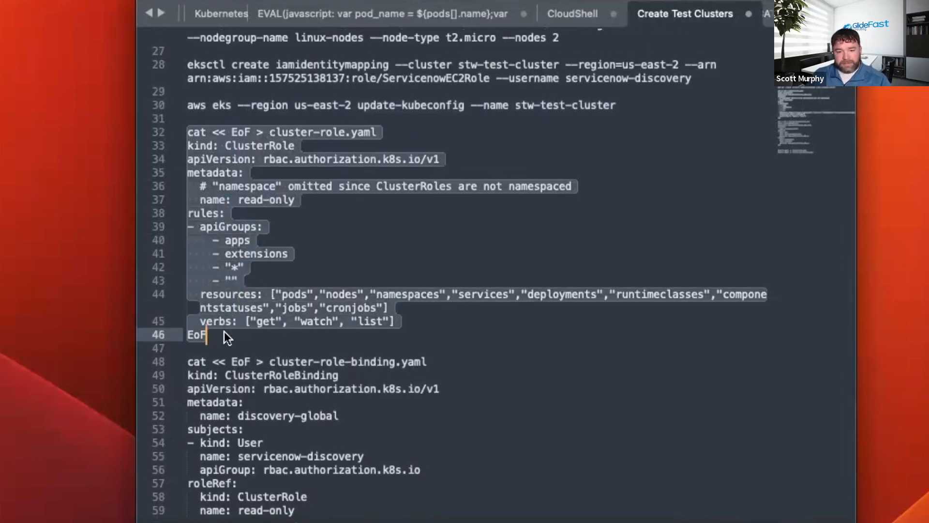
key(super+Tab)
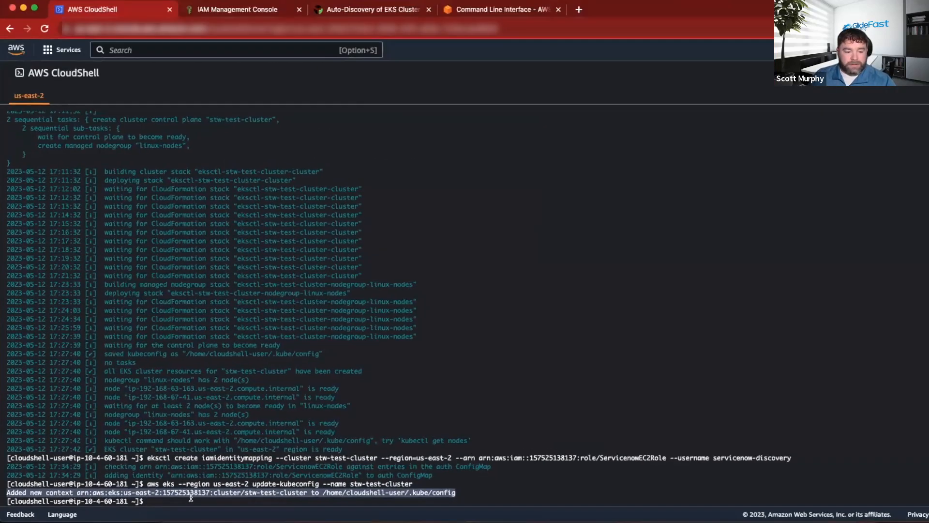
key(super+v)
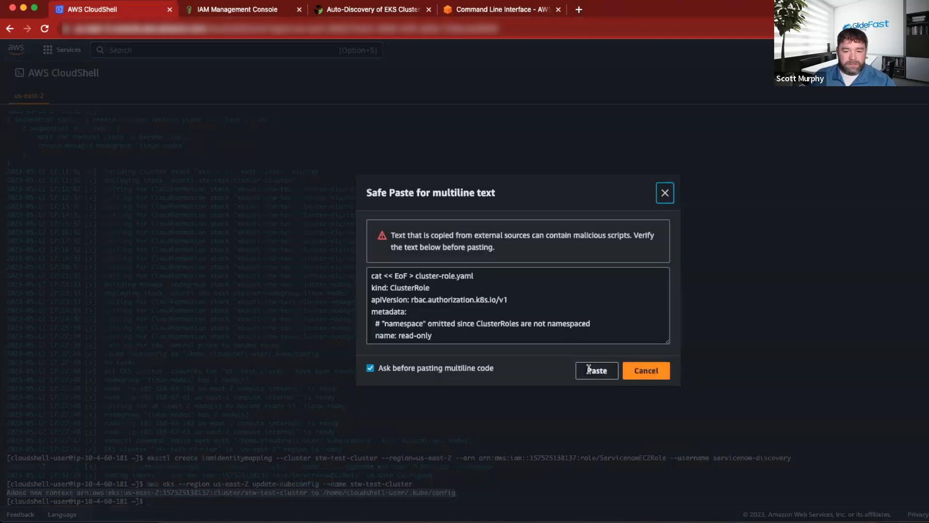
click(596, 371)
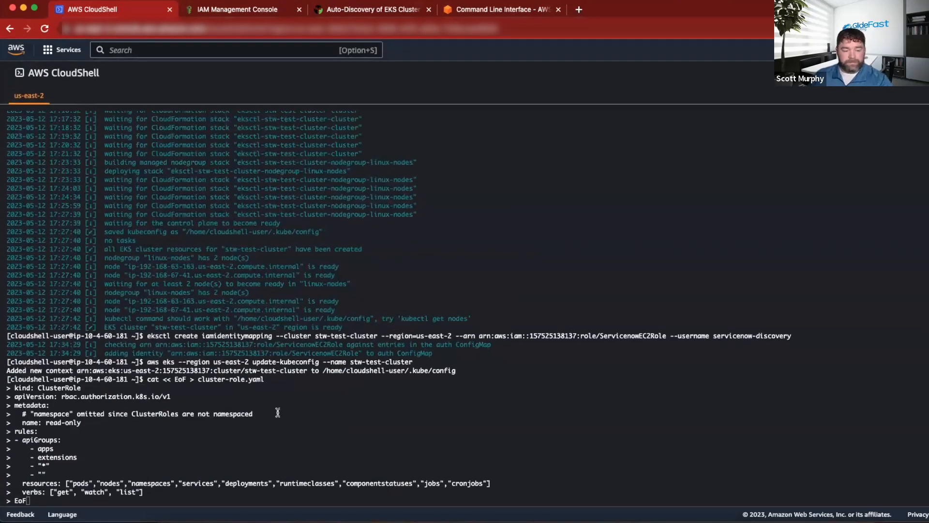
key(Return)
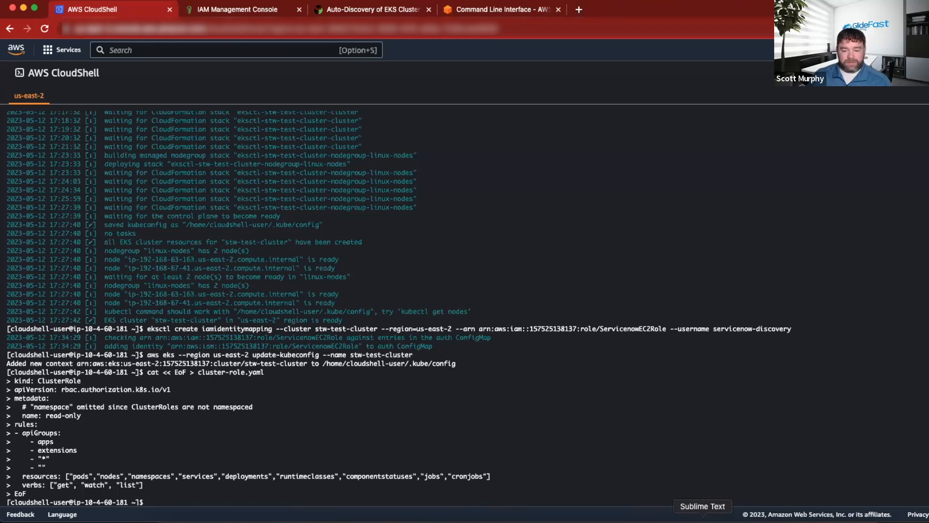
Copy the "cat << EoF > cluster-role-binding.yaml" block for the discovery-global binding from Sublime Text and run it in CloudShell.
click(694, 503)
click(196, 359)
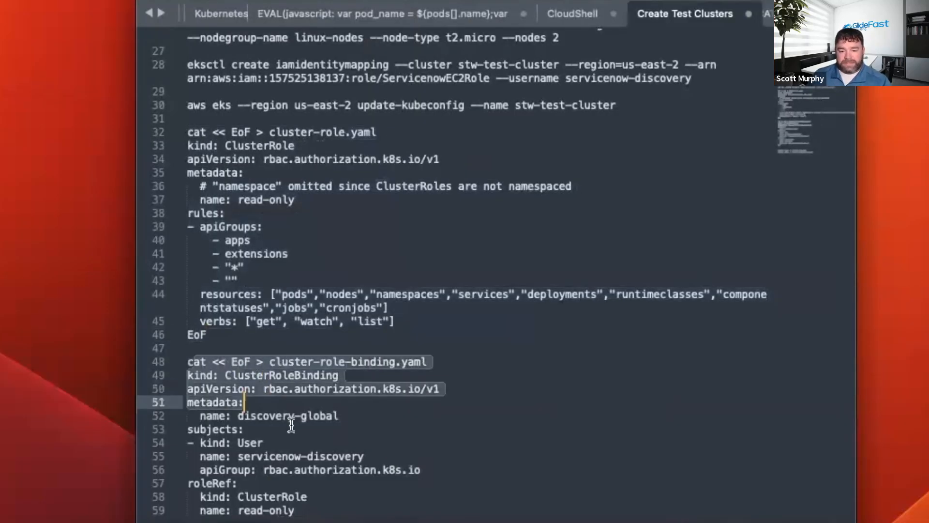
drag(195, 359, 217, 459)
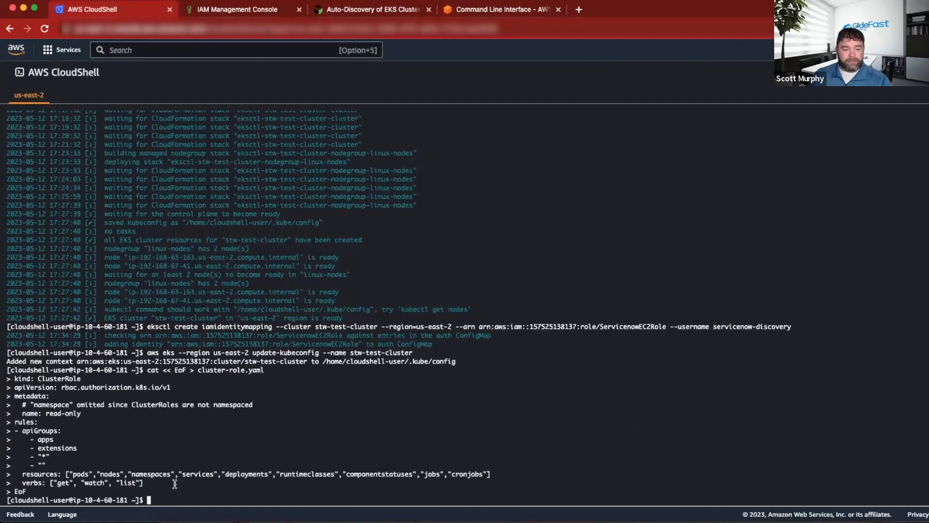
key(super+v)
click(602, 370)
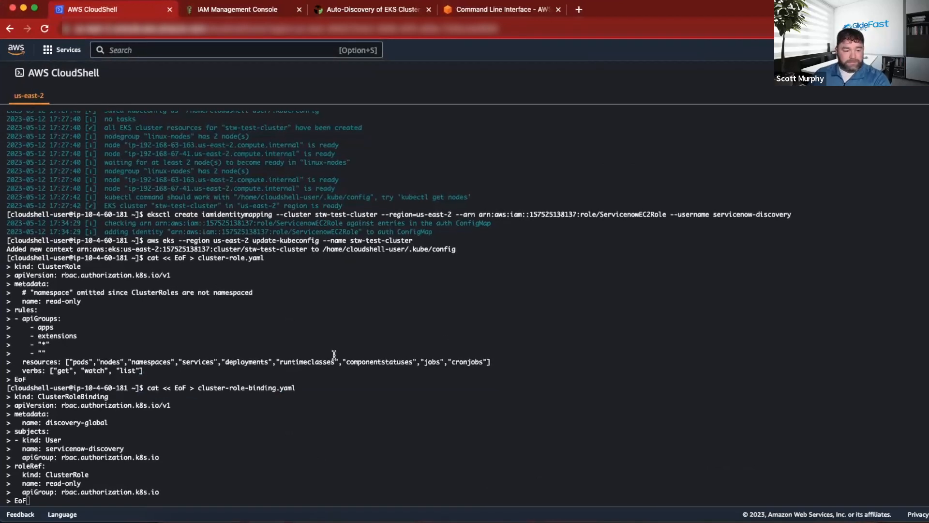
key(Return)
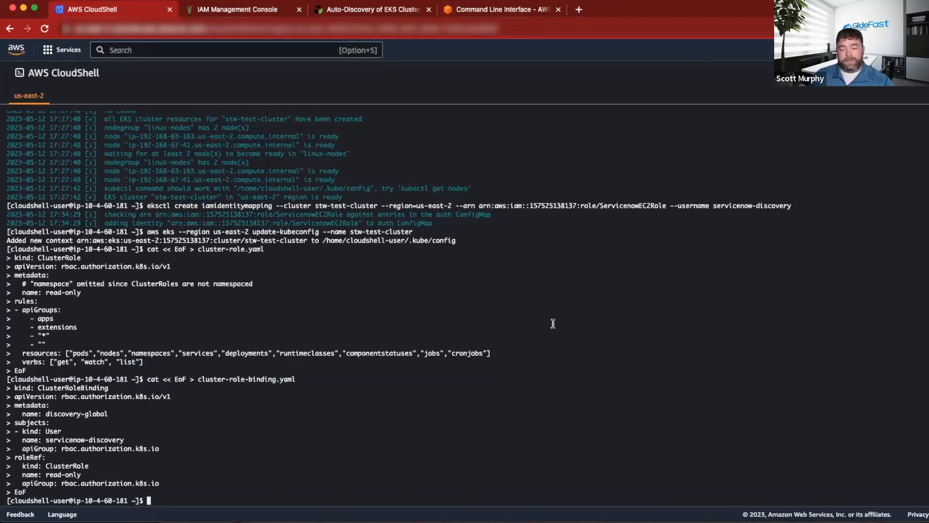
Run "kubectl apply -f cluster-role.yaml" and "kubectl apply -f cluster-role-binding.yaml" in CloudShell.
text(kubectl apply -f cluster-role.yaml)
key(Return)
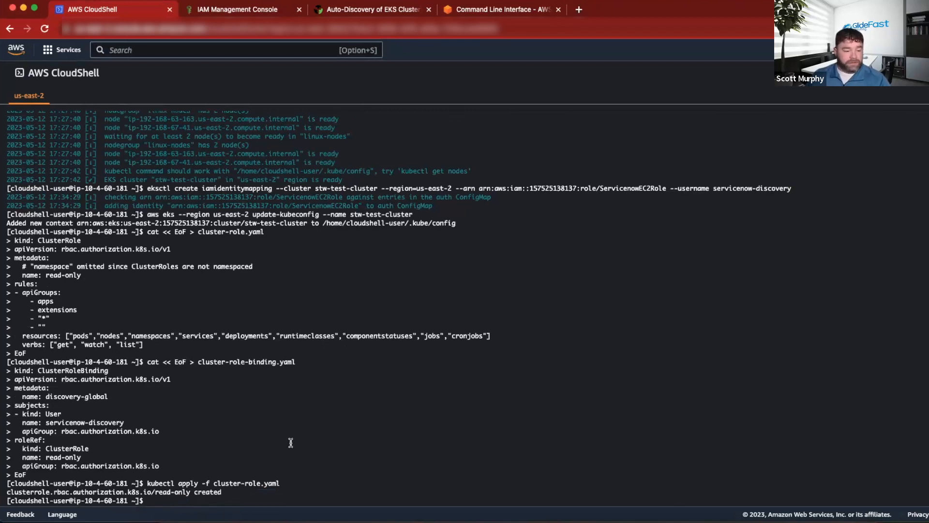
text(kubectl apply -f cluster-role-binding.yaml)
key(Return)
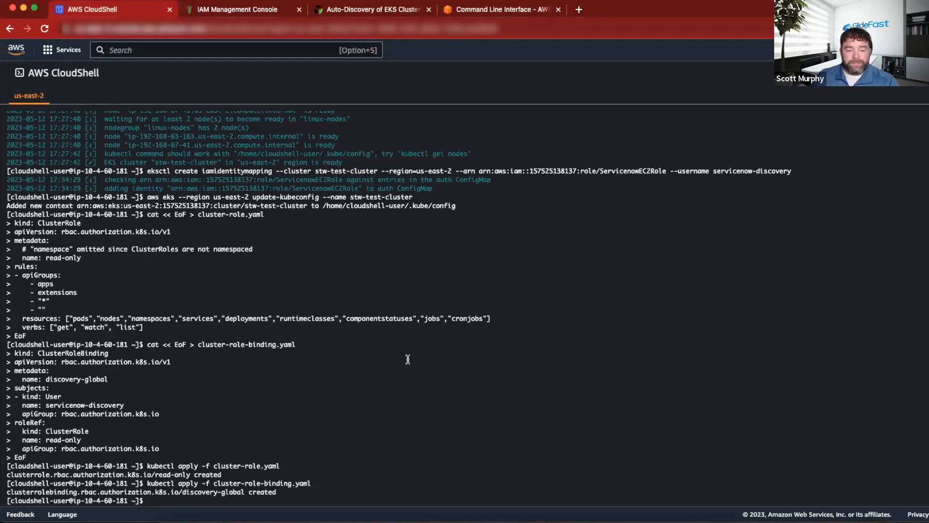
Go from the IAM console to Elastic Kubernetes Service, open stw-test-cluster and view the pods among its resources.
click(201, 14)
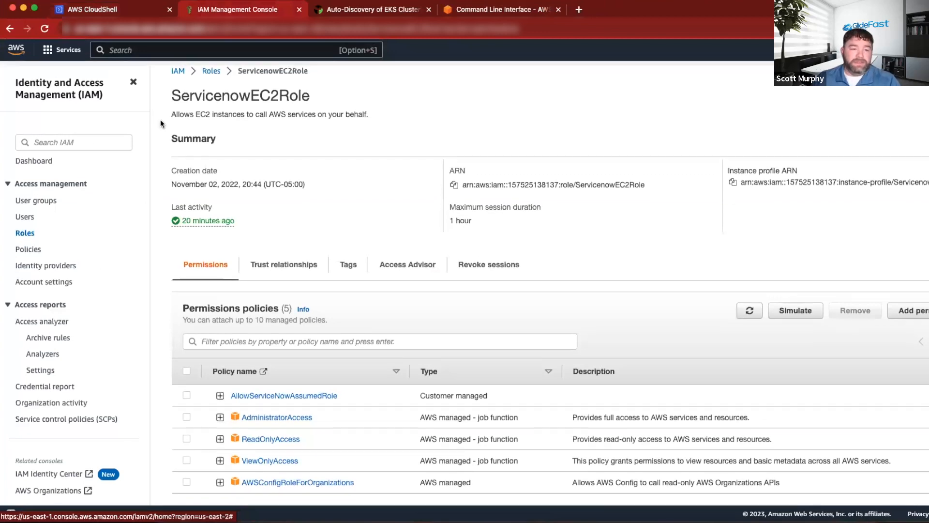
click(76, 139)
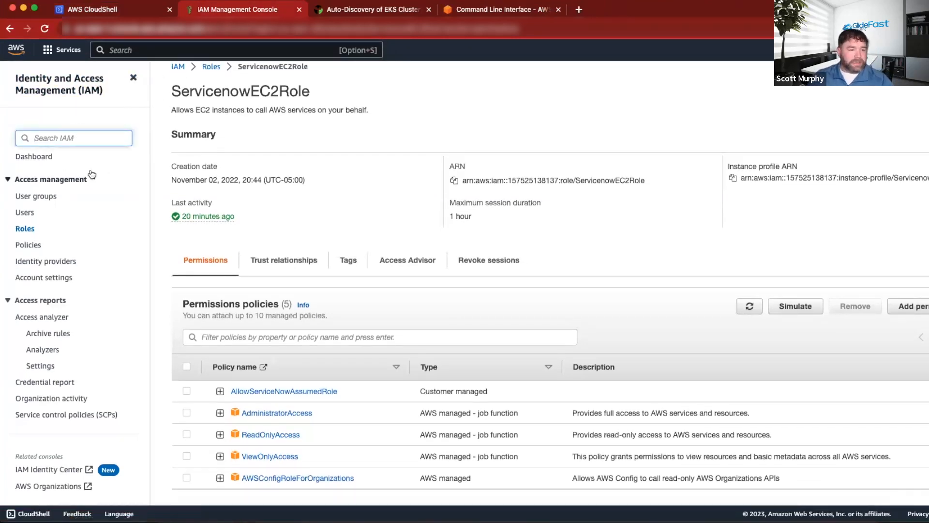
click(68, 50)
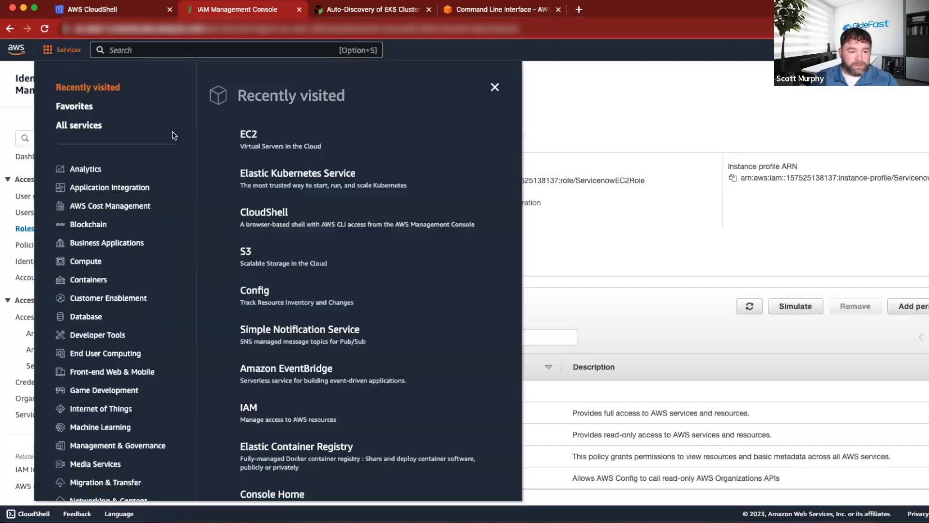
click(281, 182)
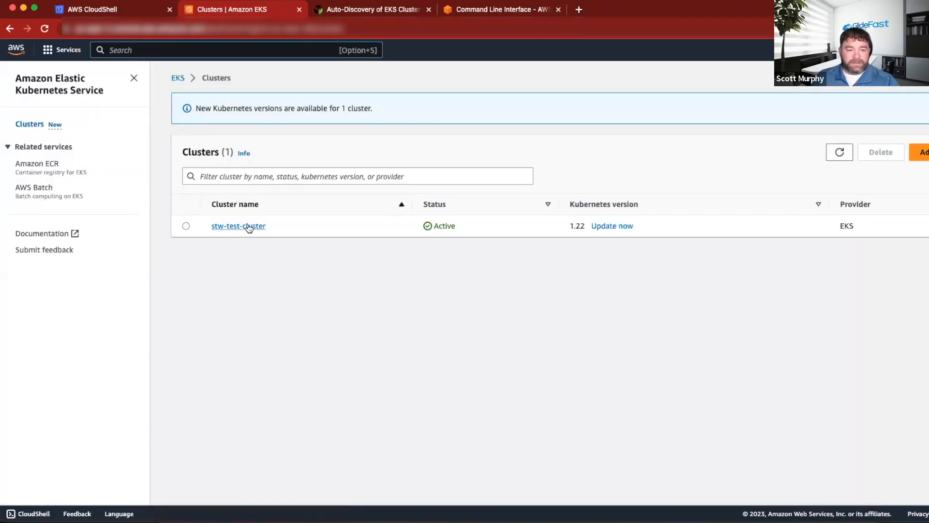
click(239, 284)
scroll(247, 225, down, 5)
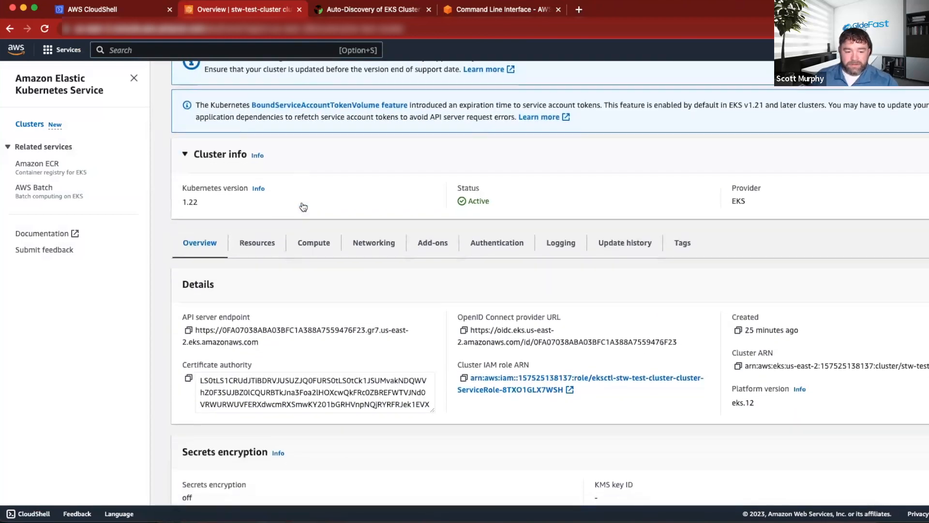
click(248, 215)
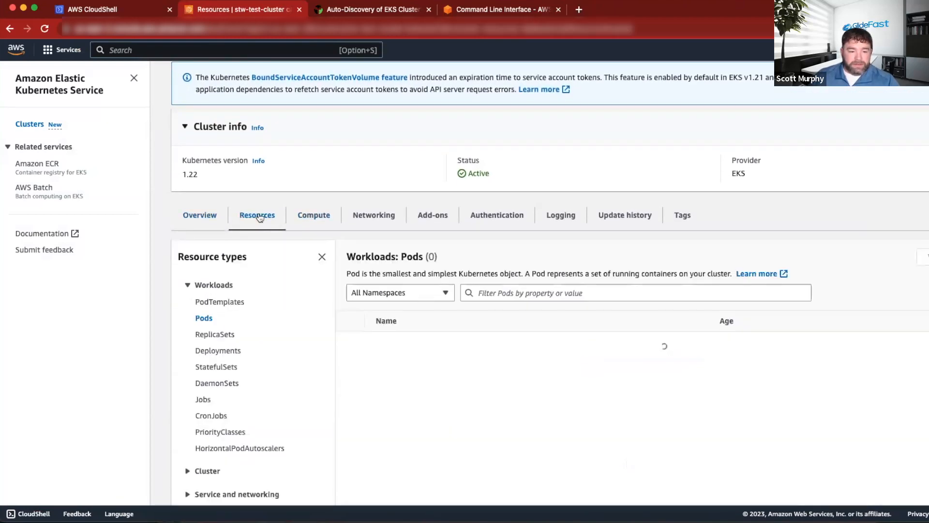
scroll(277, 248, down, 5)
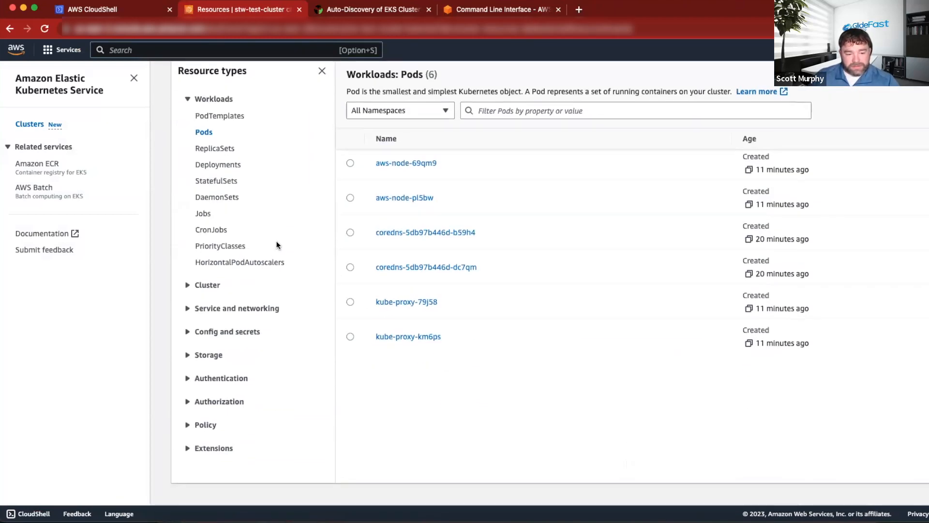
Look through the cluster's Nodes and the ConfigMaps under Config and secrets.
click(187, 289)
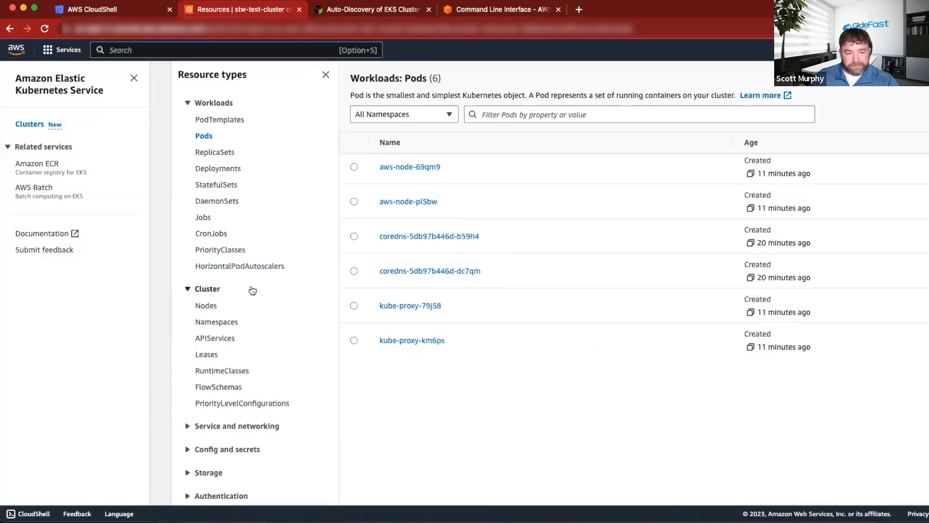
scroll(252, 290, down, 2)
click(213, 241)
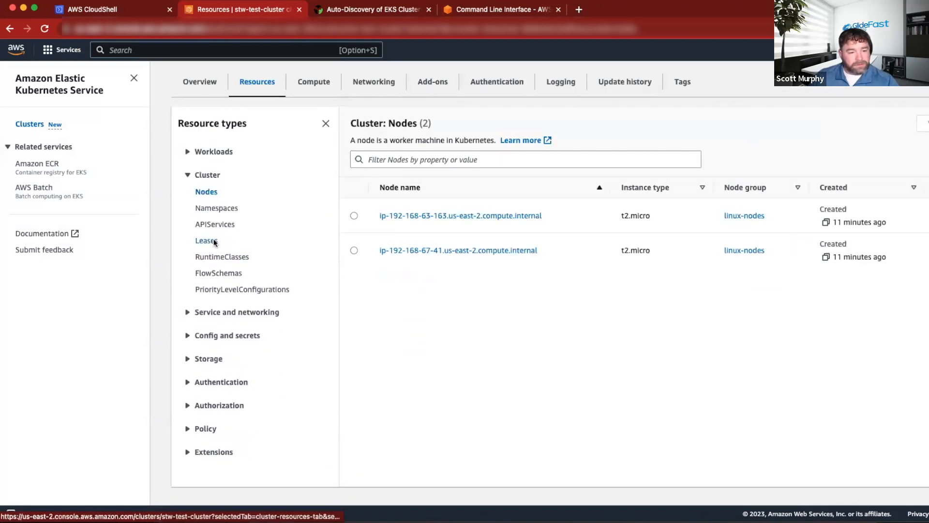
click(186, 337)
click(209, 353)
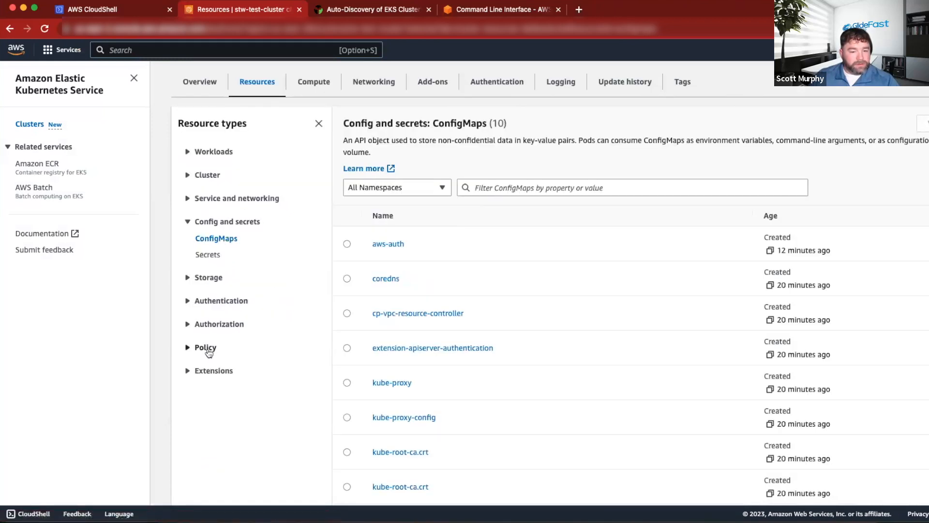
scroll(582, 282, down, 3)
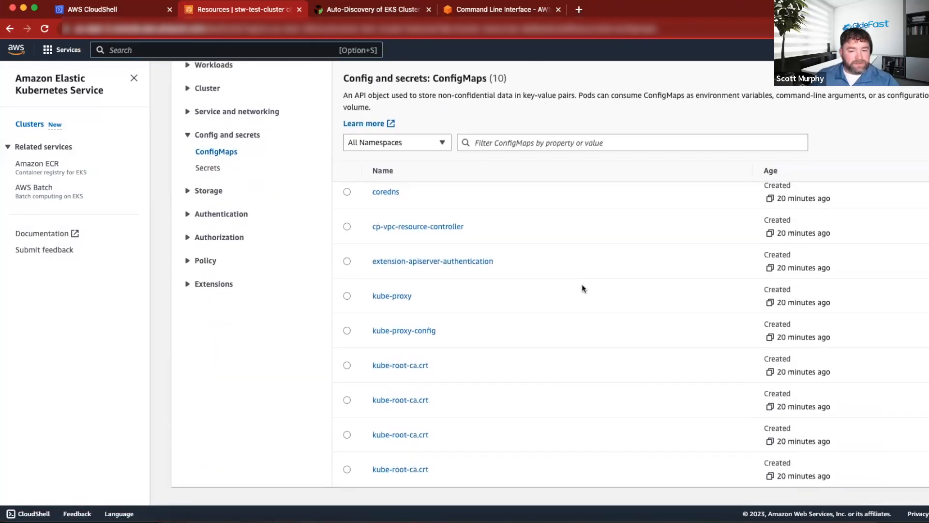
scroll(582, 284, up, 3)
scroll(582, 284, up, 1)
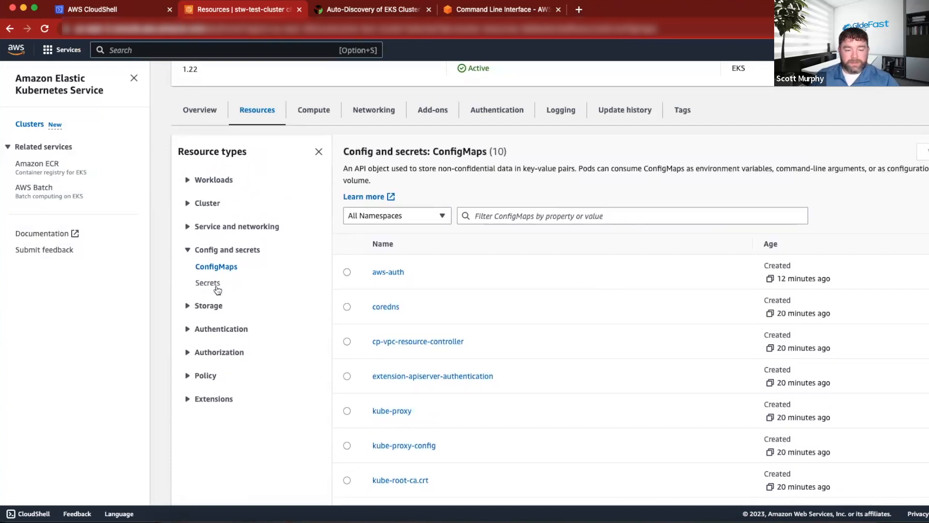
Open the cluster's ServiceAccounts under Authentication and filter them by "servicenow".
click(196, 331)
click(213, 346)
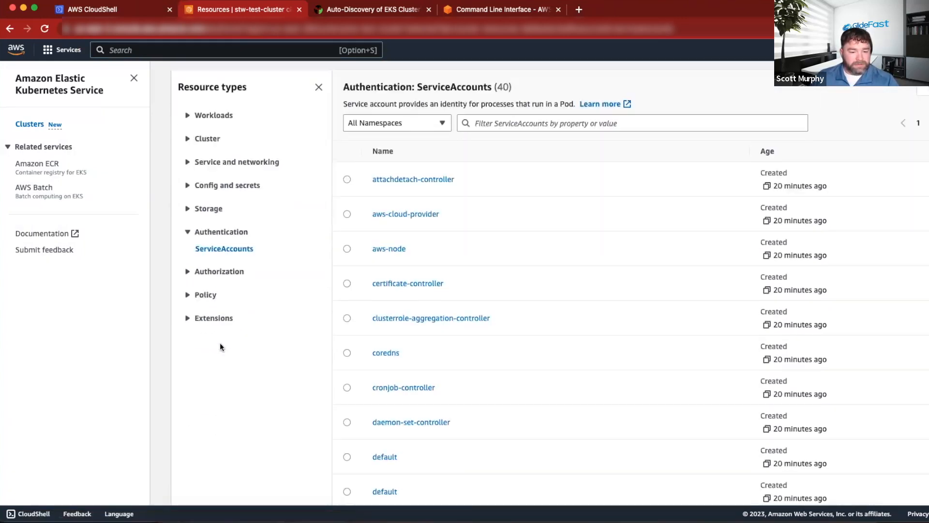
scroll(220, 342, down, 3)
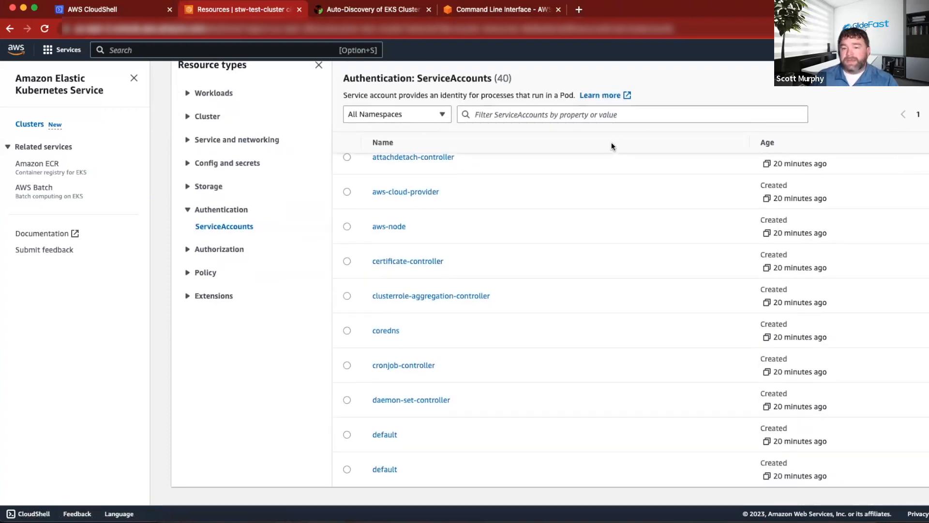
click(606, 116)
text(ser)
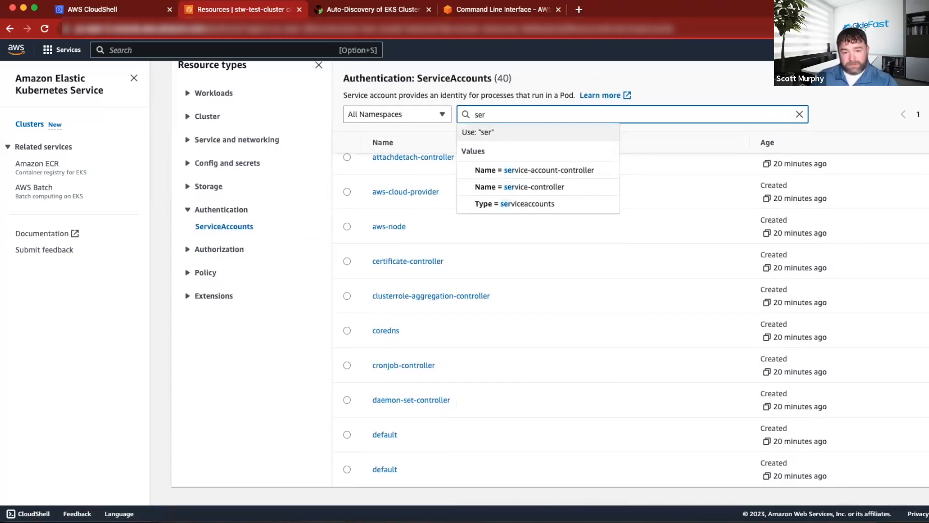
text(vicenow)
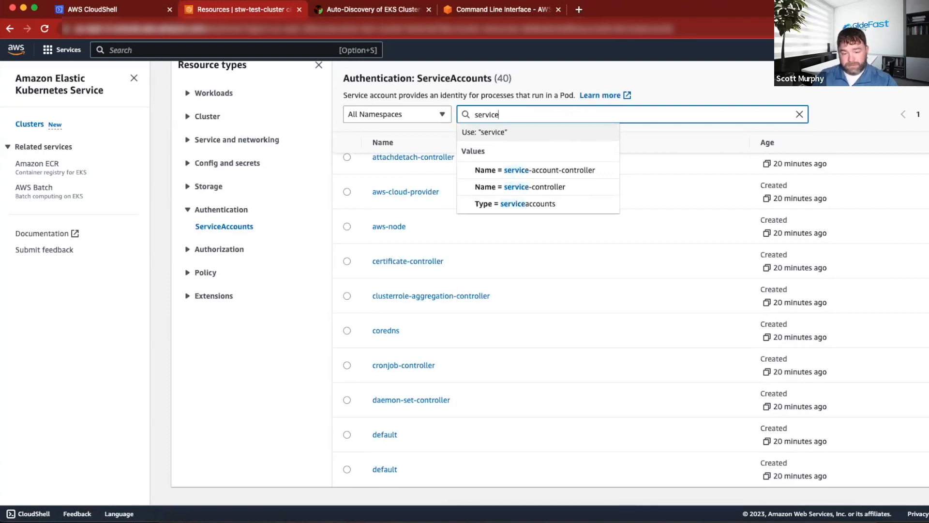
key(Return)
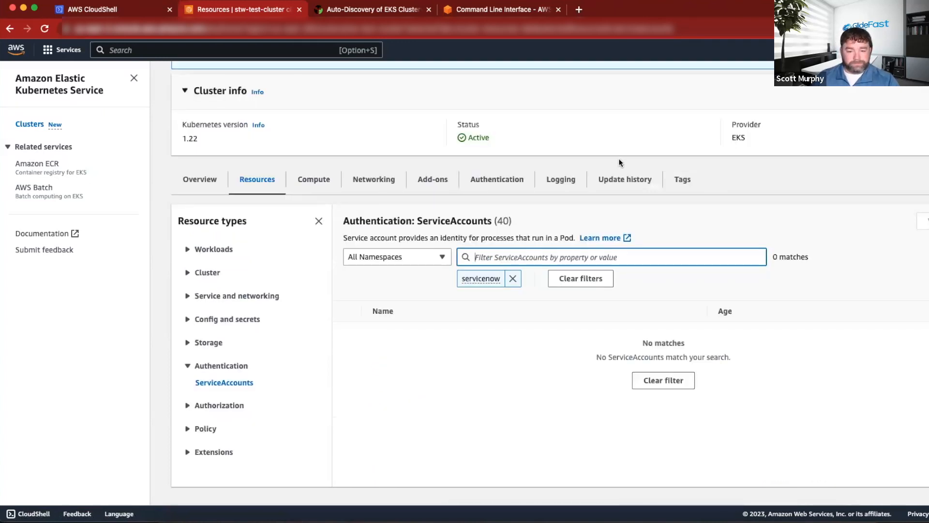
Check the cluster's Authorization resources for ServiceNow entries, going through ClusterRoleBindings, RoleBindings and Roles.
click(215, 405)
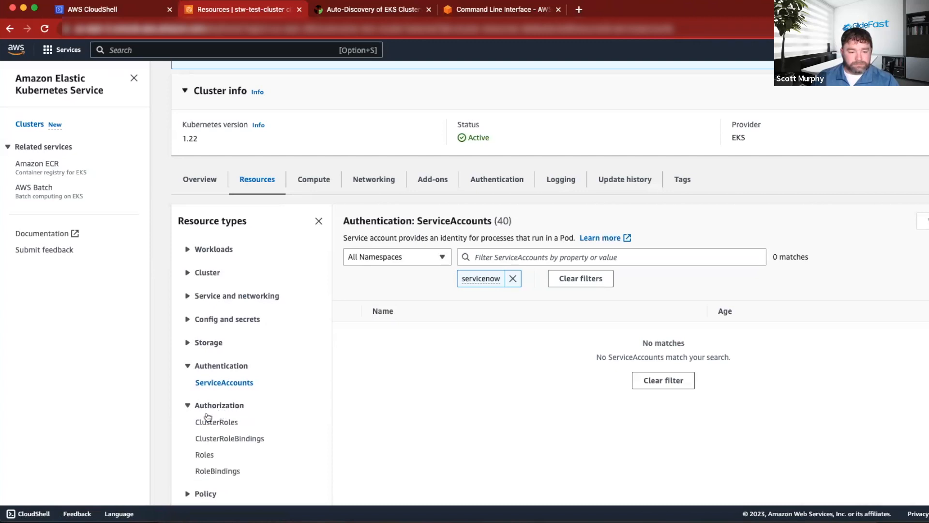
scroll(232, 416, down, 1)
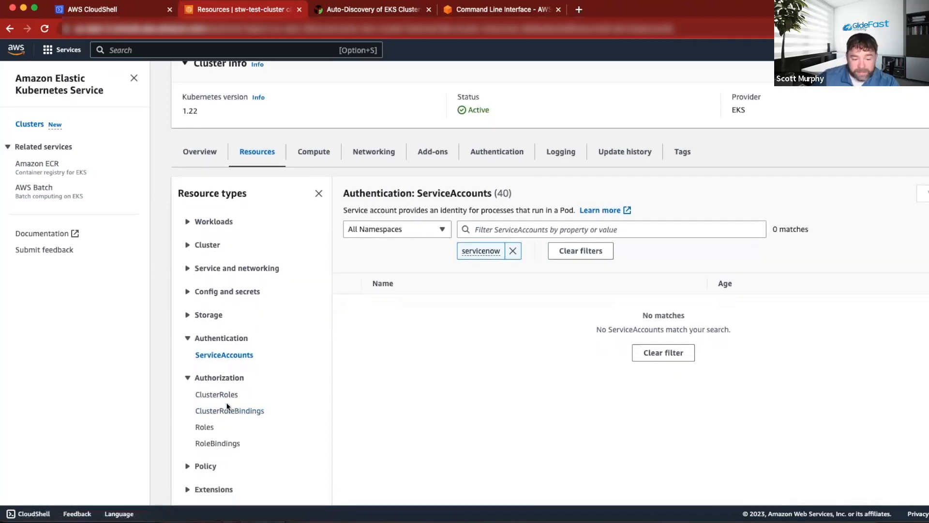
click(216, 395)
click(207, 397)
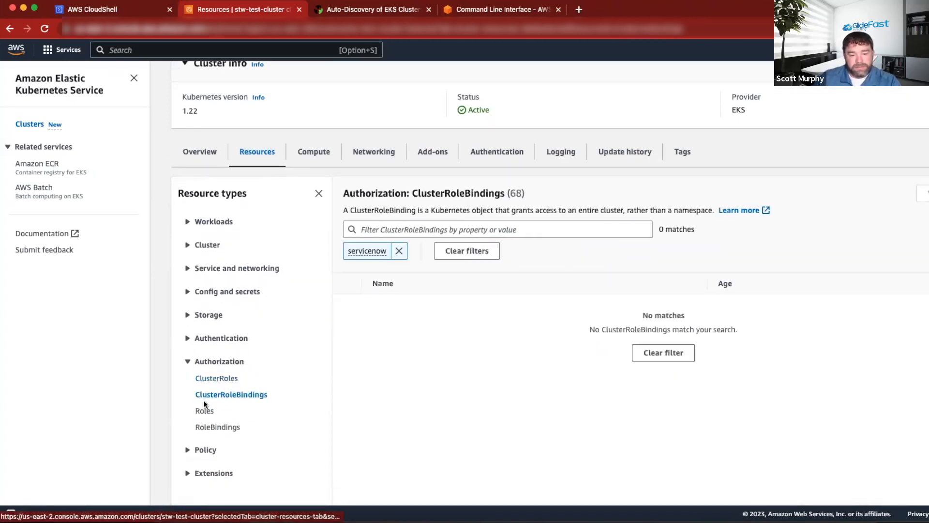
click(215, 410)
click(218, 426)
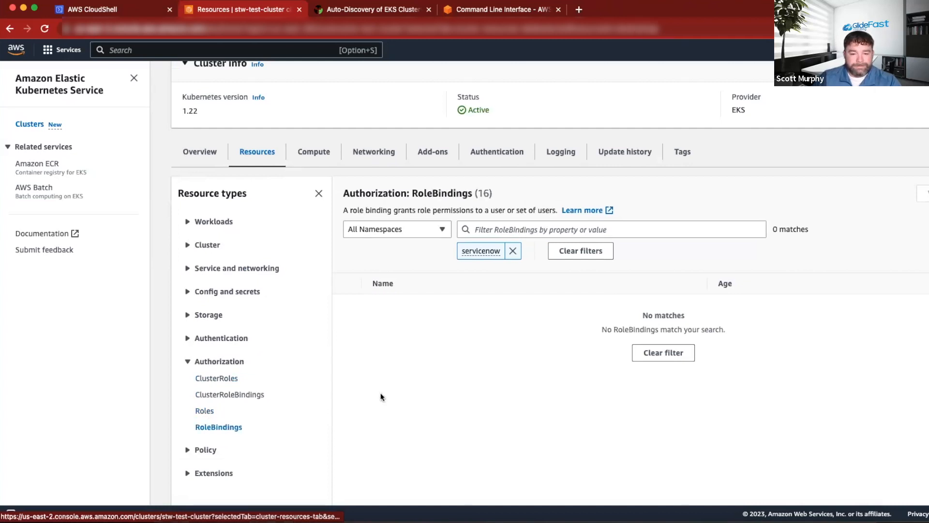
click(207, 413)
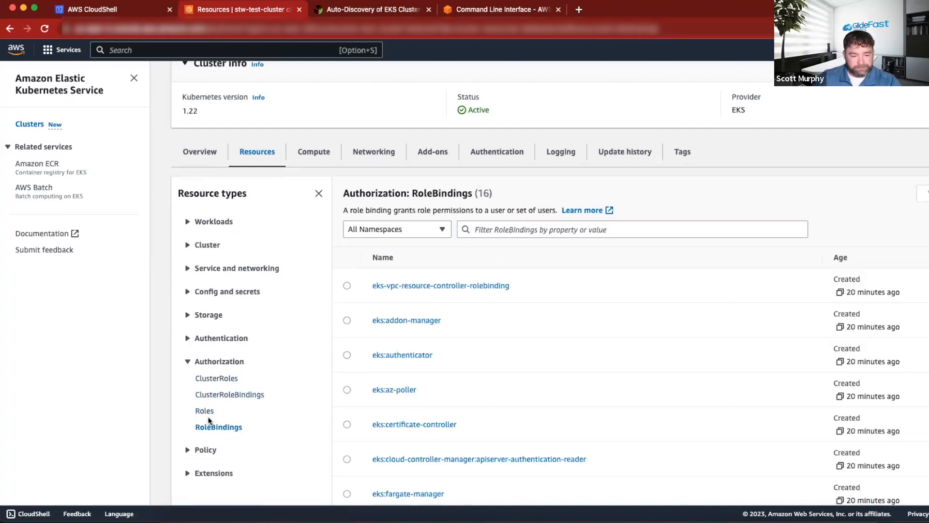
Examine the ClusterRoles list and the first two pages of ClusterRoleBindings for the discovery entries.
click(243, 394)
click(222, 378)
scroll(591, 350, down, 5)
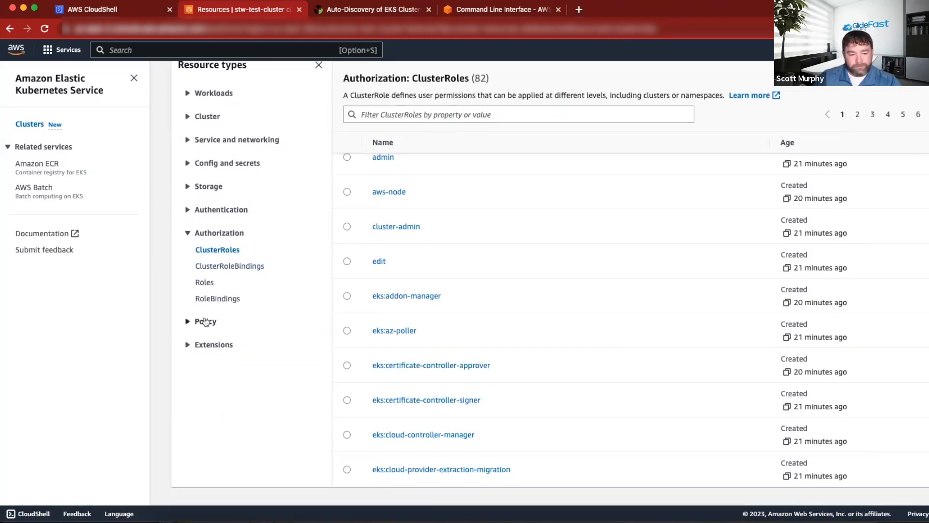
click(223, 266)
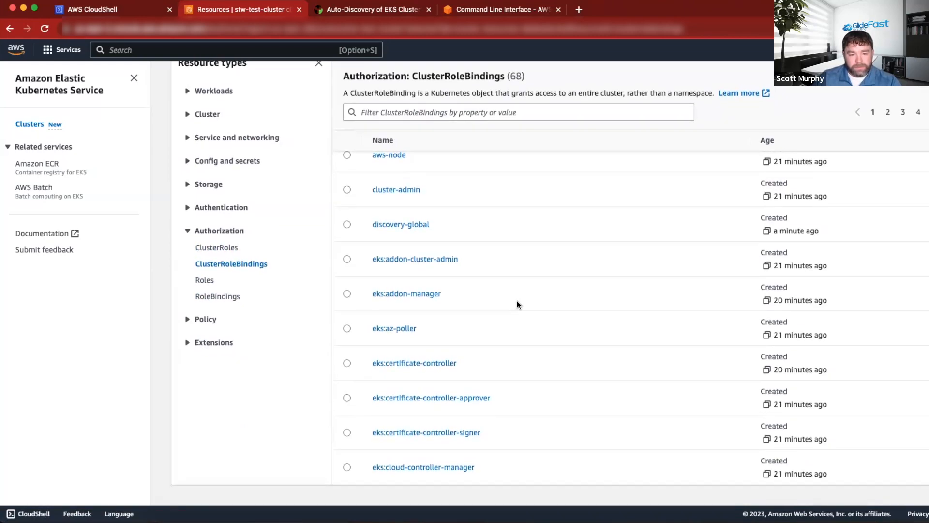
scroll(516, 299, up, 3)
scroll(698, 269, up, 2)
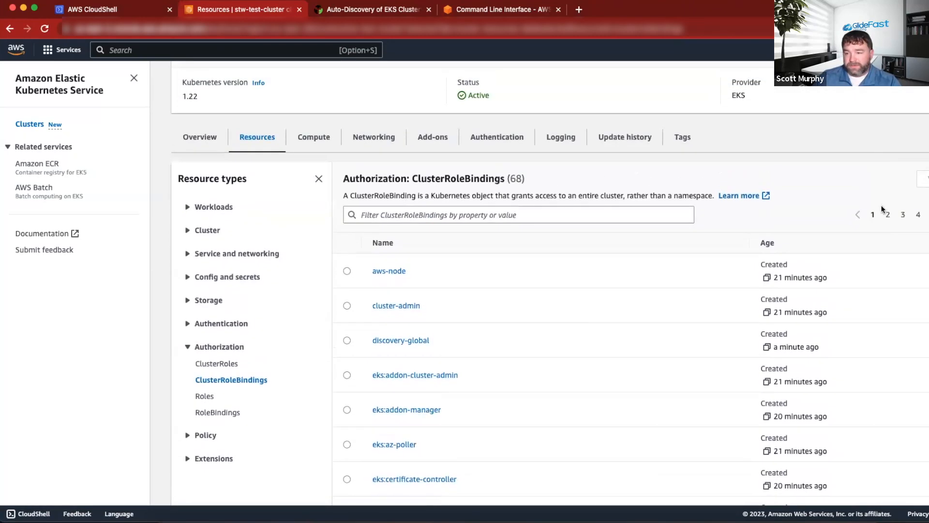
click(887, 218)
scroll(849, 287, down, 2)
scroll(850, 288, down, 3)
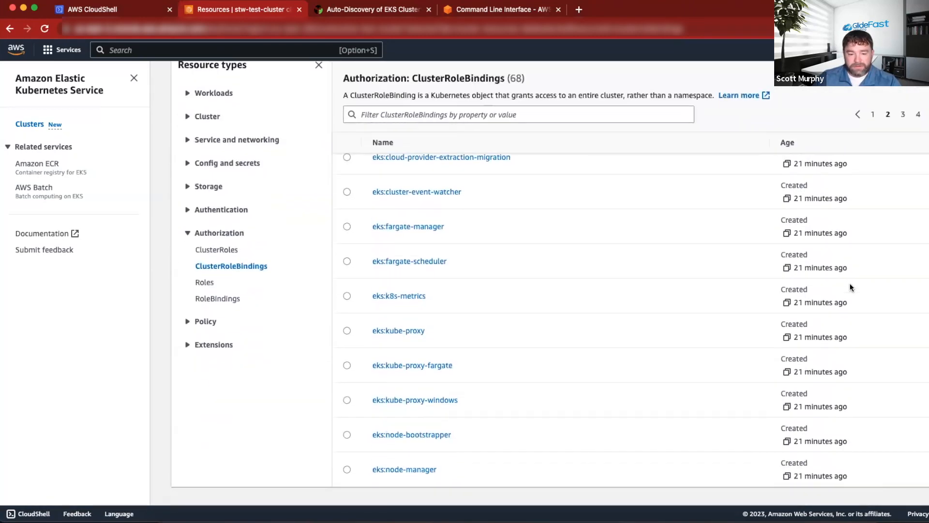
scroll(850, 286, up, 5)
scroll(850, 287, down, 5)
Look through the cluster's Roles and RoleBindings, and expand the Config and secrets resource types.
click(207, 283)
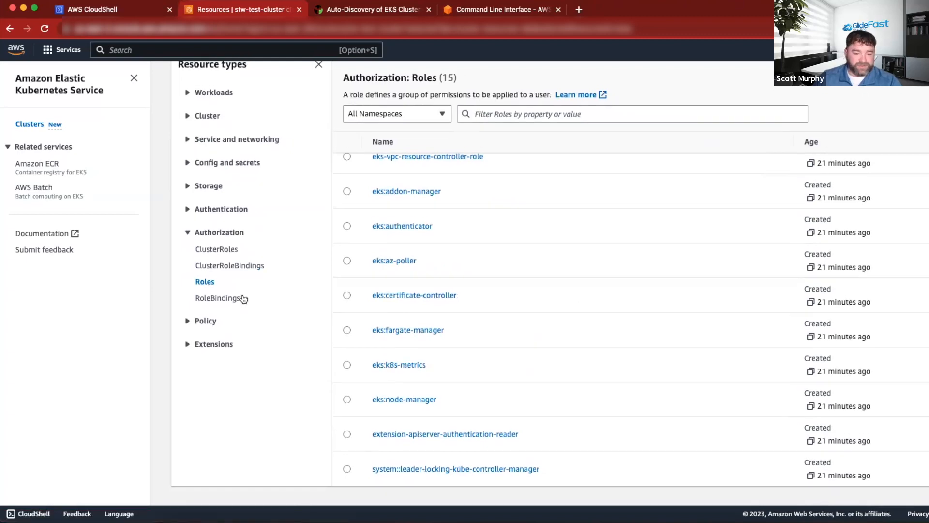
scroll(237, 298, up, 2)
click(218, 376)
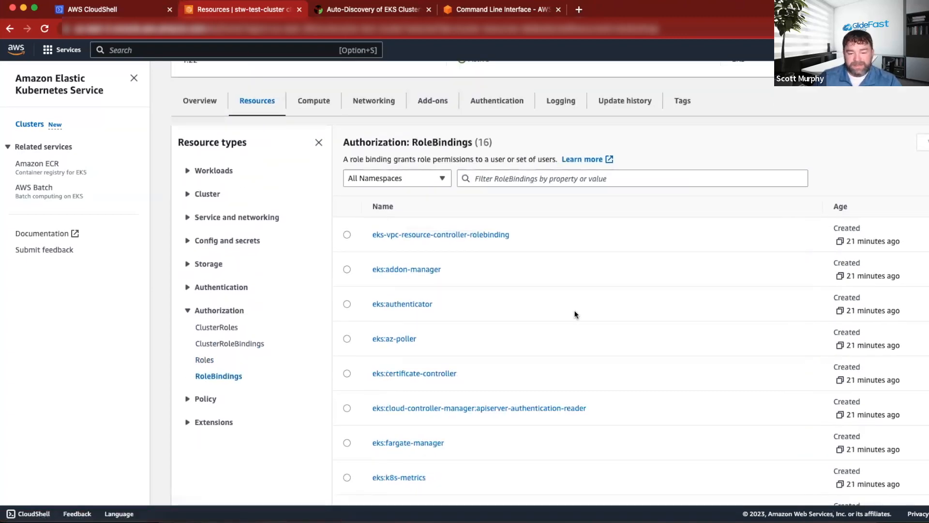
scroll(569, 312, down, 3)
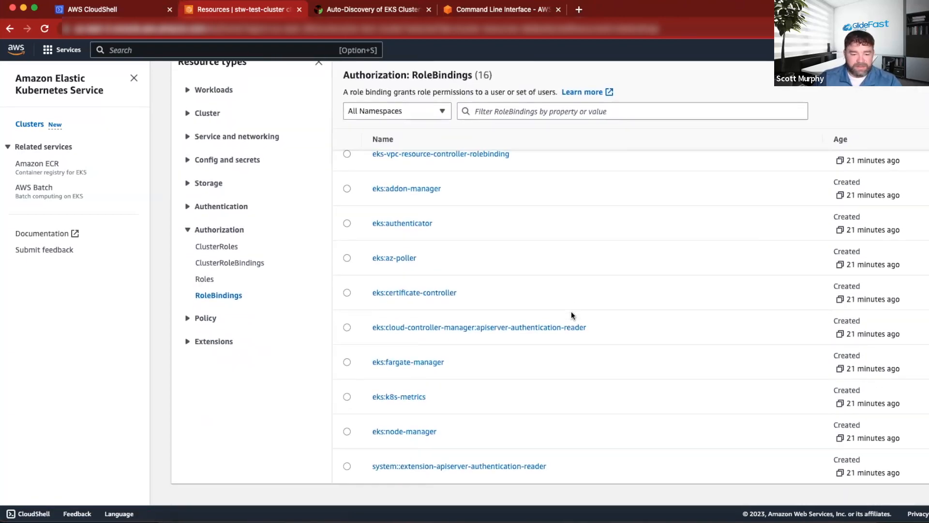
scroll(743, 302, up, 1)
scroll(744, 301, up, 4)
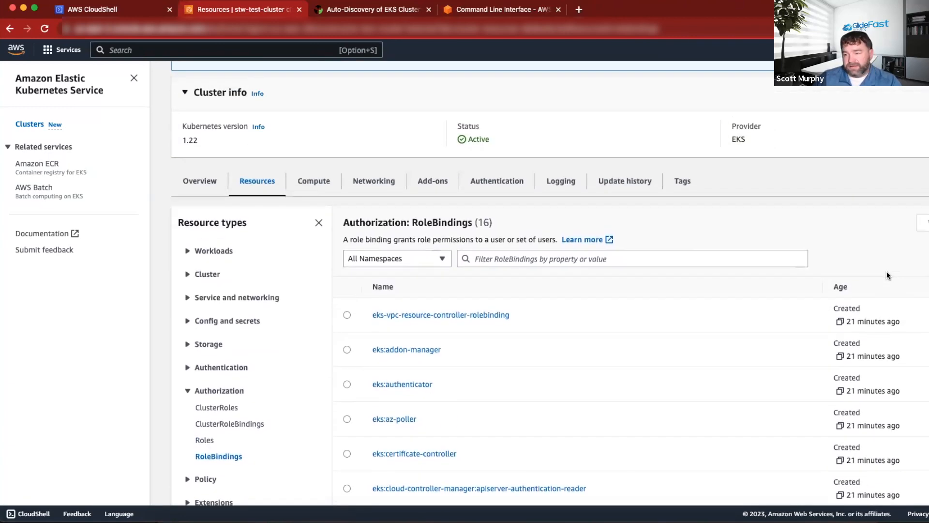
scroll(635, 361, down, 2)
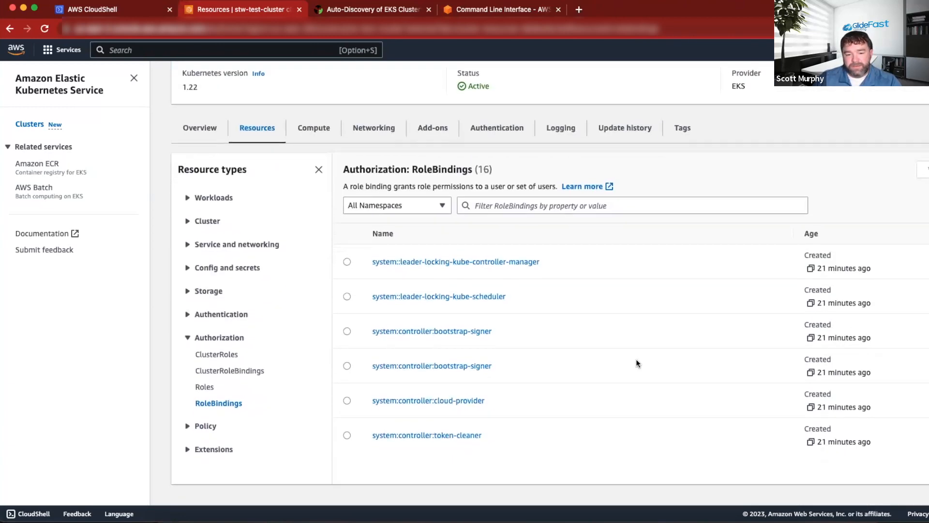
click(204, 379)
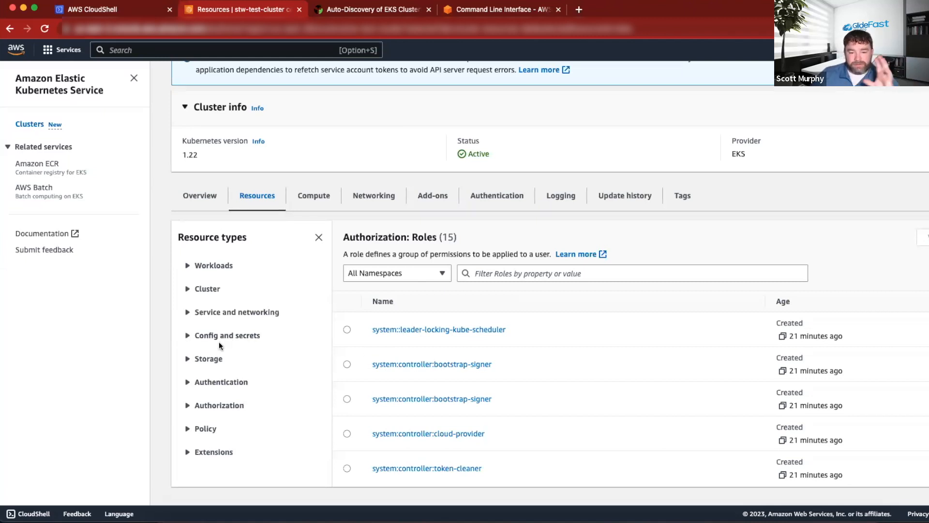
click(188, 335)
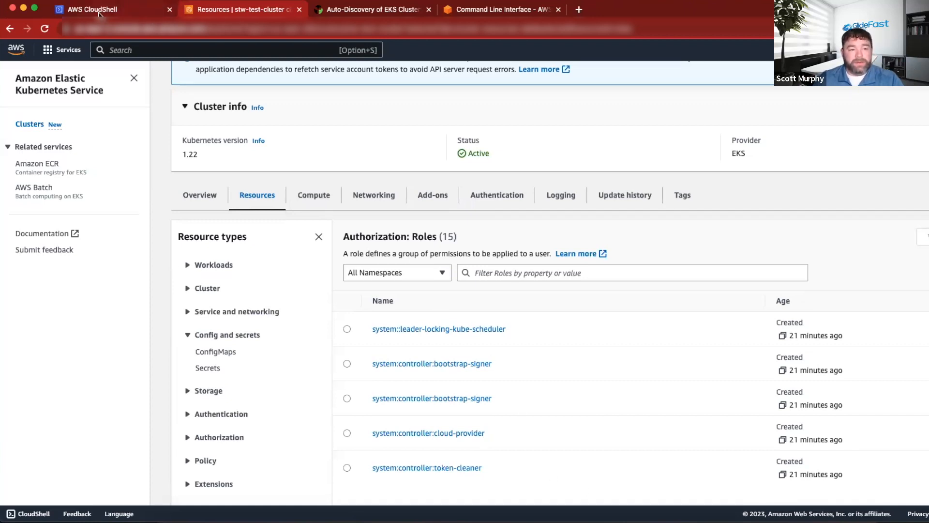
Switch to CloudShell and review the executed identity mapping, cluster role and role binding commands.
click(163, 8)
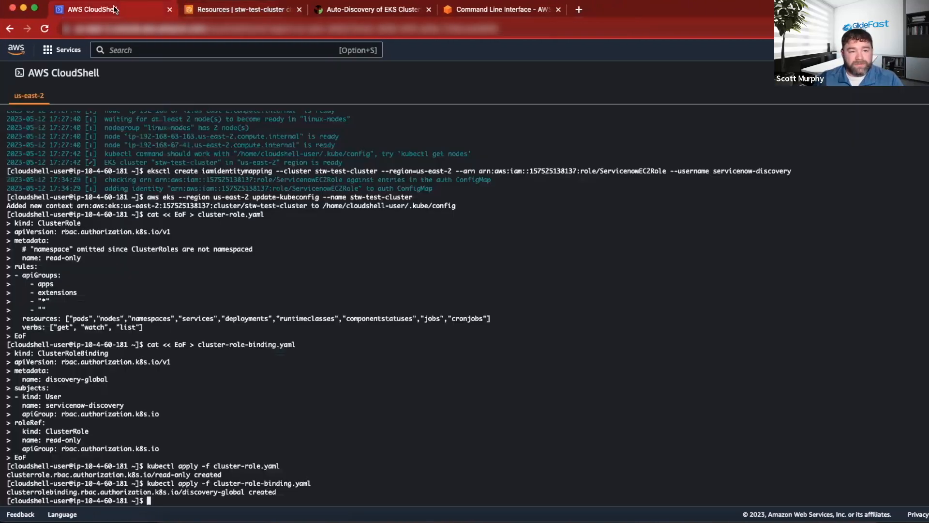
click(199, 10)
click(107, 9)
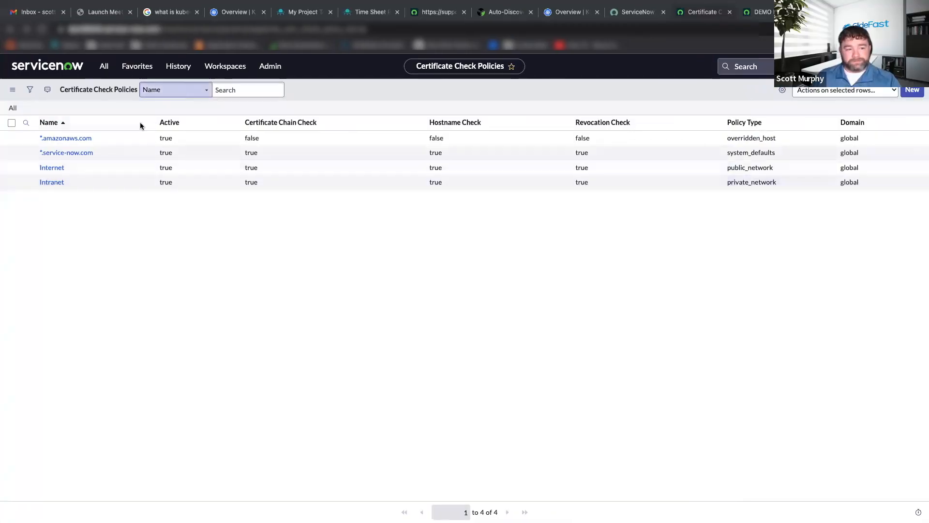
In ServiceNow, search all applications for the discovery modules and open the Discovery Schedules list.
click(103, 70)
double_click(90, 92)
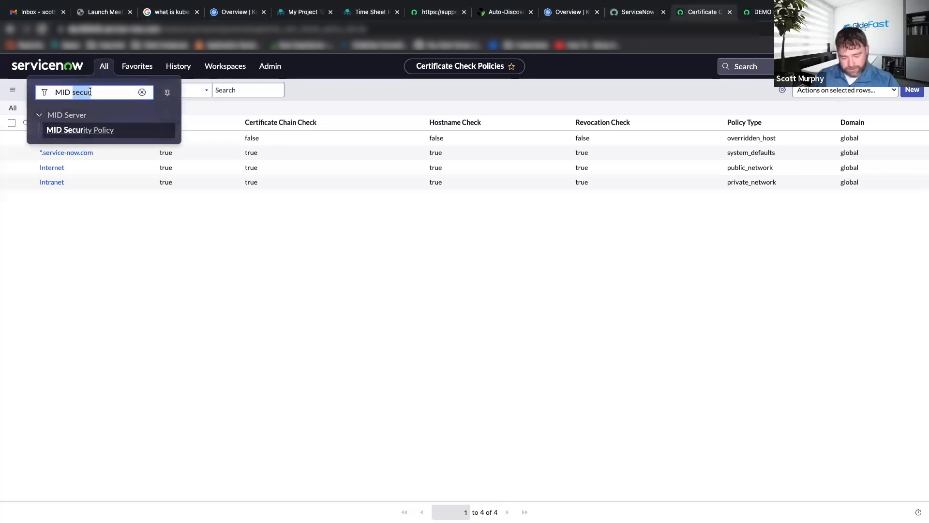
key(BackSpace)
key(BackSpace)
key(BackSpace)
key(BackSpace)
key(BackSpace)
text(disc)
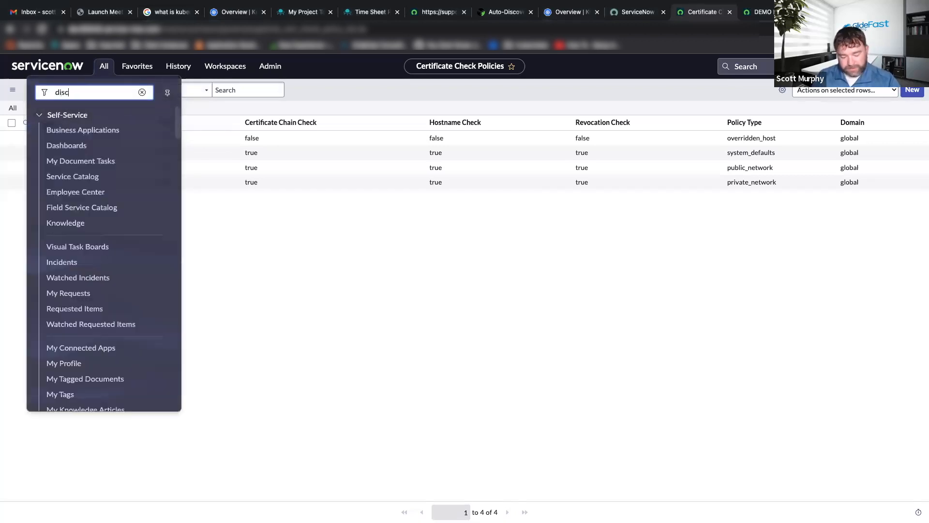
text(overy sh)
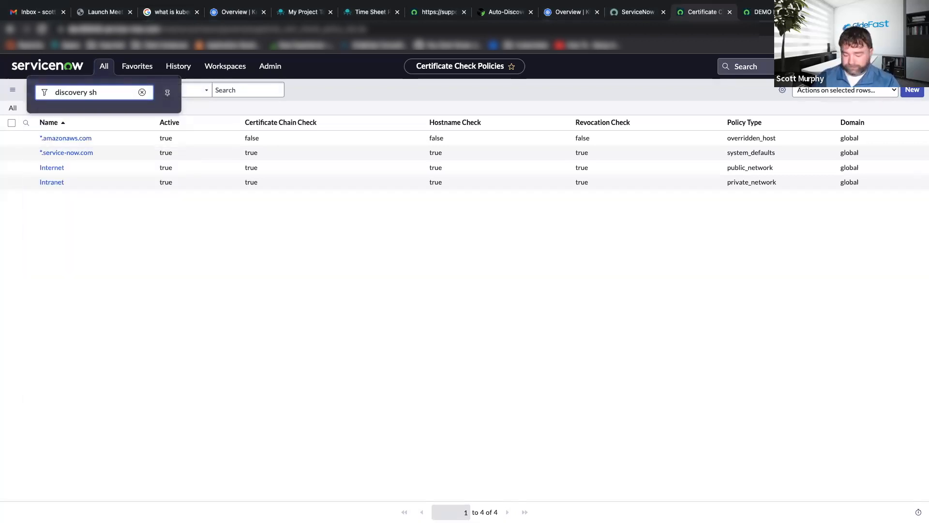
key(BackSpace)
click(92, 132)
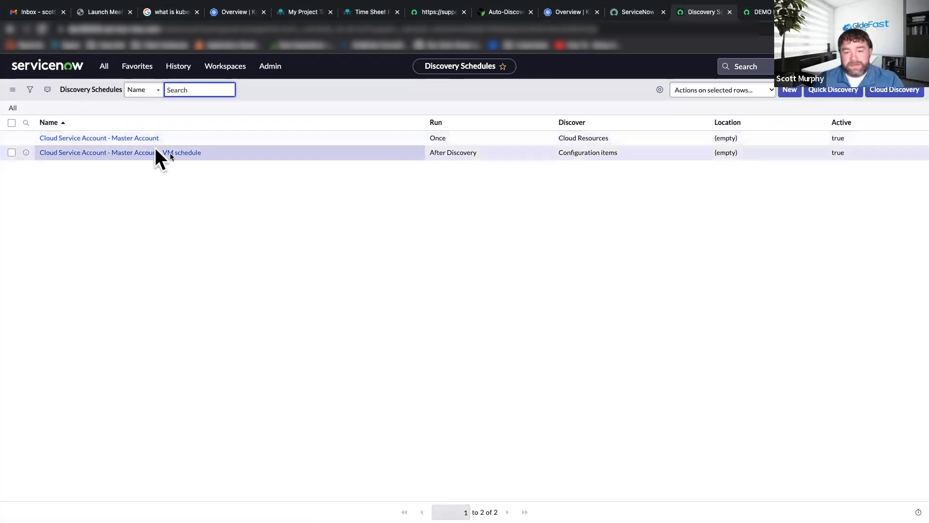
Run Discover now on the "Cloud Service Account - Master Account" schedule and open the new discovery status record.
click(133, 140)
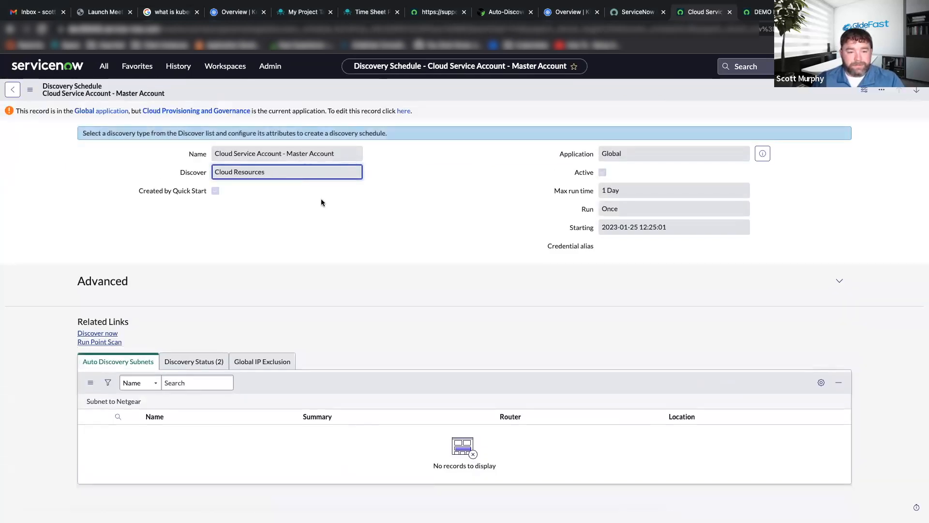
click(103, 333)
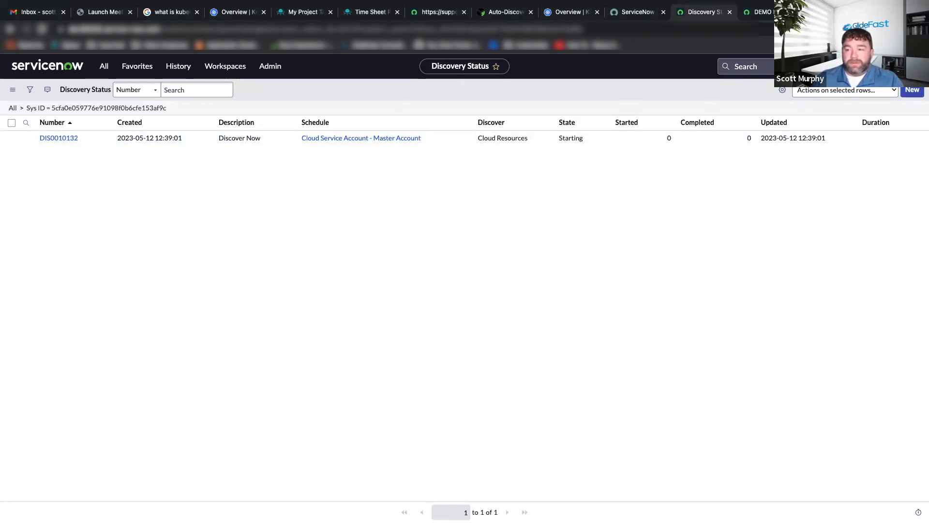
click(65, 139)
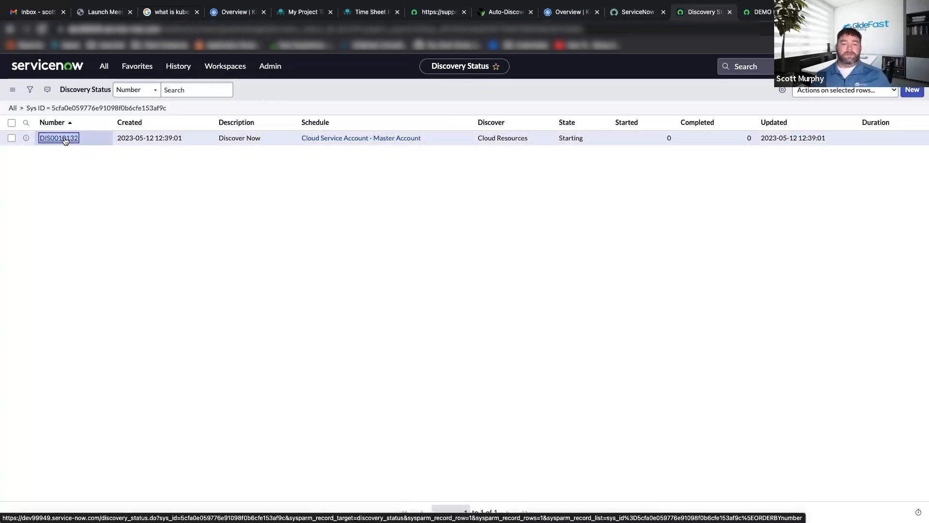
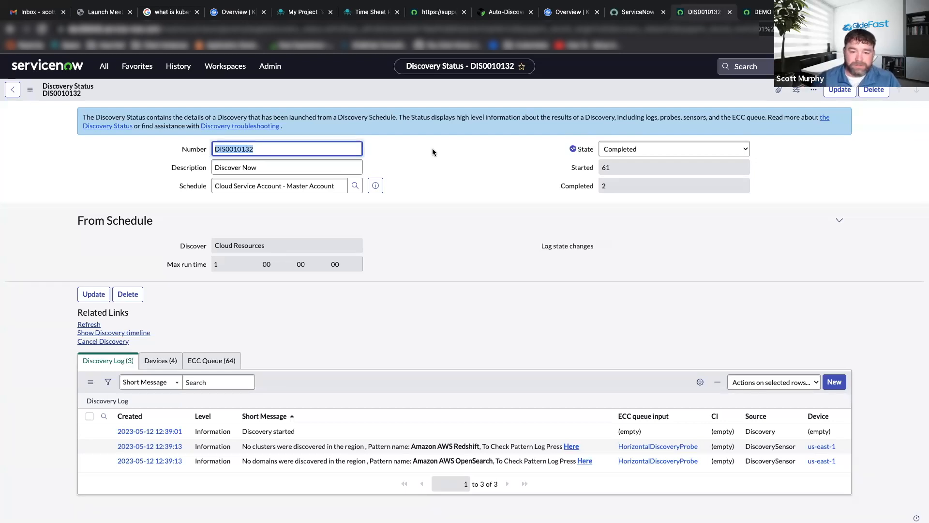
Reload the discovery status record and look through its updated discovery log entries.
click(604, 236)
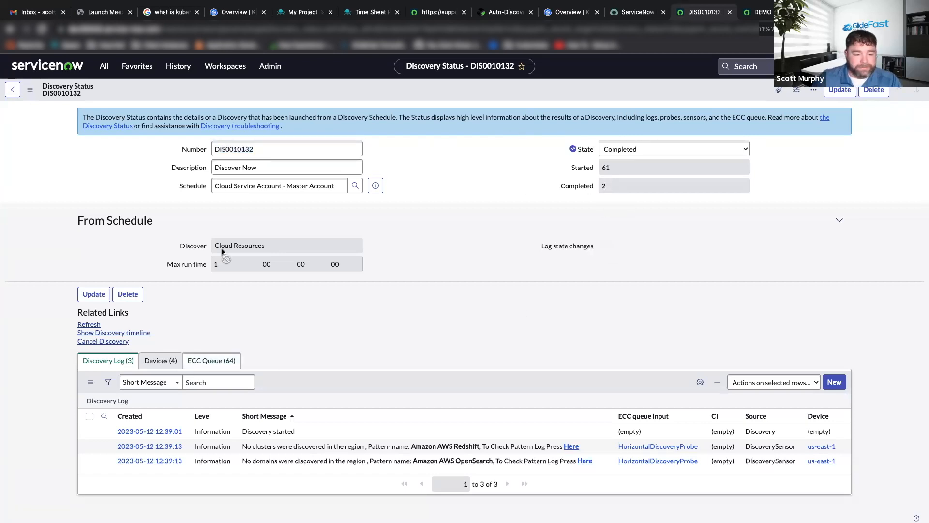
right_click(228, 89)
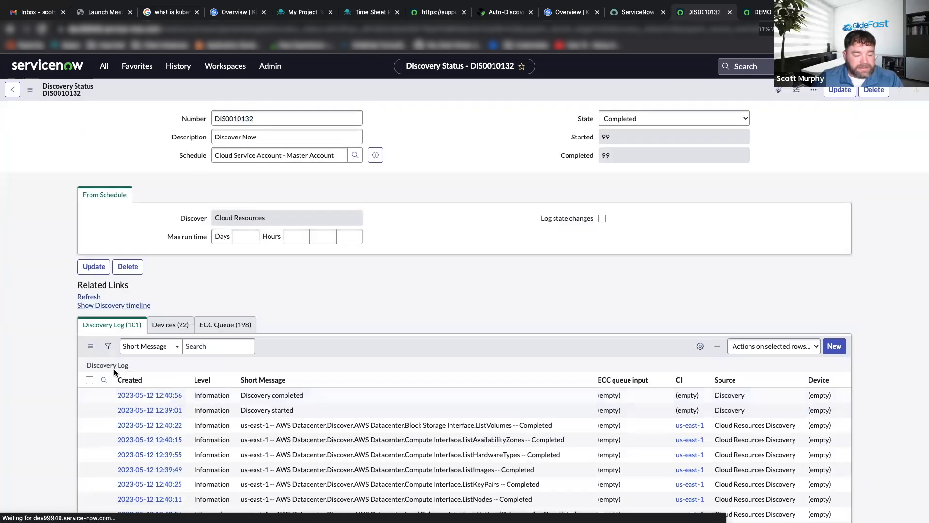
scroll(370, 387, down, 5)
scroll(373, 389, up, 2)
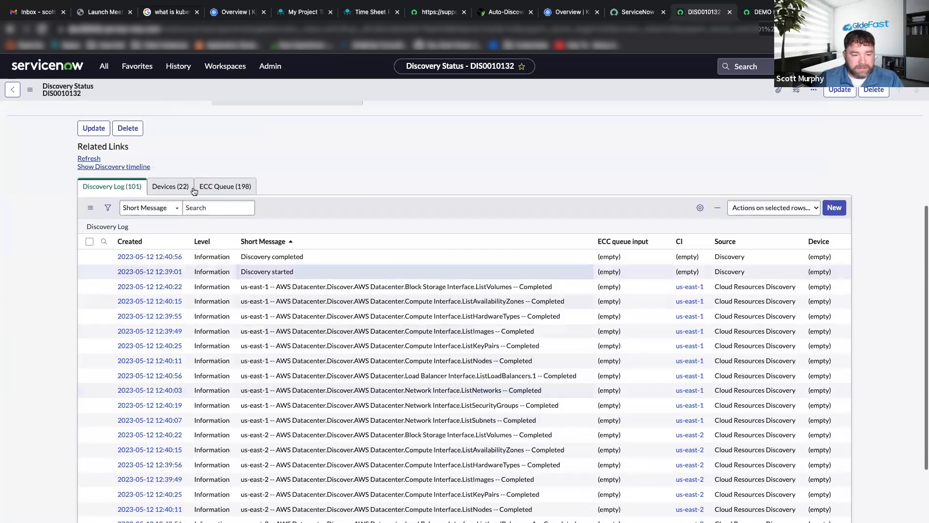
Search the discovery log's short messages for "kuber".
click(210, 204)
text(k)
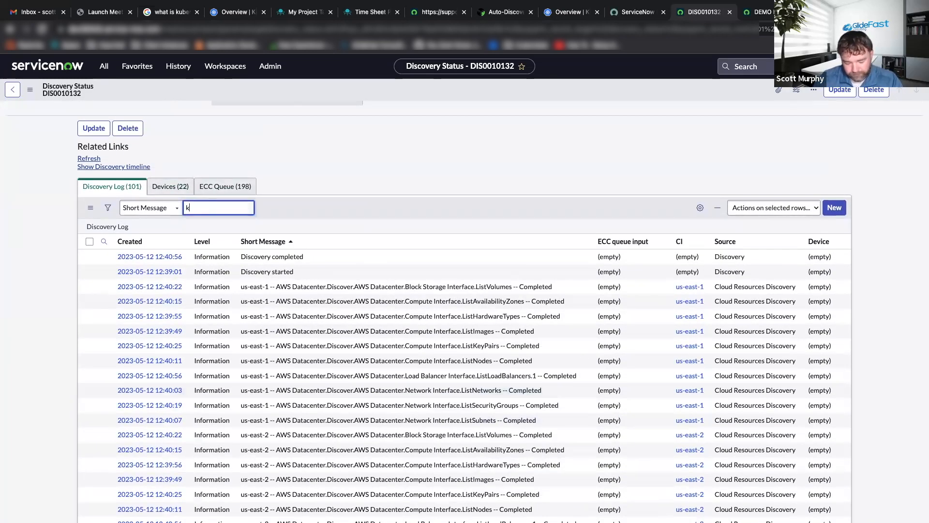
text(uv)
key(BackSpace)
text(ber)
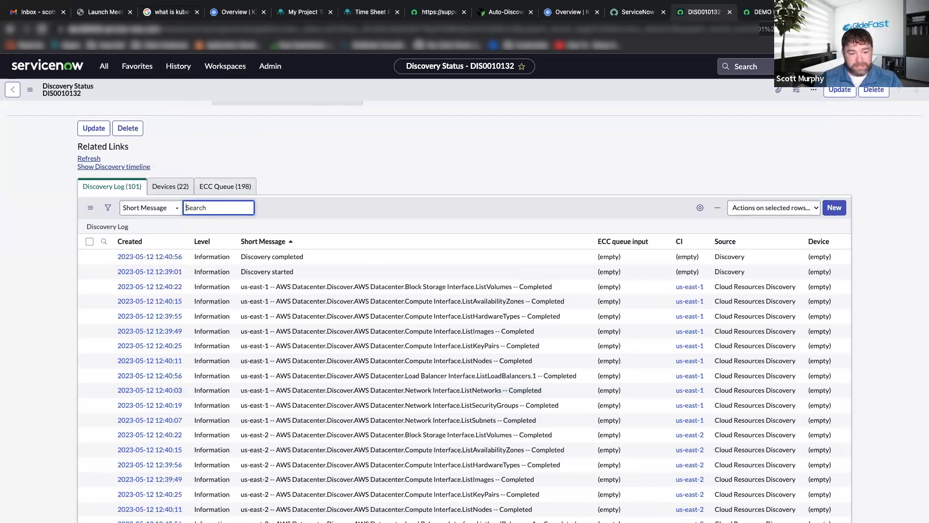
scroll(334, 382, down, 6)
scroll(335, 371, up, 9)
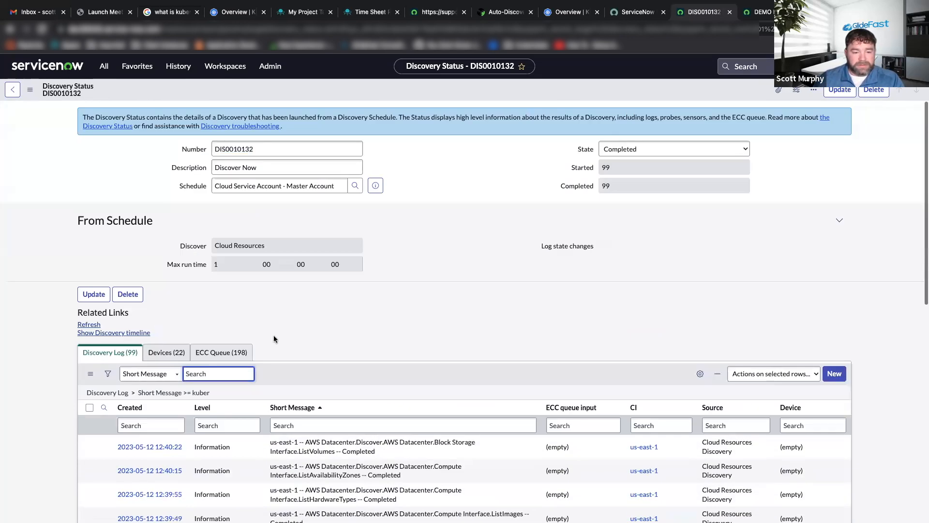
Check the discovery status record's Devices and ECC Queue entries, and return to the Discovery Status list.
click(166, 348)
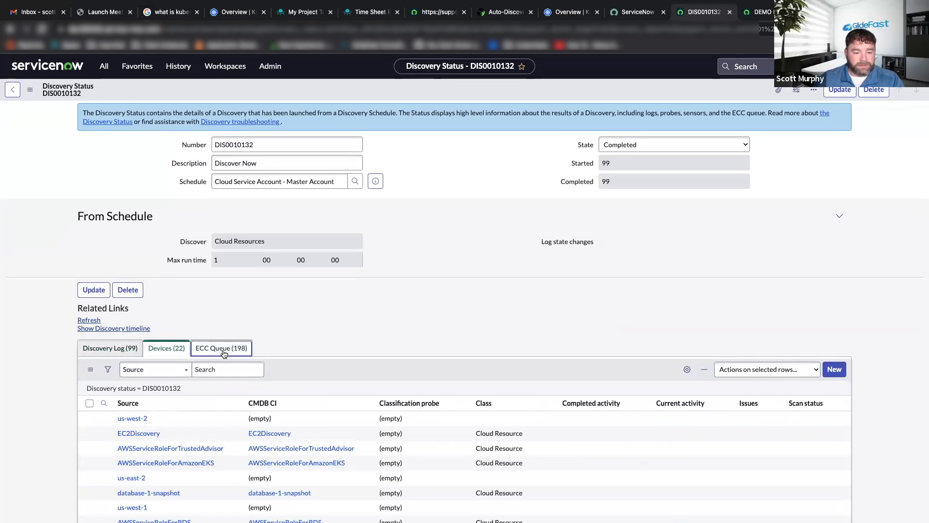
click(223, 352)
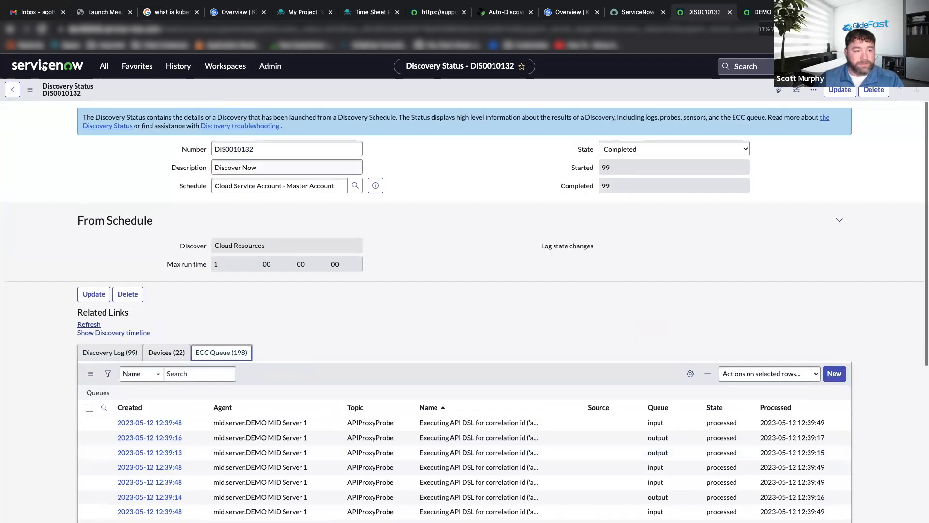
click(12, 90)
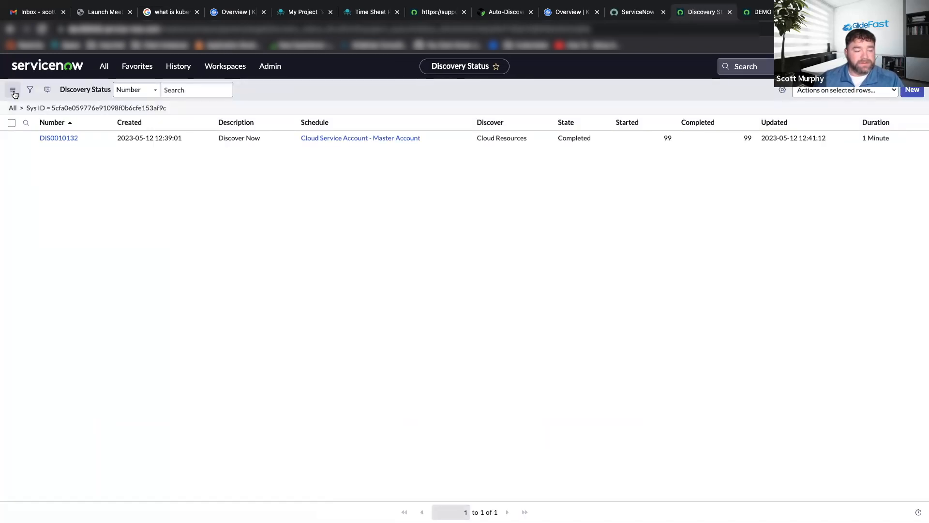
Reopen the "Cloud Service Account - Master Account" schedule and the Discovery Schedules list from the visit history, and refresh the list.
click(179, 66)
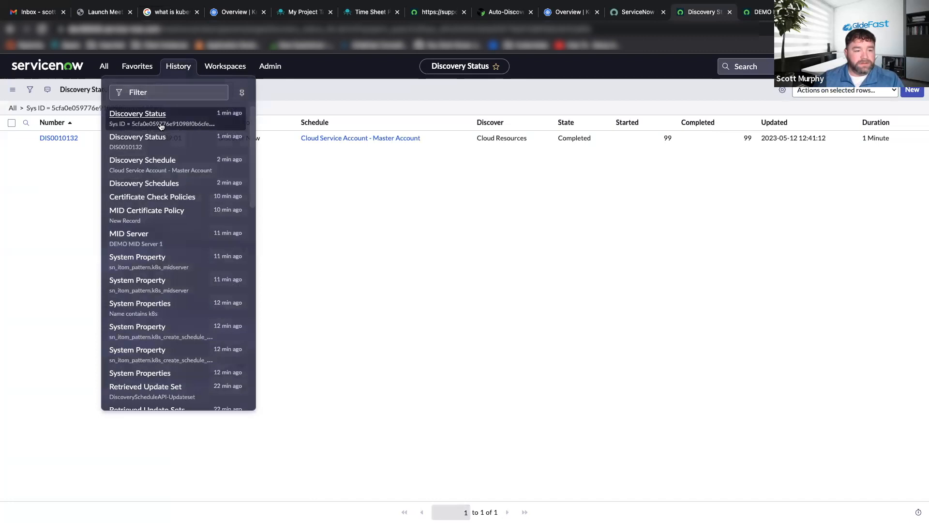
click(153, 159)
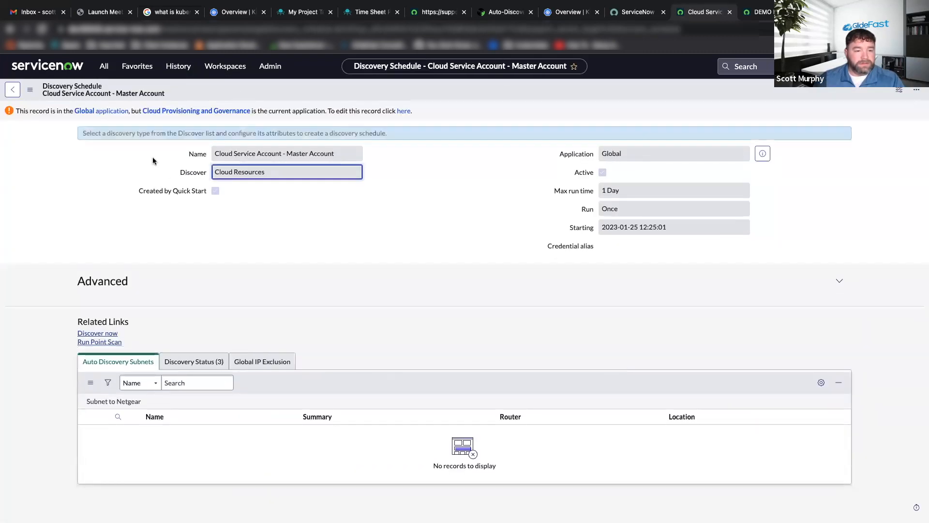
click(141, 66)
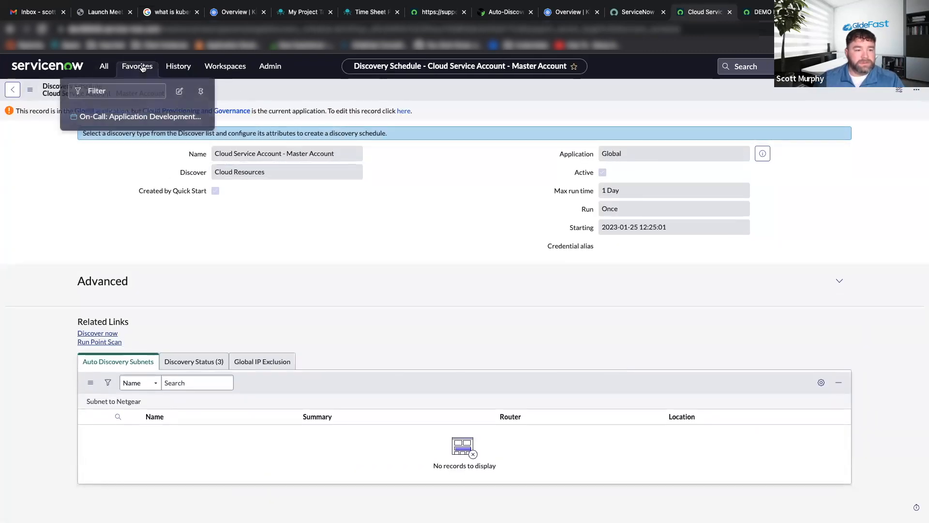
click(179, 66)
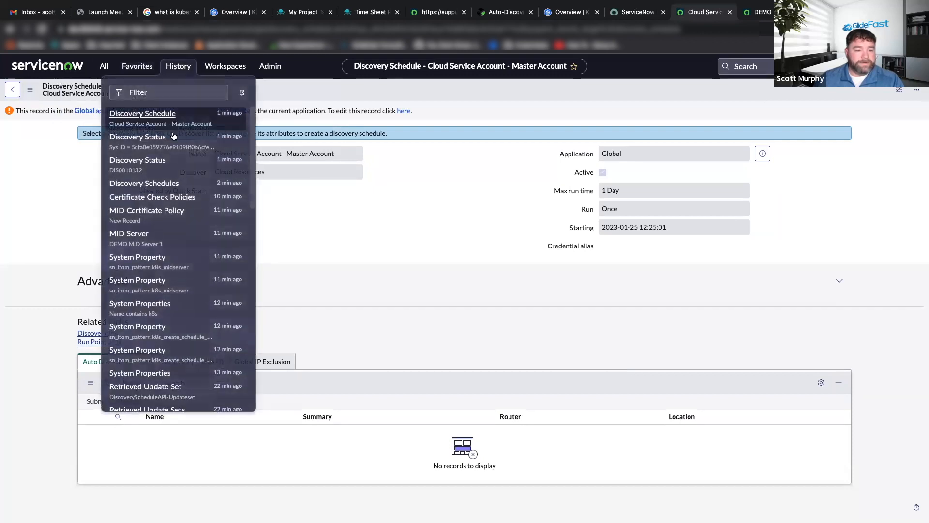
click(163, 183)
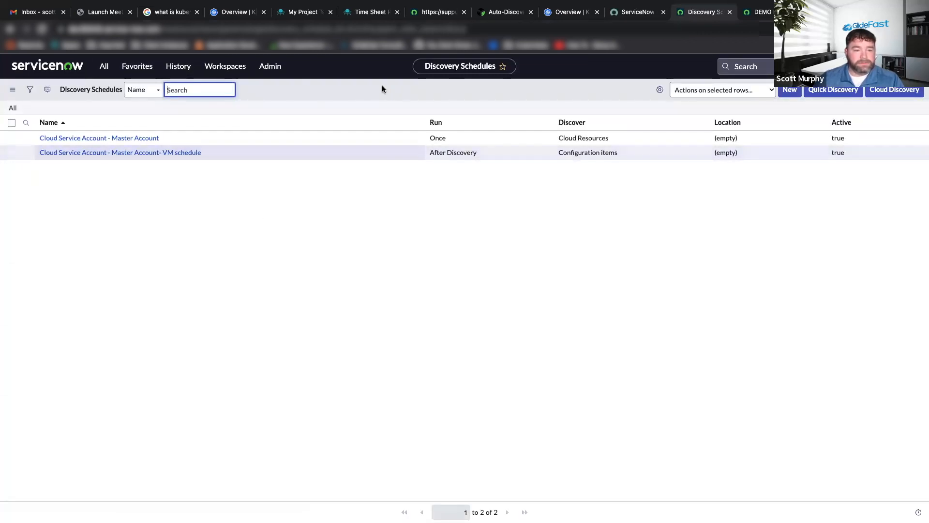
right_click(331, 85)
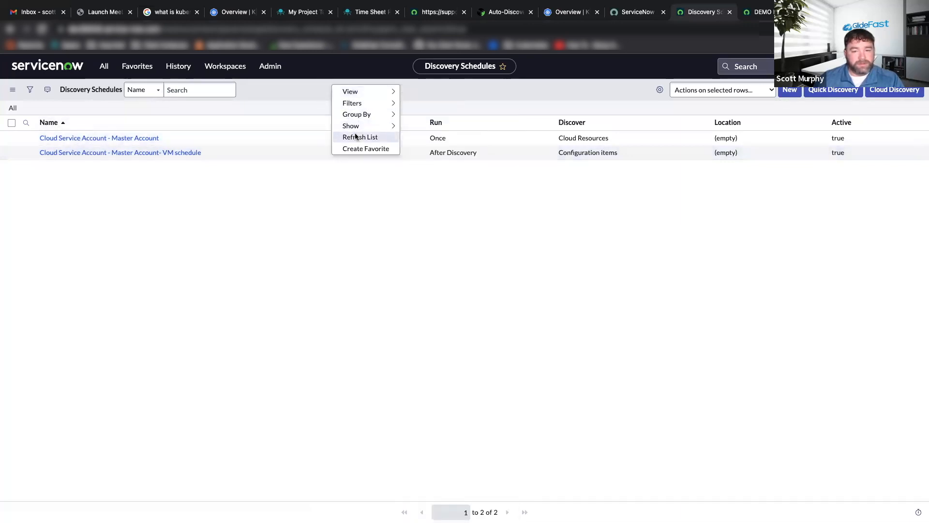
click(356, 137)
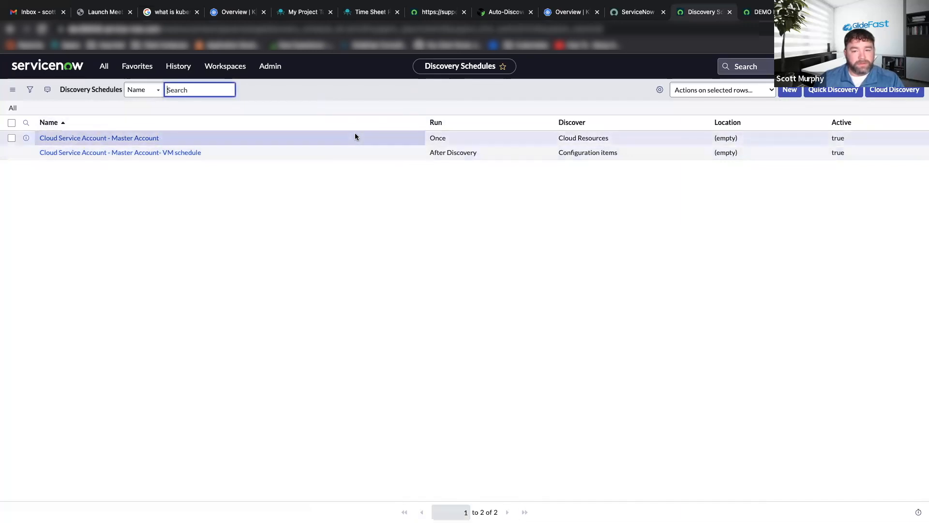
Reopen discovery status DIS0010132 from the visit history and look through its ECC Queue entries.
click(177, 69)
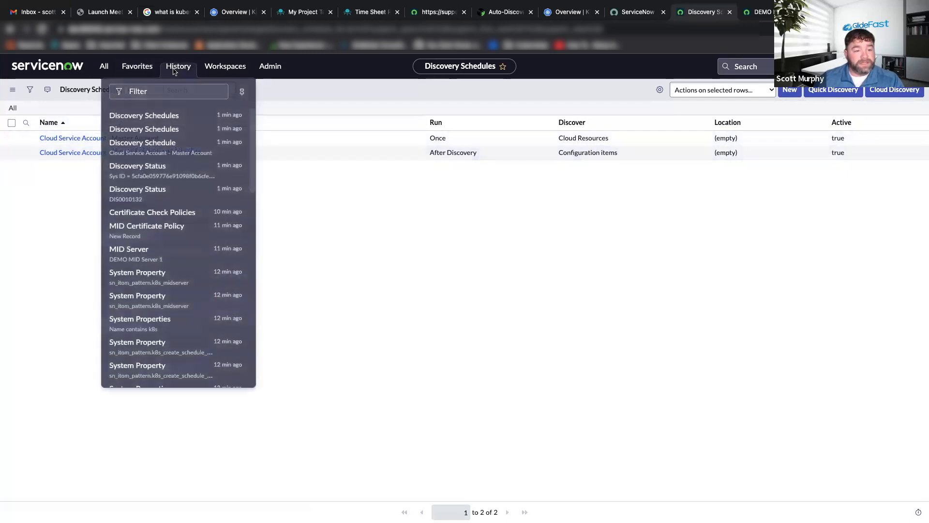
click(138, 188)
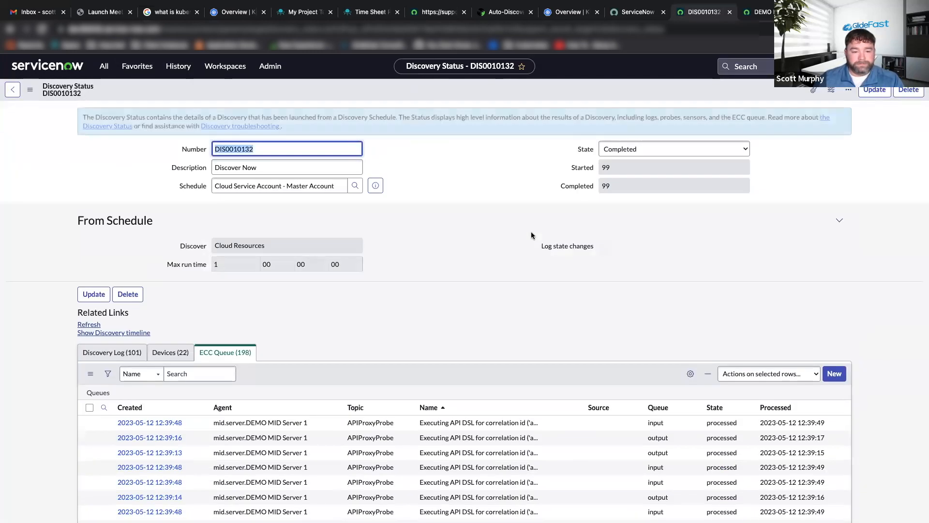
scroll(315, 245, down, 3)
scroll(314, 246, down, 4)
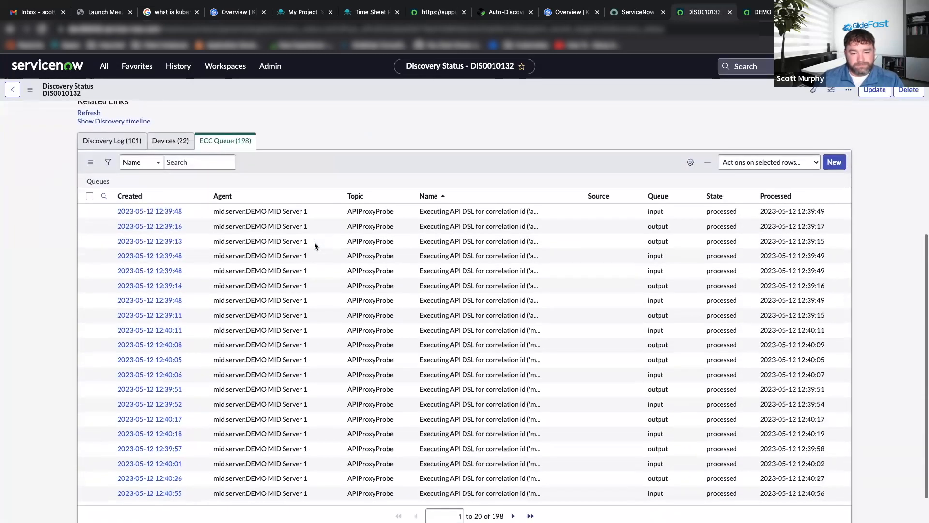
scroll(315, 245, up, 1)
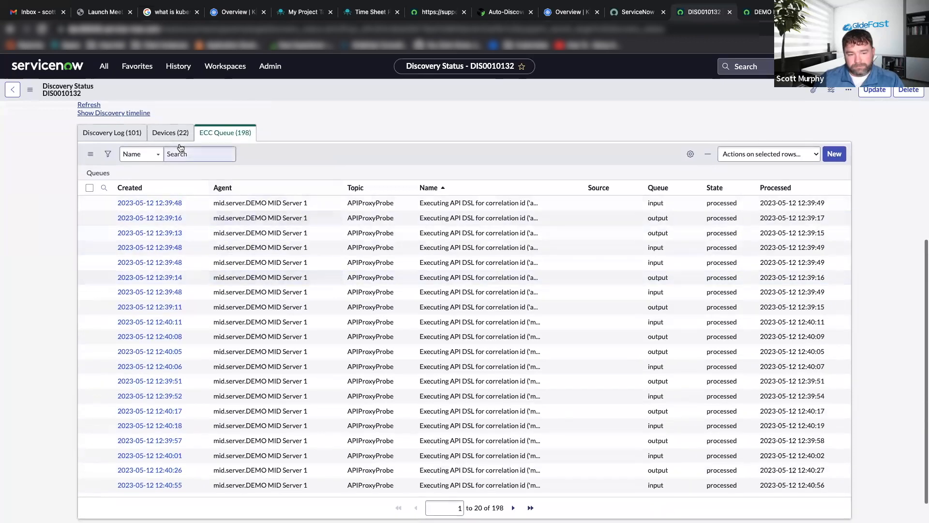
Review the Devices entries of the discovery status for the discovered cloud resources and their CMDB CIs.
click(168, 133)
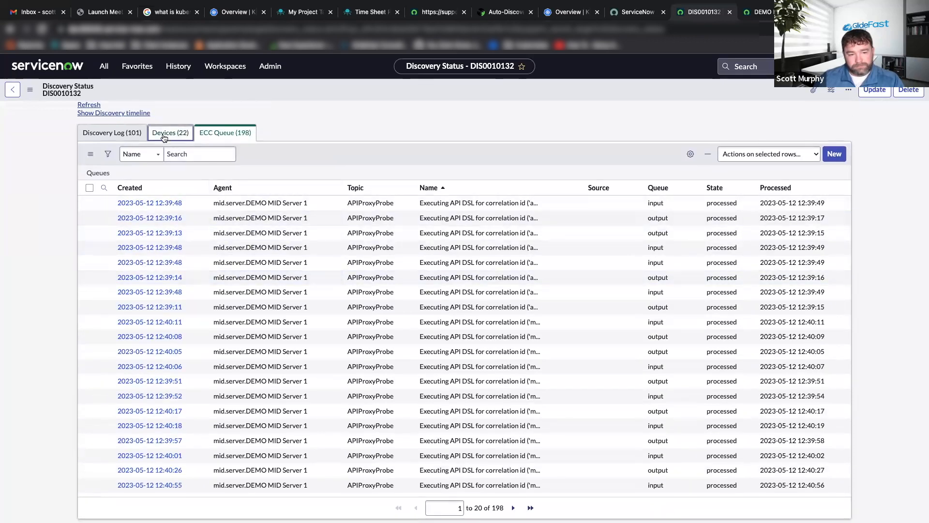
click(121, 137)
click(166, 134)
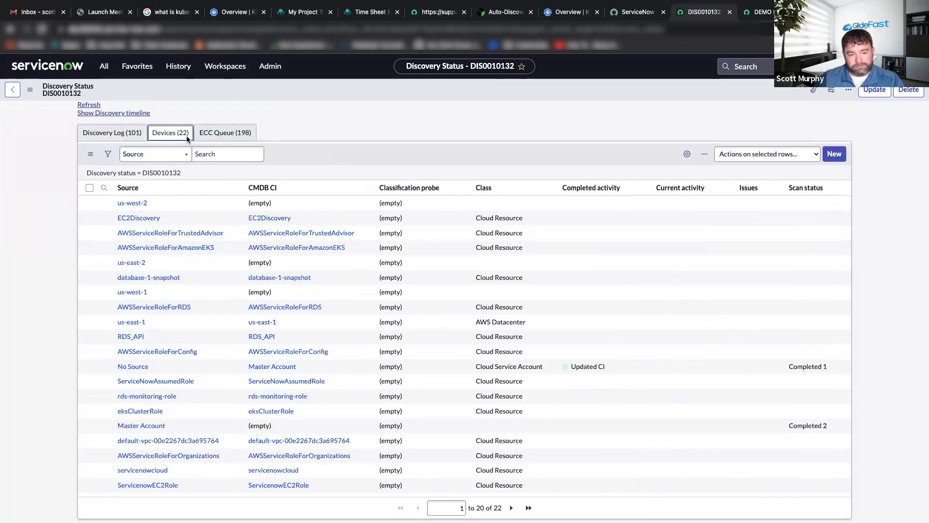
scroll(363, 268, down, 1)
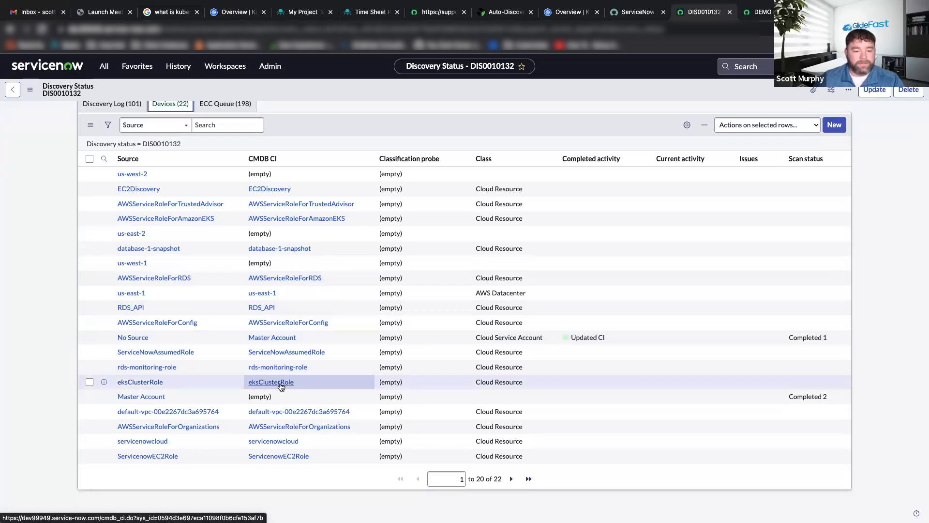
scroll(274, 383, up, 5)
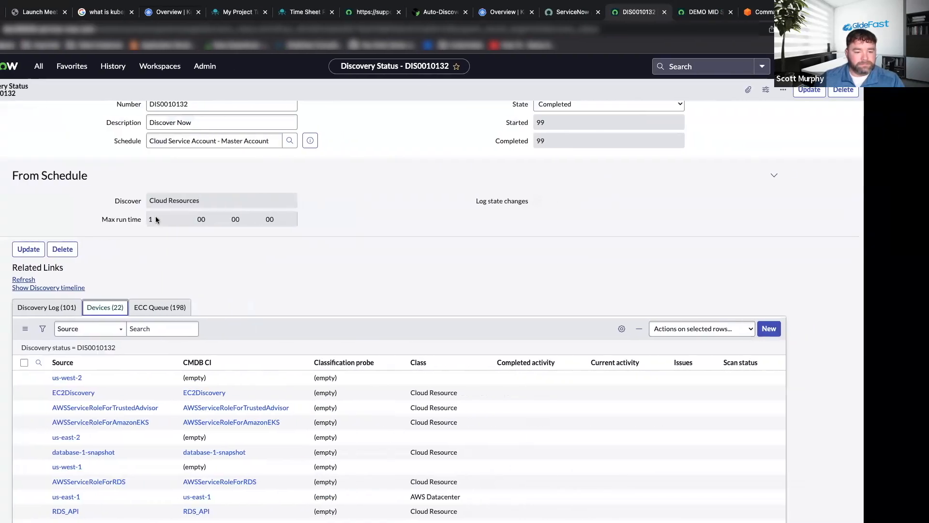
Filter the discovery log to short messages containing "Kuber" and open the pattern log of the Kubernetes Discovery and Schedule Creator entry.
click(112, 308)
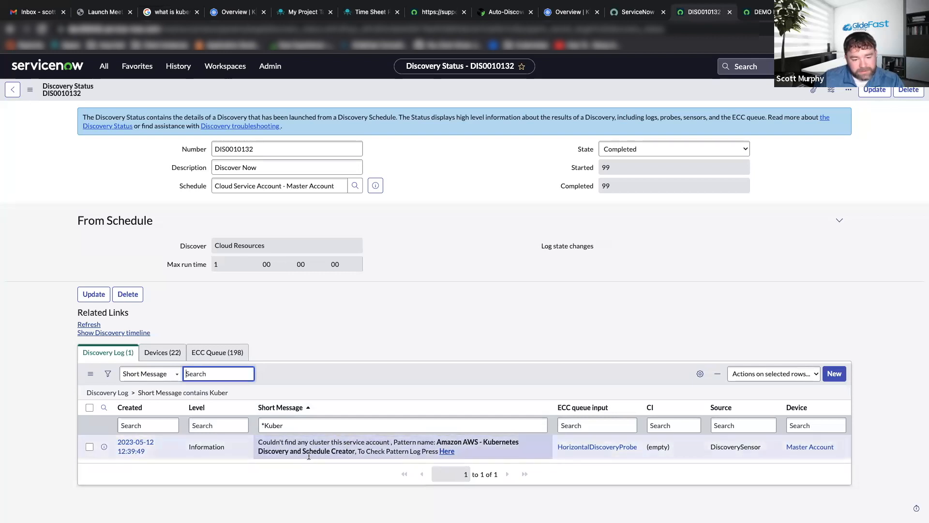
click(444, 452)
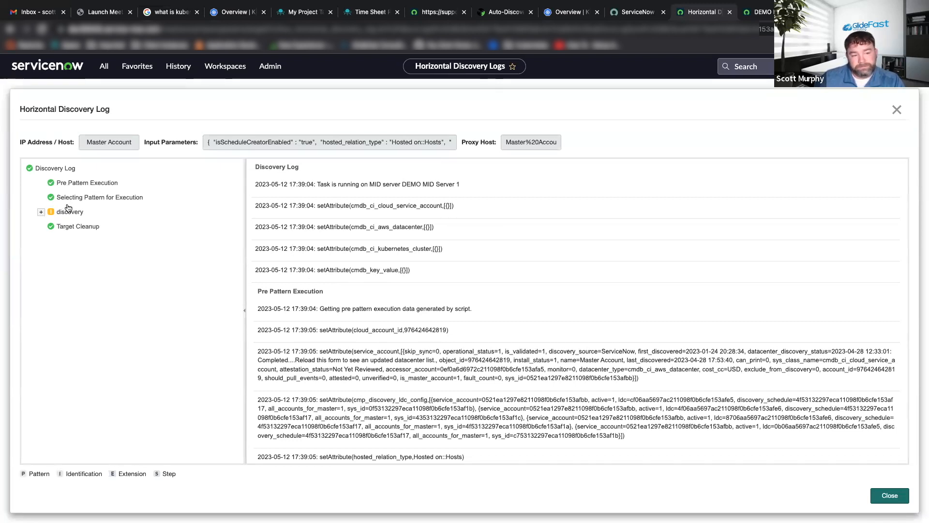
Expand the discovery section of the pattern log, read the "Verify if we got any clusters" step, and close the log.
click(41, 212)
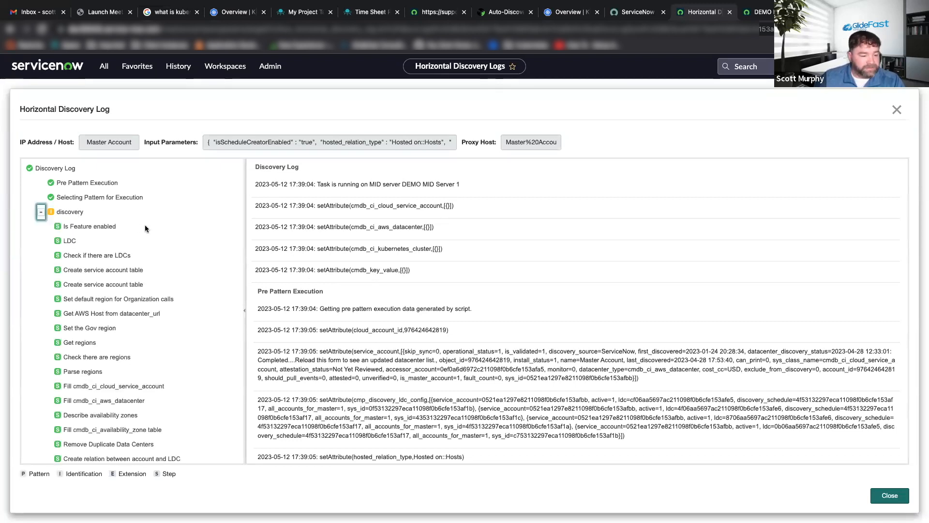
scroll(144, 224, down, 3)
click(123, 441)
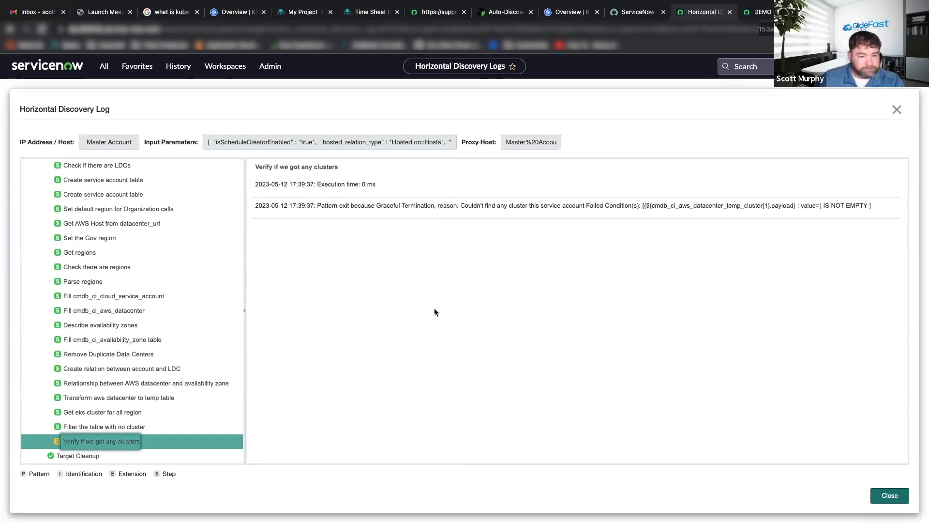
click(889, 495)
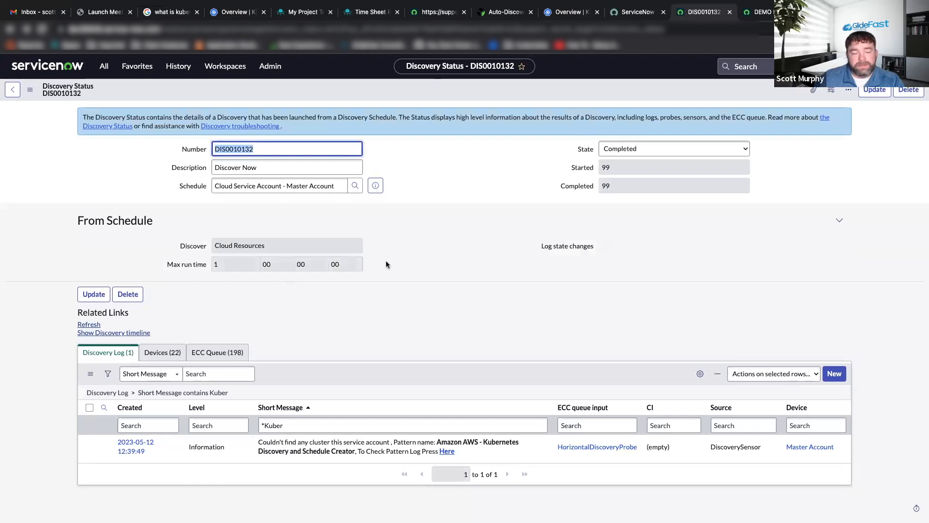
Switch to the AWS console and open the Roles list in the IAM service.
key(ctrl+Right)
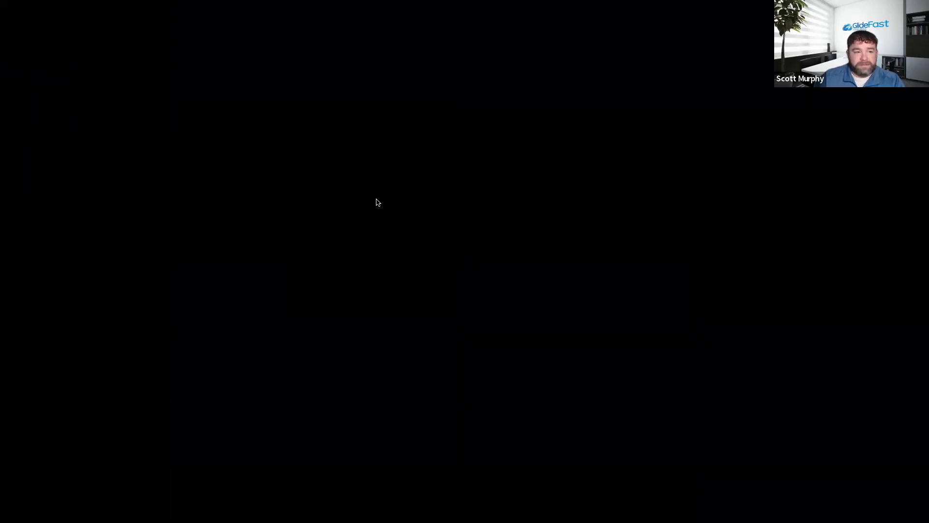
key(ctrl+Left)
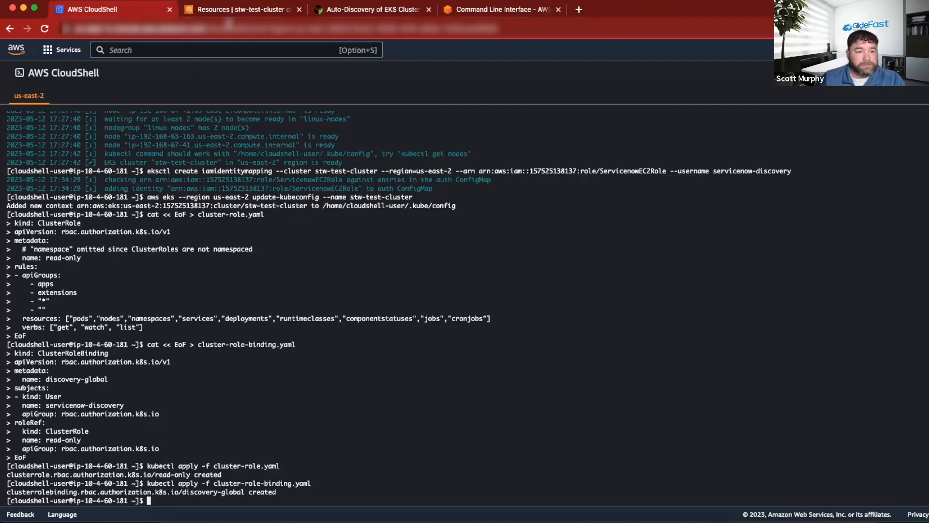
click(240, 10)
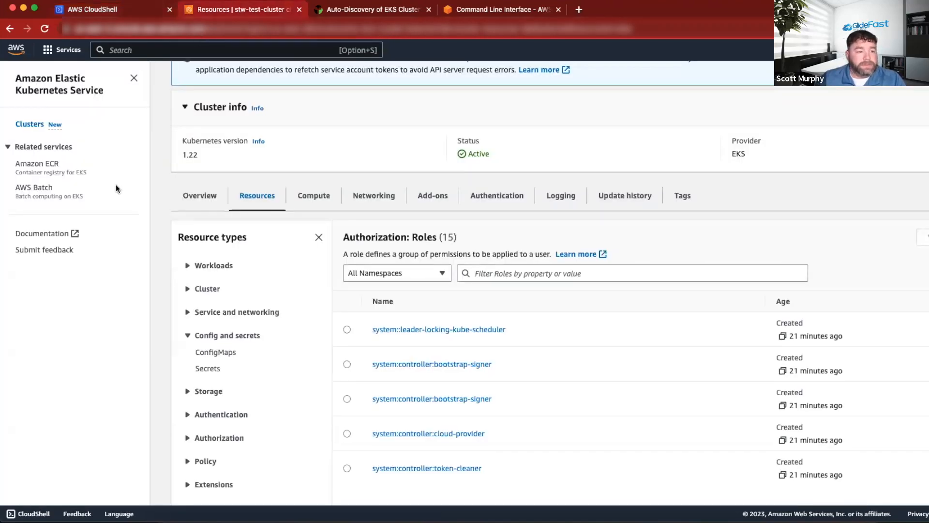
scroll(116, 185, up, 4)
click(62, 50)
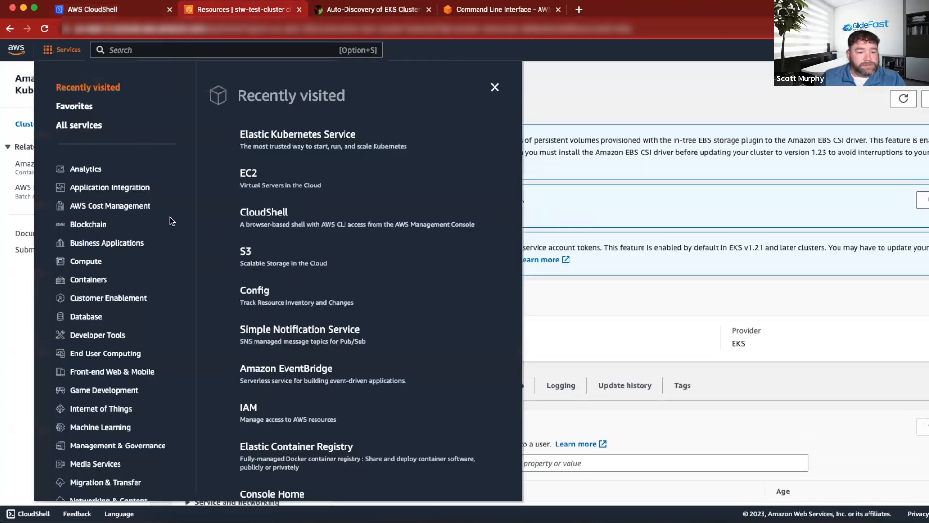
scroll(250, 314, down, 3)
click(249, 330)
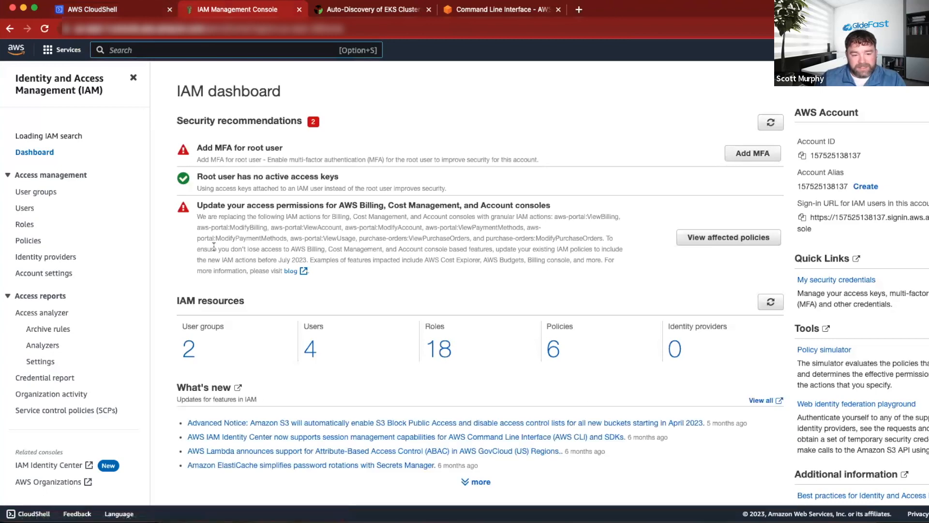
click(25, 228)
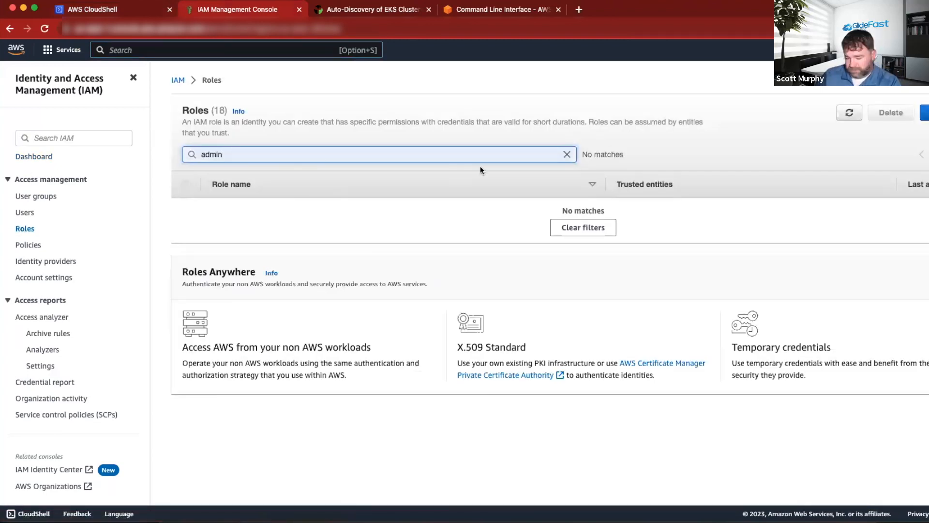
Clear the "admin" search filter and look through the full list of IAM roles for the ServiceNow roles.
click(567, 154)
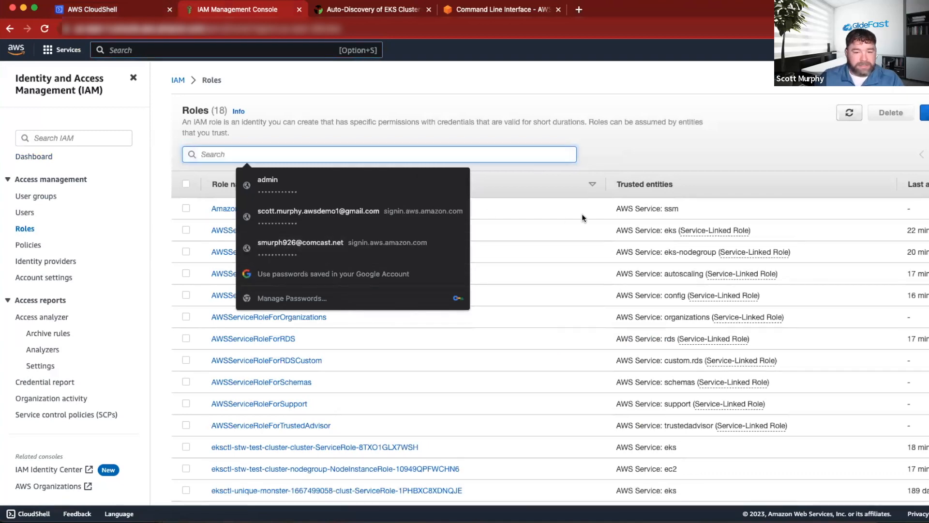
click(625, 140)
scroll(415, 313, down, 5)
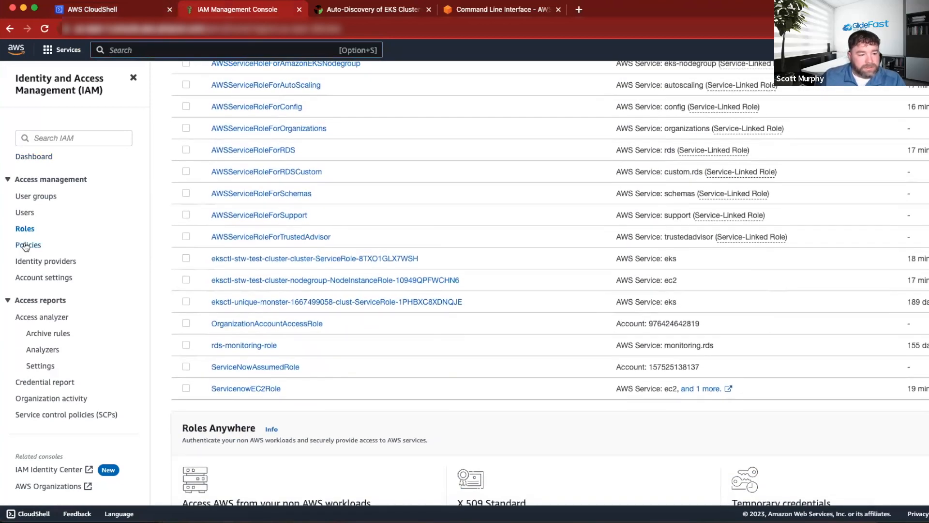
scroll(417, 254, up, 4)
scroll(417, 254, up, 2)
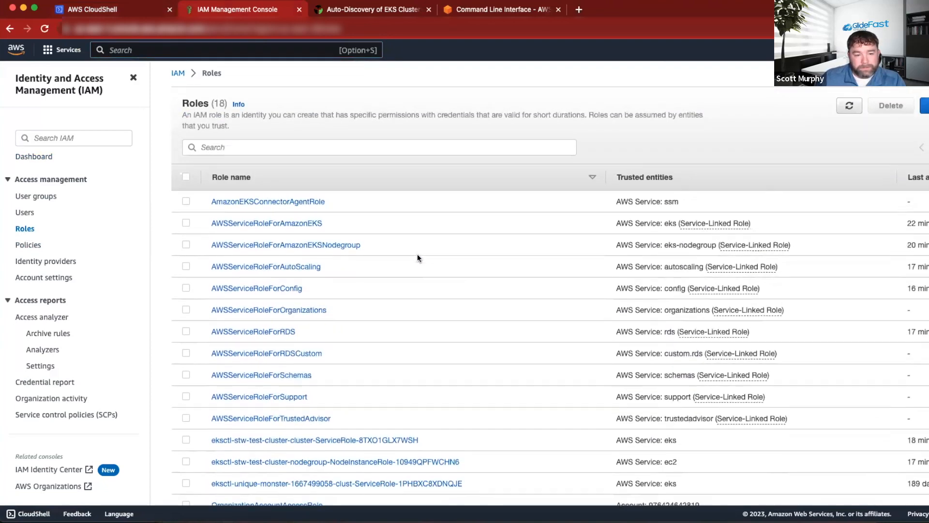
scroll(417, 253, down, 4)
scroll(417, 255, down, 3)
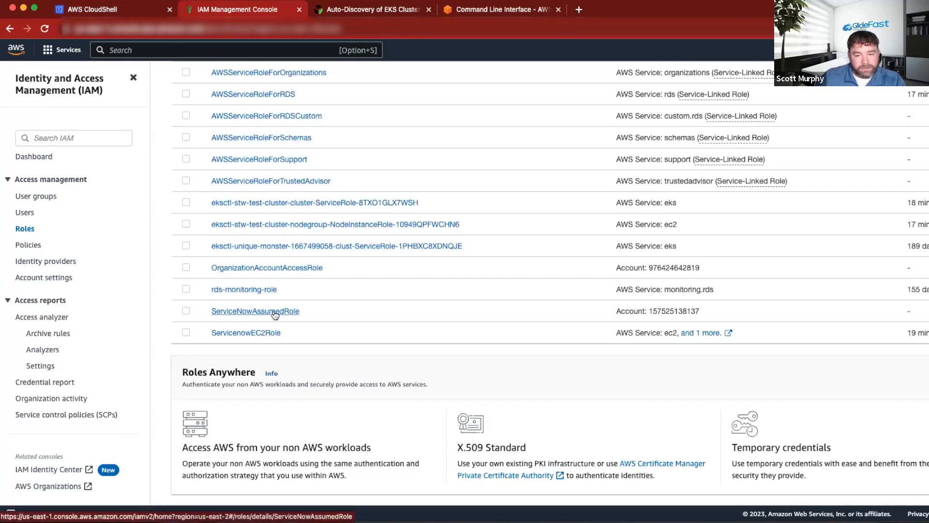
Open the ServiceNowAssumedRole and review its trust relationships and attached permissions policies.
click(275, 313)
scroll(298, 314, down, 3)
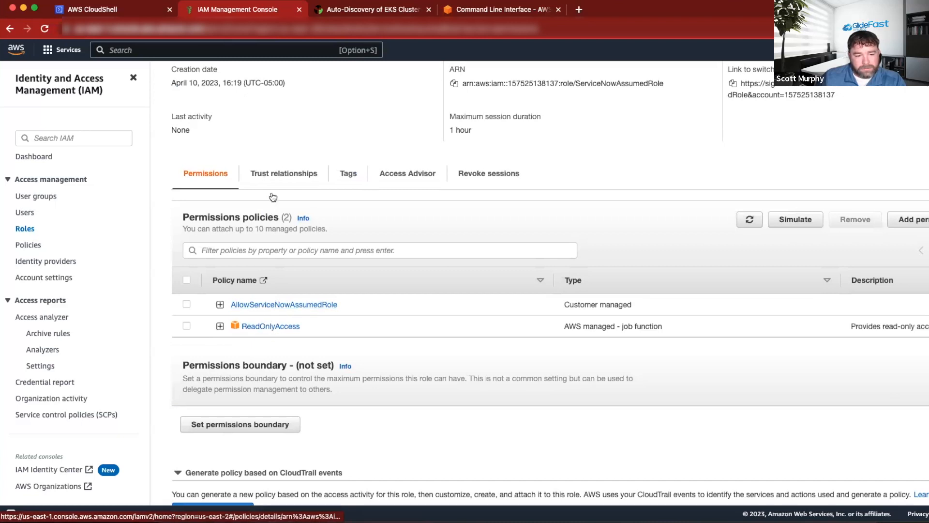
click(277, 178)
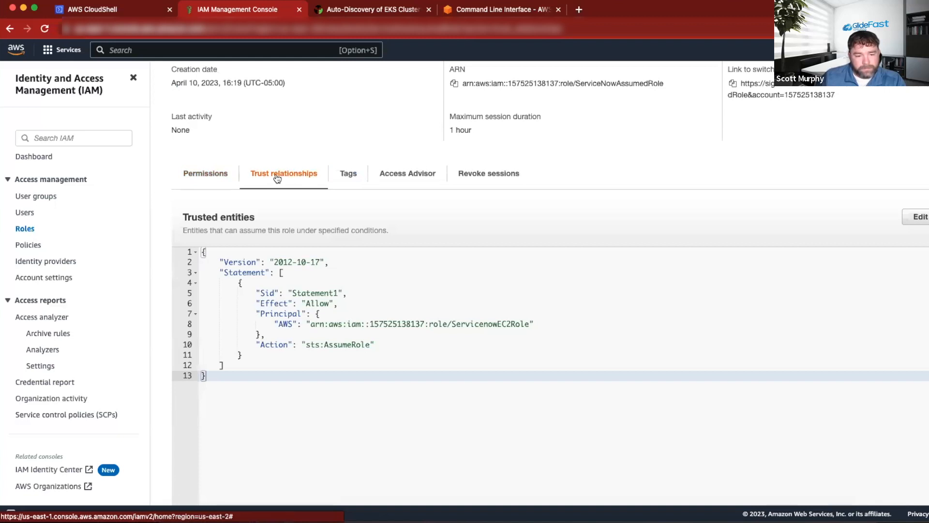
click(206, 175)
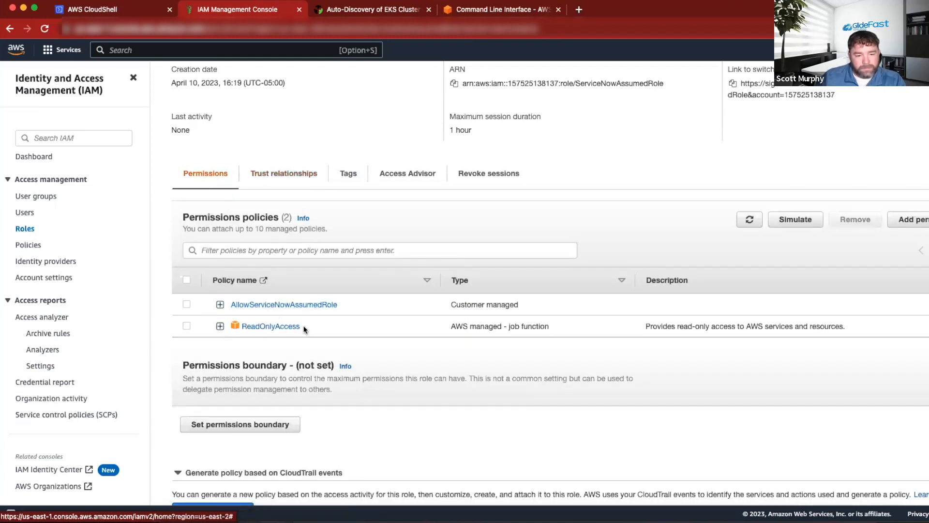
scroll(304, 327, down, 3)
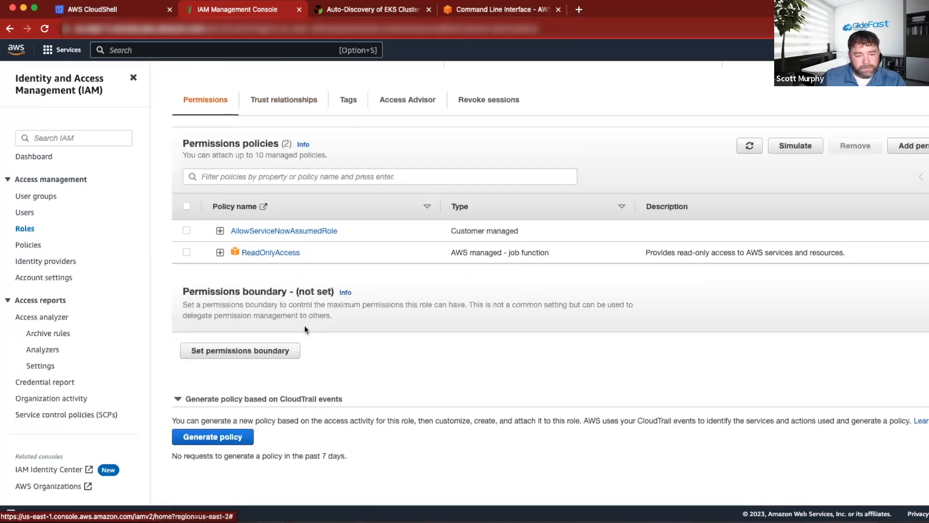
Open the IAM Policies list and look over the customer managed policies.
click(29, 245)
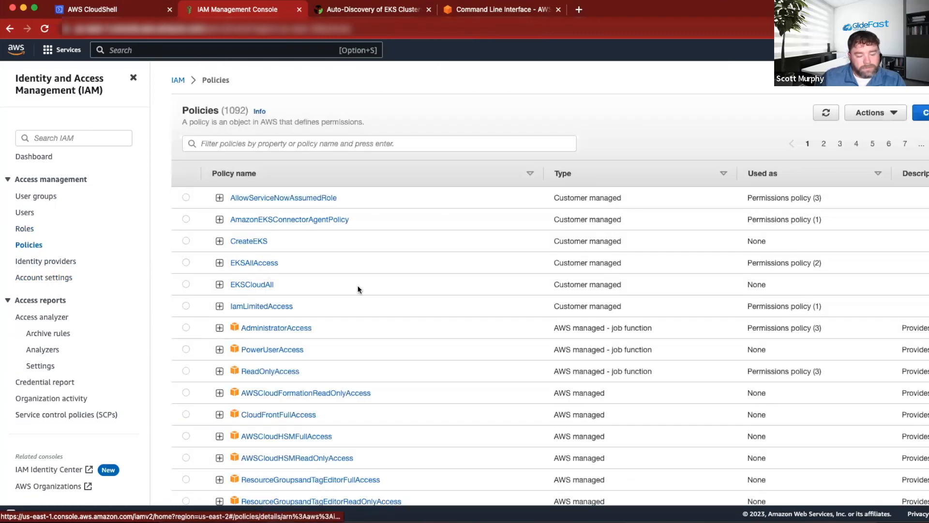
scroll(385, 218, down, 3)
scroll(392, 217, up, 3)
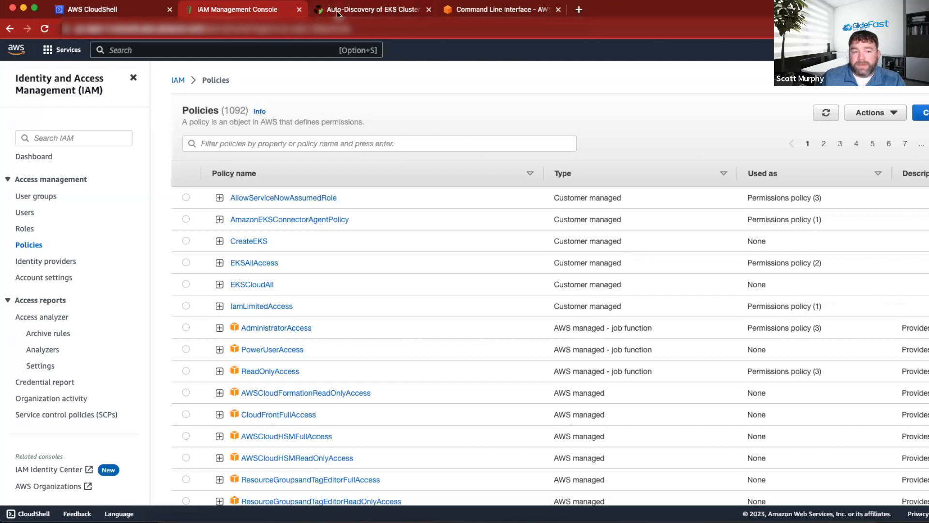
Switch to the other browser profile and sign in to its AWS account as root user with the saved email and password.
click(928, 28)
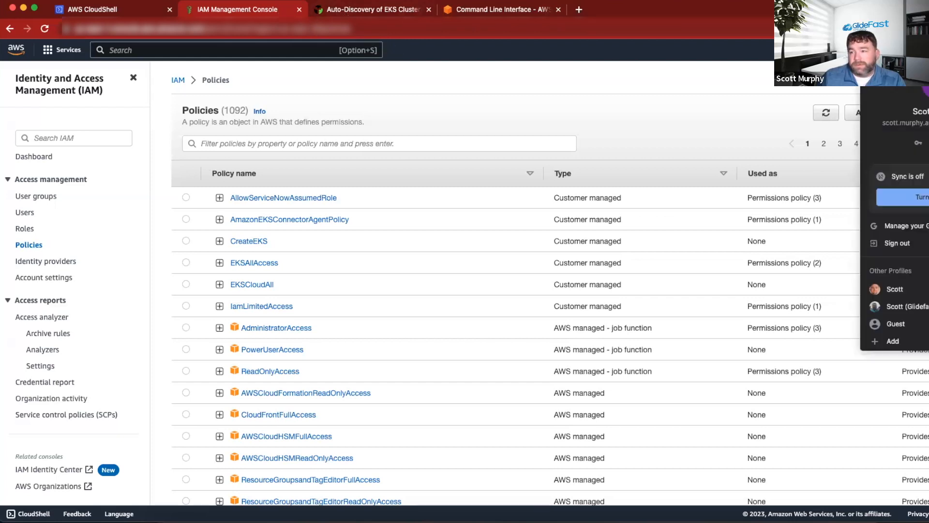
click(893, 290)
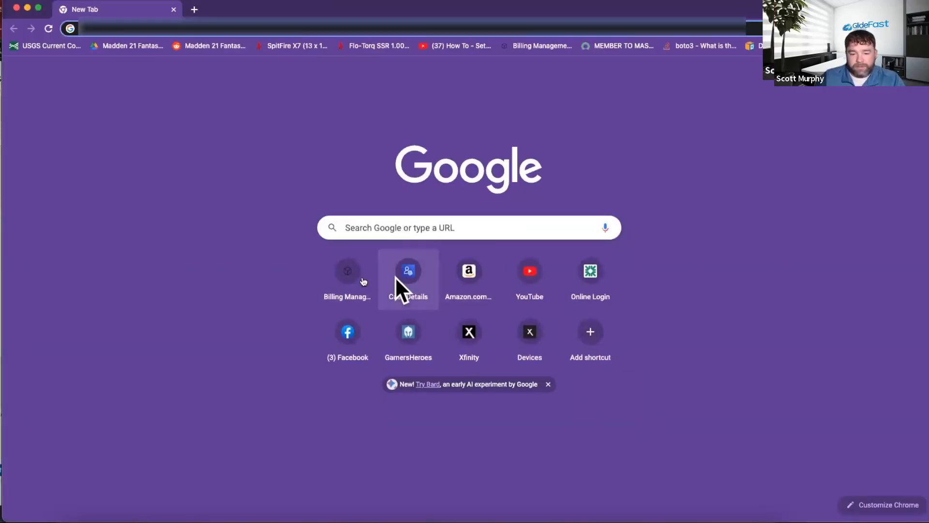
click(363, 281)
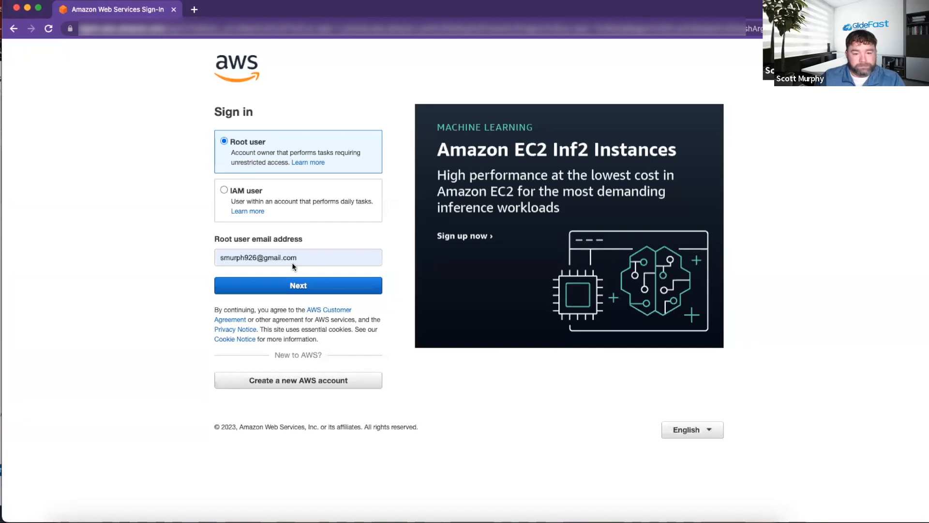
click(291, 278)
click(265, 178)
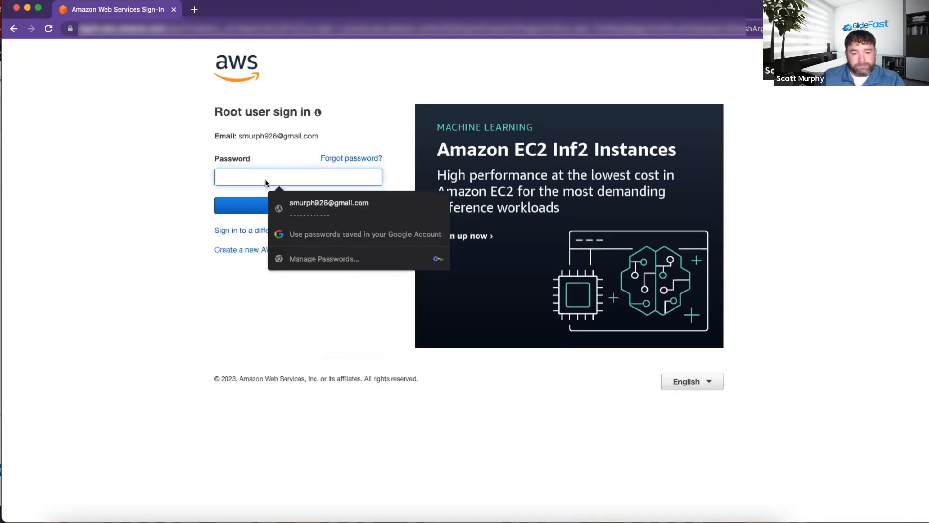
click(295, 201)
click(296, 205)
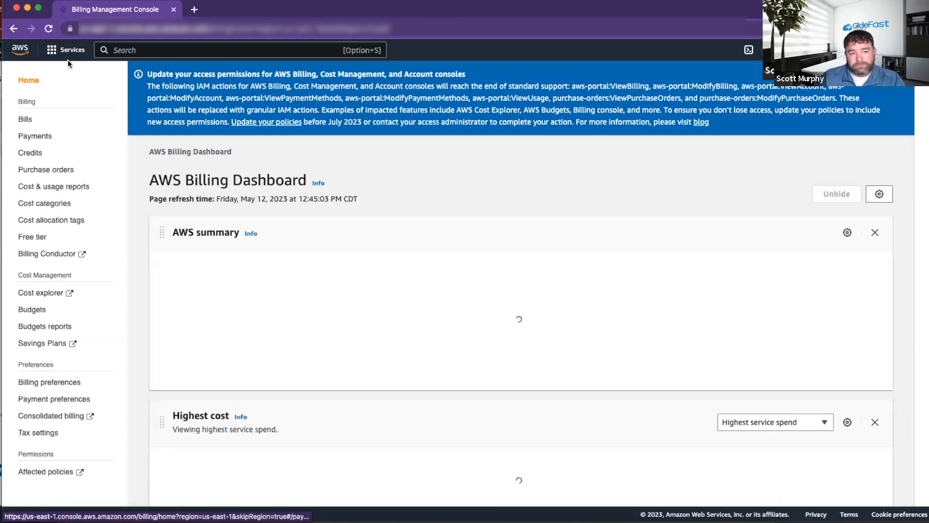
Go to the IAM service of this account, check its Users, and open the Roles list.
click(69, 50)
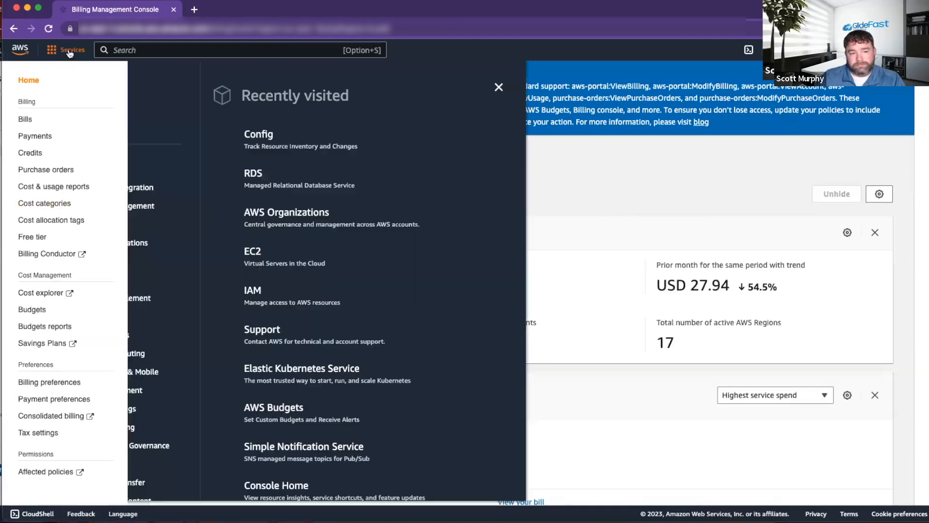
click(255, 291)
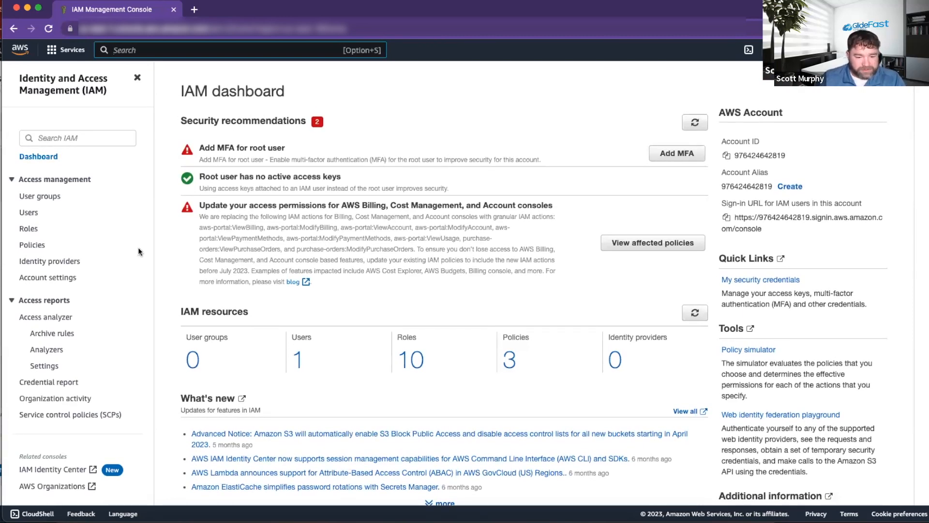
scroll(37, 214, down, 1)
click(29, 213)
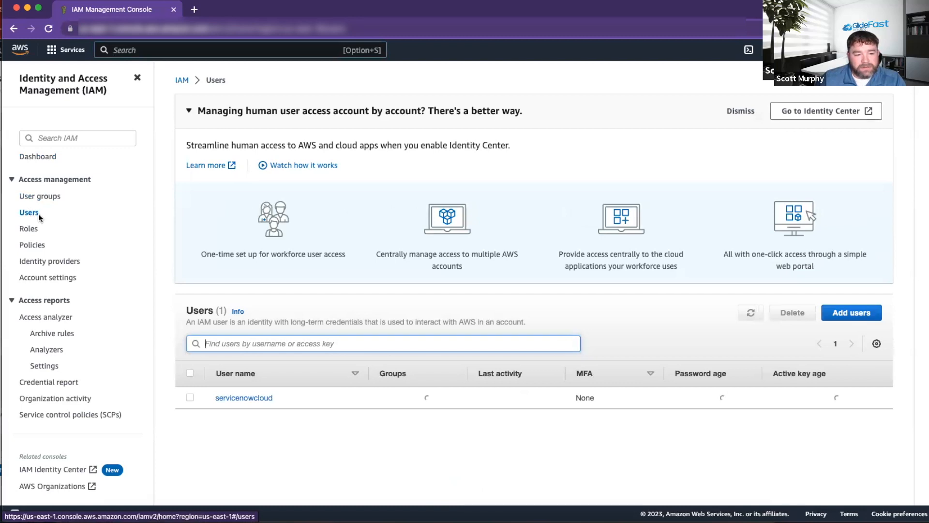
click(28, 231)
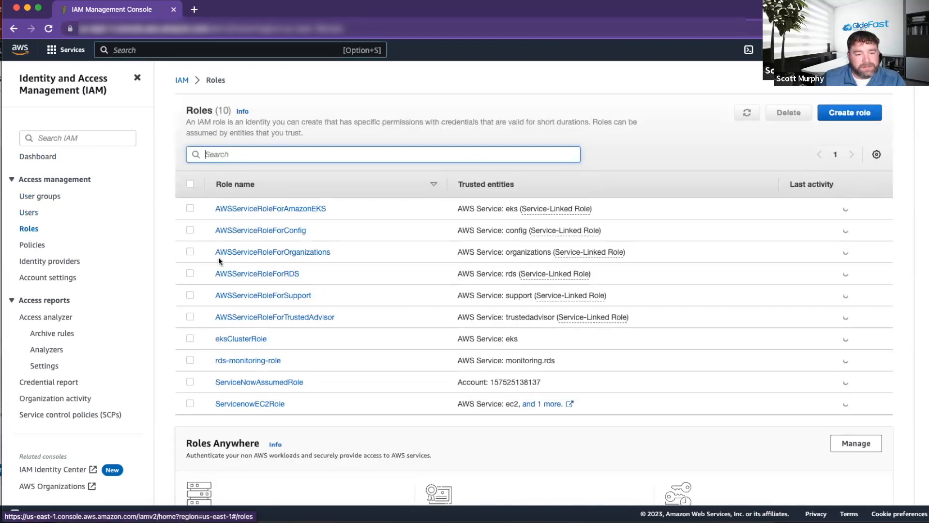
Open the ServicenowEC2Role, review its trust relationships and permissions, and open its attached ServiceNowAssumedRole policy.
scroll(28, 237, down, 2)
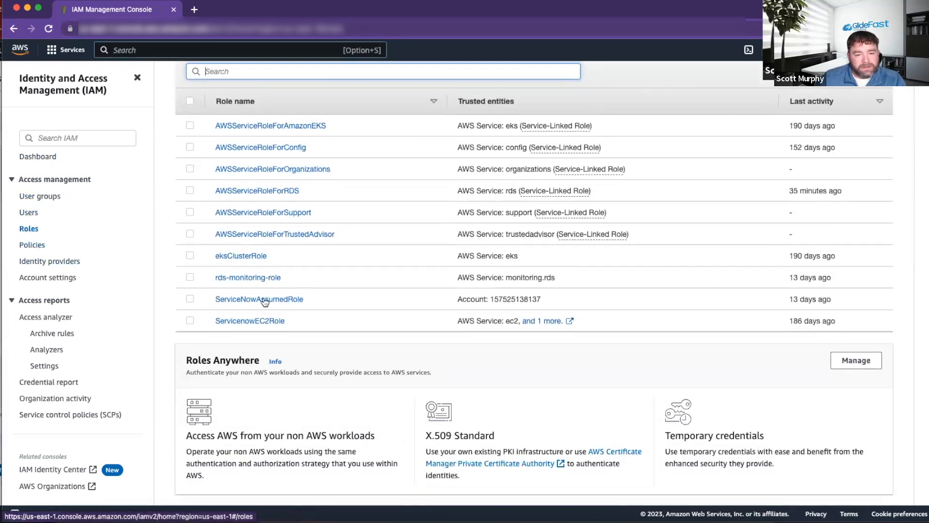
click(265, 321)
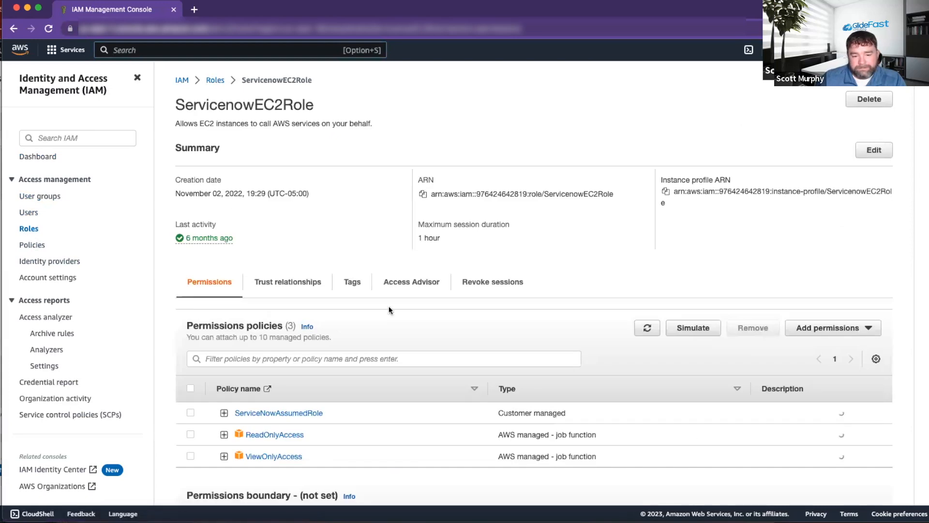
scroll(360, 314, down, 2)
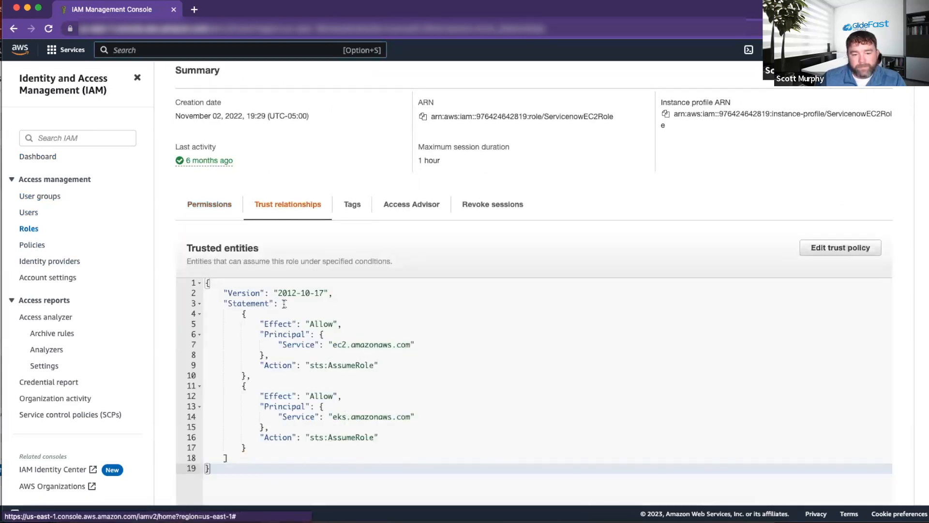
click(227, 204)
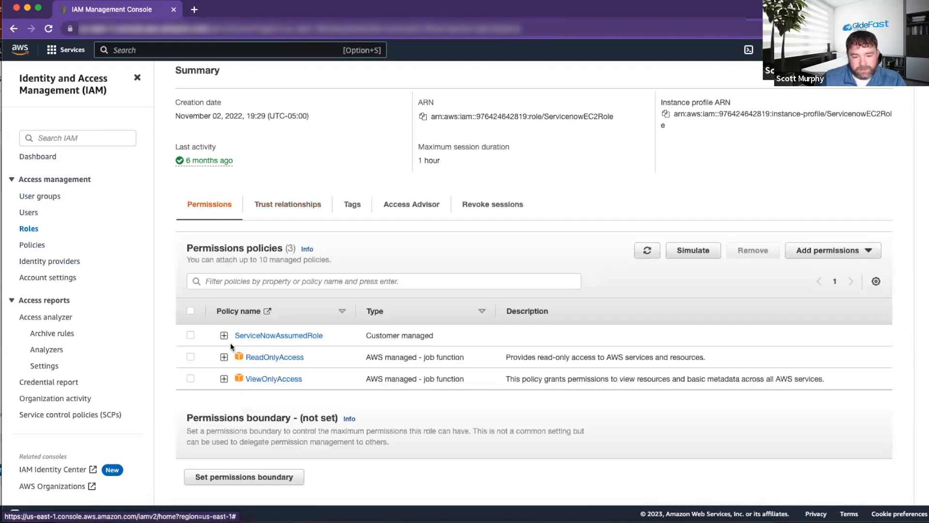
click(254, 334)
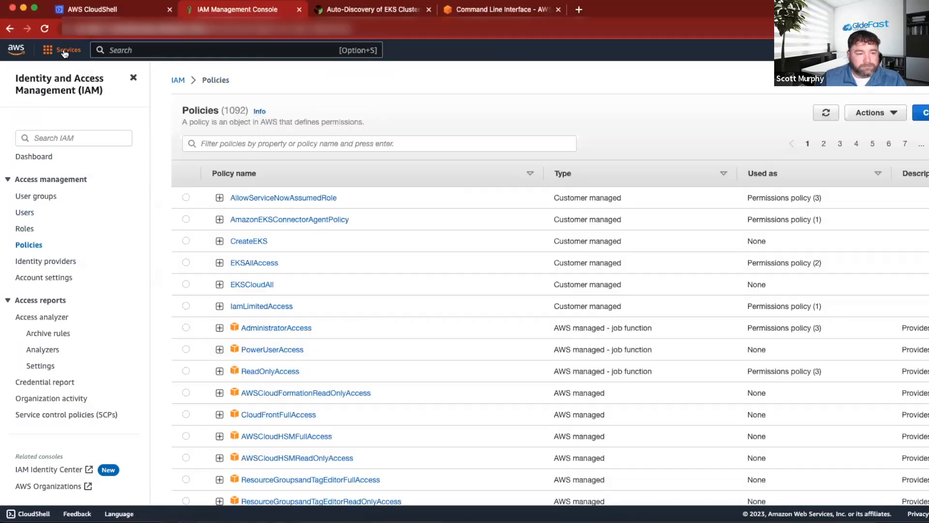
Open stw-test-cluster in Elastic Kubernetes Service from the original account's console and review its overview details.
click(62, 50)
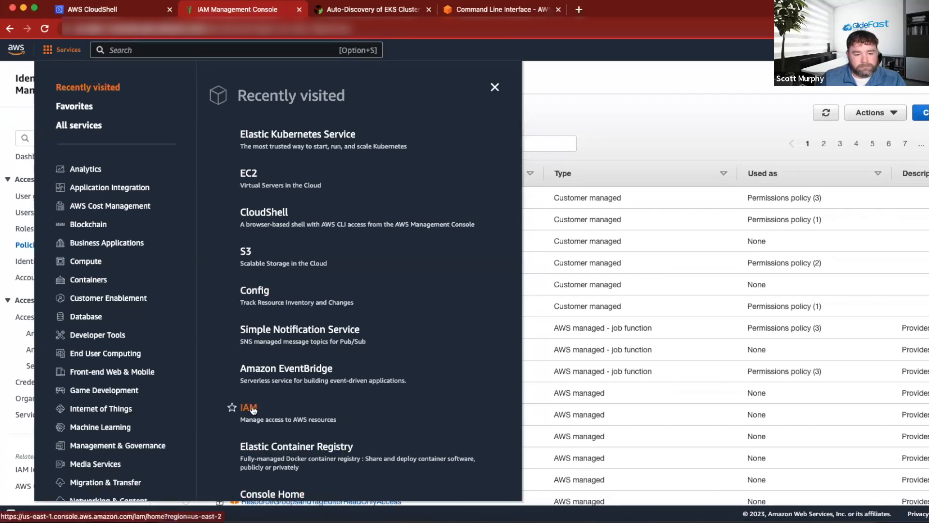
click(296, 151)
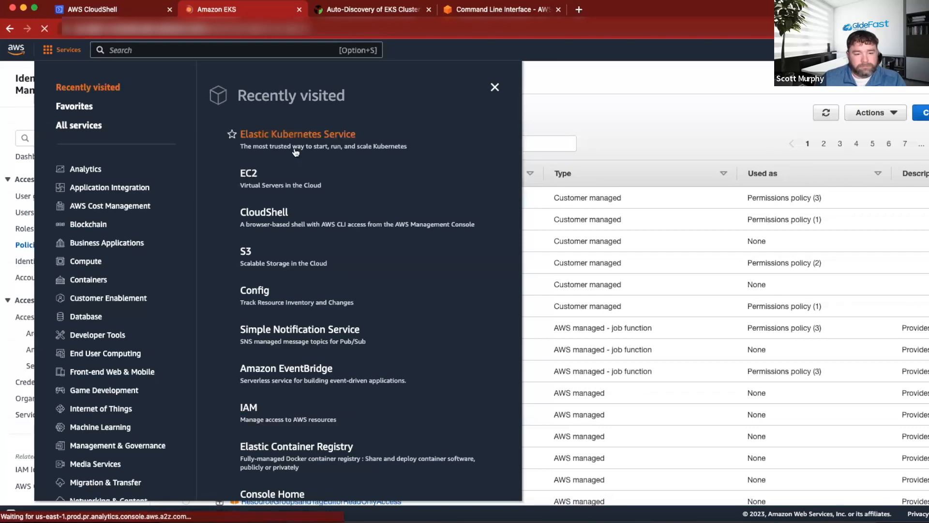
click(251, 226)
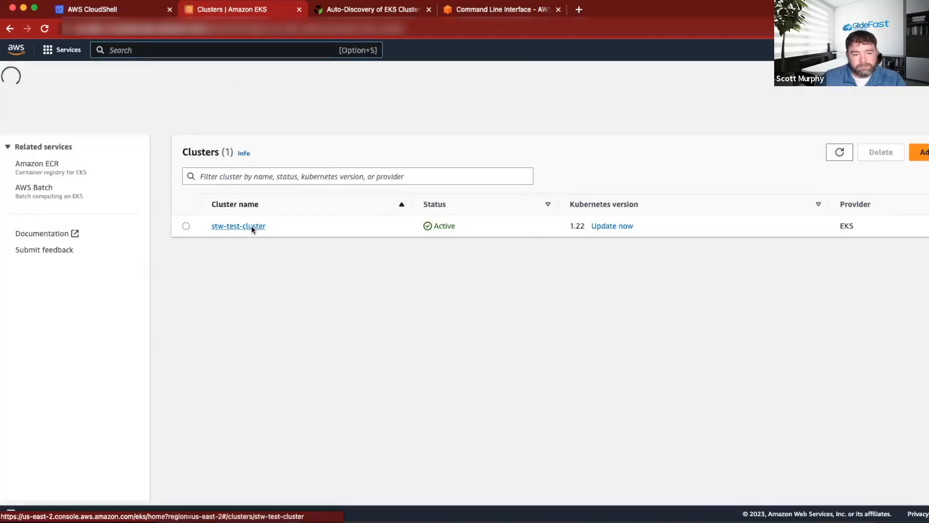
scroll(417, 304, down, 3)
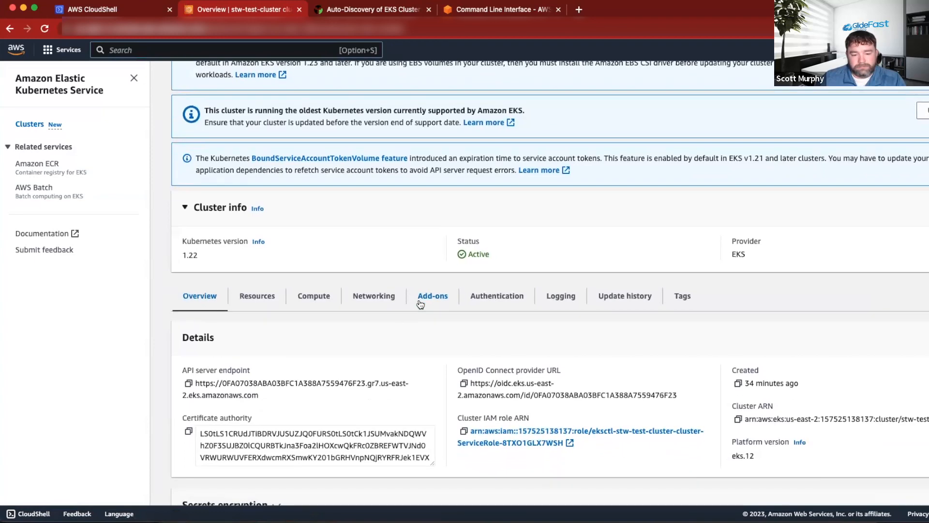
scroll(420, 303, down, 3)
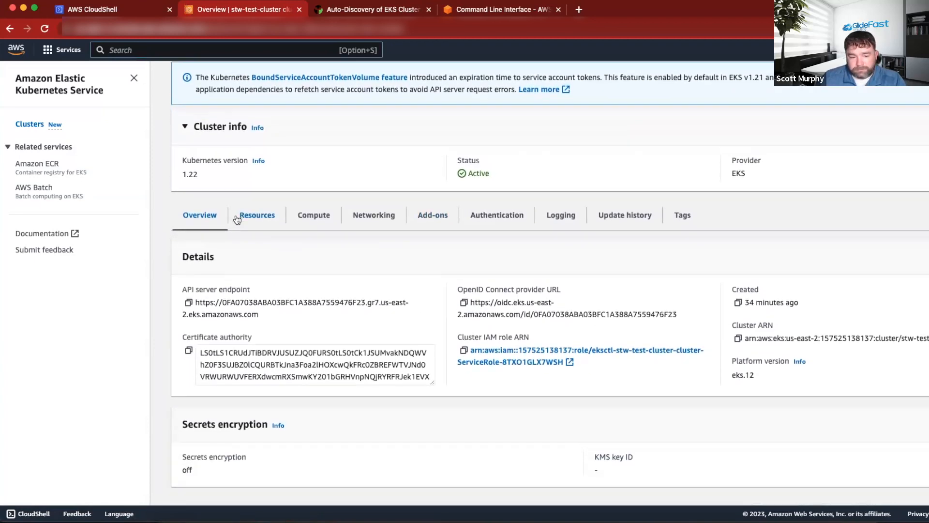
Show the Resources of stw-test-cluster and look over its pods and the available resource types.
click(251, 220)
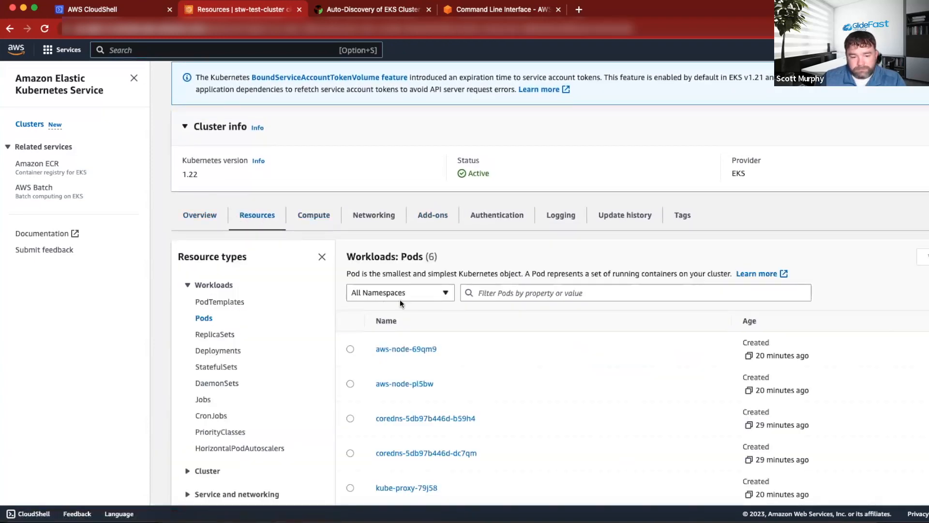
scroll(400, 302, down, 3)
scroll(255, 270, down, 1)
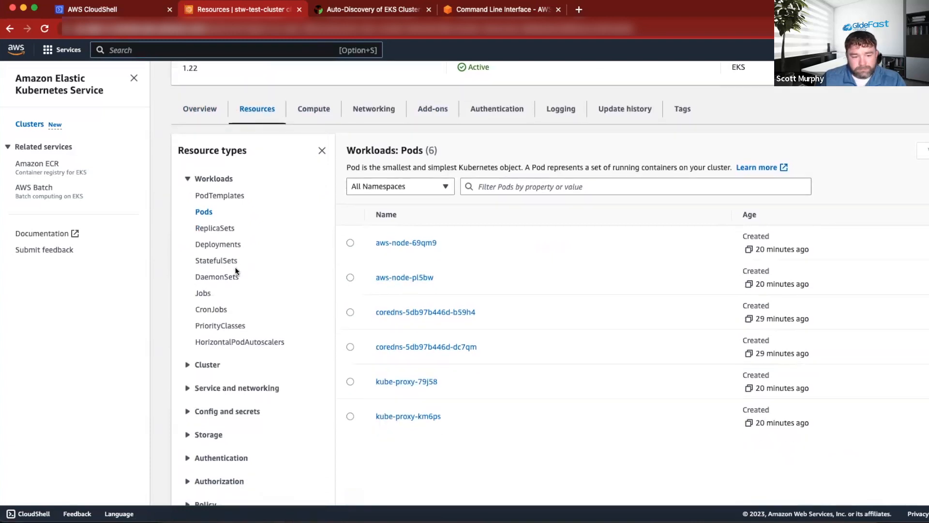
scroll(236, 271, down, 3)
Expand the cluster's Config and secrets resources, review its ConfigMaps, and open its Secrets.
click(185, 338)
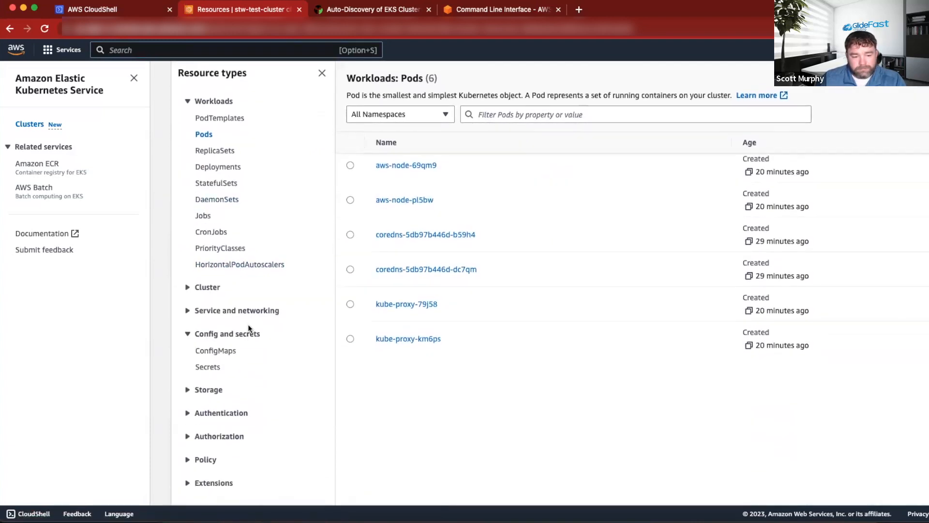
scroll(232, 319, down, 1)
click(214, 316)
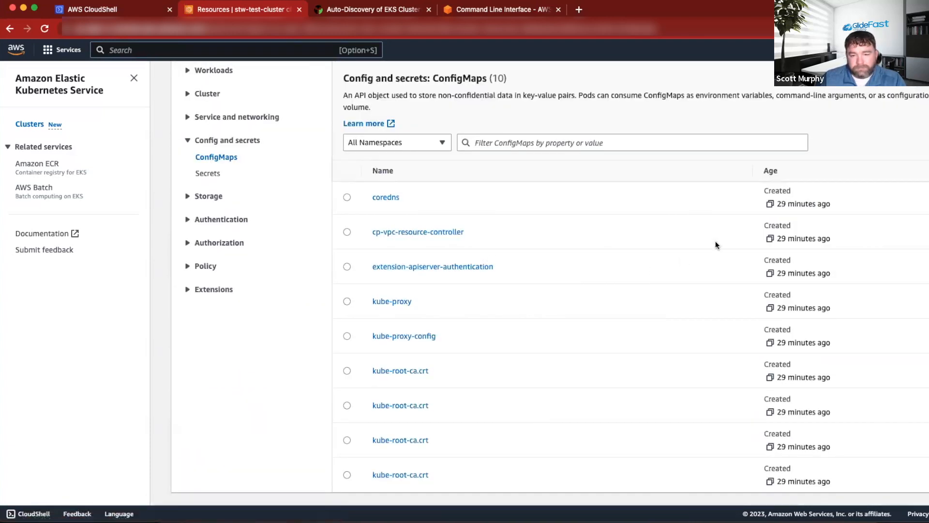
scroll(577, 299, up, 1)
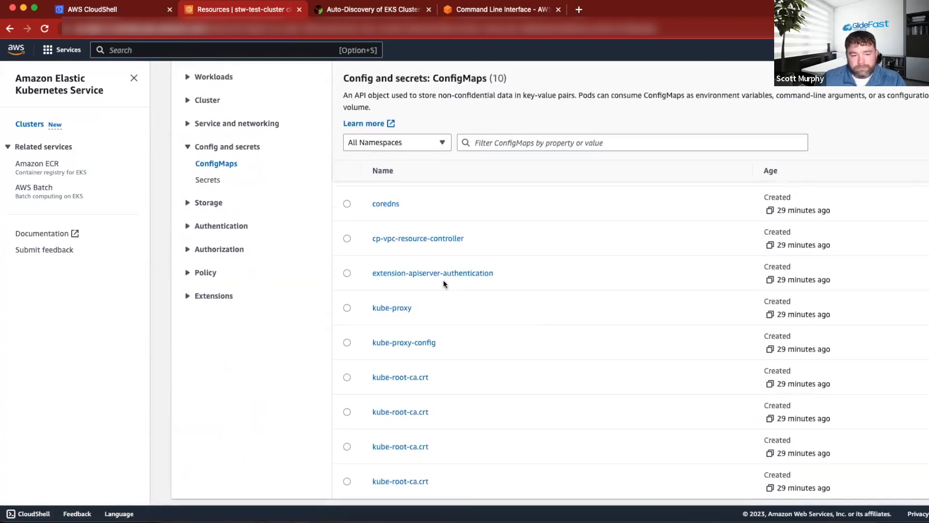
click(208, 180)
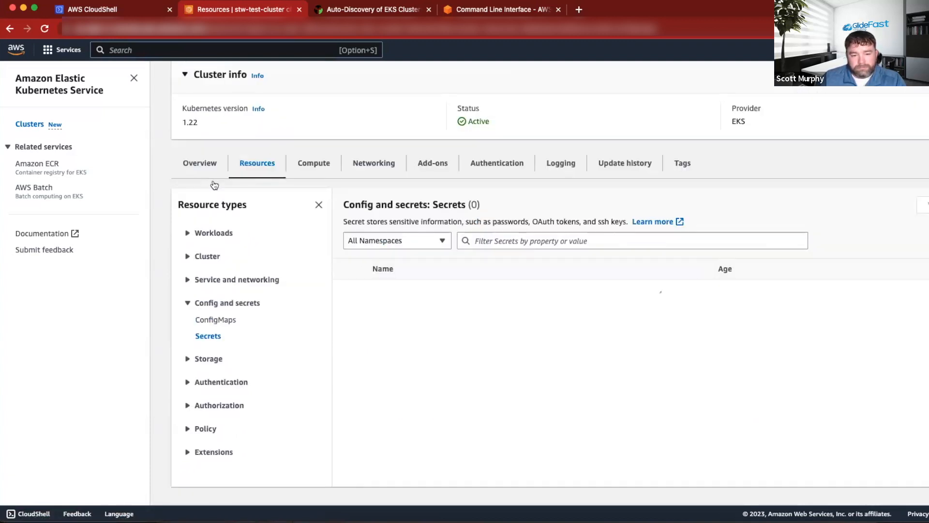
Look over the cluster's Secrets, expand the Authentication resources and show the ServiceAccounts list.
scroll(225, 291, down, 3)
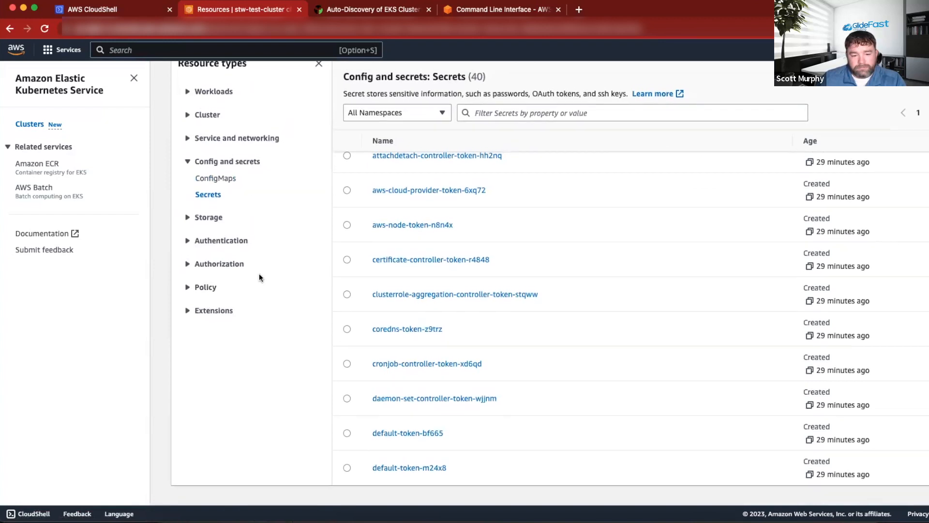
click(186, 243)
click(213, 263)
scroll(499, 324, down, 3)
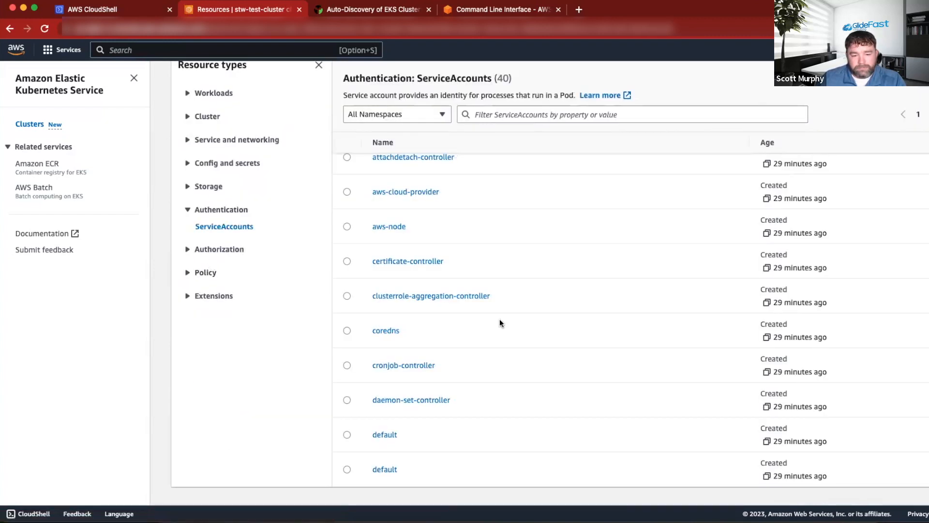
scroll(516, 323, up, 2)
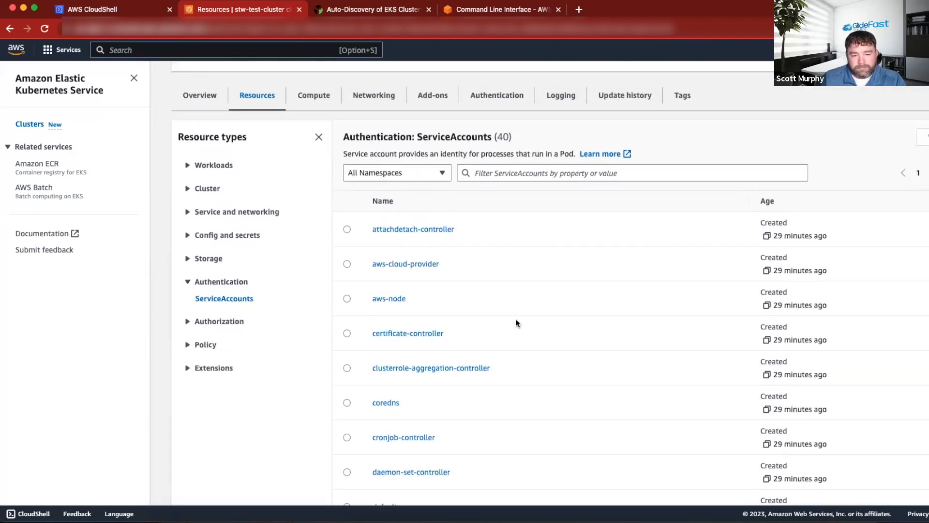
scroll(517, 322, up, 1)
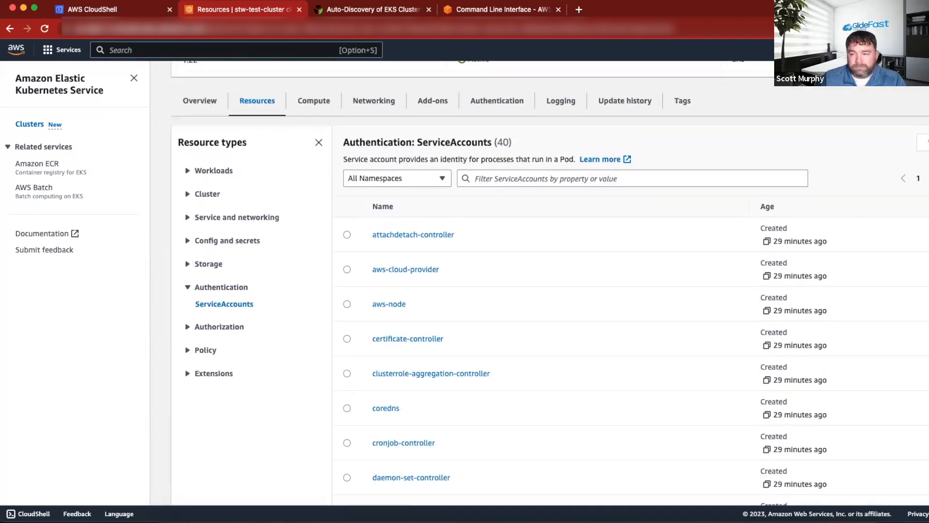
Page through the remaining ServiceAccounts of stw-test-cluster and expand the Authorization resource types.
scroll(629, 358, down, 5)
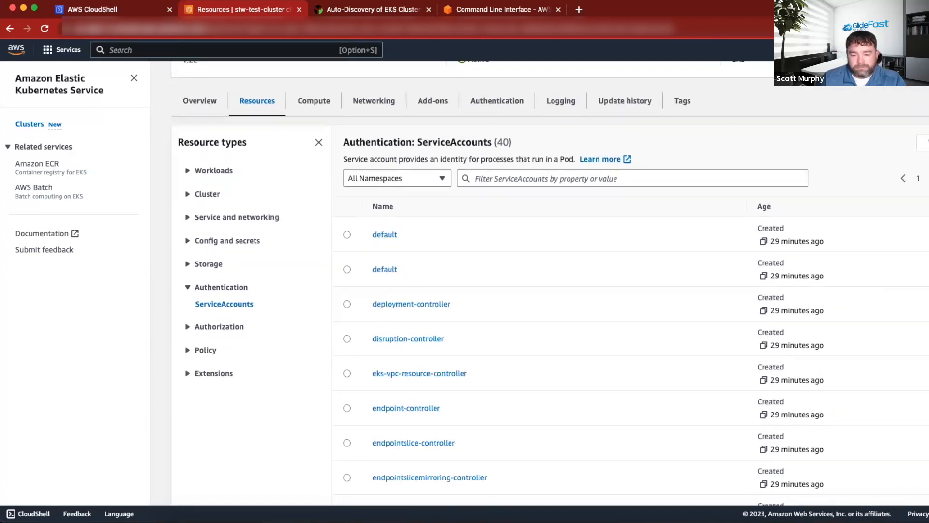
scroll(550, 310, down, 2)
scroll(550, 310, up, 2)
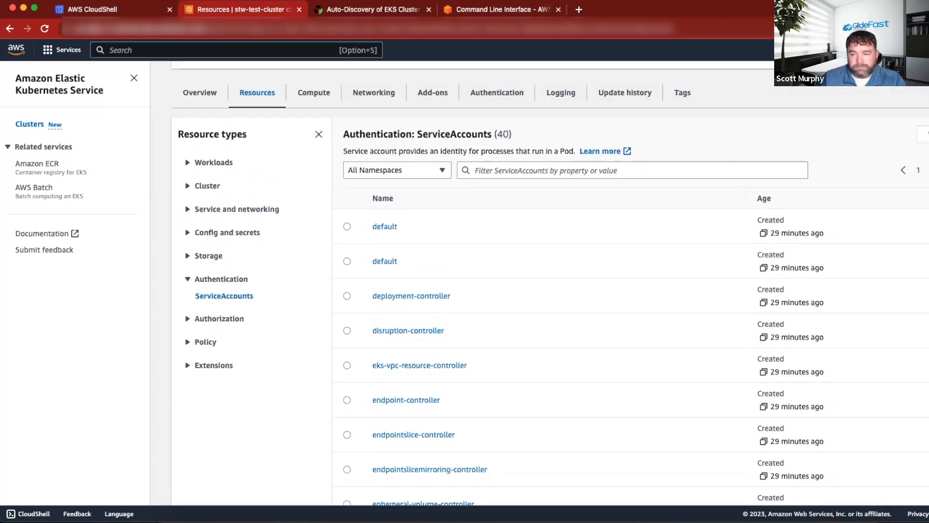
scroll(549, 309, down, 5)
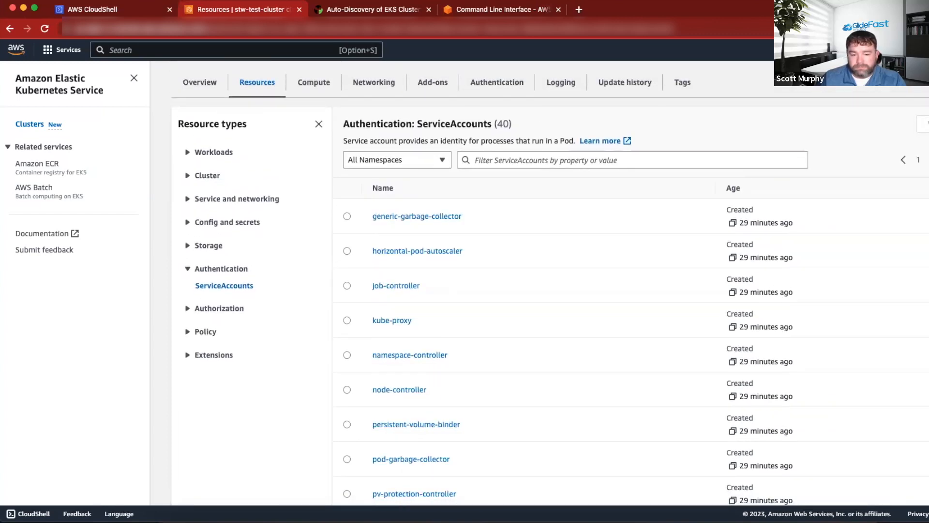
scroll(549, 310, down, 2)
scroll(550, 309, up, 2)
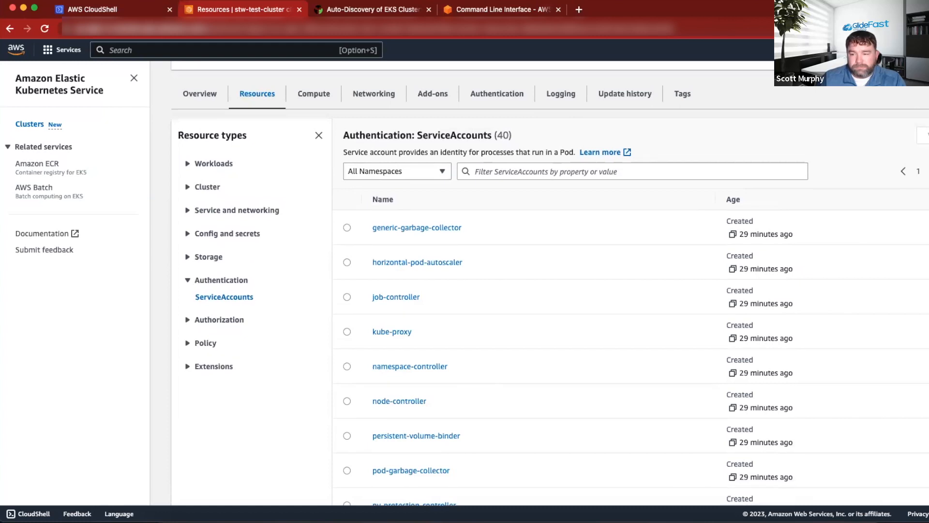
scroll(549, 309, down, 5)
scroll(550, 310, down, 3)
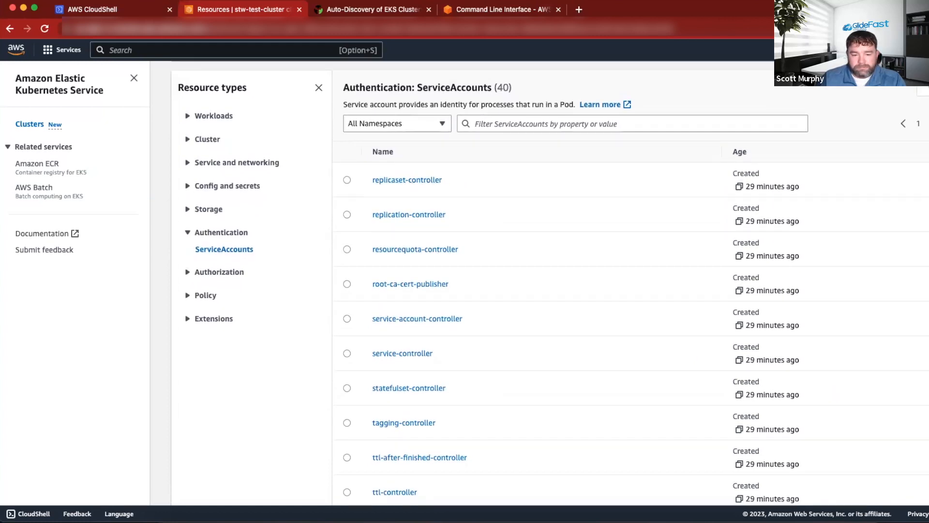
scroll(446, 355, up, 2)
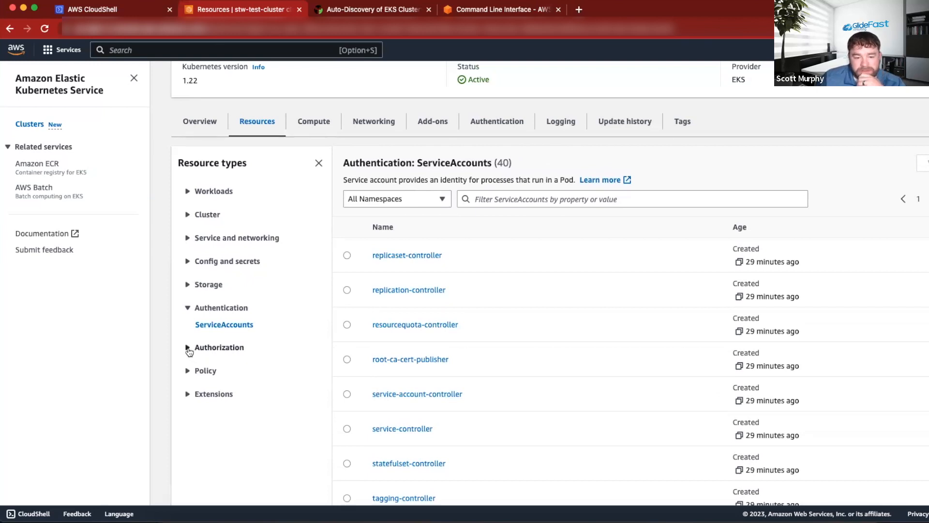
click(189, 348)
scroll(219, 368, down, 1)
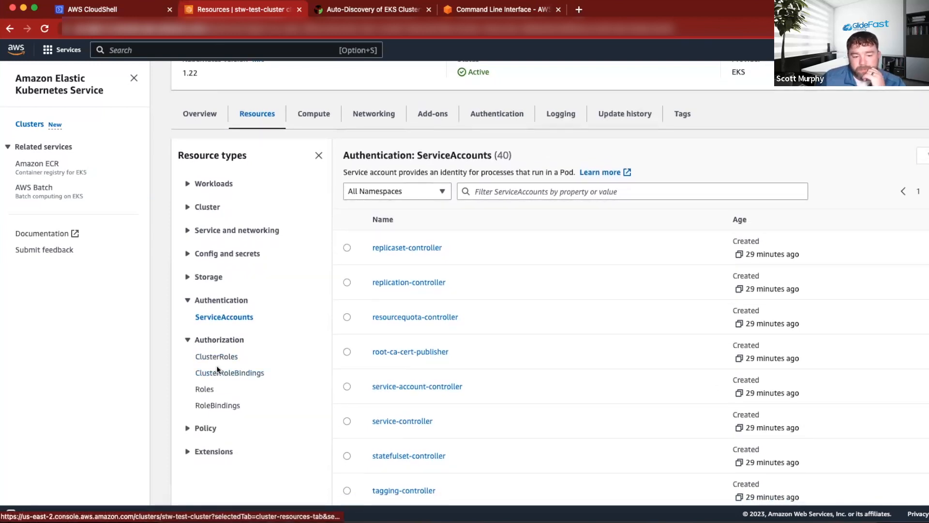
Switch to the Create Test Clusters notes in Sublime Text and compare the servicenow-discovery user in the ClusterRoleBinding and the iamidentitymapping command.
click(810, 516)
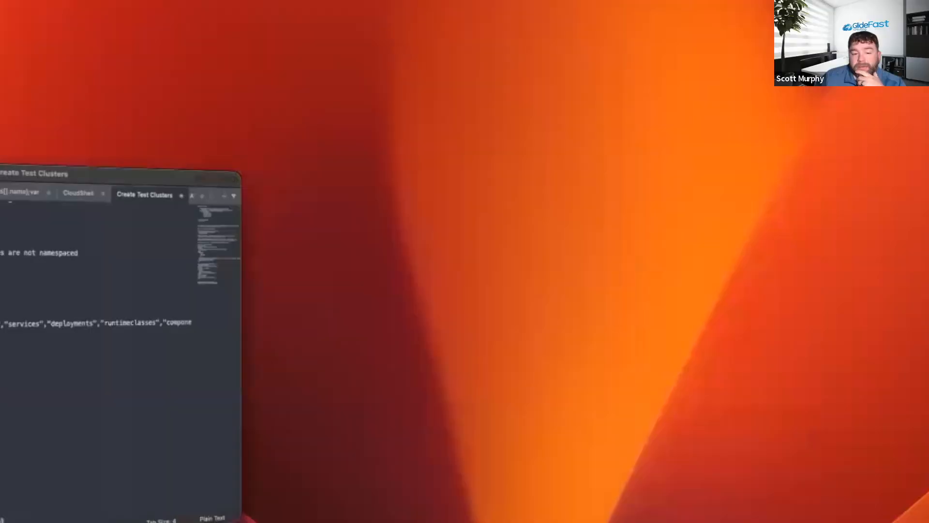
scroll(383, 319, up, 2)
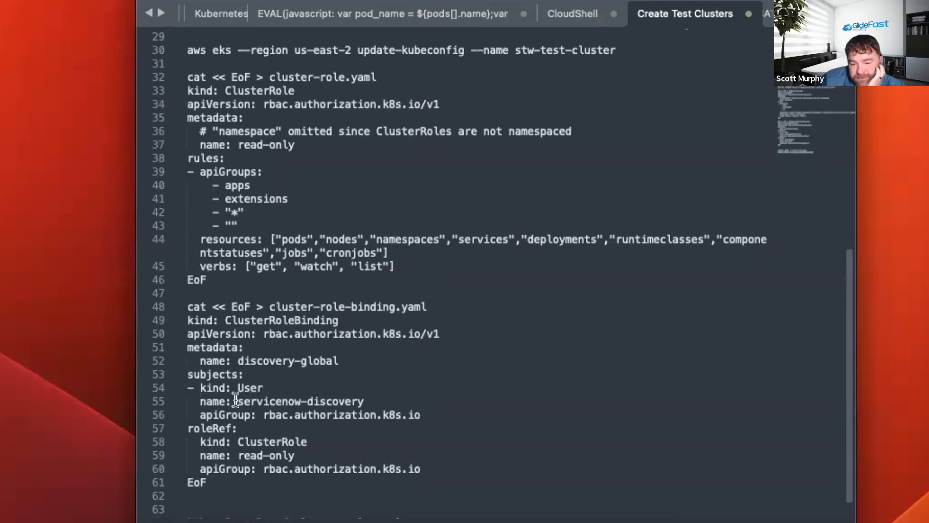
drag(236, 399, 367, 400)
scroll(460, 291, up, 3)
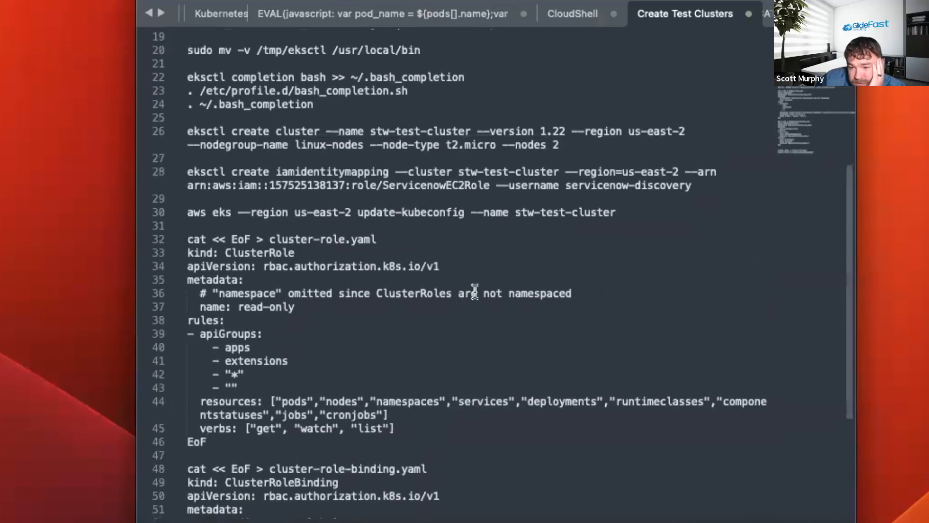
scroll(475, 290, up, 2)
click(584, 226)
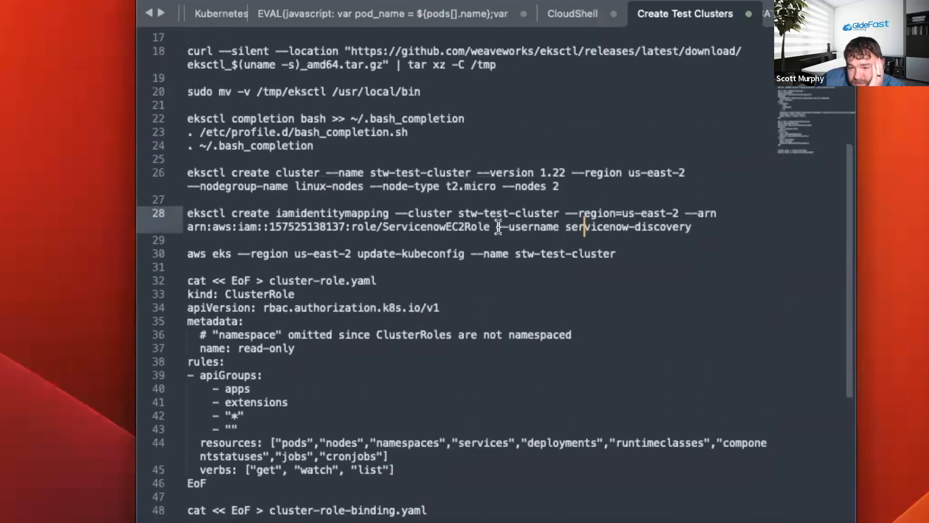
drag(498, 226, 692, 226)
click(476, 212)
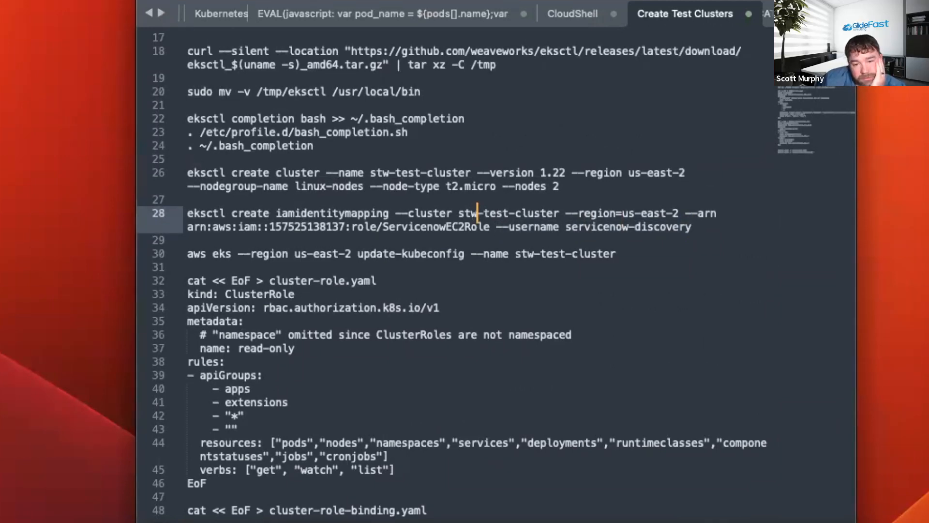
scroll(381, 284, up, 2)
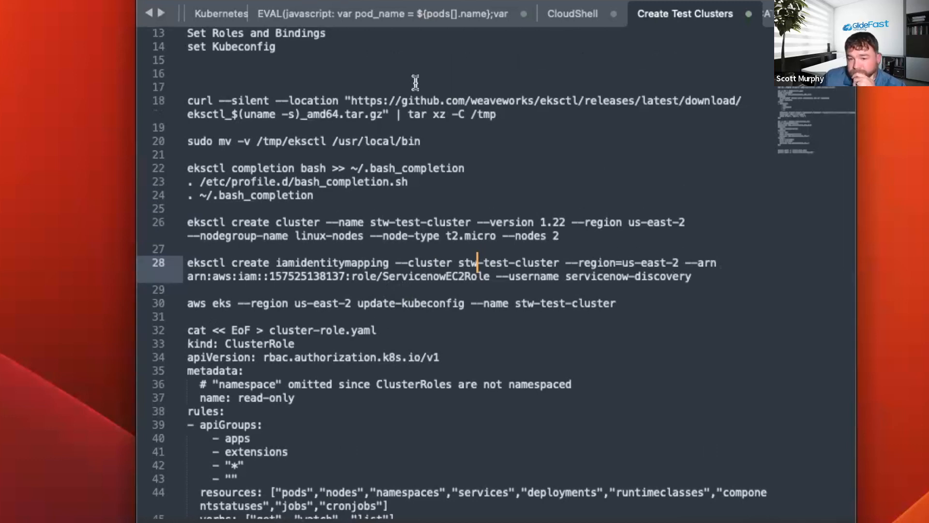
Open the Kubernetes Commands notes and look through the identity mapping, kubeconfig and cluster role commands.
scroll(310, 11, left, 2)
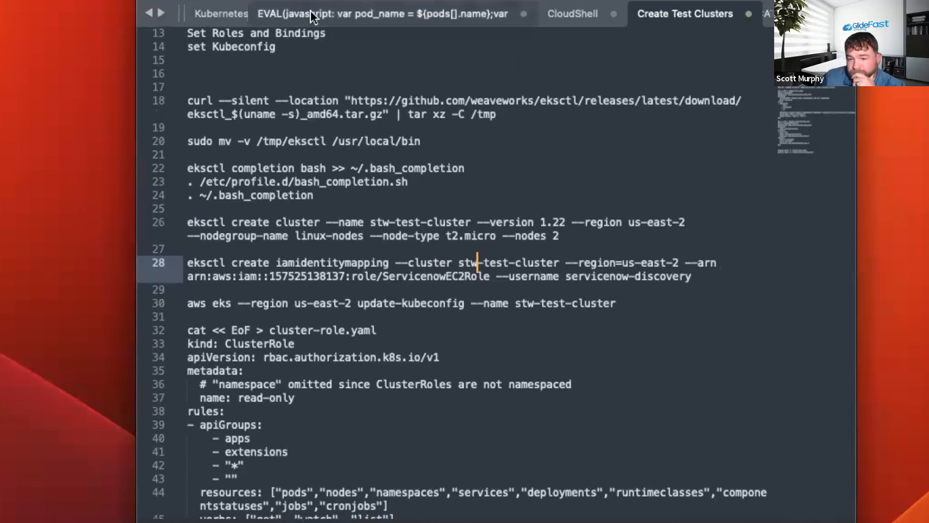
click(240, 13)
scroll(469, 252, down, 5)
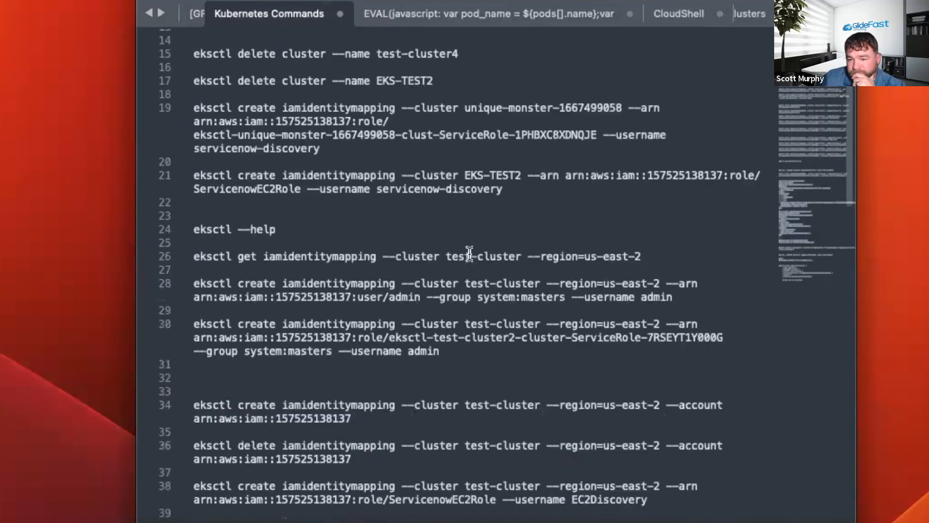
scroll(469, 253, down, 6)
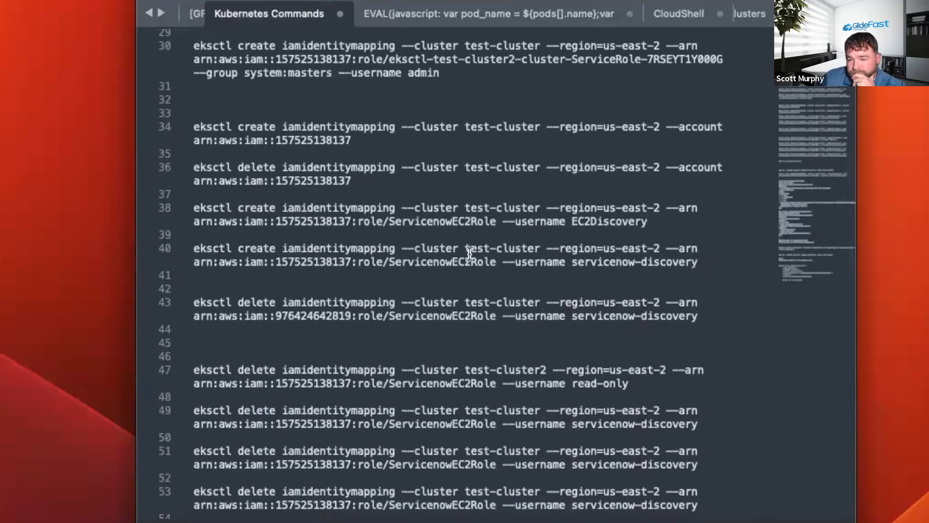
scroll(469, 253, down, 2)
scroll(469, 252, down, 2)
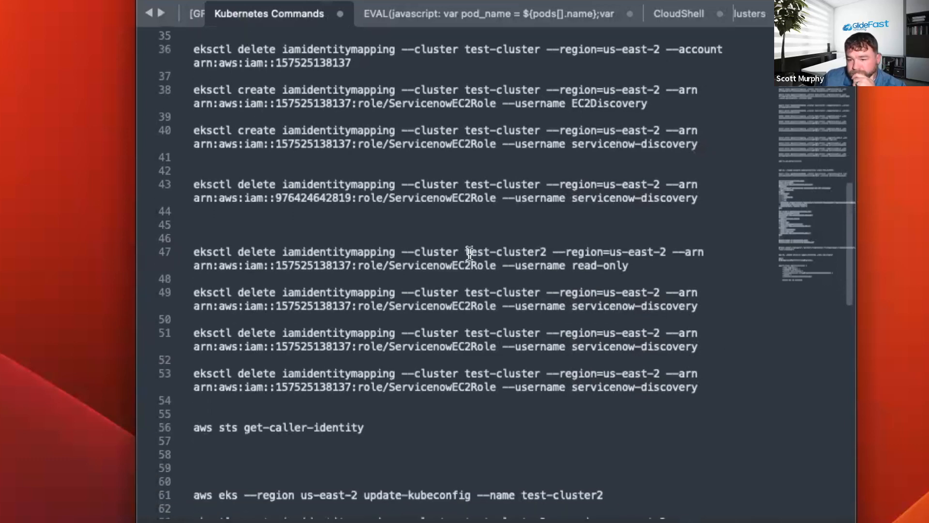
scroll(469, 253, down, 2)
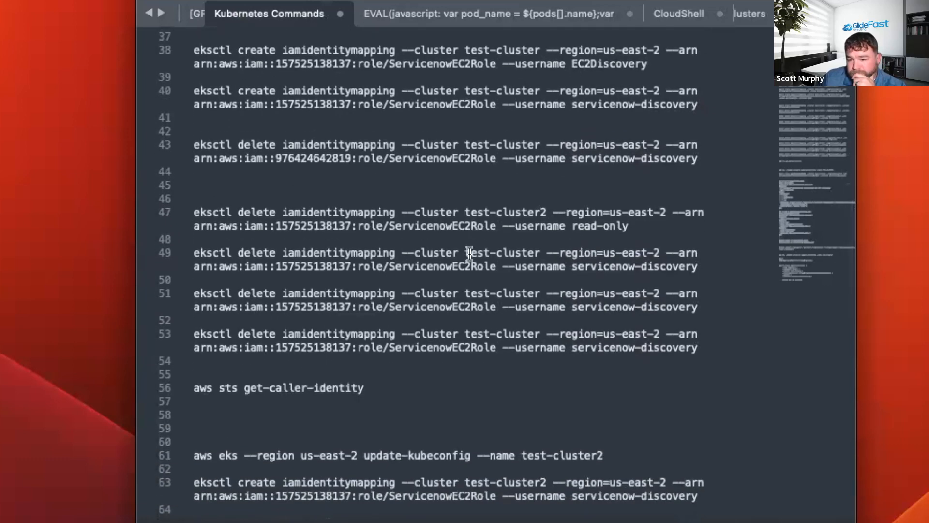
scroll(469, 254, down, 20)
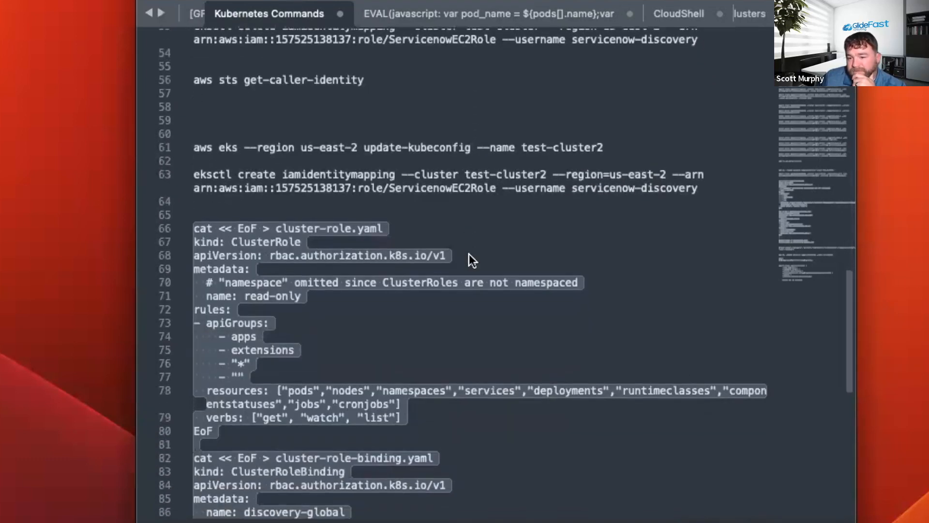
scroll(469, 254, down, 4)
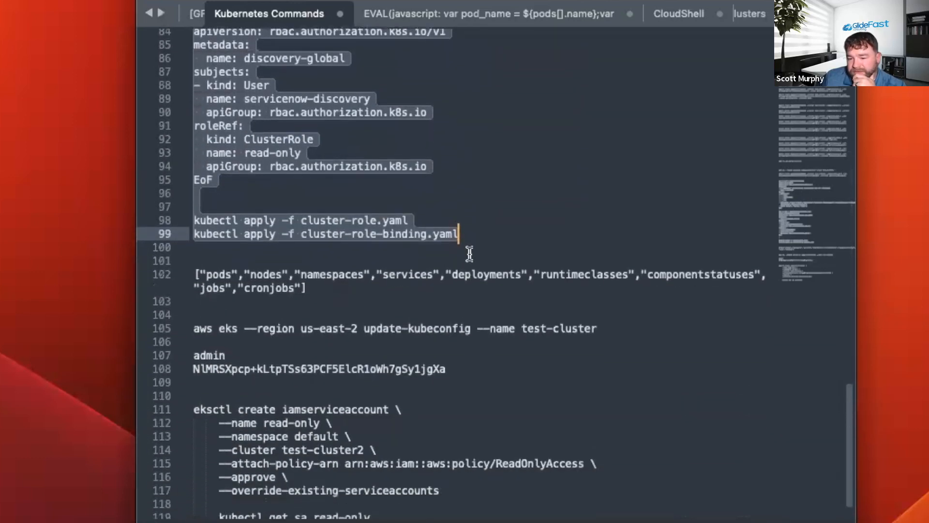
scroll(469, 253, up, 2)
scroll(469, 256, up, 20)
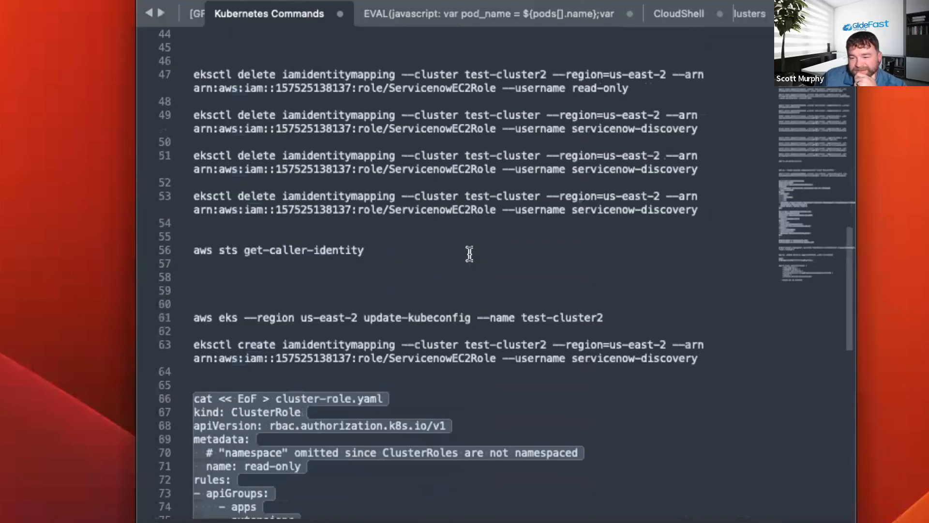
scroll(475, 256, down, 5)
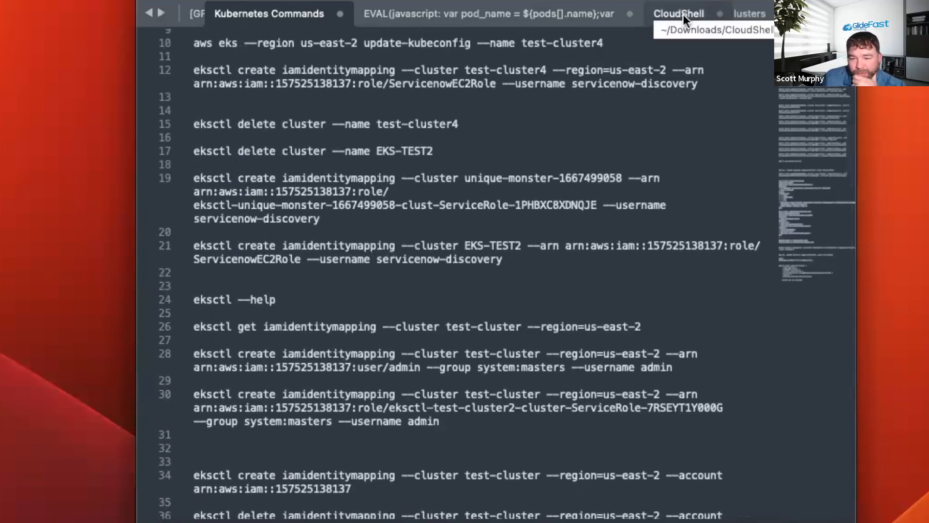
Highlight the eksctl delete cluster command for EKS-TEST2 and review the iamidentitymapping get, create and delete commands below it.
scroll(525, 115, down, 3)
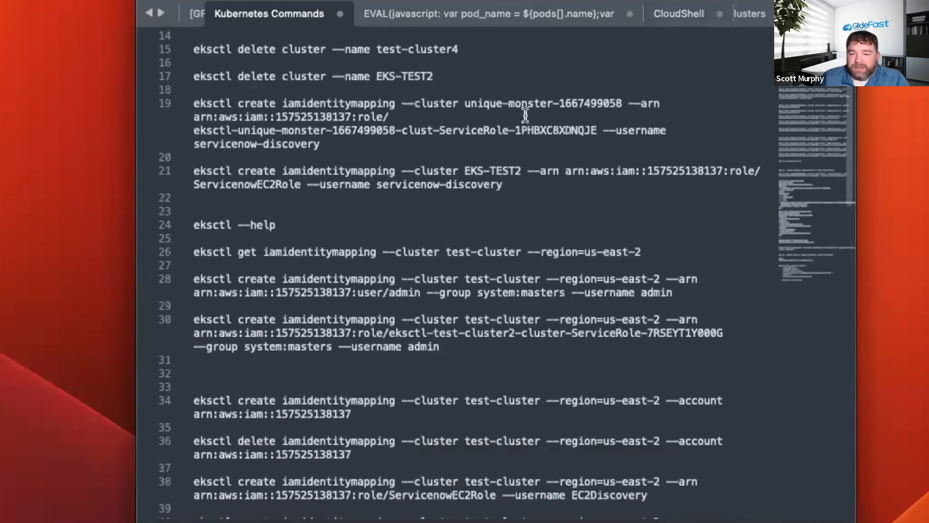
drag(438, 76, 144, 68)
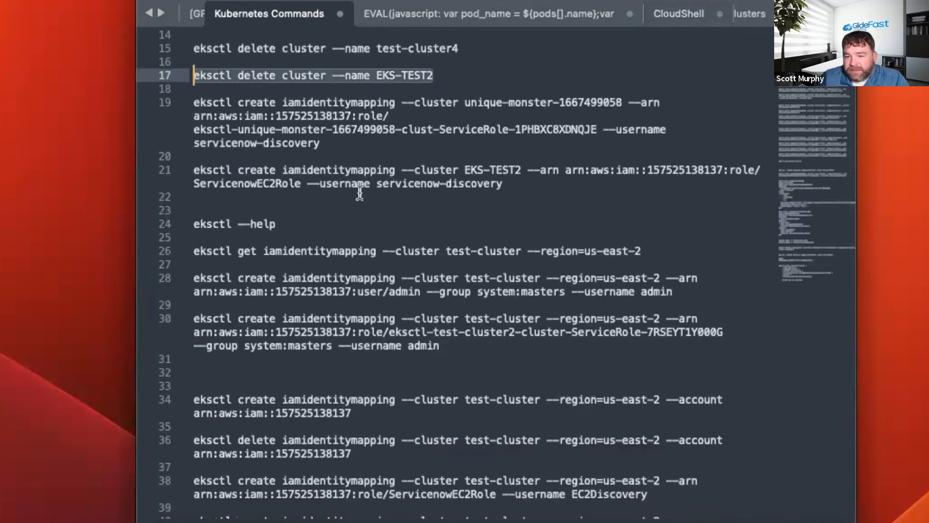
scroll(458, 198, down, 1)
scroll(501, 252, down, 2)
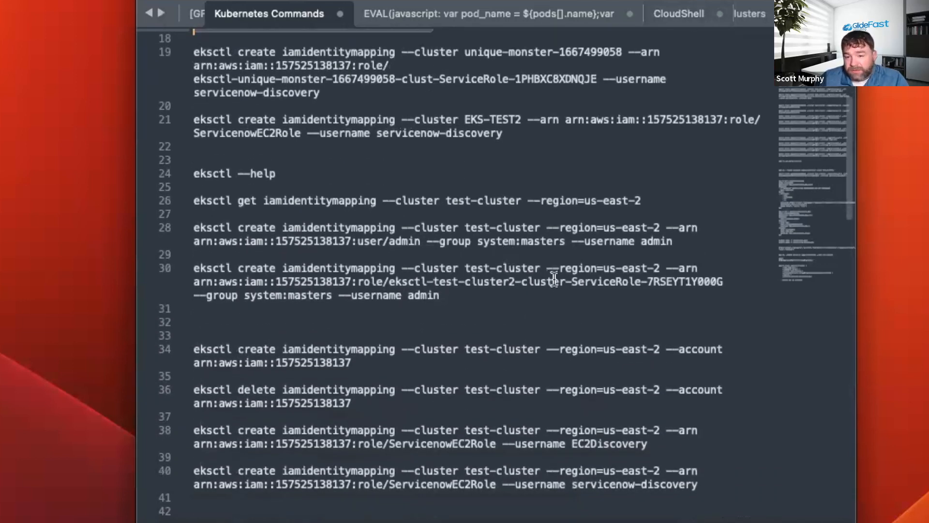
scroll(554, 278, down, 1)
scroll(555, 279, up, 2)
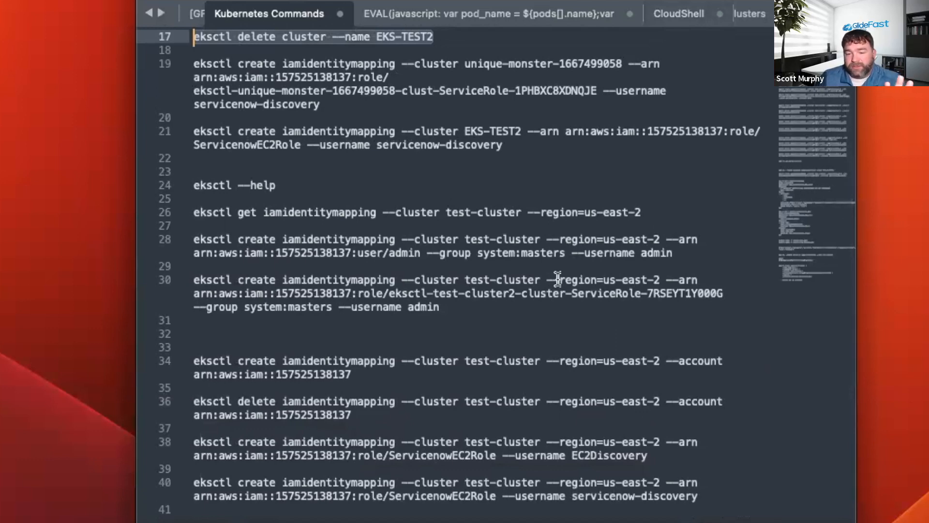
scroll(518, 287, down, 1)
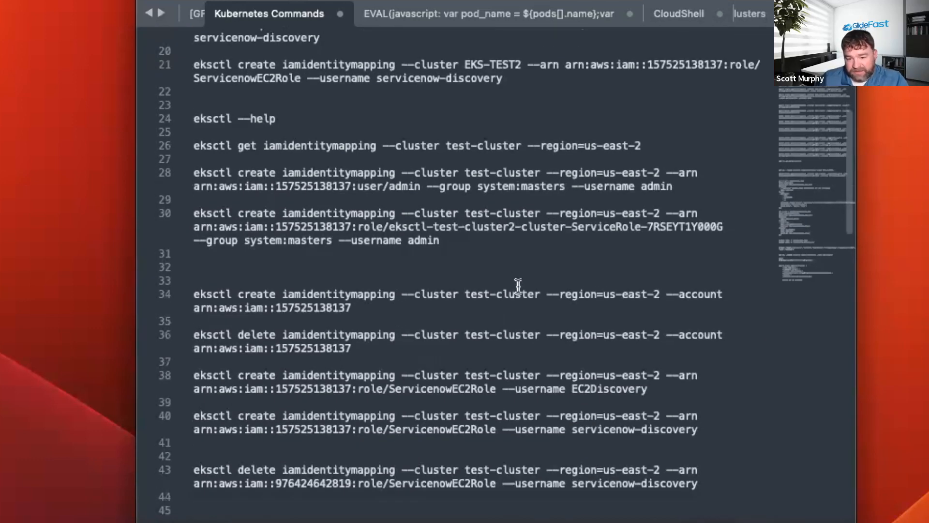
scroll(517, 239, down, 3)
scroll(518, 239, down, 1)
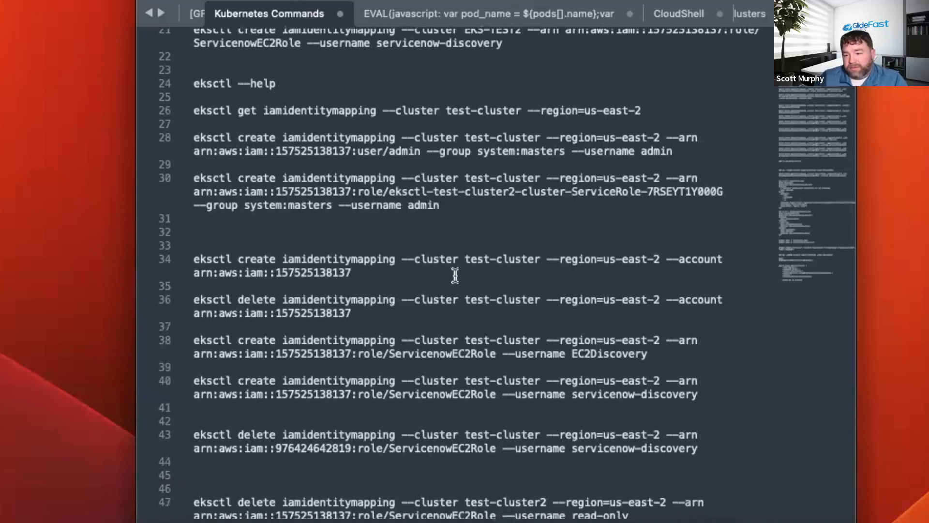
scroll(455, 274, down, 5)
scroll(424, 271, down, 4)
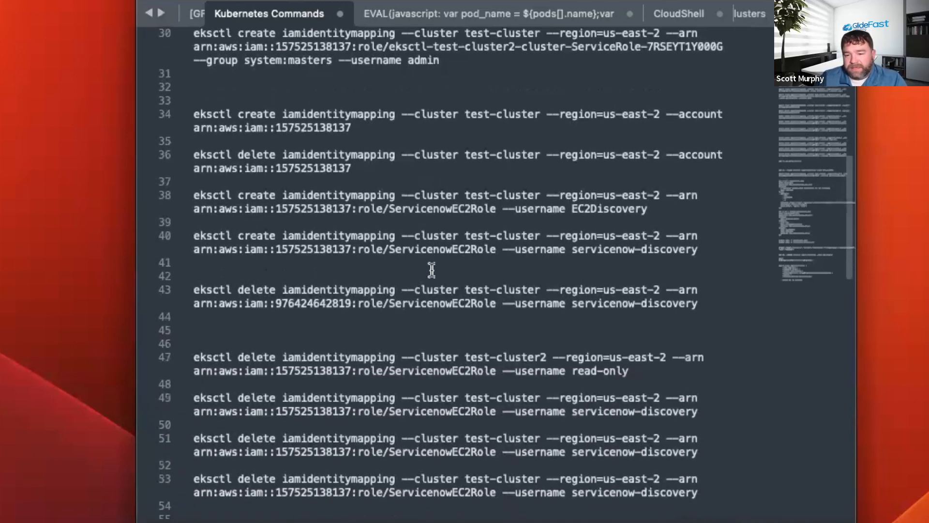
scroll(529, 269, down, 3)
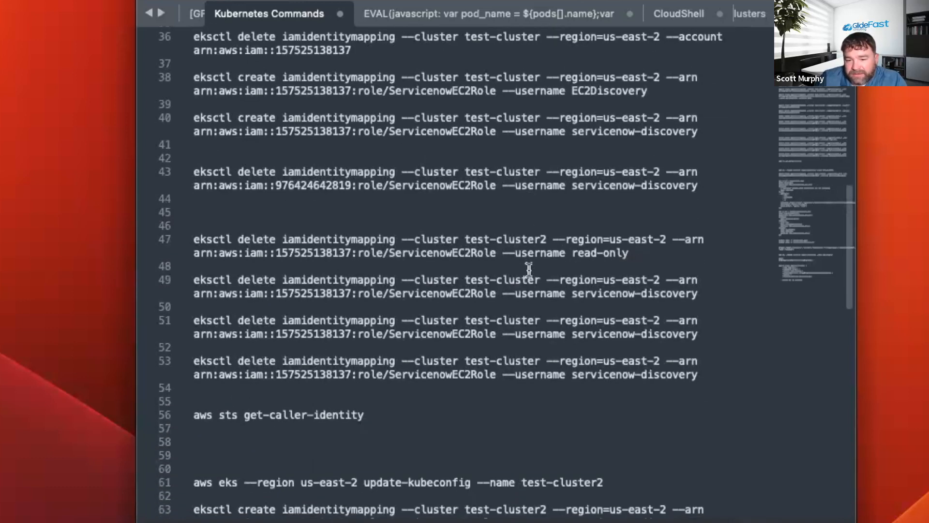
scroll(530, 273, down, 3)
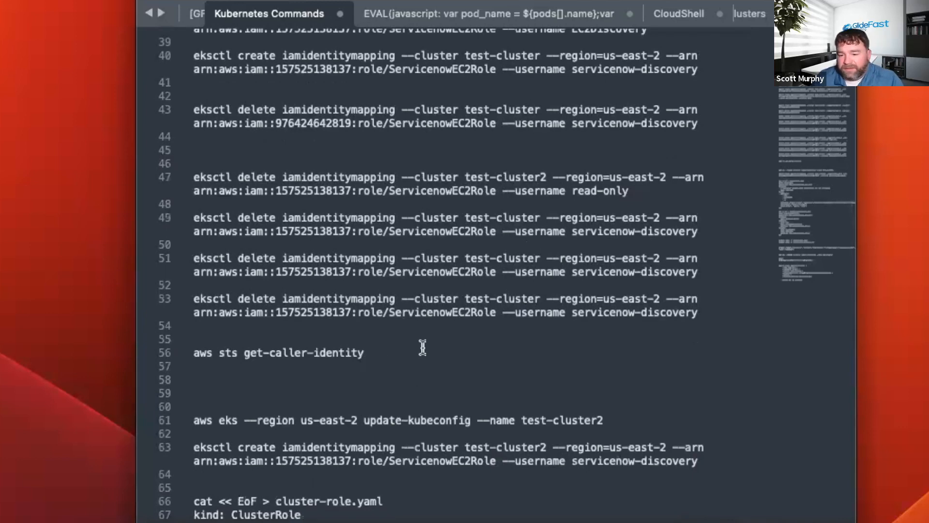
Look through the remaining kubeconfig, identity mapping and cluster role commands in the Kubernetes Commands notes and open the CloudShell notes.
scroll(442, 300, down, 3)
scroll(441, 300, down, 3)
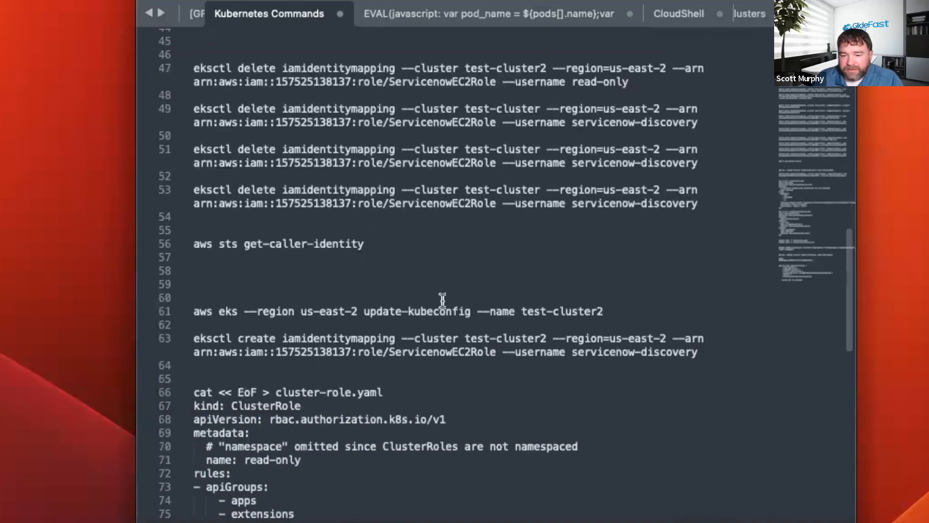
scroll(441, 300, down, 2)
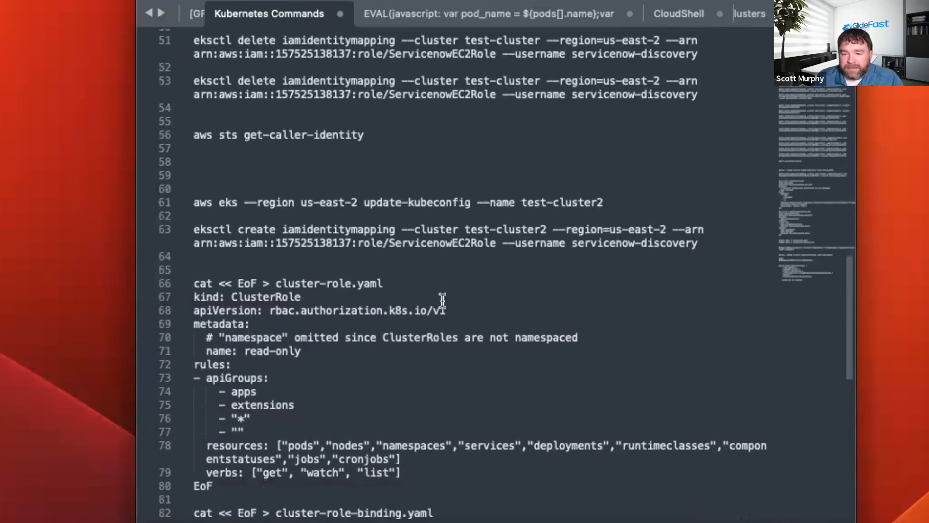
click(674, 15)
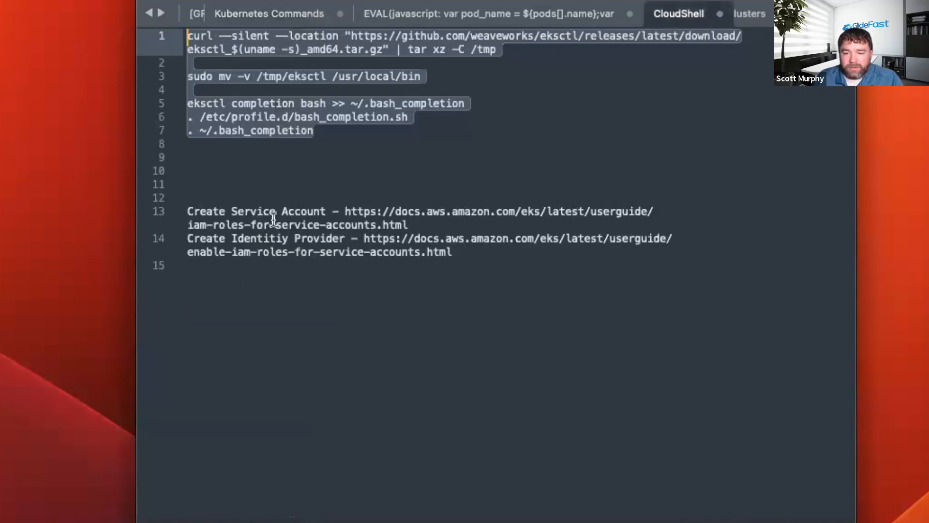
Highlight the update-kubeconfig command for stw-test-cluster in the Create Test Clusters notes and review the role and binding definitions below it.
click(745, 13)
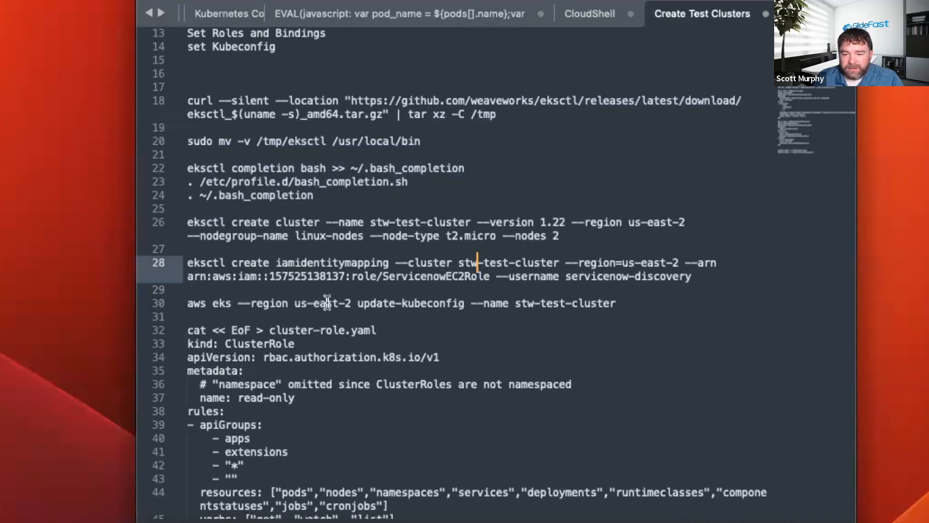
drag(611, 304, 134, 304)
scroll(416, 363, down, 10)
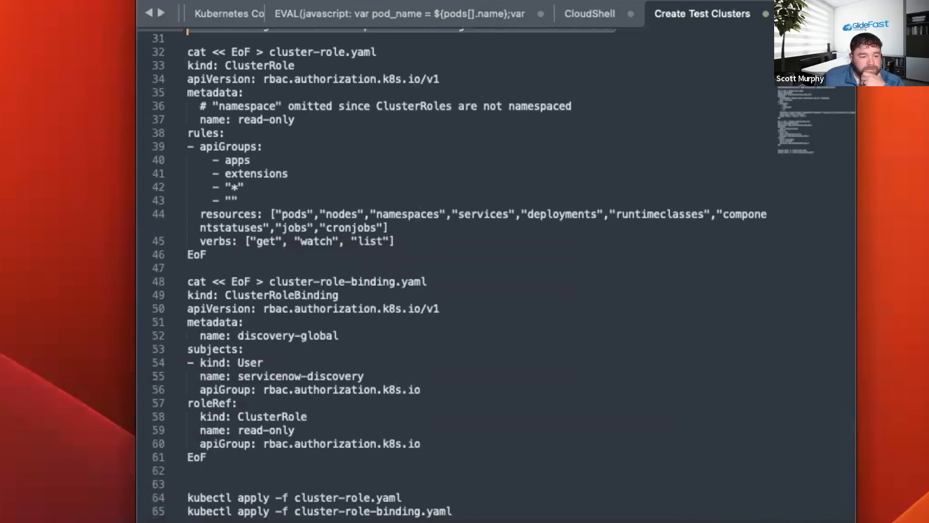
Switch to AWS CloudShell and check the executed identity mapping, update-kubeconfig, cluster role and role binding commands.
key(ctrl+Right)
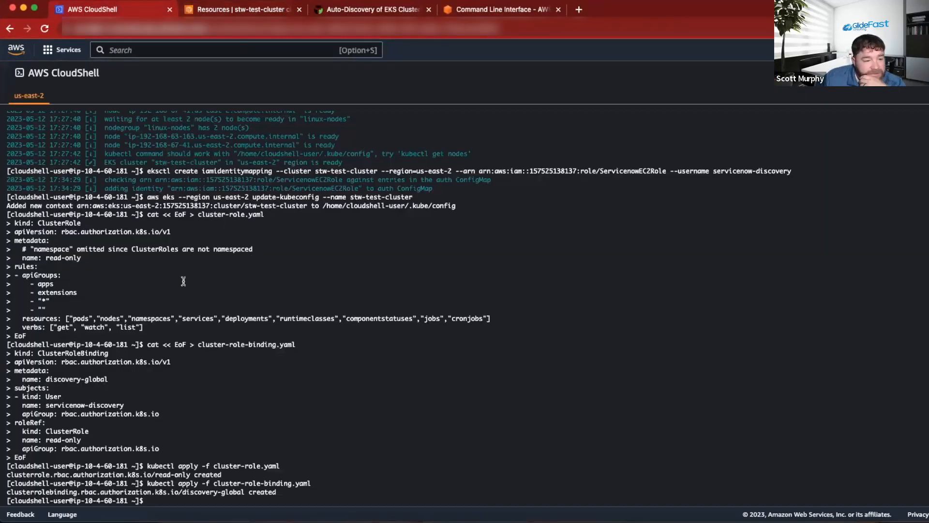
scroll(183, 281, up, 5)
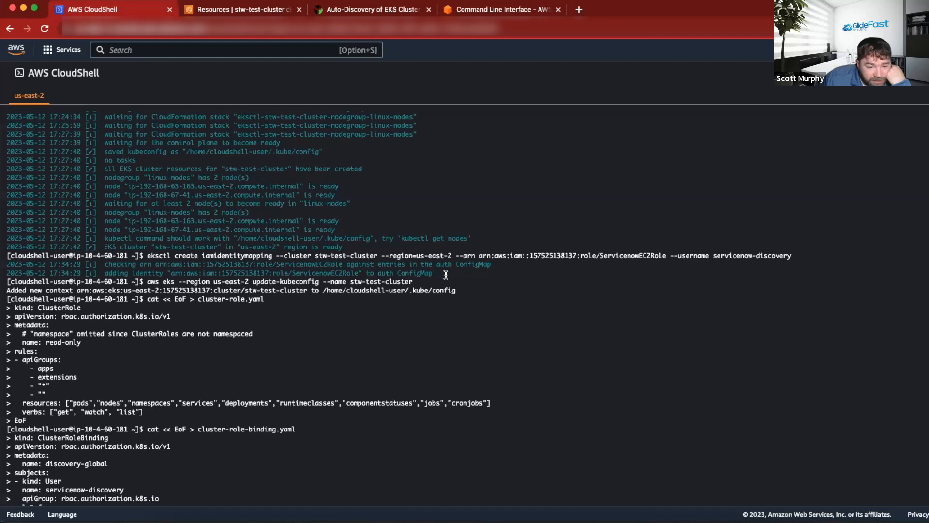
scroll(324, 250, down, 2)
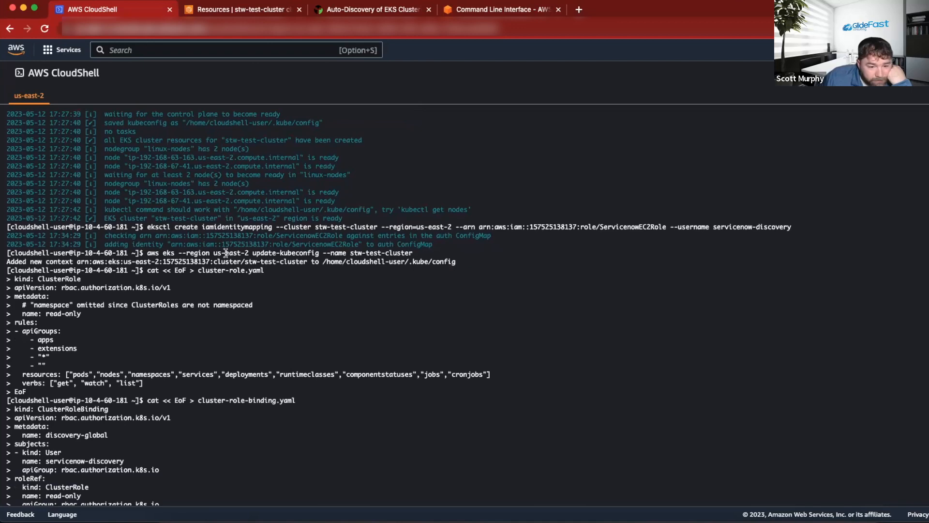
scroll(227, 286, down, 4)
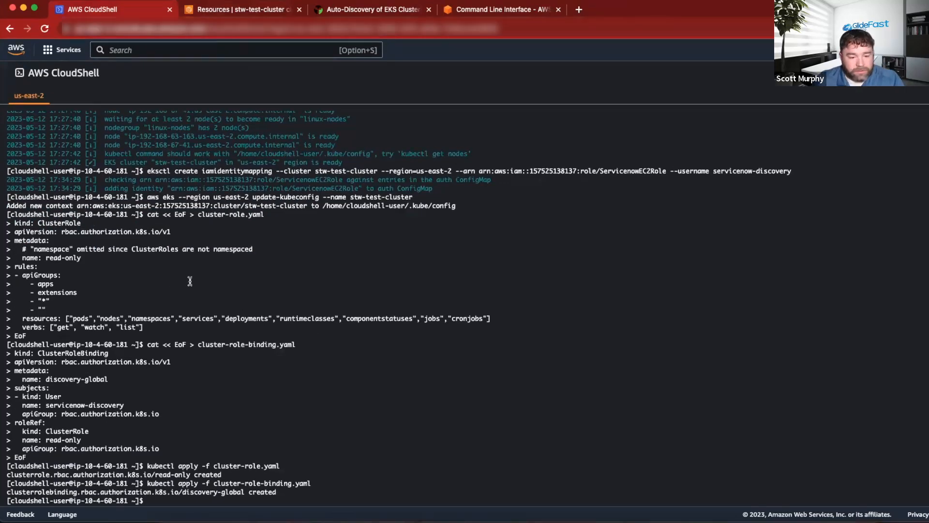
scroll(189, 280, up, 6)
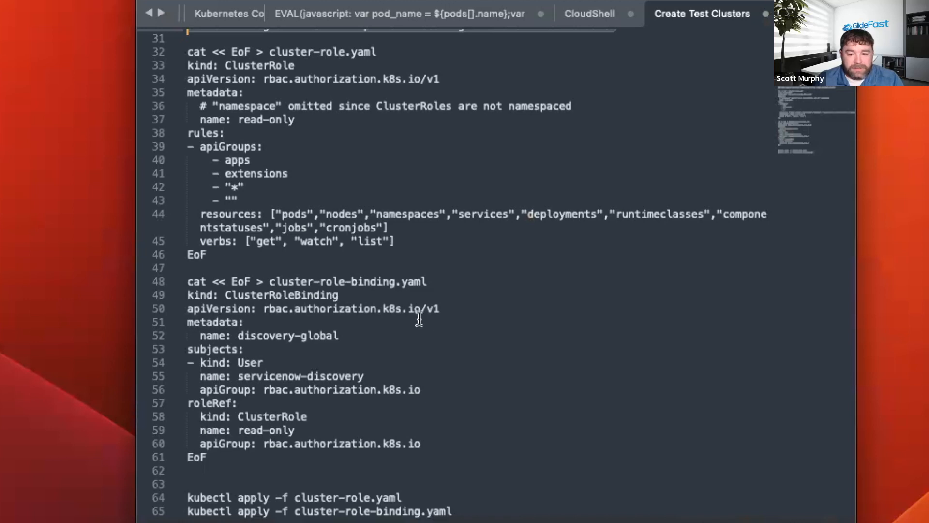
In the Create Test Clusters notes, replace the ClusterRole's resources list in the cluster-role.yaml block with "*".
click(419, 320)
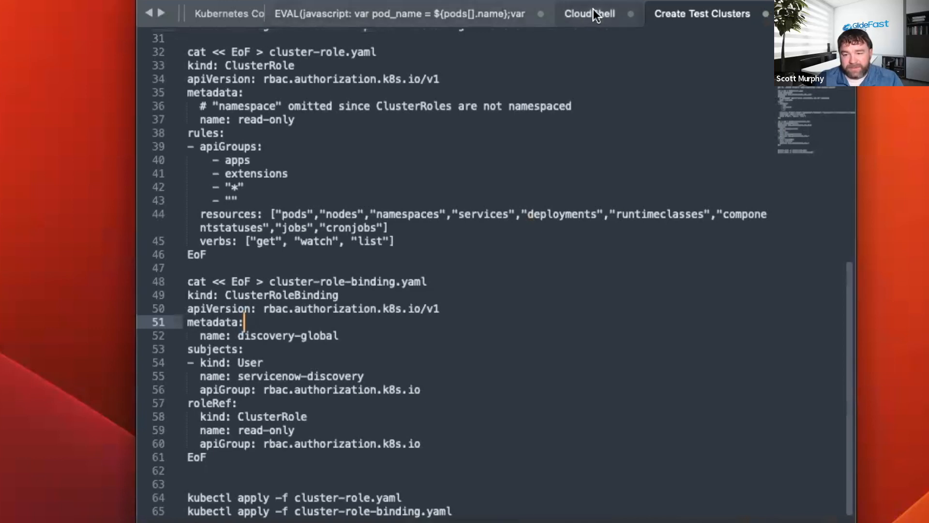
click(369, 213)
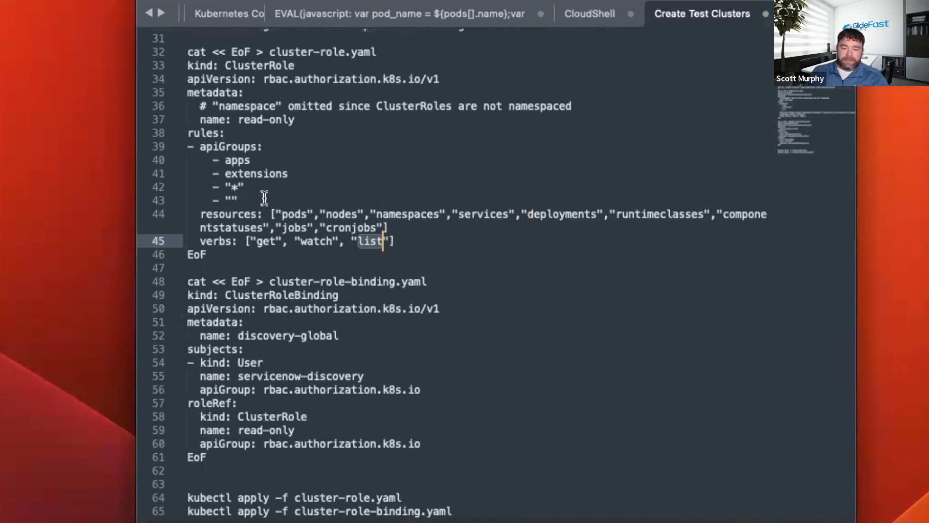
scroll(264, 198, up, 3)
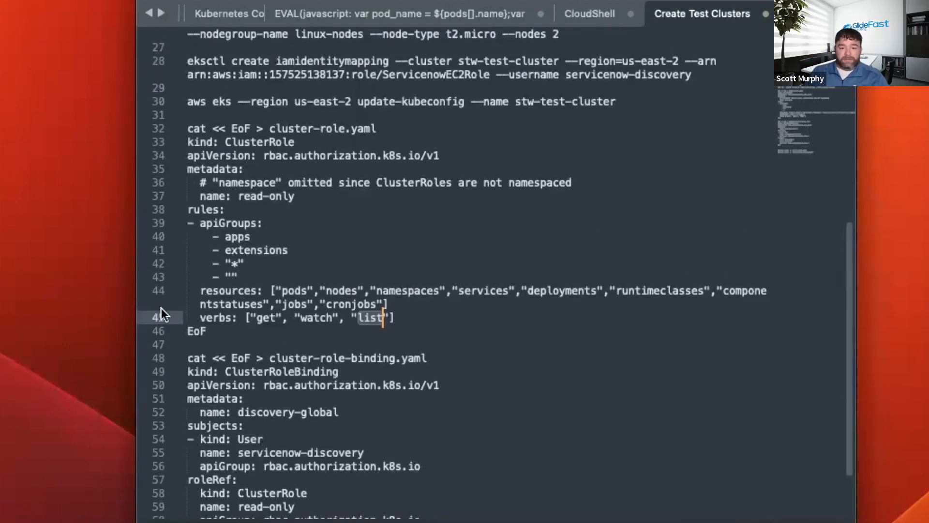
click(212, 317)
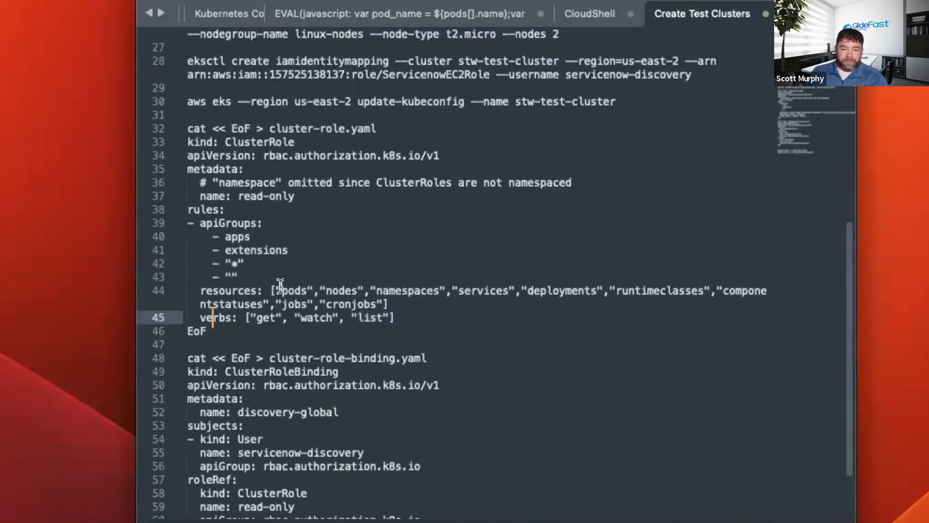
drag(280, 285, 378, 304)
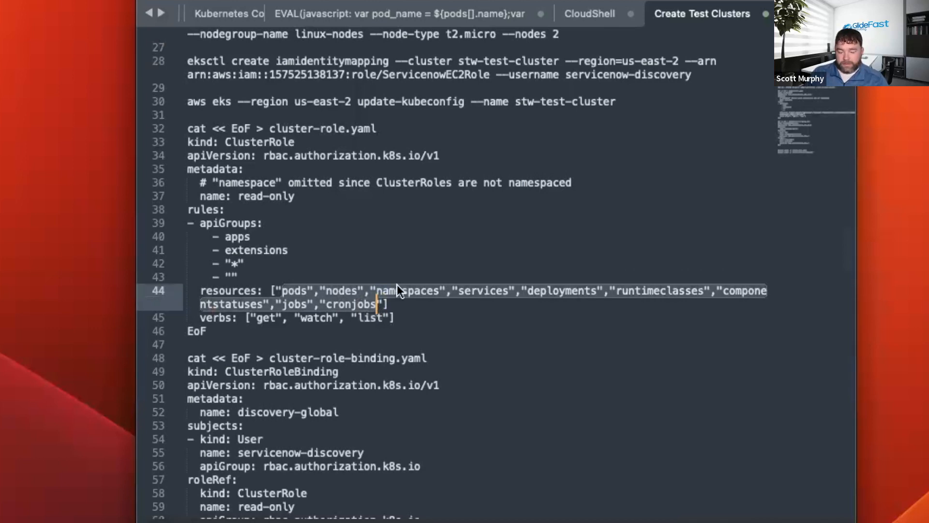
text(*)
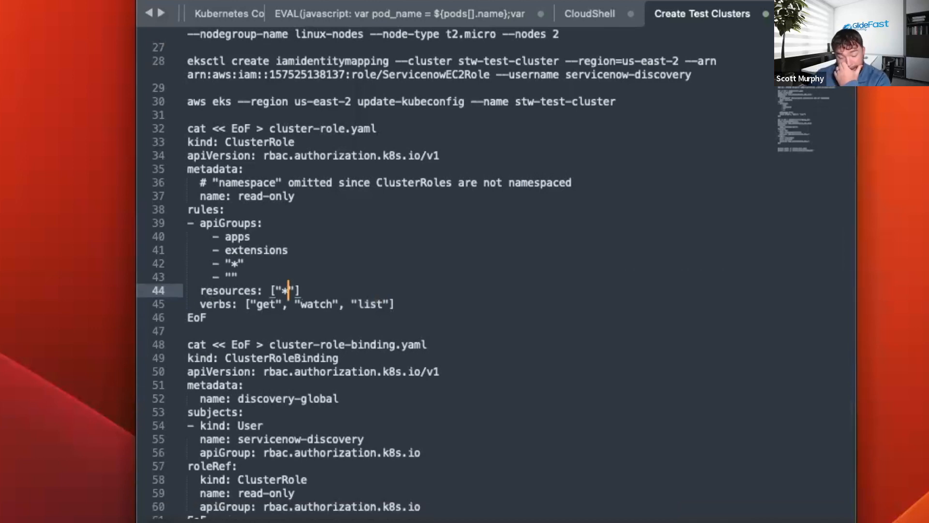
click(544, 264)
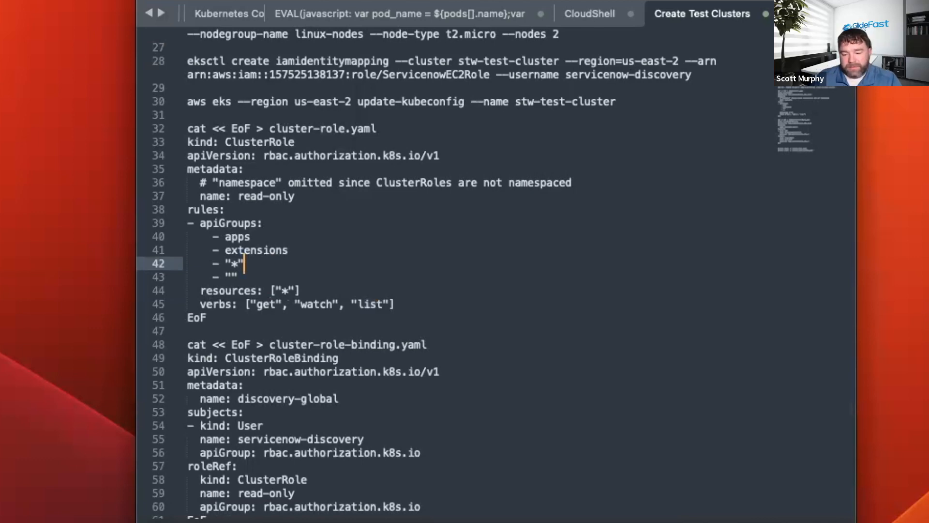
Switch to the AWS EKS Discovery document in Word and check its ClusterRole and ClusterRoleBinding definitions.
key(super+Tab)
scroll(453, 255, down, 5)
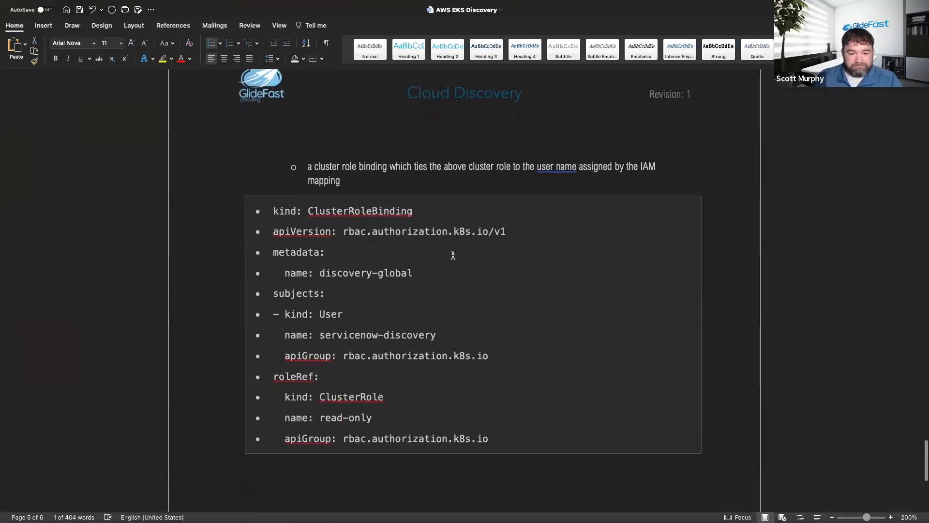
scroll(453, 255, down, 2)
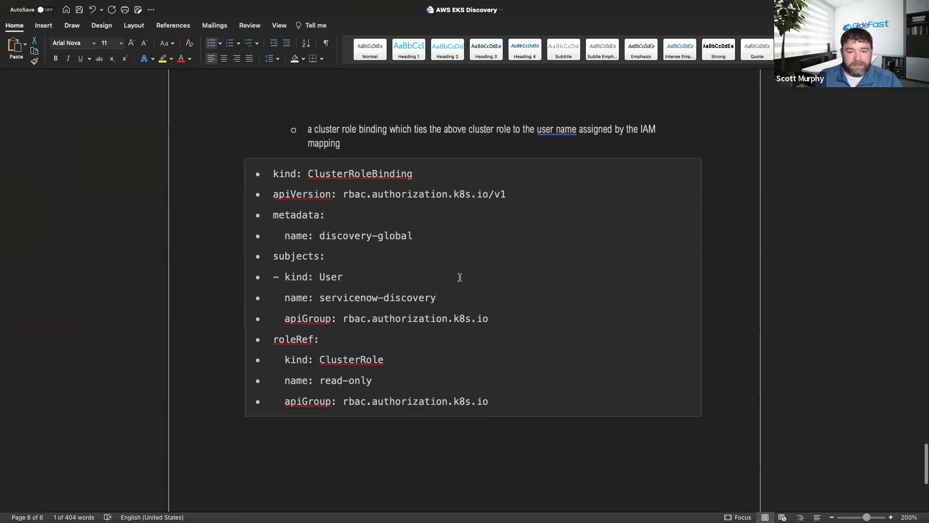
scroll(351, 347, up, 10)
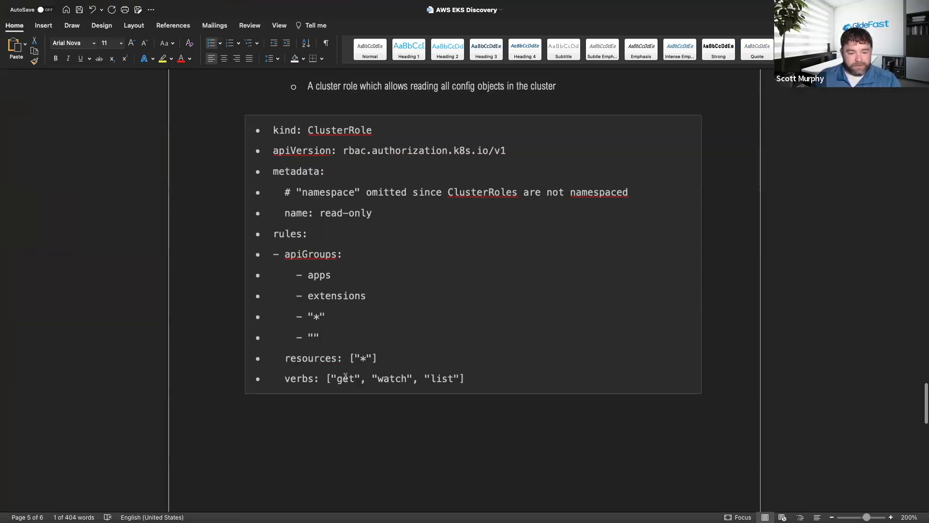
Copy the complete cluster-role.yaml block from the notes and run it in AWS CloudShell to rewrite the file.
drag(206, 356, 166, 165)
key(super+c)
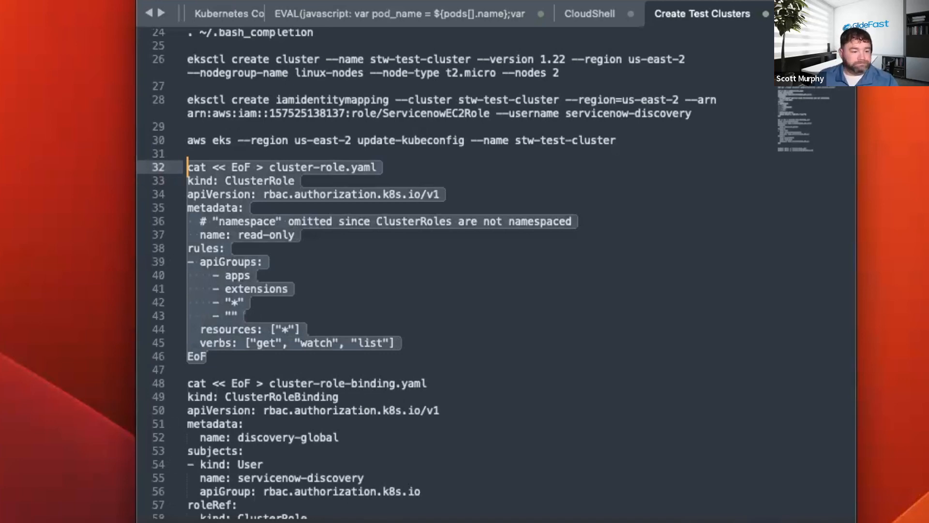
key(ctrl+Left)
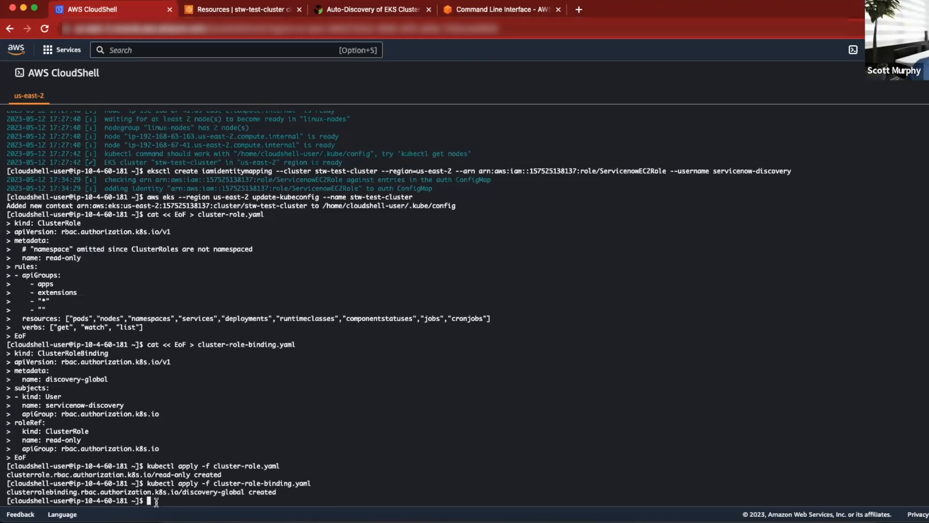
right_click(164, 500)
click(194, 409)
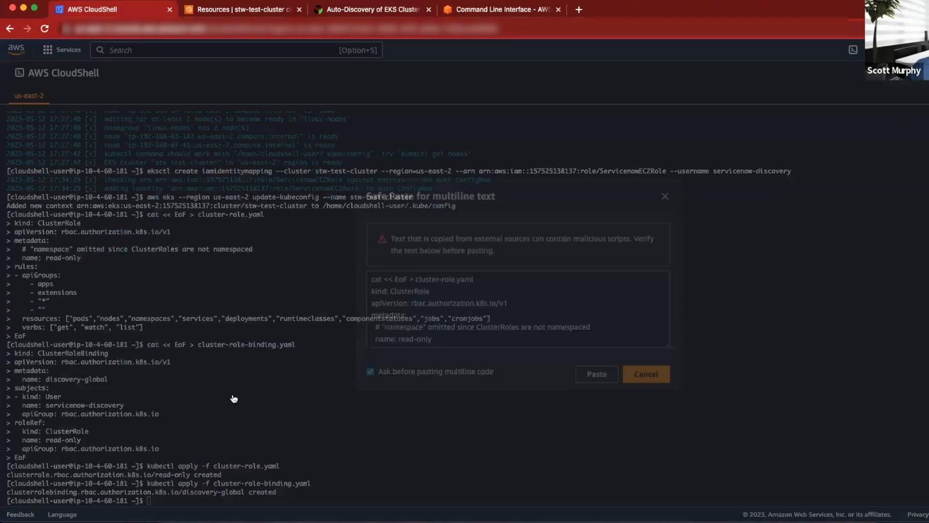
click(583, 374)
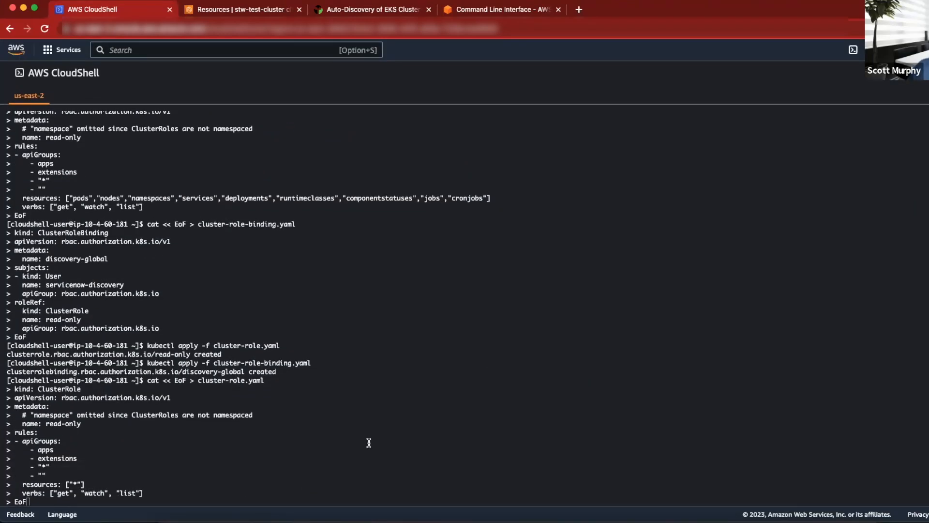
key(Return)
Run kubectl apply -f cluster-role.yaml again to update the read-only cluster role.
text(cat << EoF > cluster-role.yaml kind: ClusterRole apiVersion: rbac.authorization.k8s.io/v1 metadata:   name: read-only rules: - apiGroups:     - apps     - extensions     - "*"     - ""   resources: ["*"]   verbs: ["get", "watch", "list"] EoF)
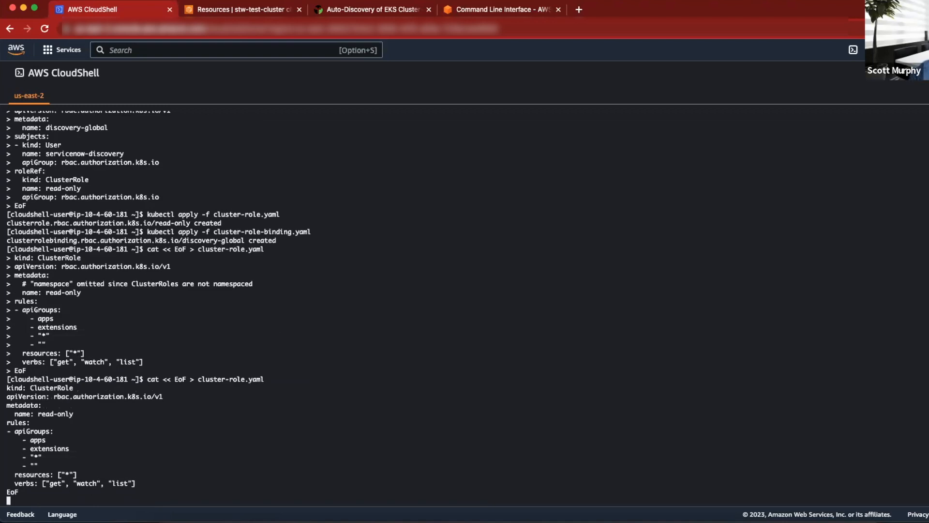
key(Up)
key(Up)
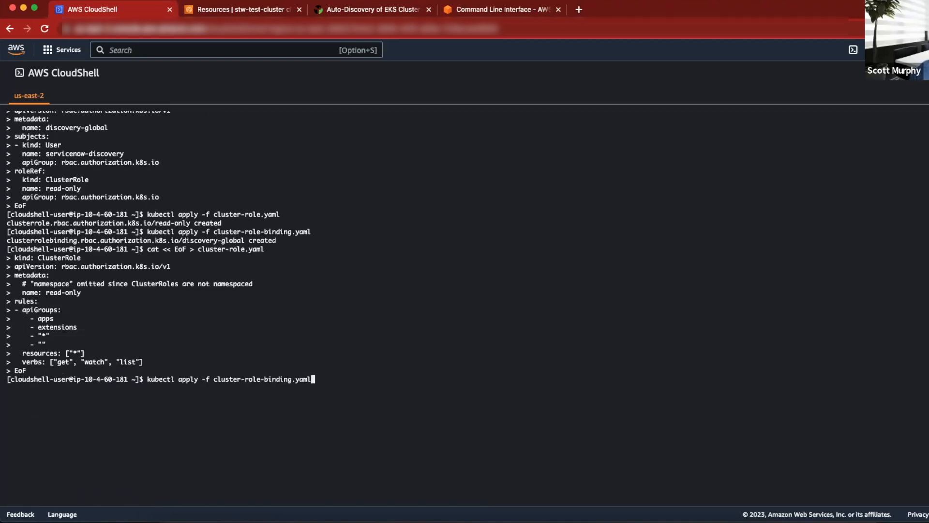
key(Up)
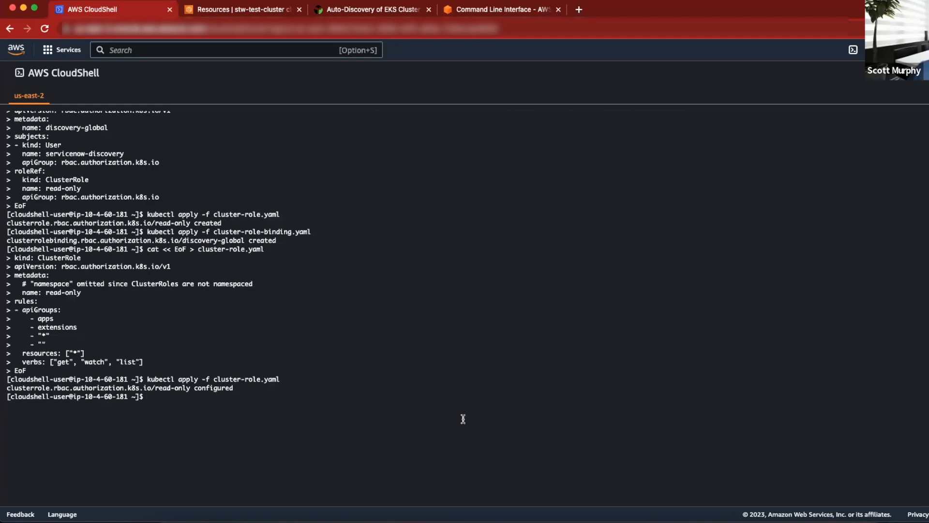
Switch to the AWS EKS Discovery document in Word and highlight the servicenow-discovery user name in the ClusterRoleBinding.
click(595, 510)
scroll(462, 287, down, 1)
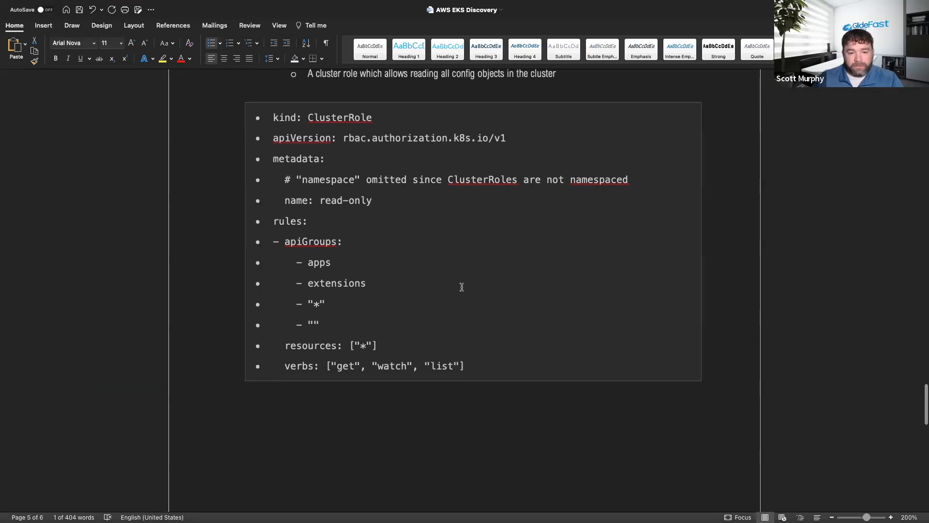
scroll(462, 287, down, 12)
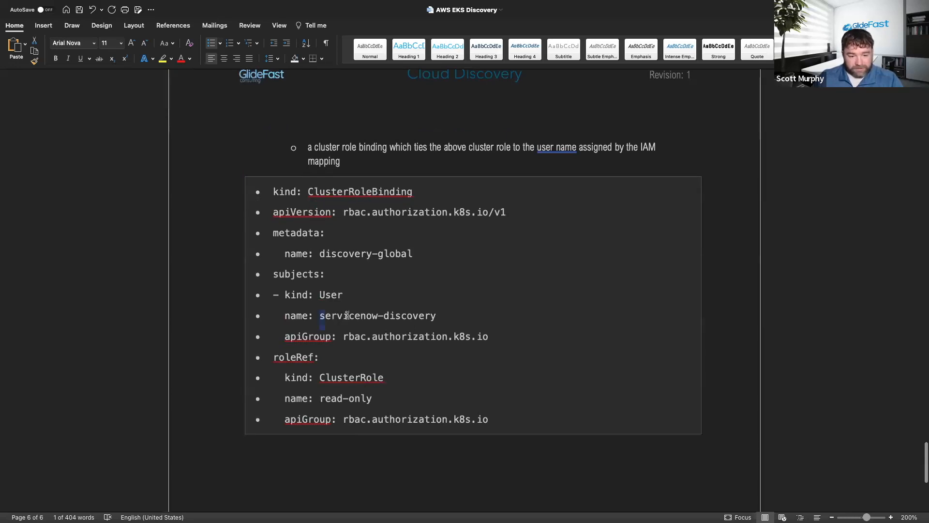
drag(320, 317, 460, 315)
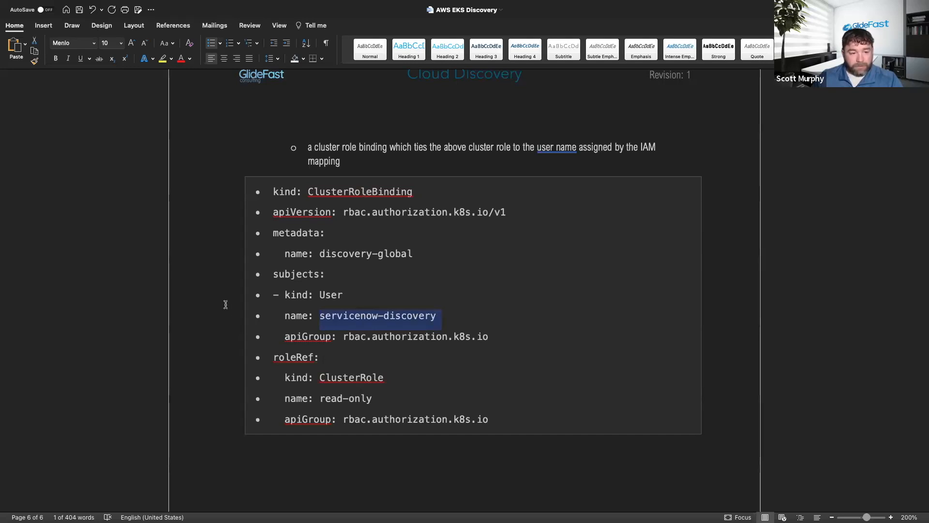
Switch to AWS CloudShell, check the earlier role and binding commands, and run kubectl apply -f cluster-role-binding.yaml again.
key(ctrl+Left)
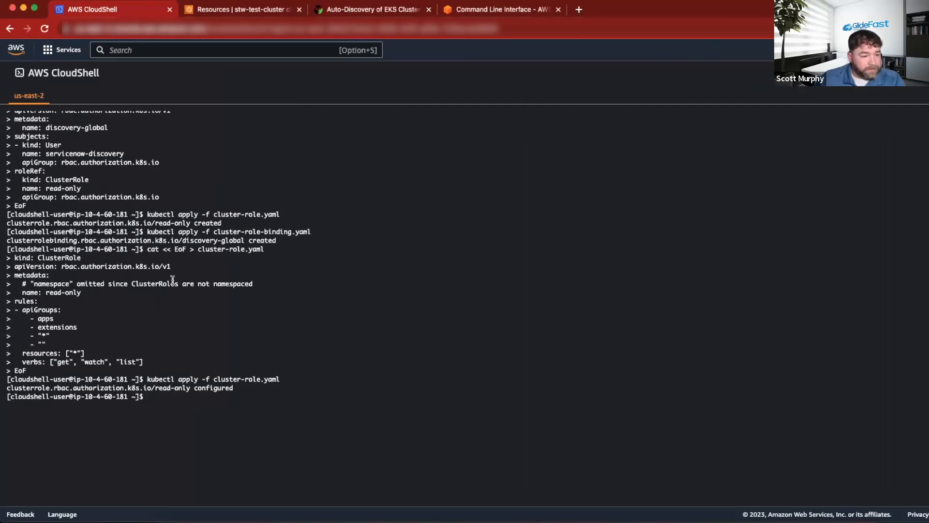
scroll(173, 280, up, 6)
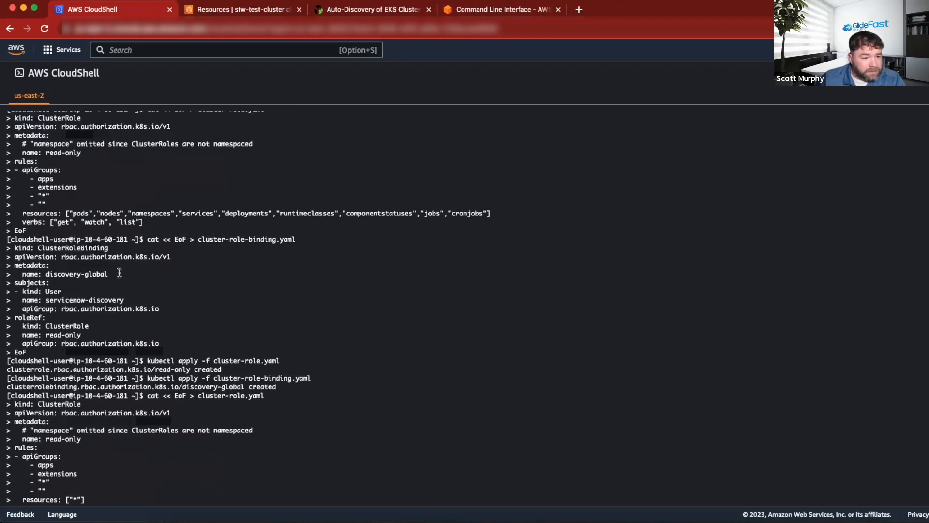
scroll(119, 272, up, 3)
scroll(5, 246, down, 3)
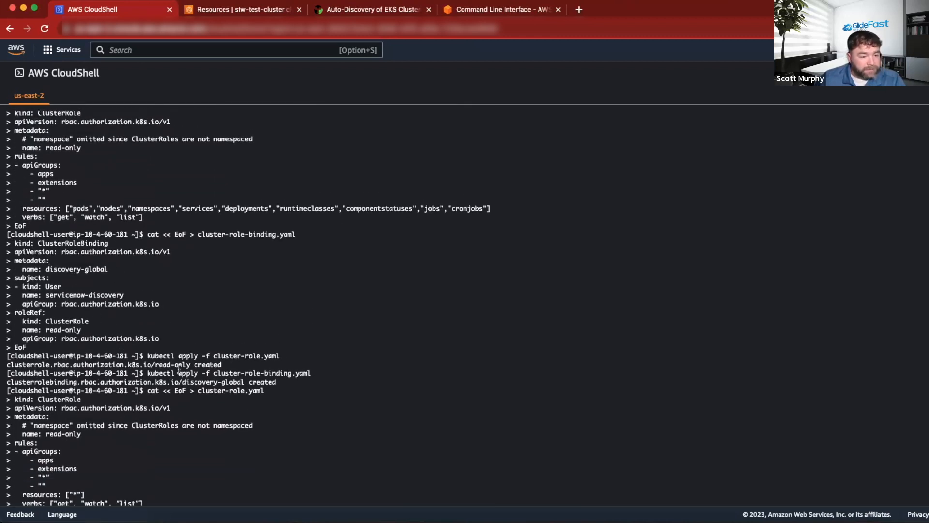
scroll(178, 368, down, 6)
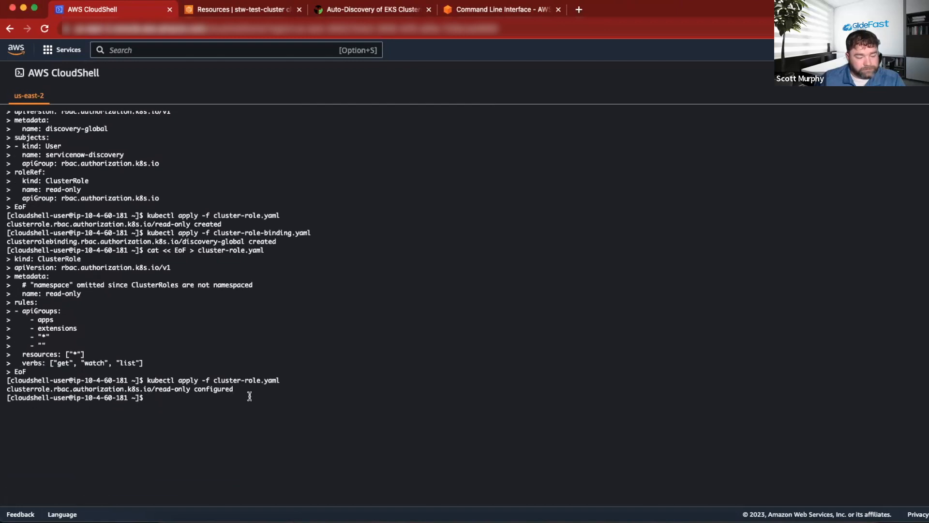
key(Up)
key(Up)
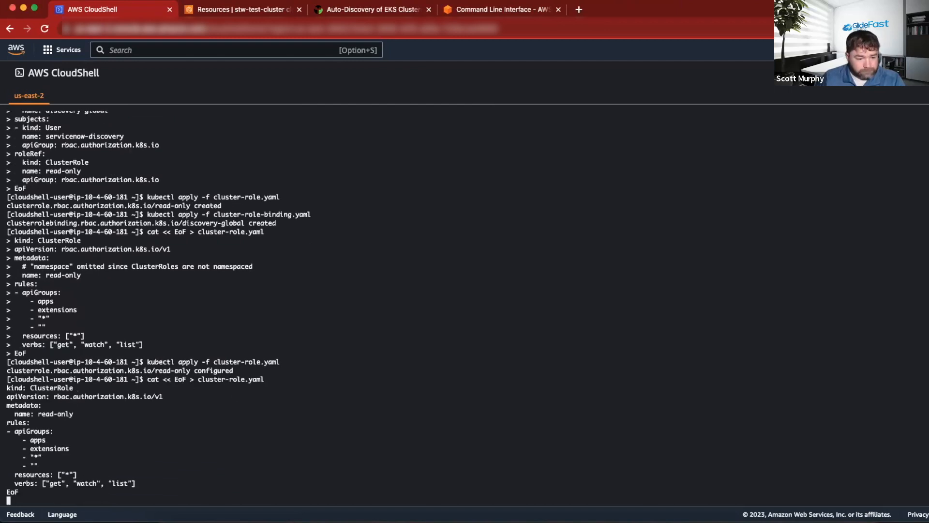
key(Down)
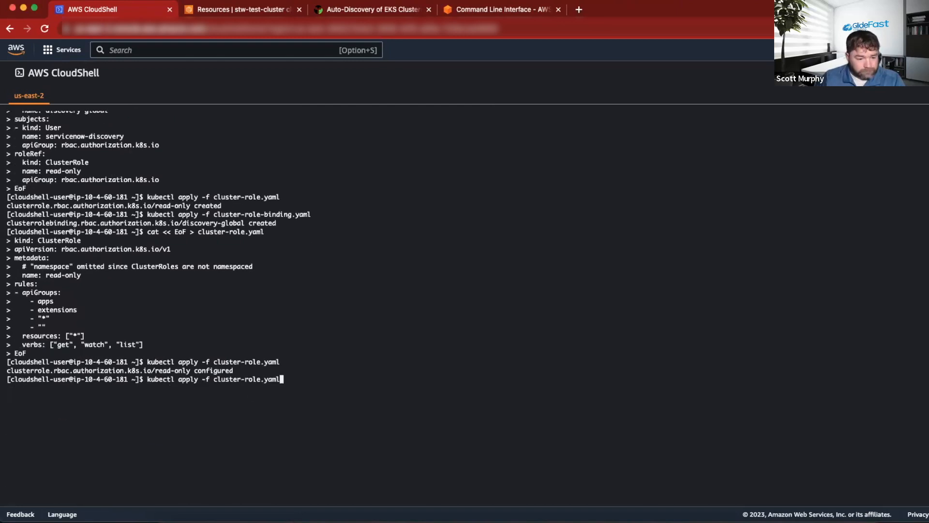
key(Down)
key(Up)
key(Up)
key(Up)
key(Return)
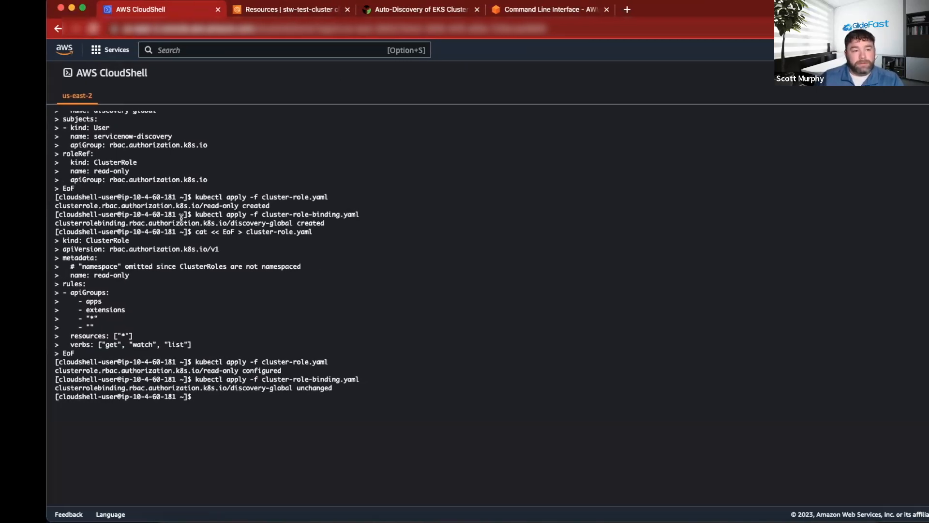
Switch to ServiceNow, open the Cloud Service Account - Master Account discovery schedule and start a new Discover now run.
key(ctrl+Left)
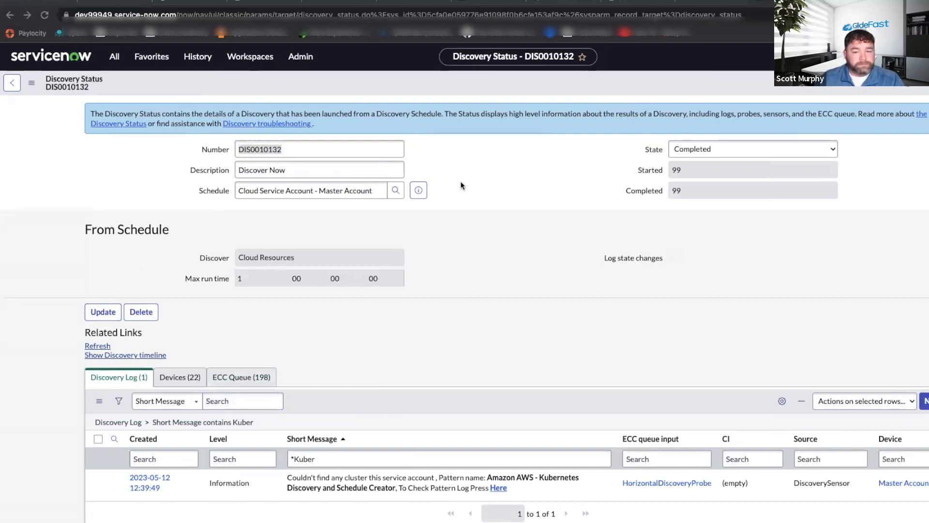
click(417, 190)
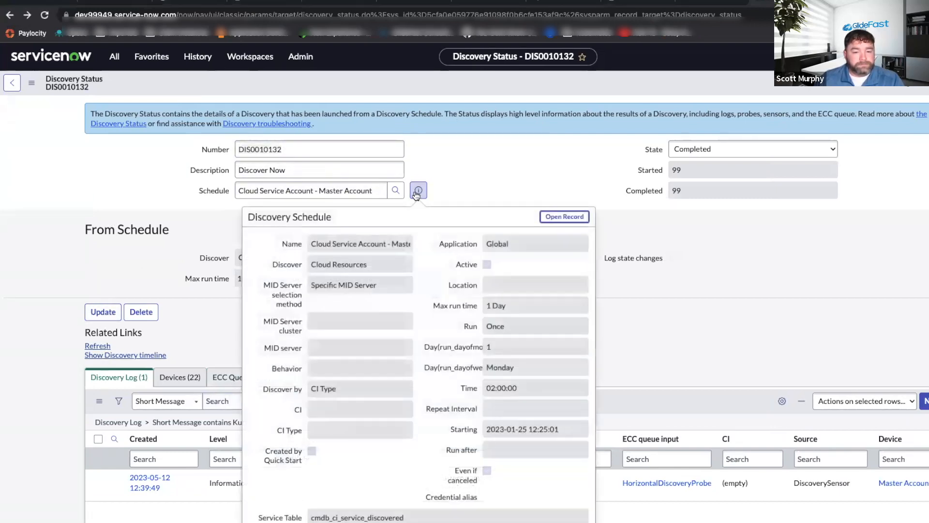
click(197, 58)
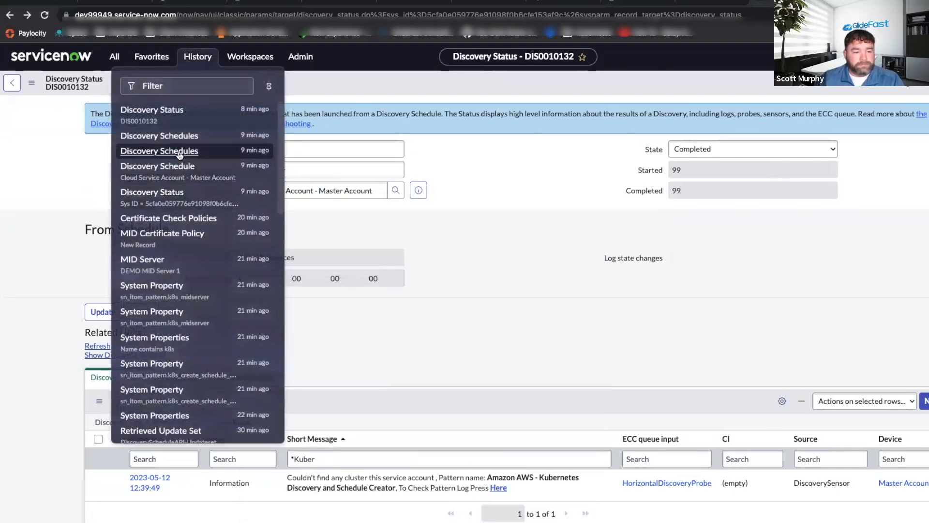
click(179, 151)
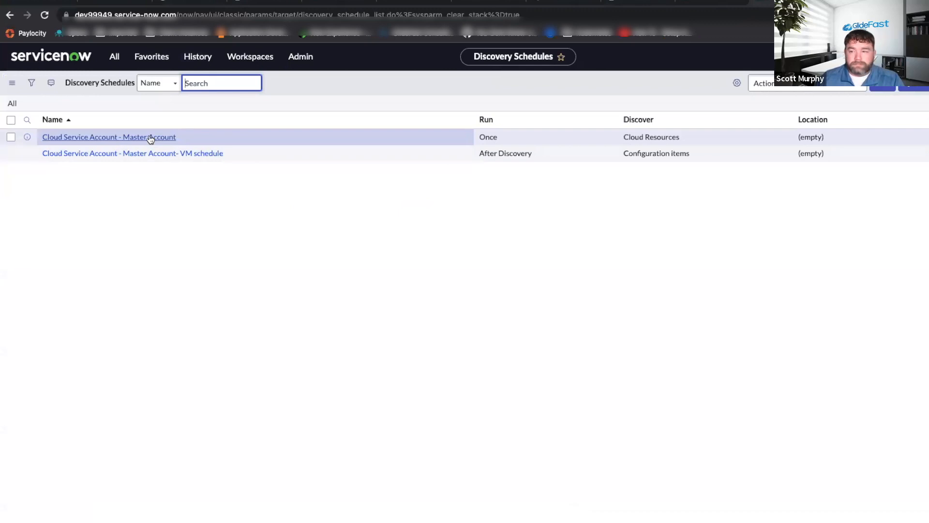
click(151, 138)
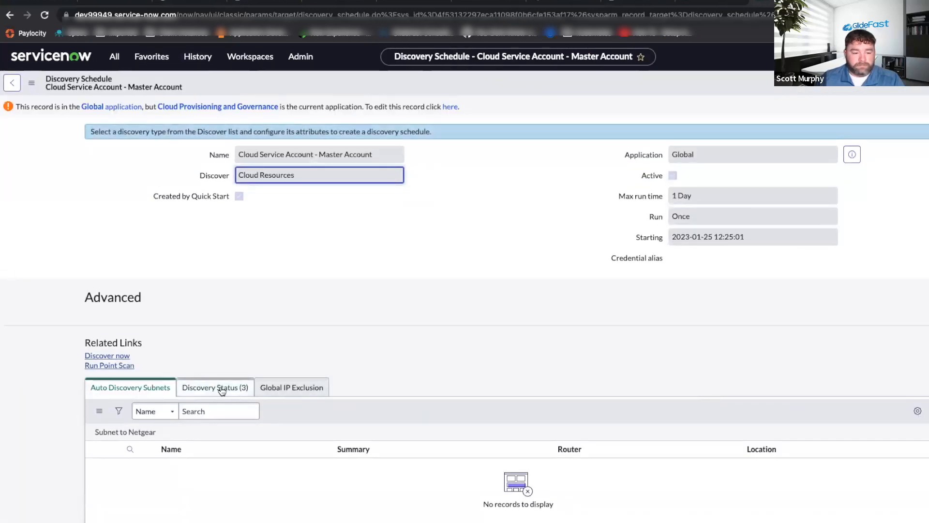
click(107, 356)
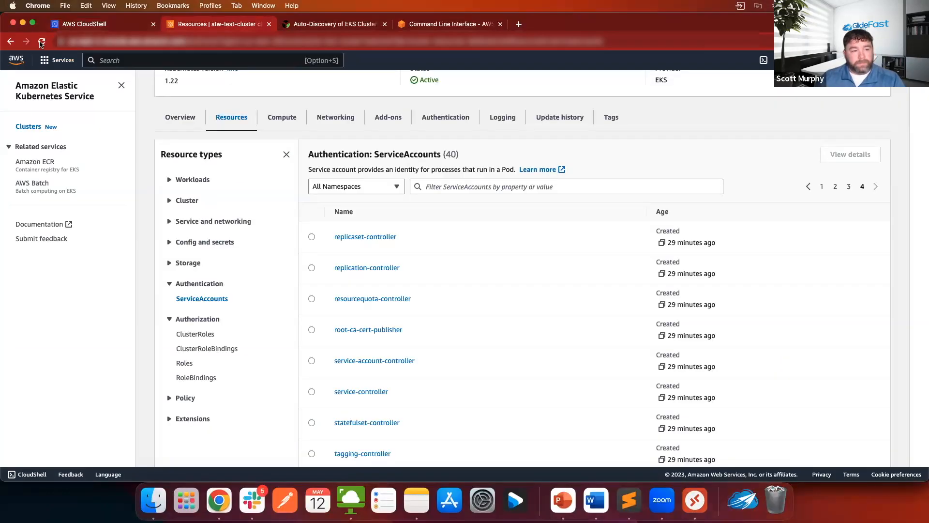
Switch to the Amazon EKS console, open the discovery-global ClusterRoleBinding of stw-test-cluster and examine its reference and bindings.
click(42, 42)
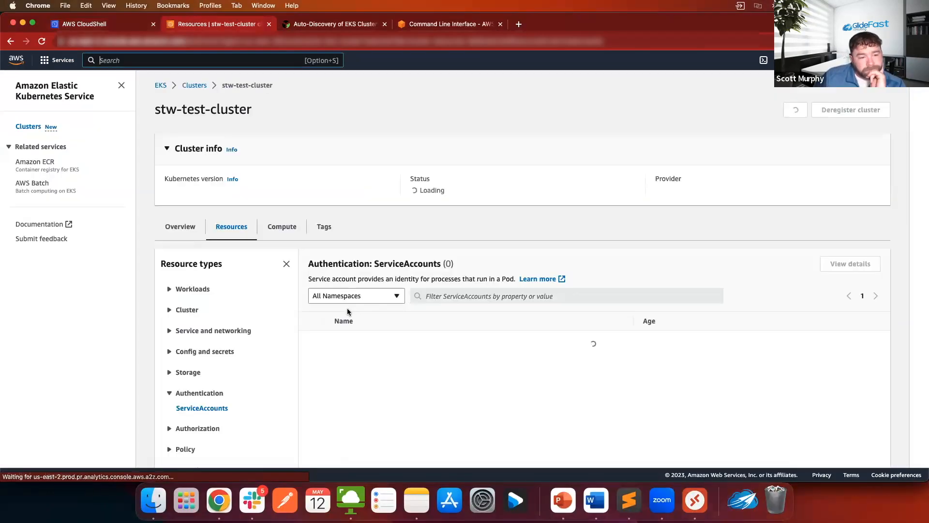
scroll(258, 313, down, 7)
scroll(257, 308, up, 8)
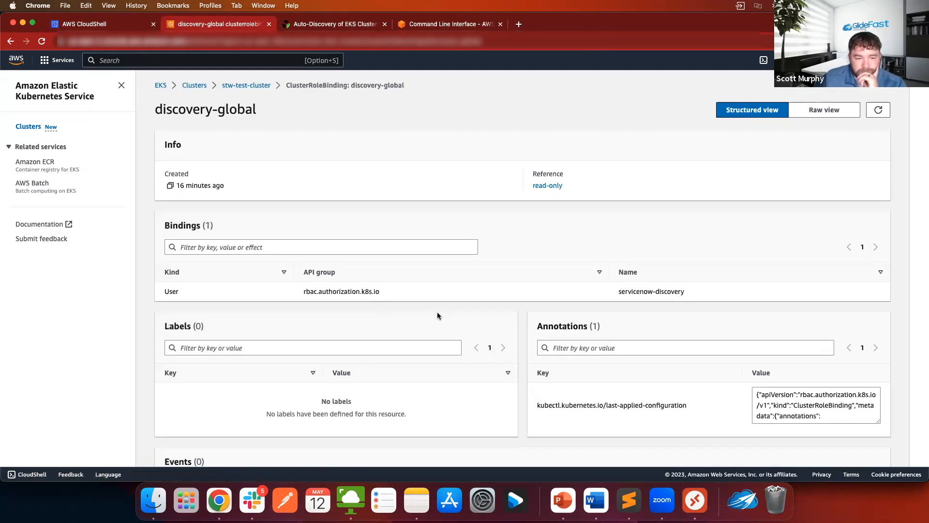
scroll(437, 315, down, 3)
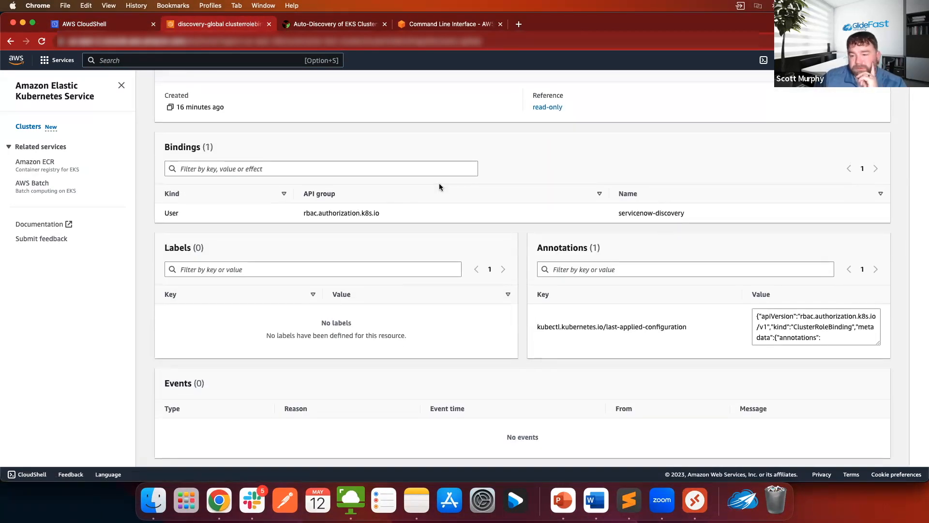
scroll(442, 183, up, 2)
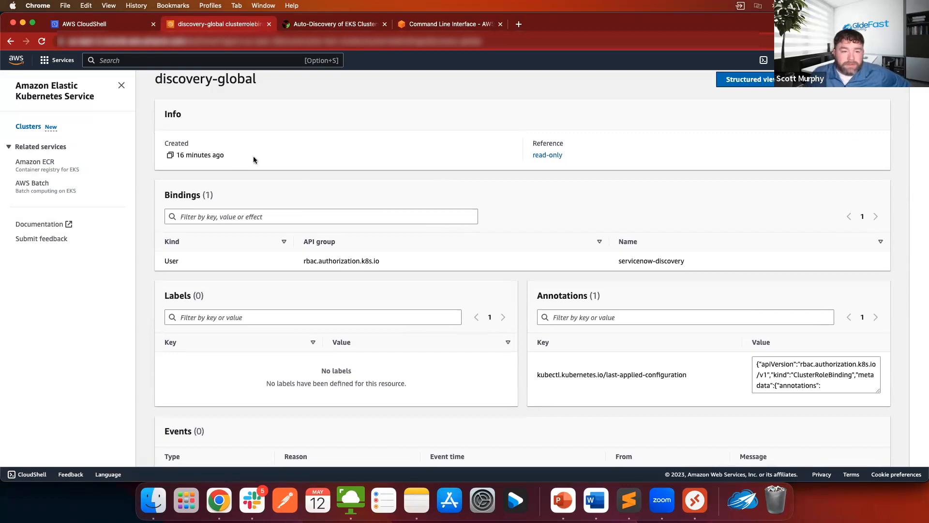
scroll(242, 145, up, 1)
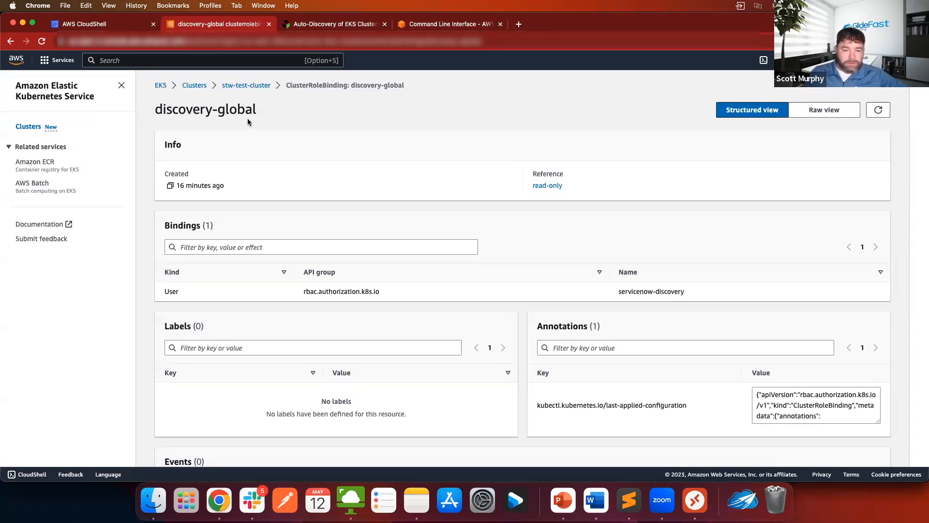
scroll(446, 222, down, 3)
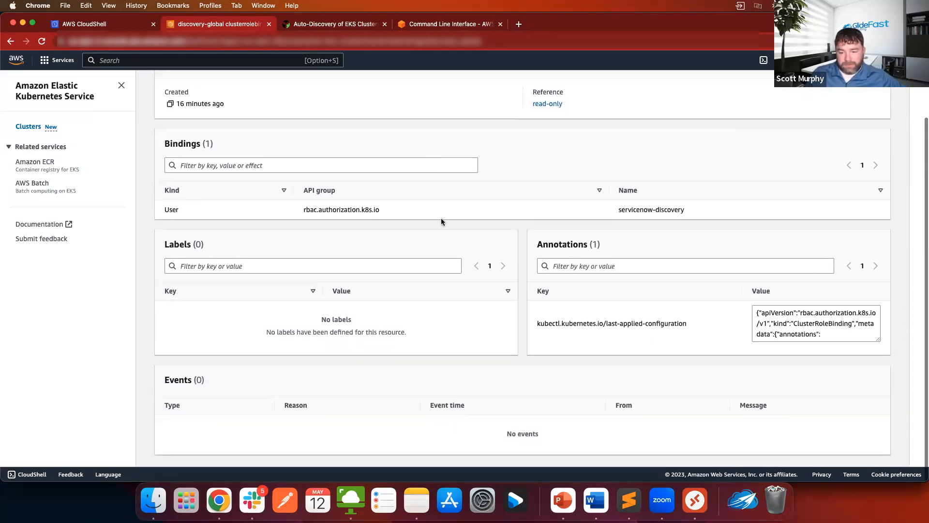
scroll(441, 221, up, 3)
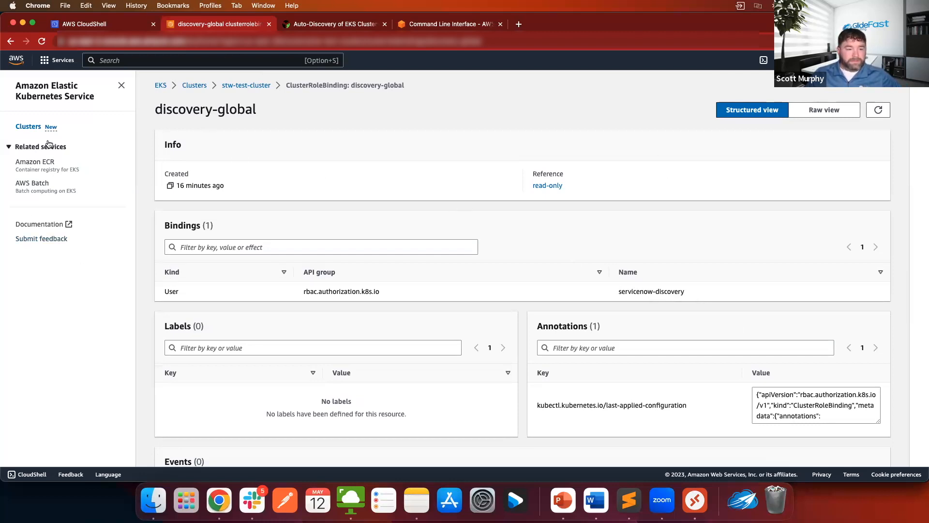
scroll(260, 75, up, 2)
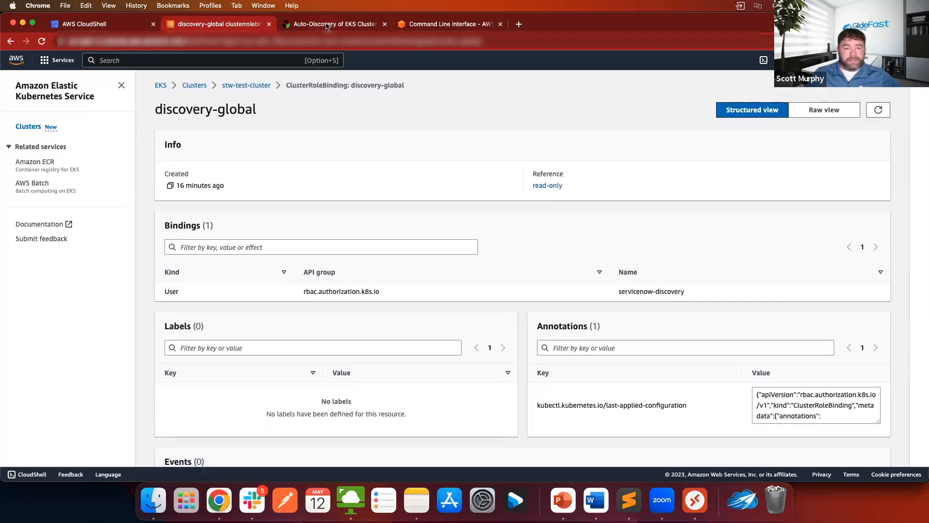
click(327, 25)
click(441, 25)
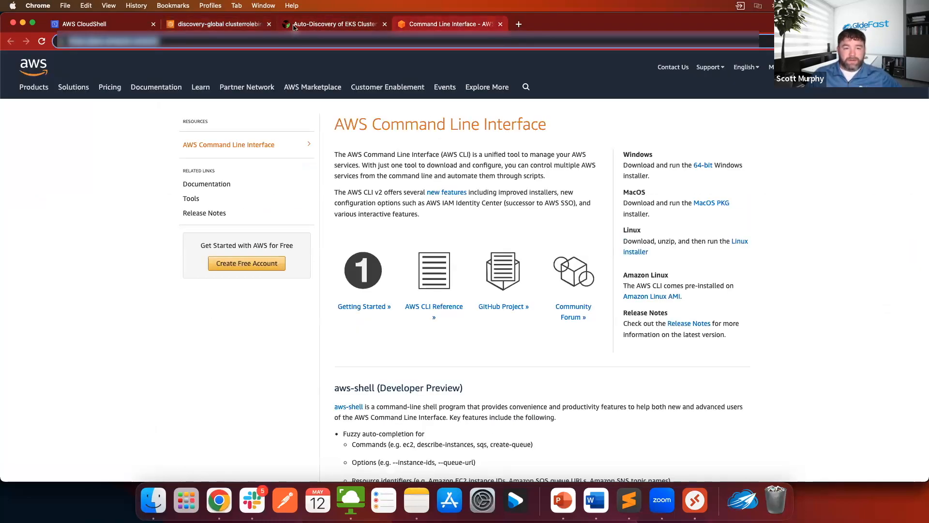
click(309, 25)
click(213, 25)
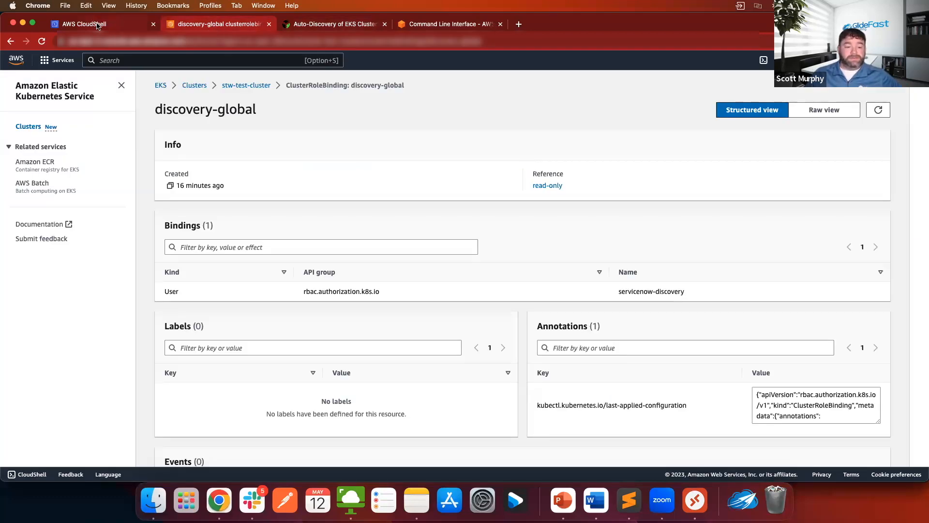
scroll(351, 166, down, 3)
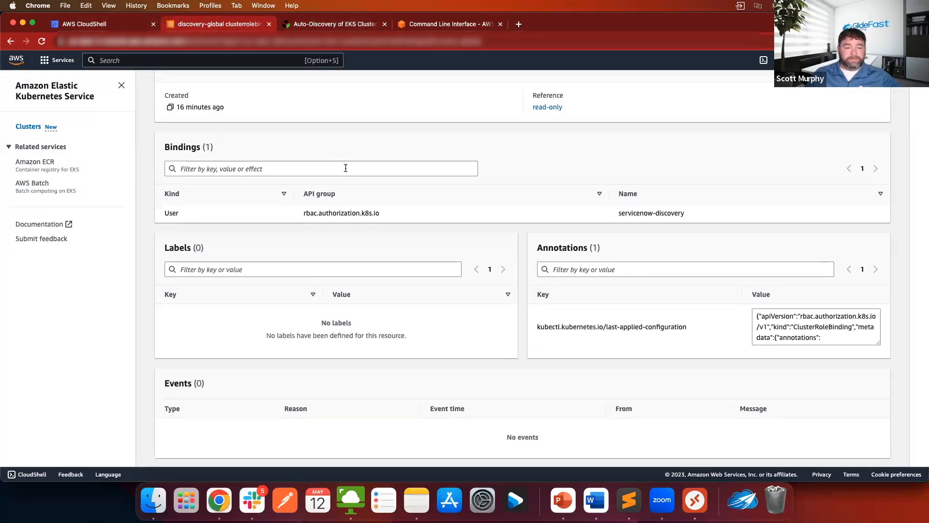
scroll(347, 167, up, 3)
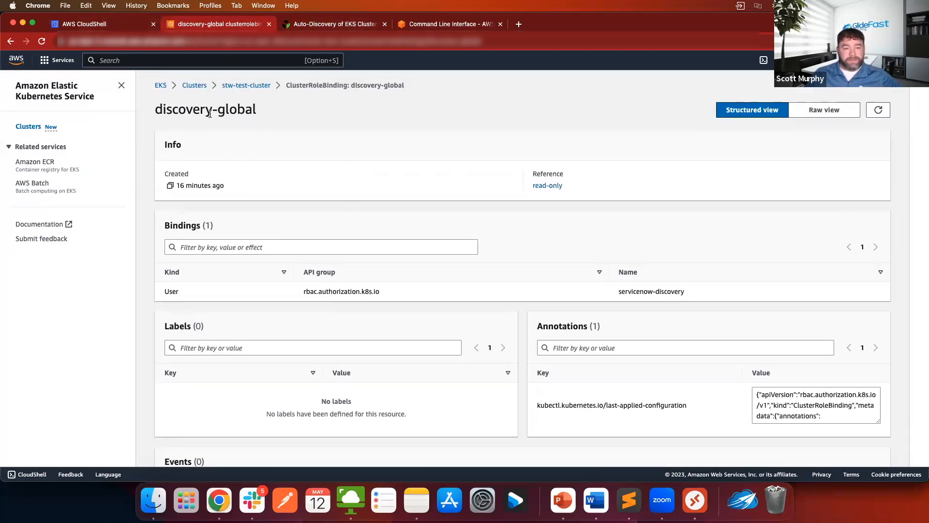
Switch to the Create Test Clusters notes in Sublime Text and compare the read-only, discovery-global and servicenow-discovery names in the YAML definitions.
right_click(417, 500)
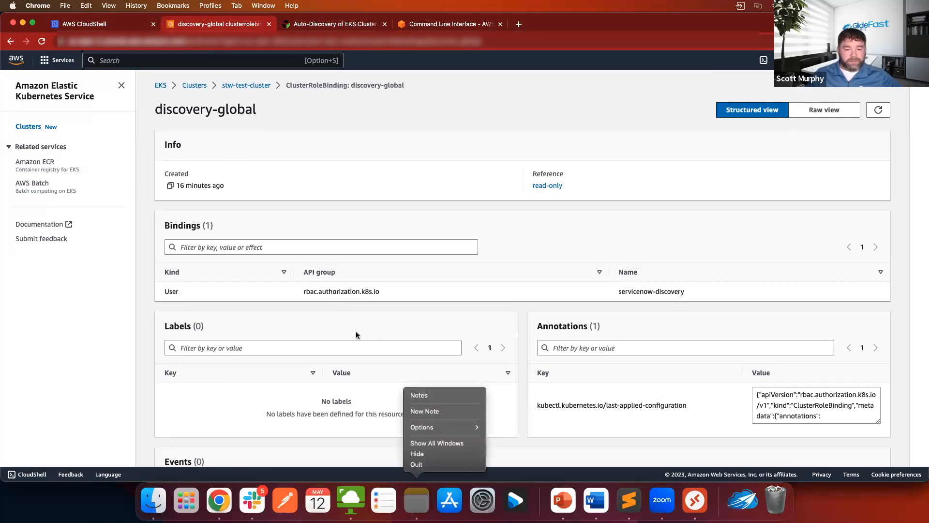
click(627, 501)
scroll(365, 292, down, 2)
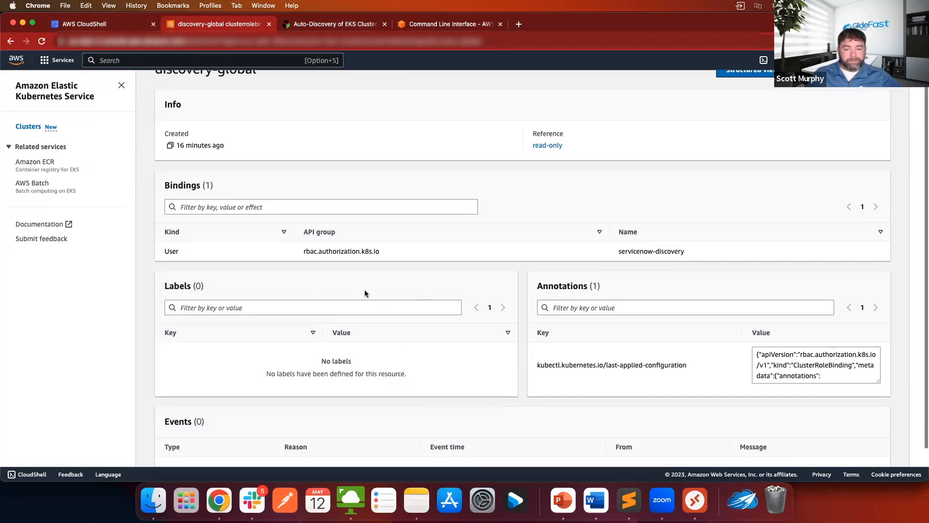
click(624, 501)
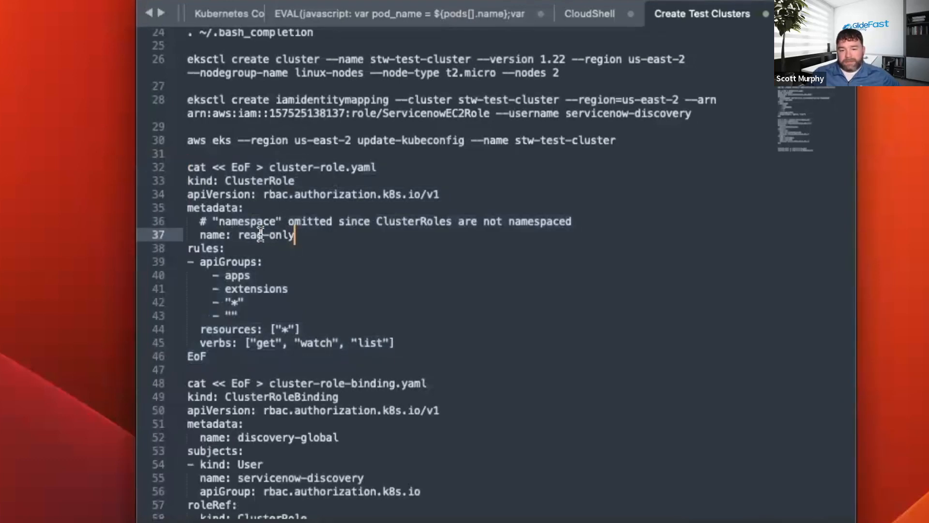
drag(239, 236, 296, 236)
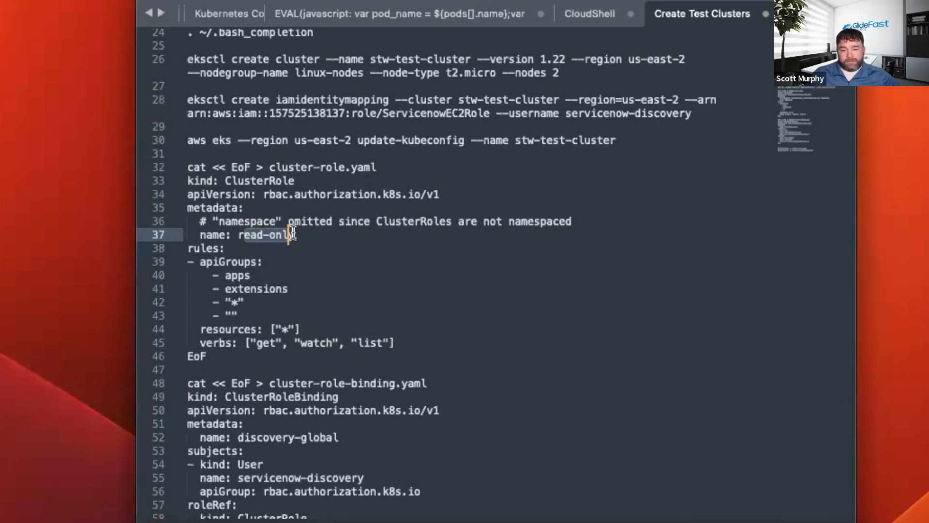
click(336, 245)
scroll(333, 242, down, 3)
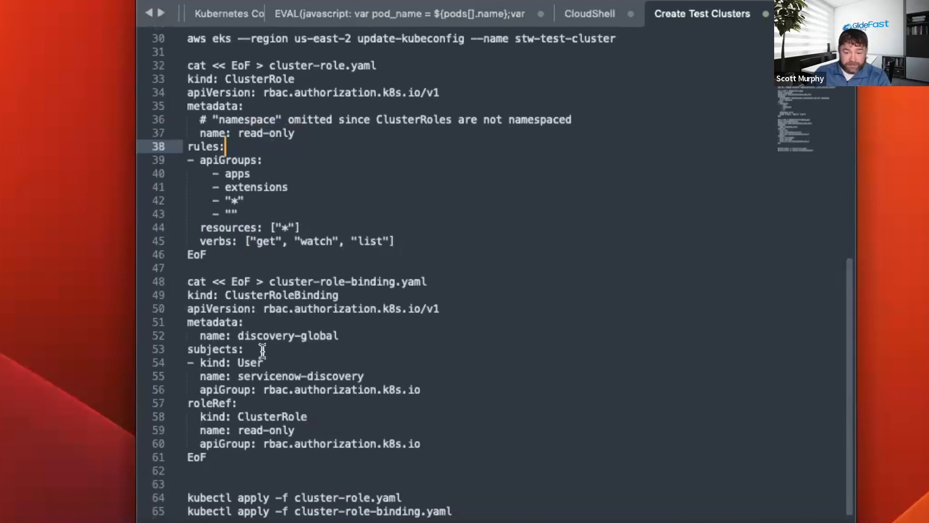
drag(239, 336, 341, 336)
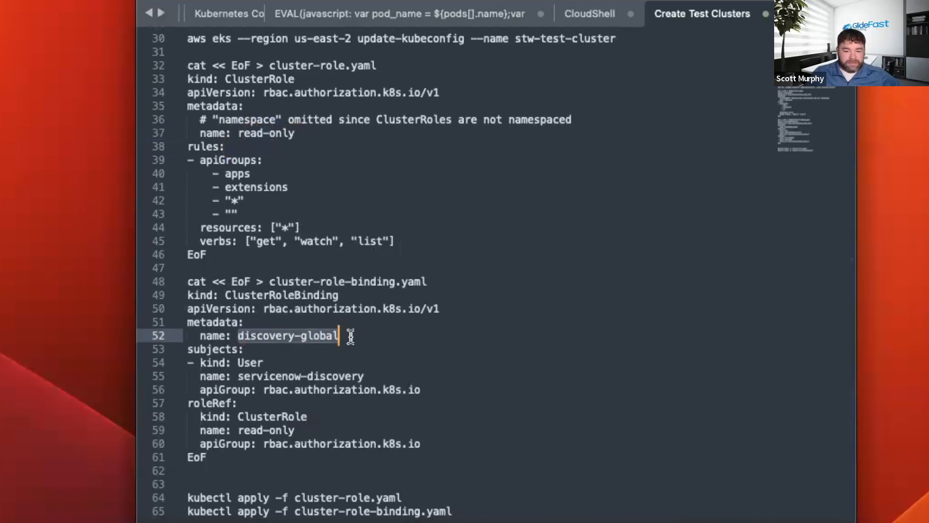
drag(239, 376, 379, 375)
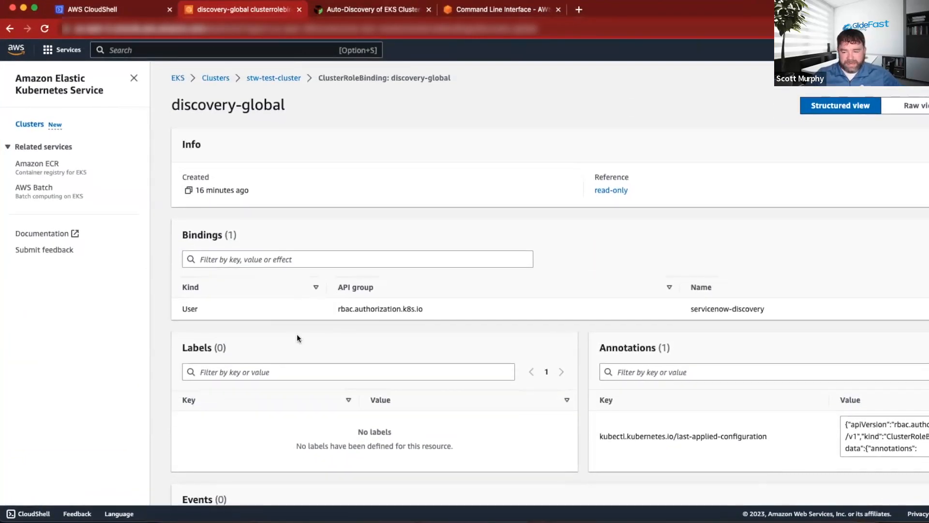
Return to the discovery-global binding in the Amazon EKS console and go back to the stw-test-cluster overview.
scroll(291, 145, down, 1)
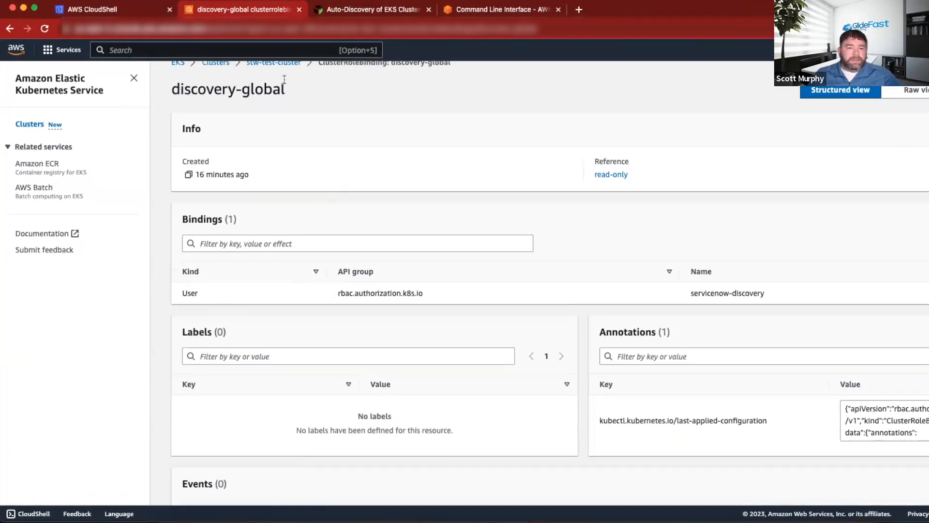
scroll(284, 86, up, 1)
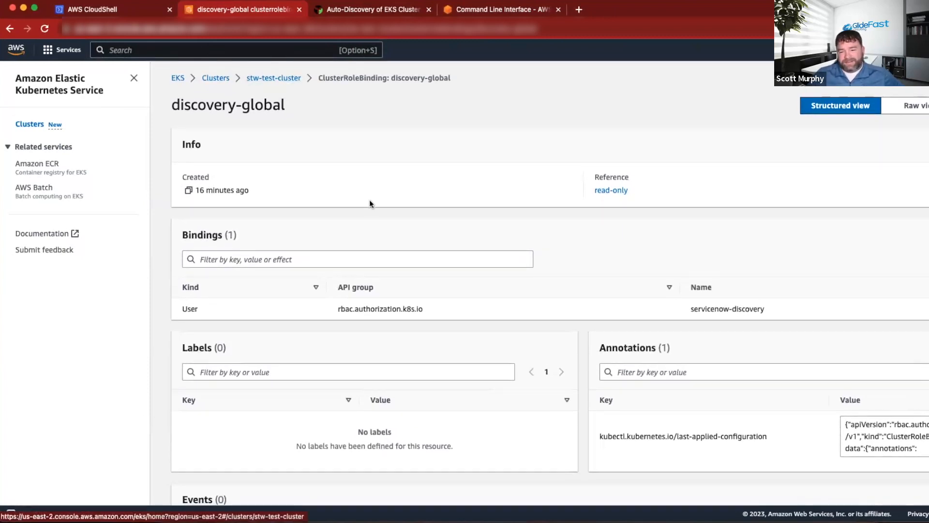
click(266, 80)
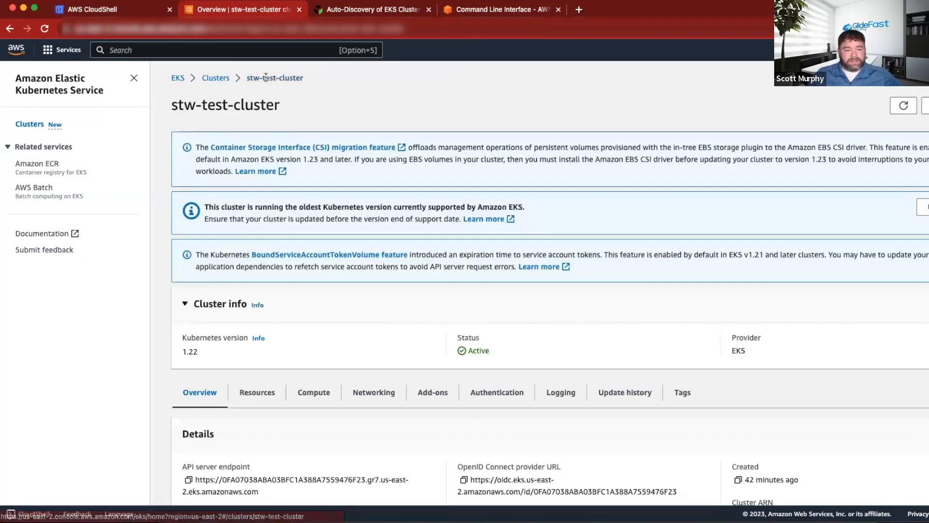
Open the list of ClusterRoles in the authorization resources of stw-test-cluster.
scroll(248, 203, down, 4)
click(248, 205)
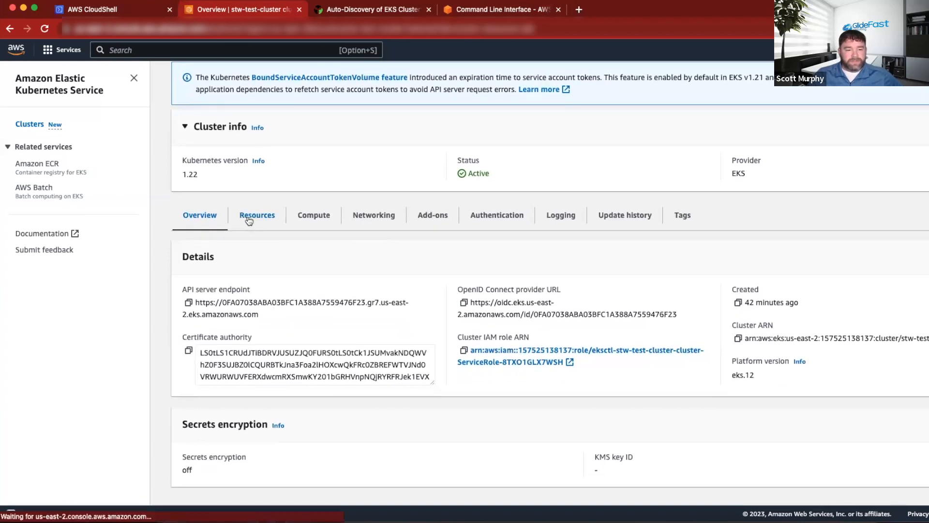
scroll(293, 239, down, 1)
scroll(264, 292, down, 3)
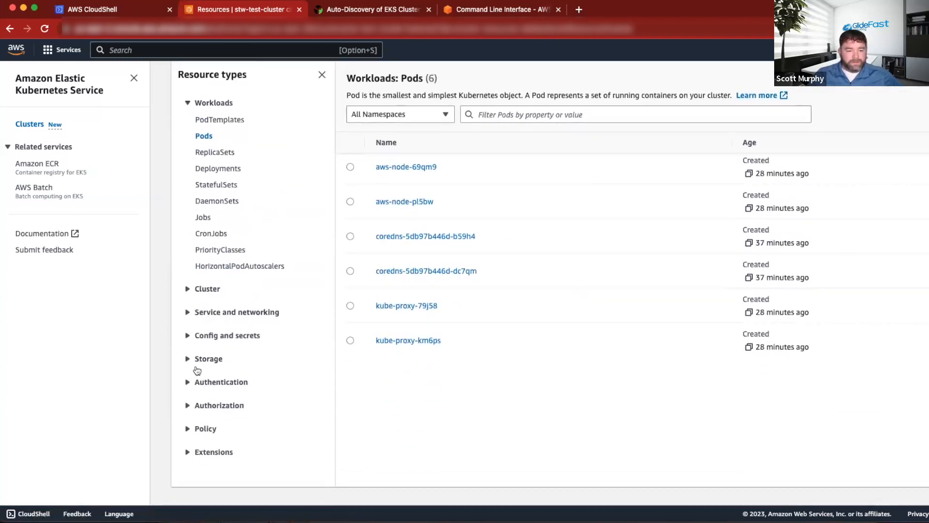
click(188, 382)
scroll(188, 402, down, 1)
scroll(187, 405, up, 1)
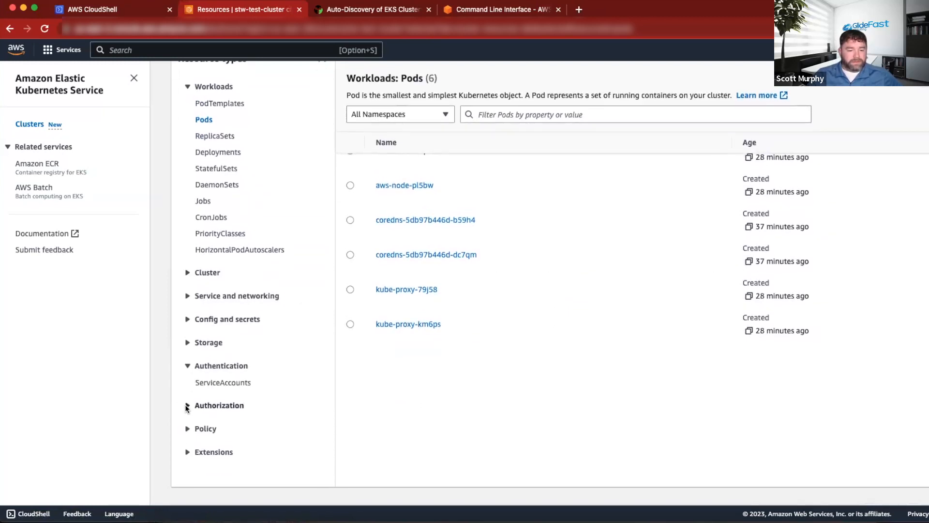
scroll(275, 315, down, 2)
click(278, 338)
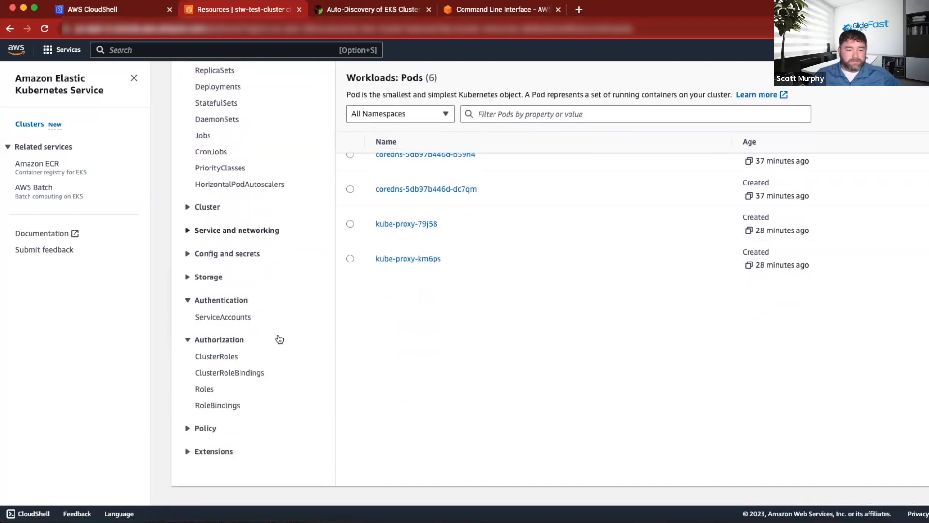
click(219, 355)
Filter the ClusterRoles by the name read-only and open the read-only role.
scroll(468, 218, up, 2)
scroll(469, 218, down, 2)
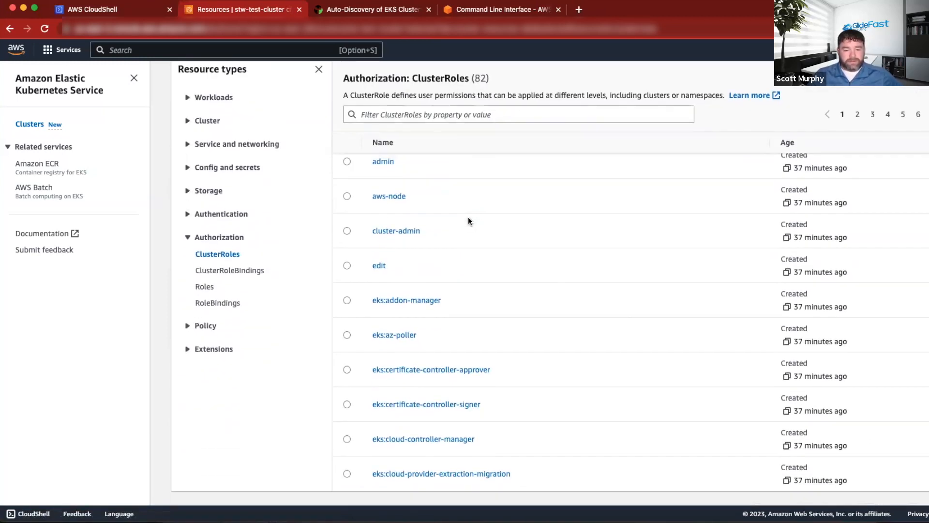
scroll(432, 191, up, 3)
click(435, 216)
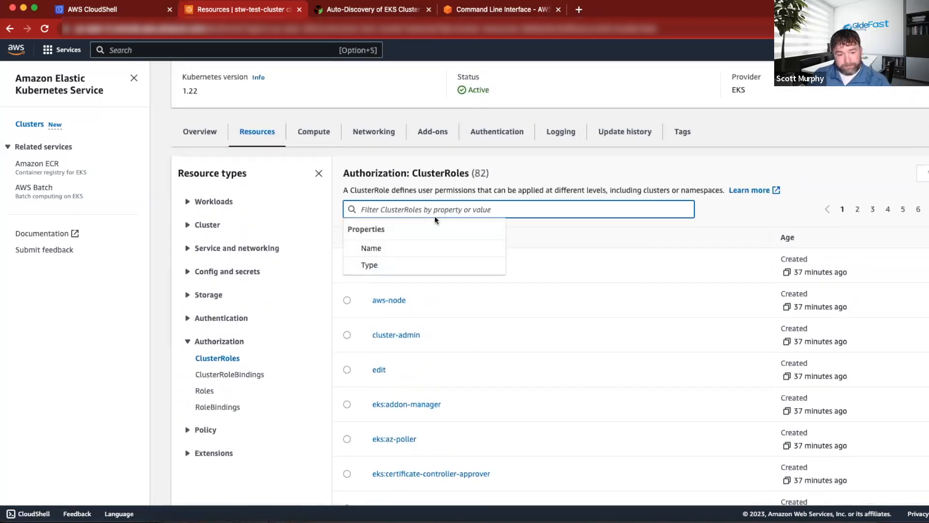
text(read)
click(406, 266)
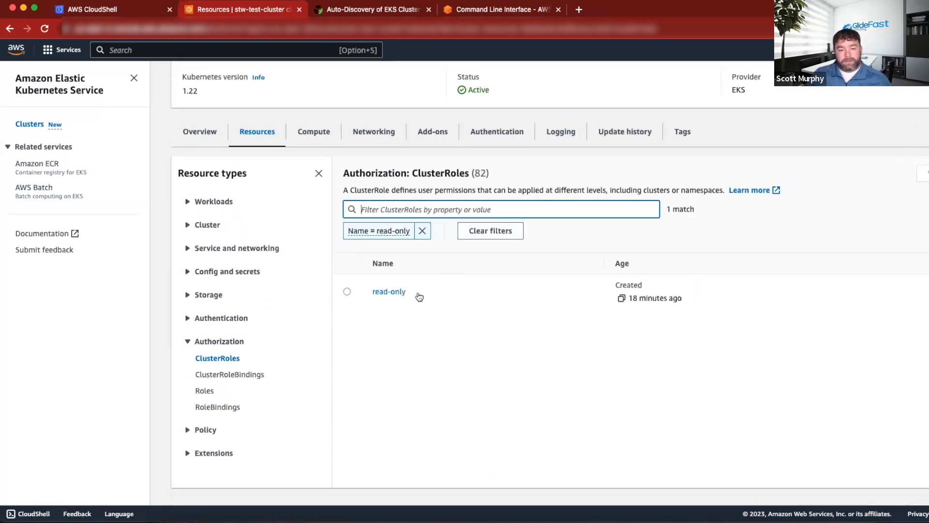
click(381, 292)
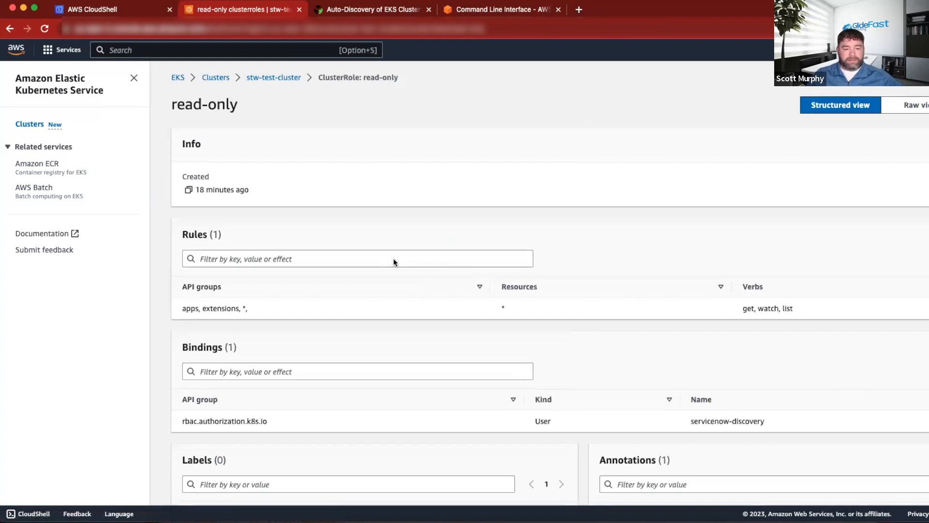
Examine the read-only ClusterRole's rules, bindings, labels and last-applied-configuration annotation.
scroll(393, 260, down, 2)
scroll(286, 226, down, 4)
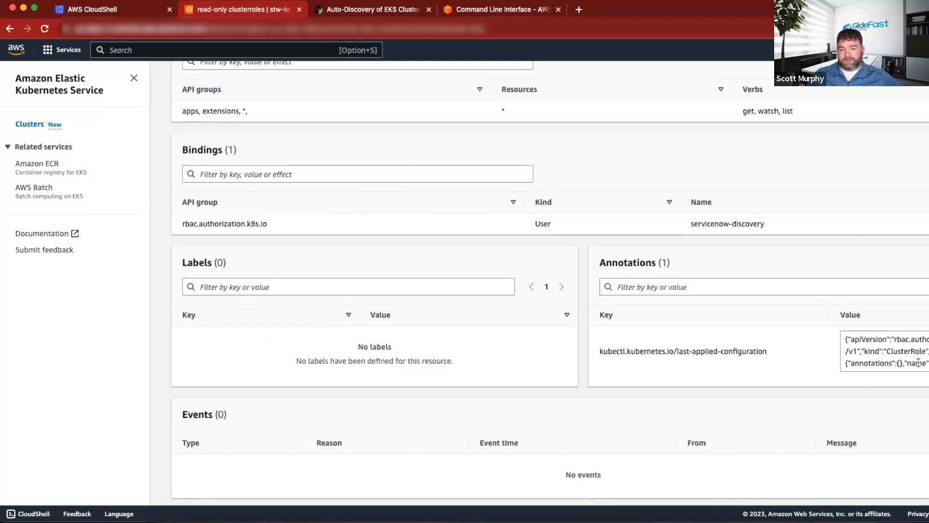
scroll(680, 367, up, 5)
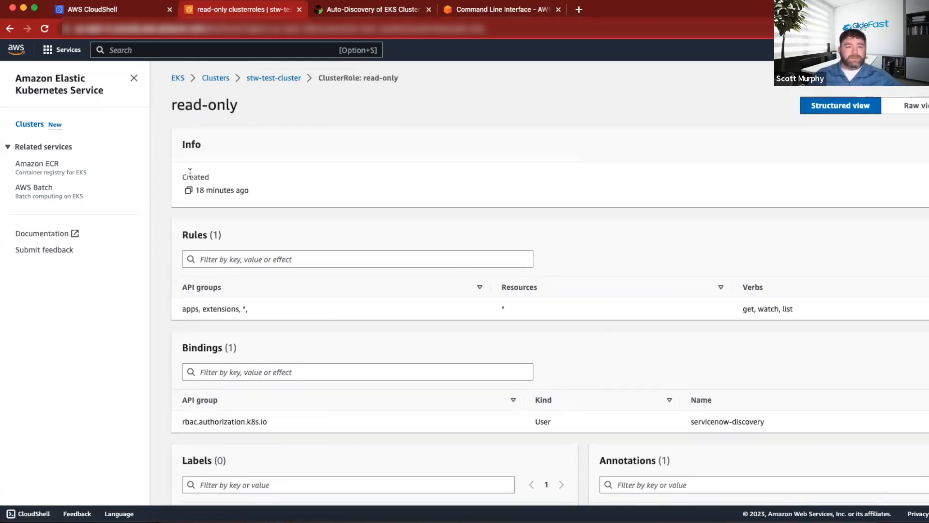
Switch to the AWS EKS Discovery document in Word, go back to its cover page and return to the EKS console.
key(super+Tab)
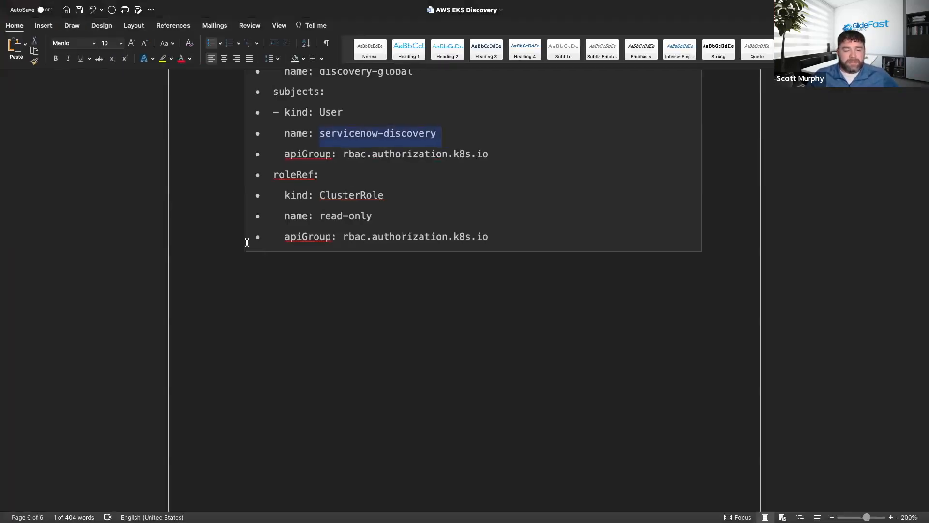
scroll(246, 246, up, 20)
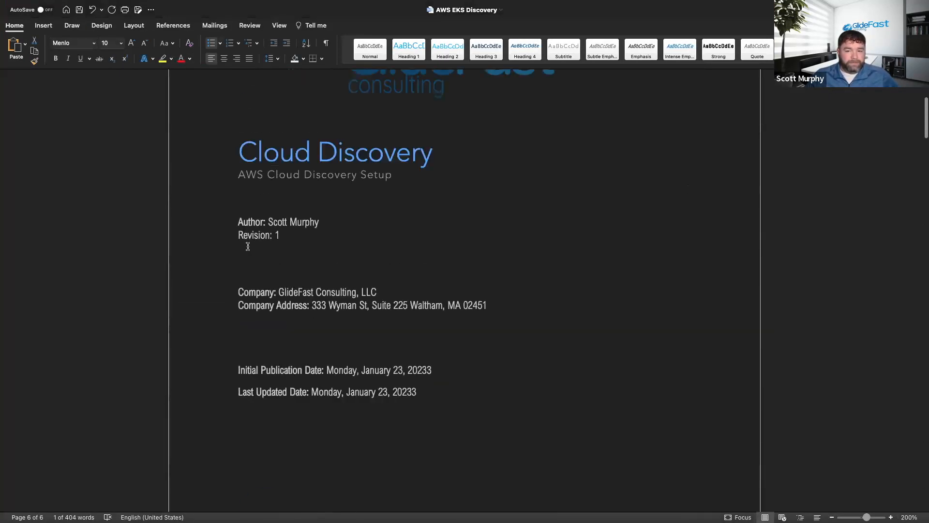
key(super+Tab)
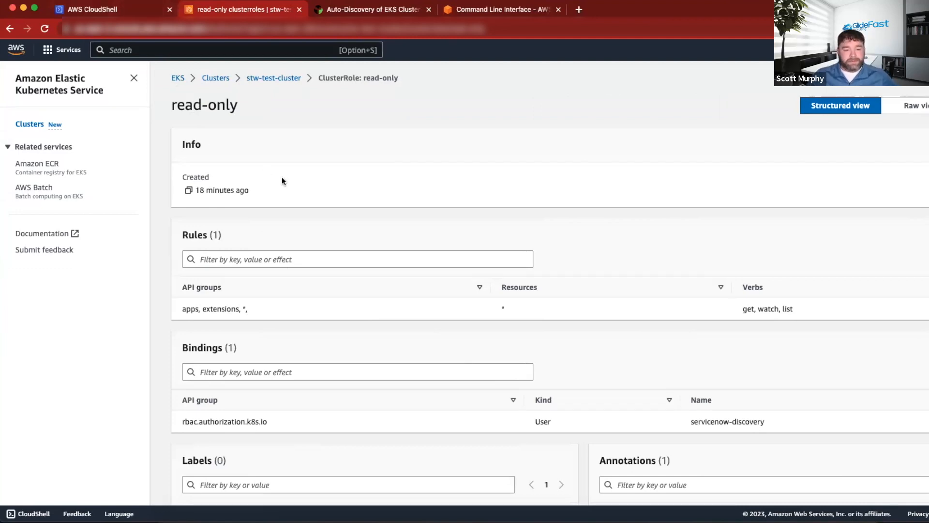
Switch to the Discovery Status record in ServiceNow and search the Discovery Log's short messages for *Kuber.
scroll(356, 275, down, 2)
scroll(354, 281, up, 3)
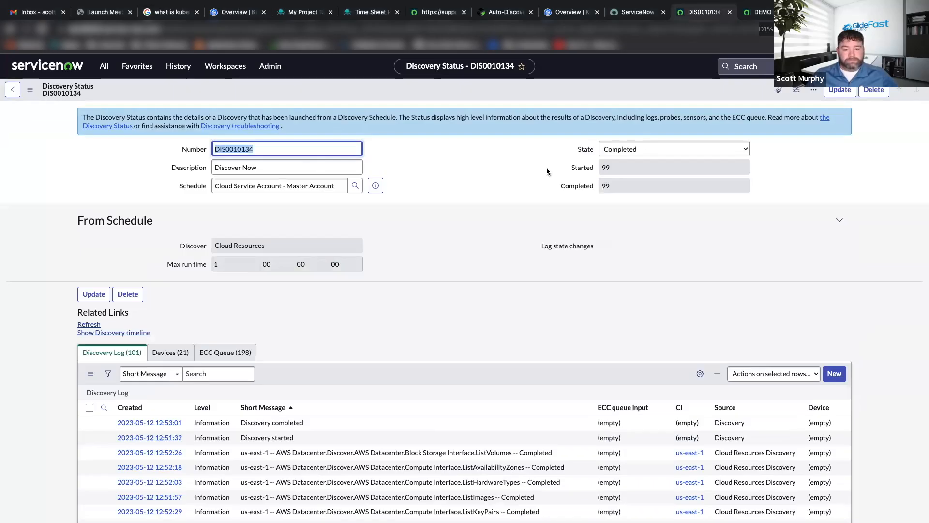
scroll(484, 187, down, 3)
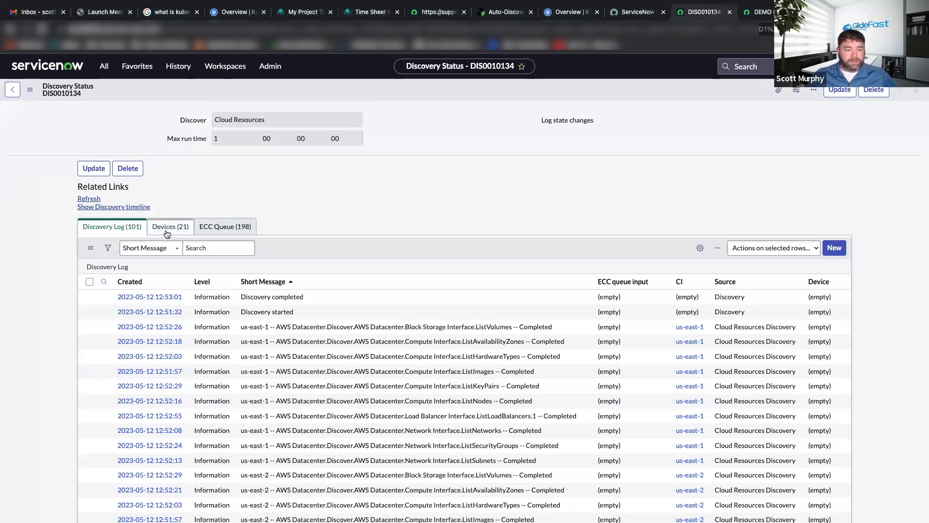
click(230, 249)
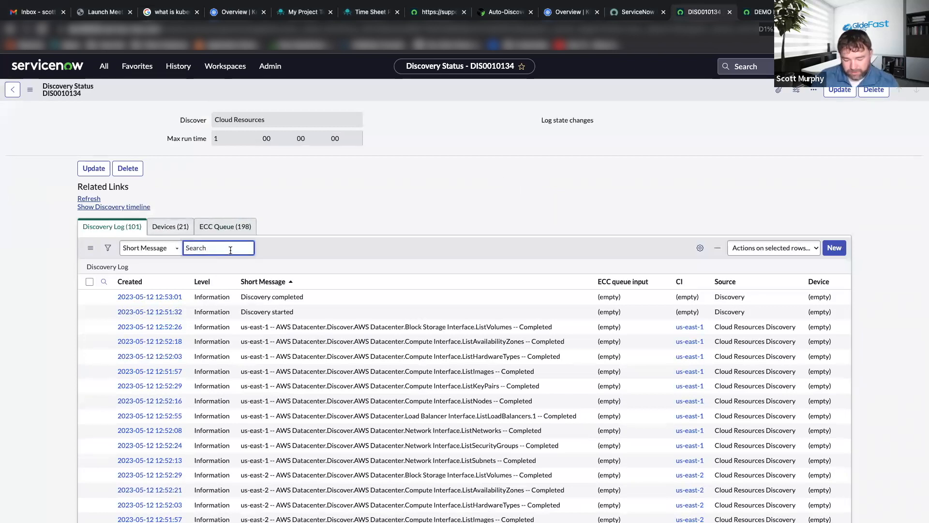
text(*)
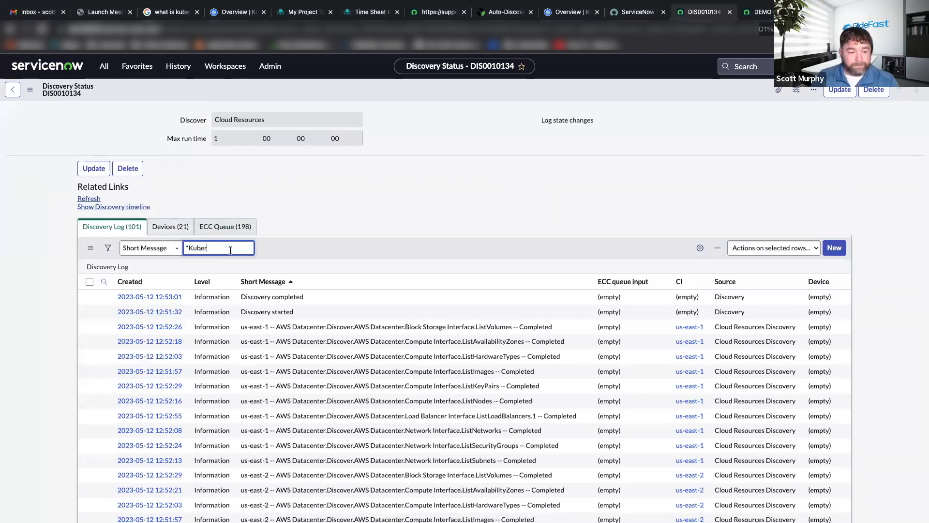
text(Kuber)
key(Return)
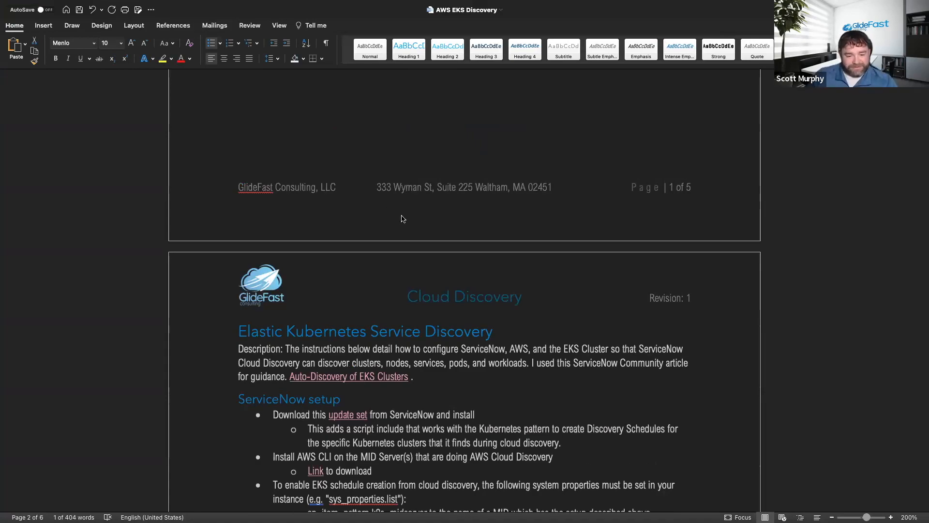
Switch to the AWS EKS Discovery document in Word and read from the ServiceNow setup through the ClusterRoleBinding definition.
scroll(395, 208, down, 7)
scroll(394, 211, down, 20)
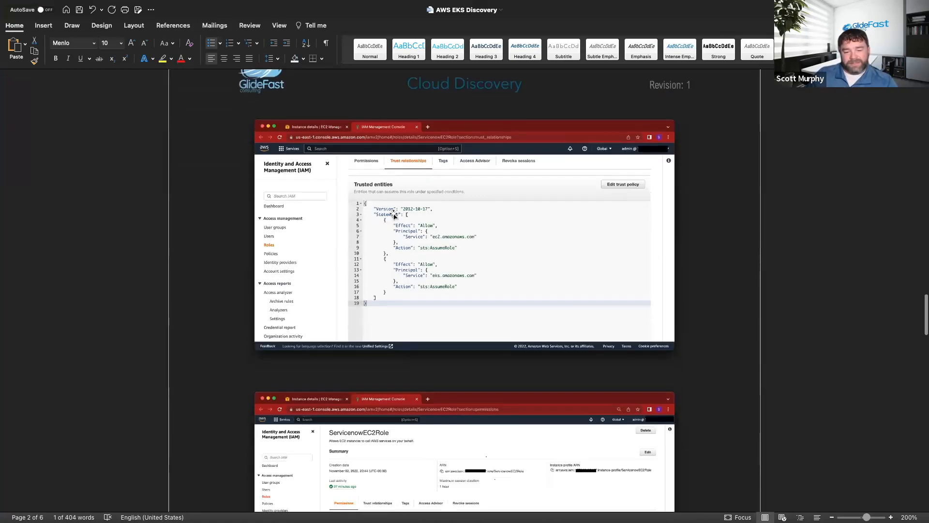
scroll(395, 216, down, 20)
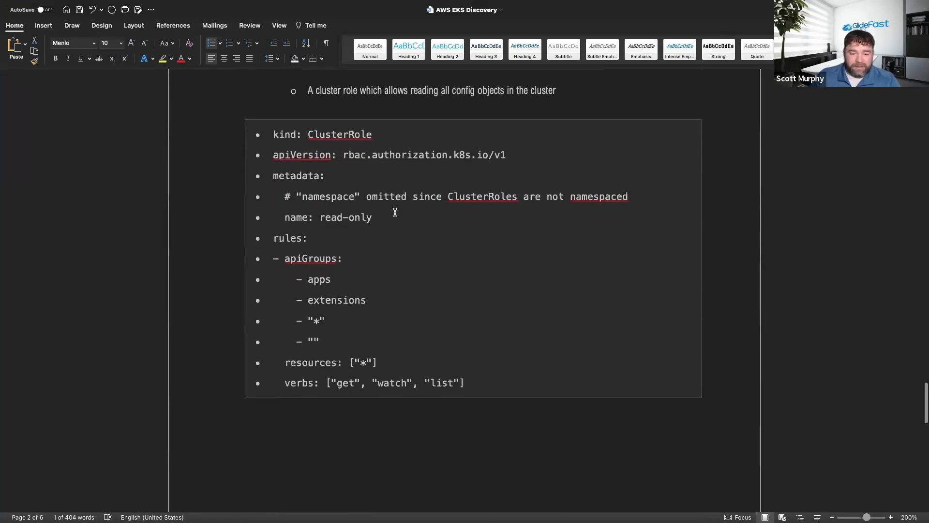
scroll(395, 212, down, 8)
scroll(395, 212, up, 2)
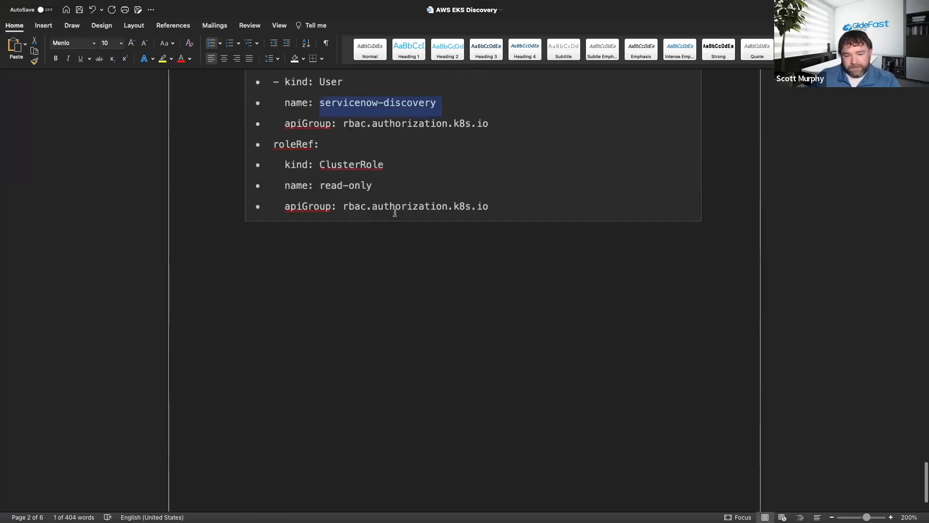
scroll(396, 212, down, 3)
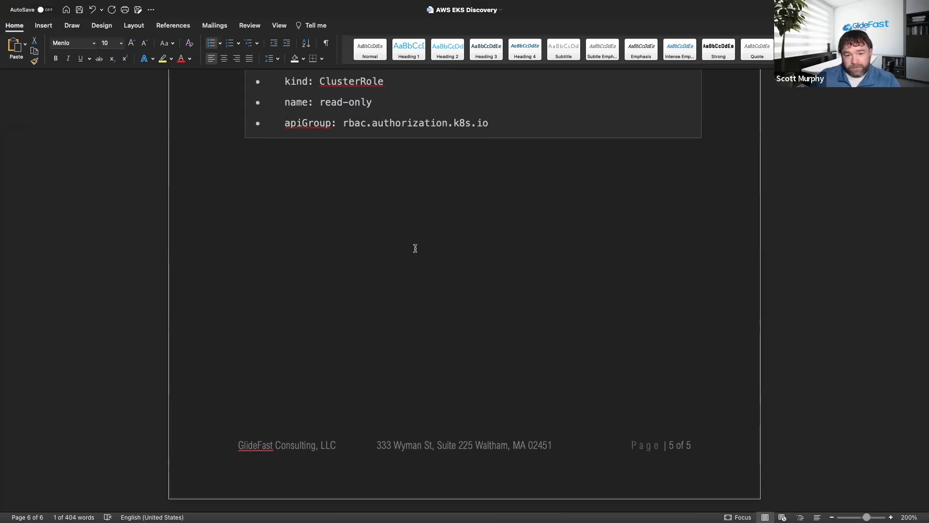
Review the EKS Cluster Config section's IAM identity mapping command, read-only ClusterRole and discovery-global ClusterRoleBinding, and return to the document's beginning.
scroll(415, 248, up, 7)
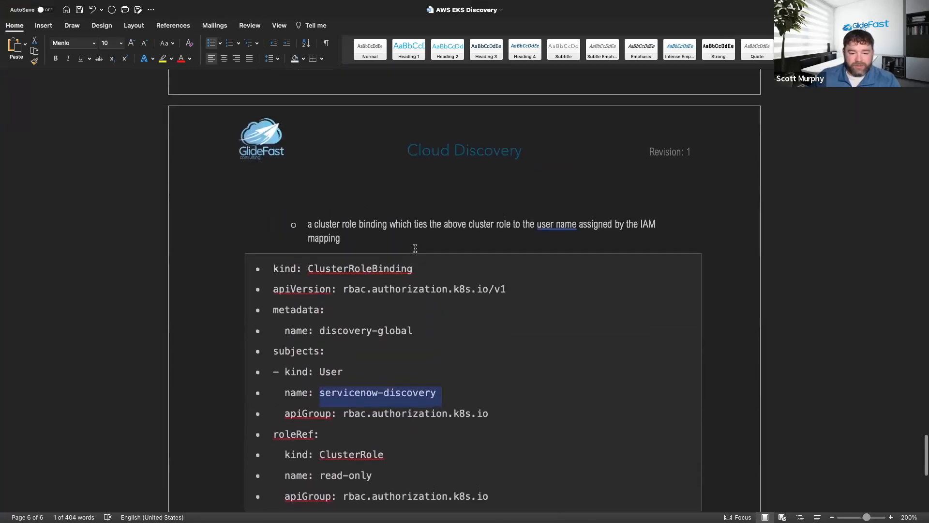
scroll(415, 248, up, 10)
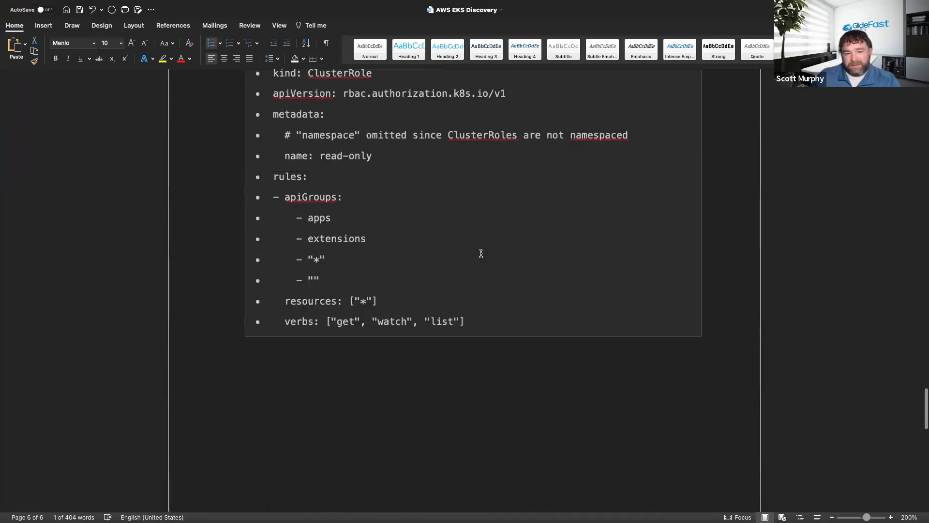
scroll(481, 253, up, 5)
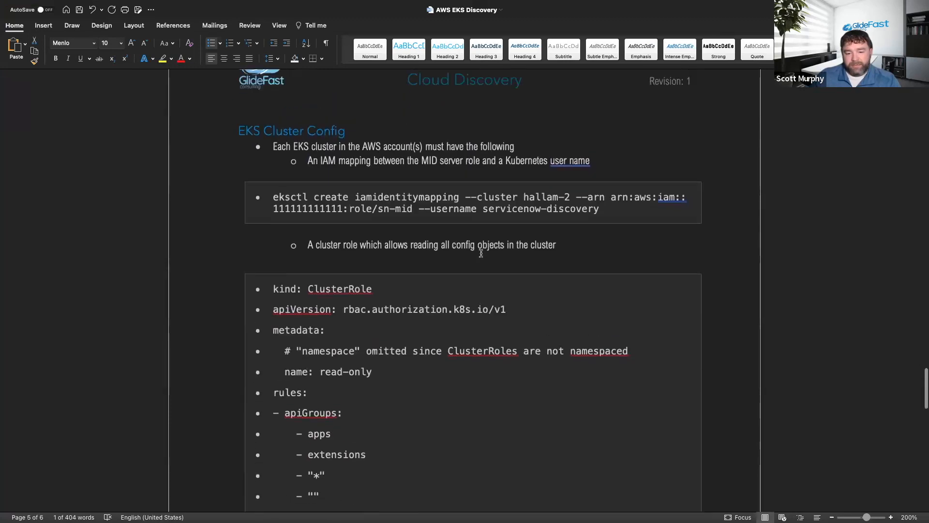
scroll(481, 253, down, 5)
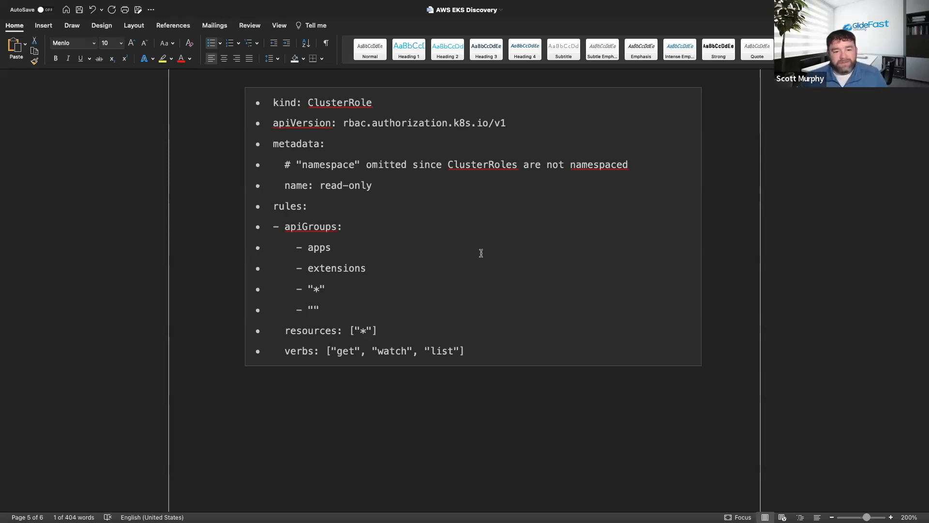
scroll(481, 253, up, 8)
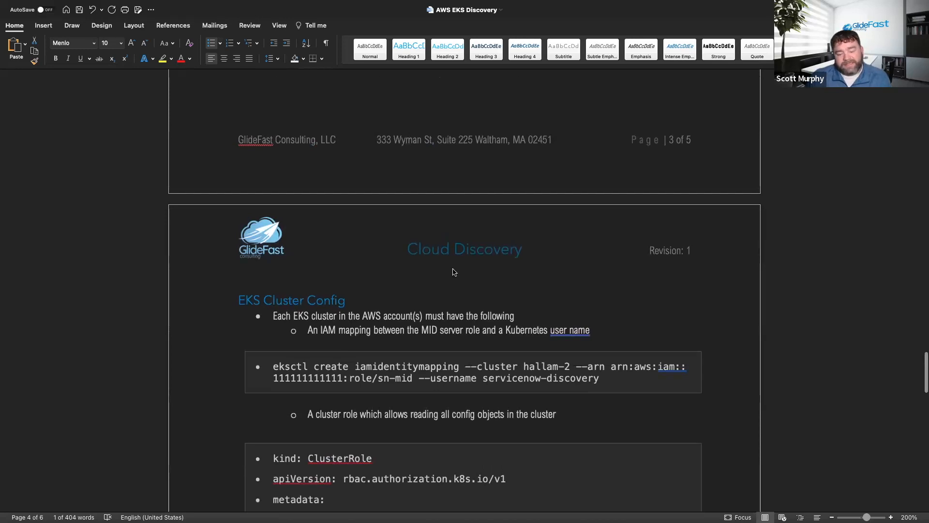
scroll(464, 270, down, 4)
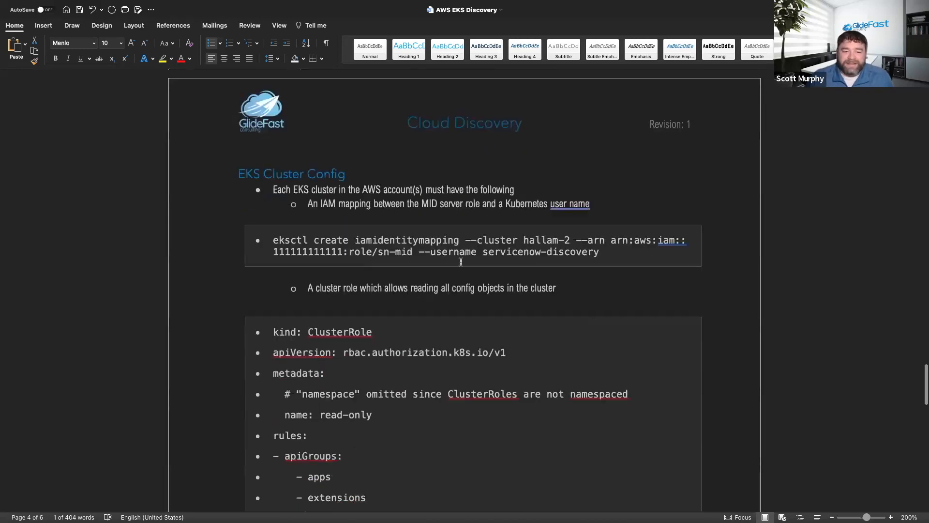
scroll(461, 262, down, 5)
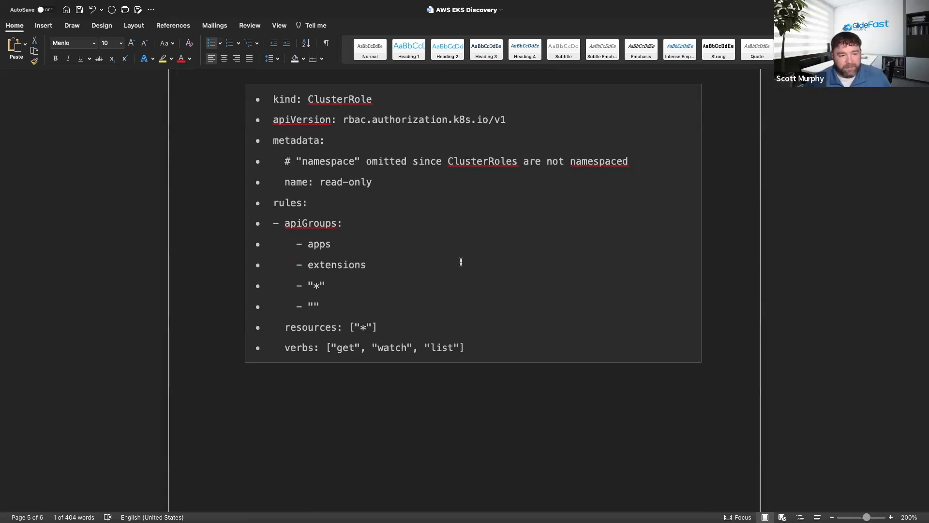
scroll(486, 251, up, 10)
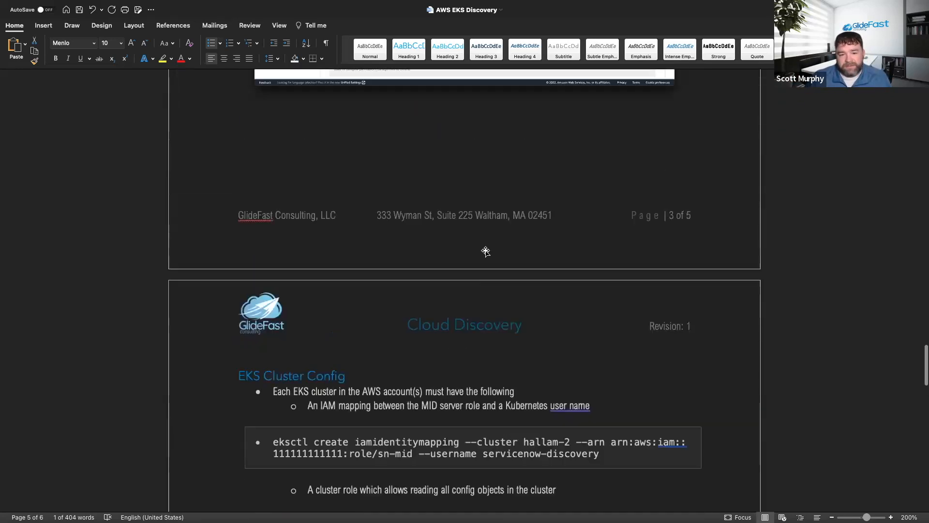
scroll(486, 251, up, 20)
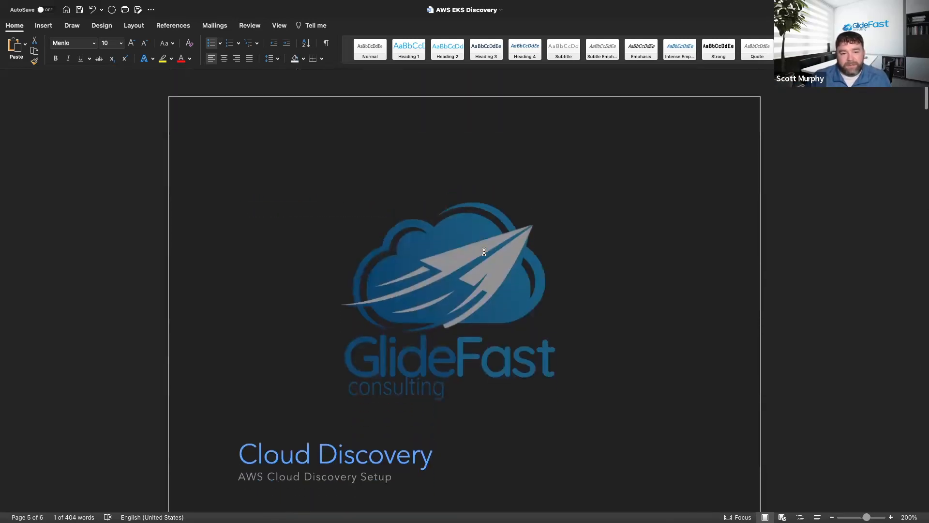
scroll(229, 290, down, 2)
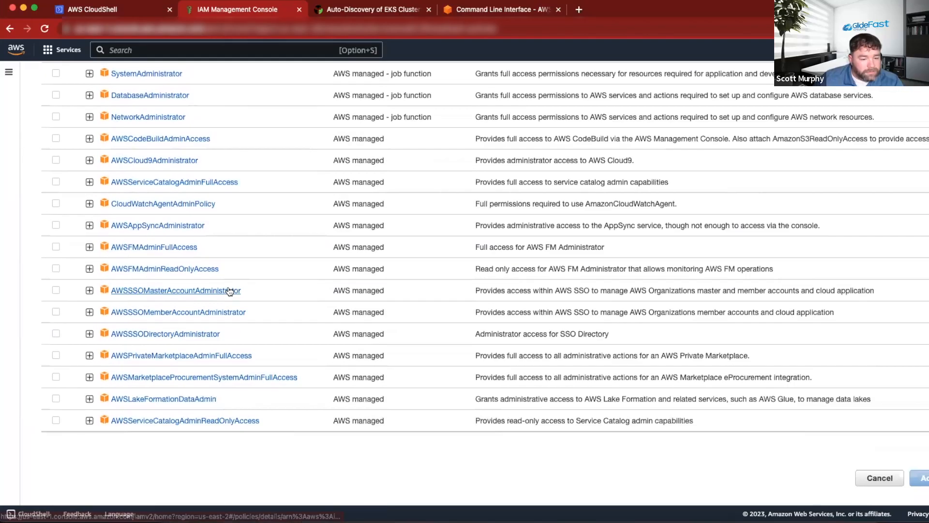
scroll(230, 290, up, 6)
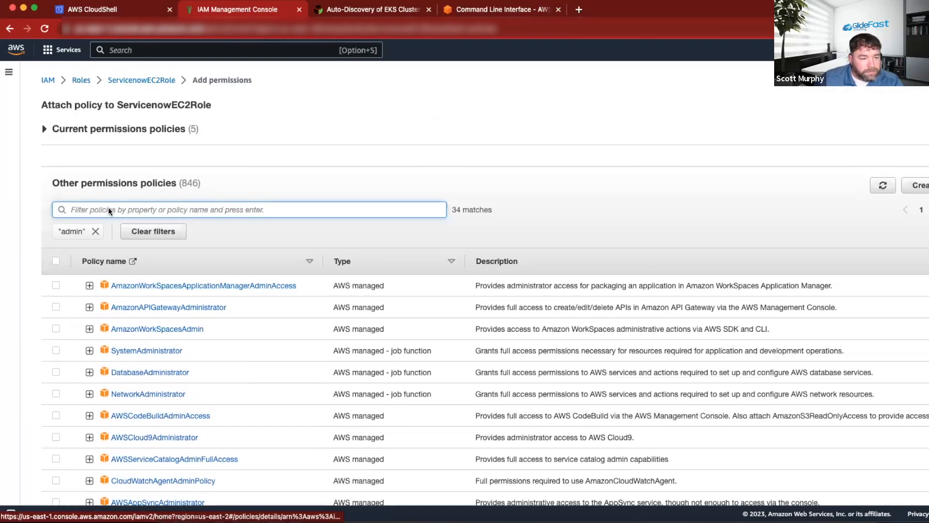
Switch to the AWS IAM console, open the admin user and examine its attached permissions policies.
click(48, 80)
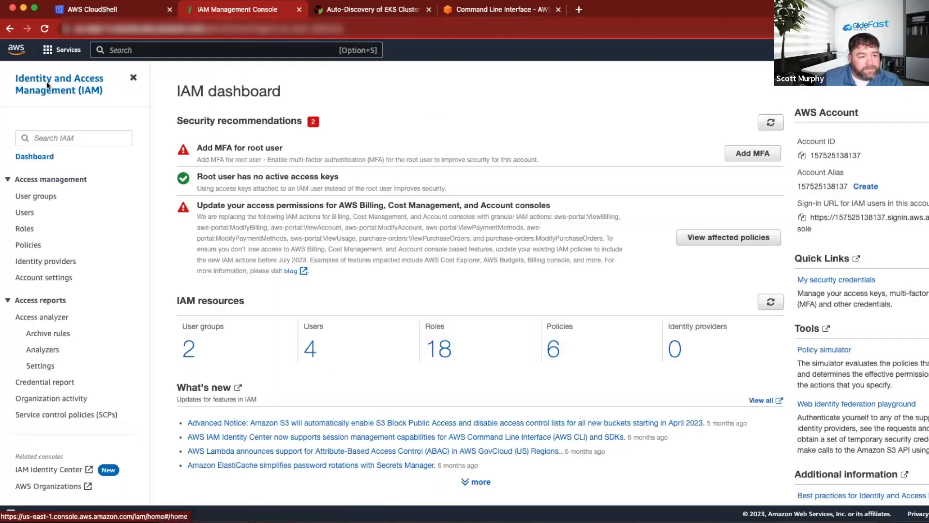
click(24, 215)
click(222, 198)
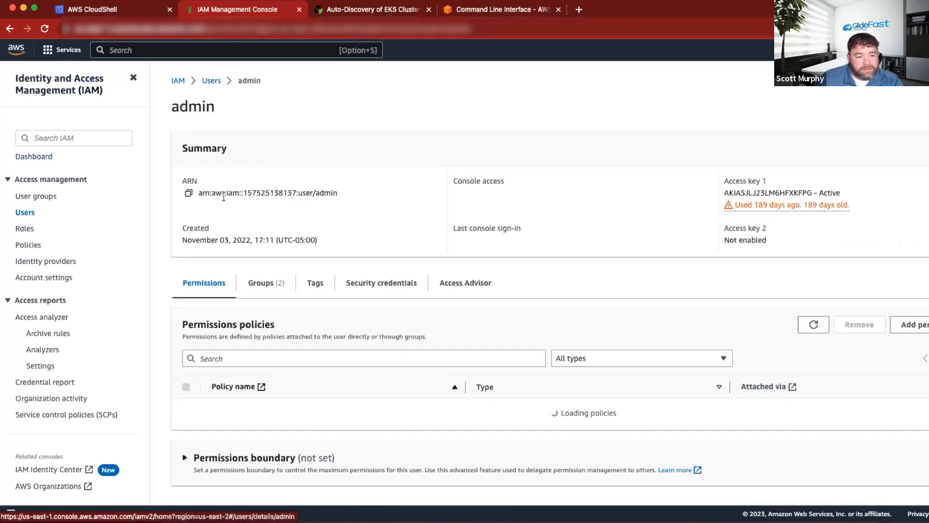
scroll(321, 290, down, 3)
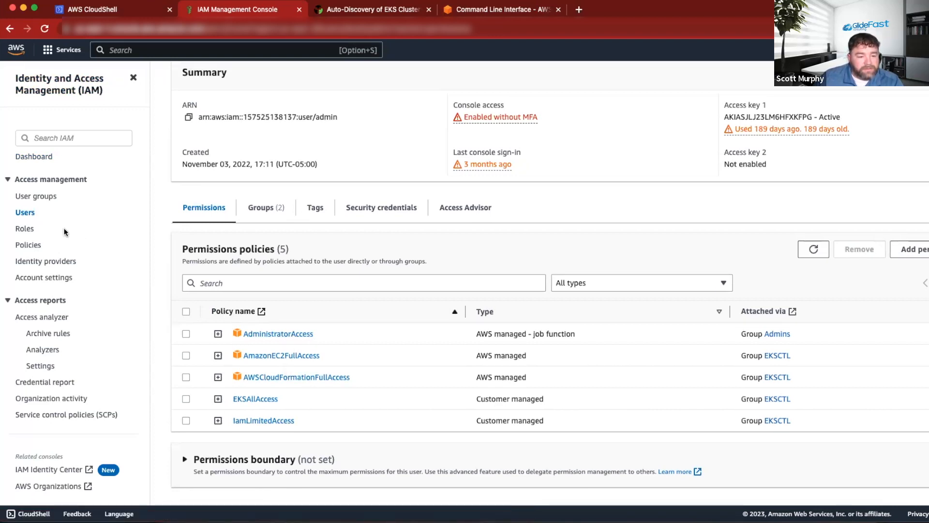
Open ServicenowEC2Role from the IAM roles list and examine its attached permissions policies.
click(25, 230)
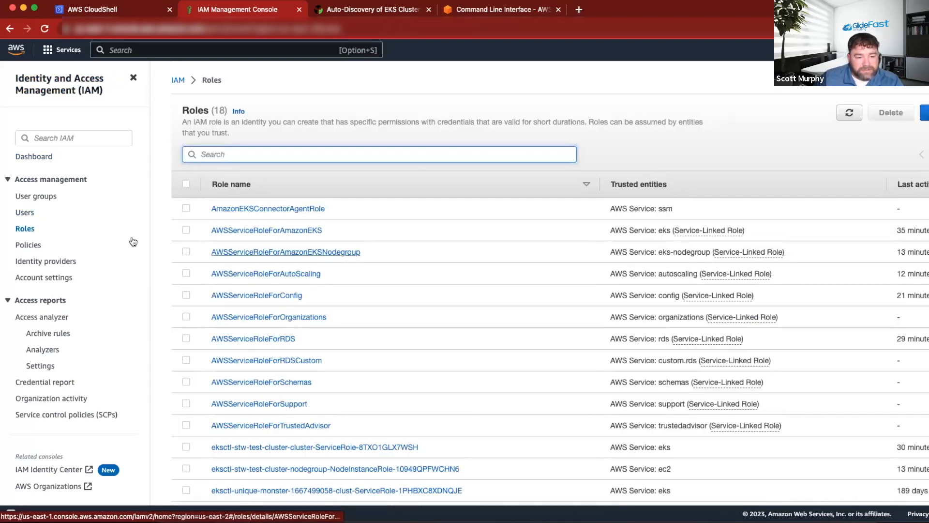
scroll(400, 248, down, 5)
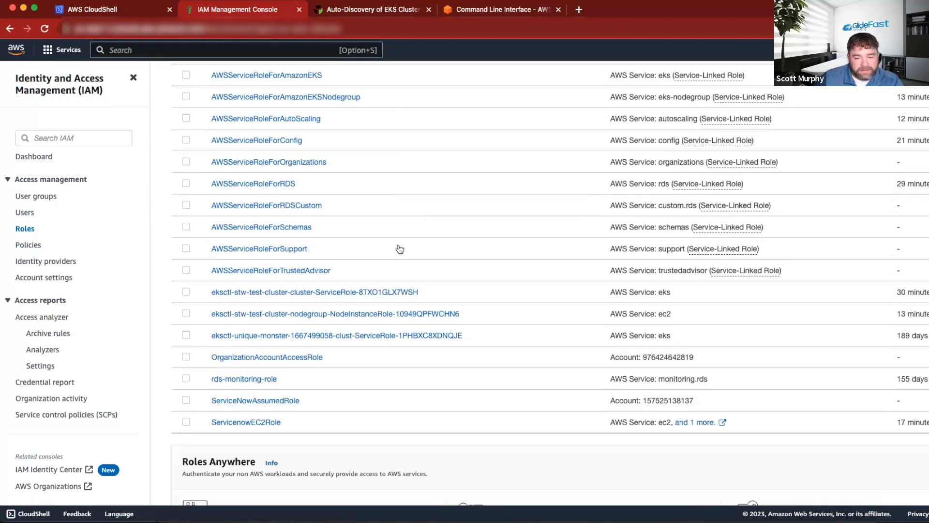
scroll(399, 246, up, 4)
scroll(399, 247, down, 2)
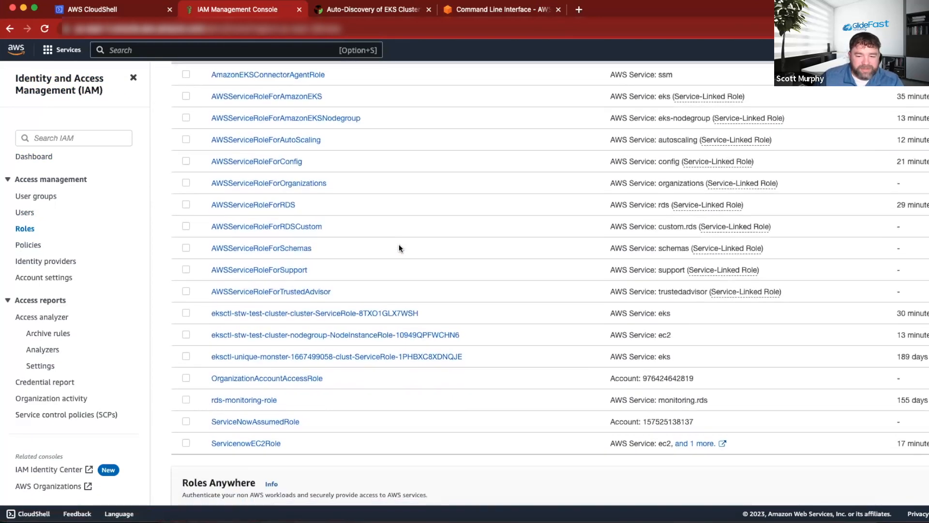
click(266, 442)
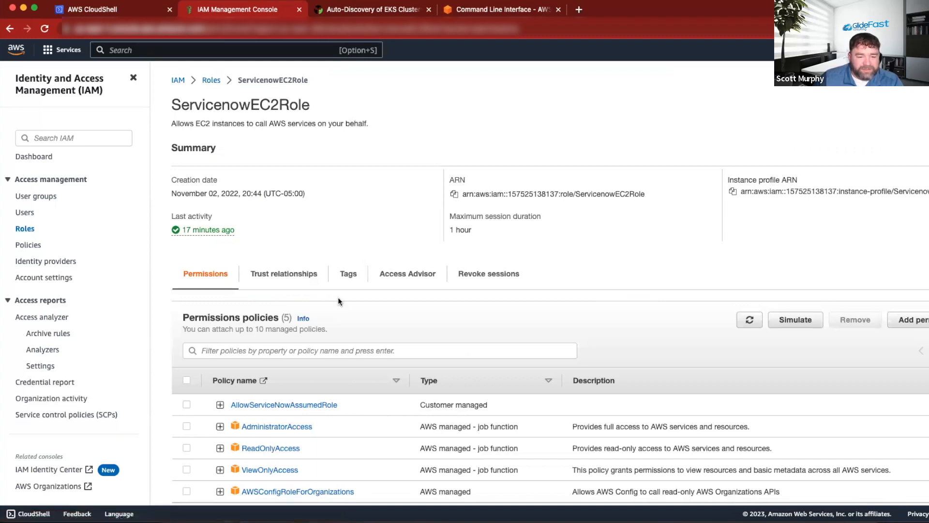
scroll(337, 303, down, 2)
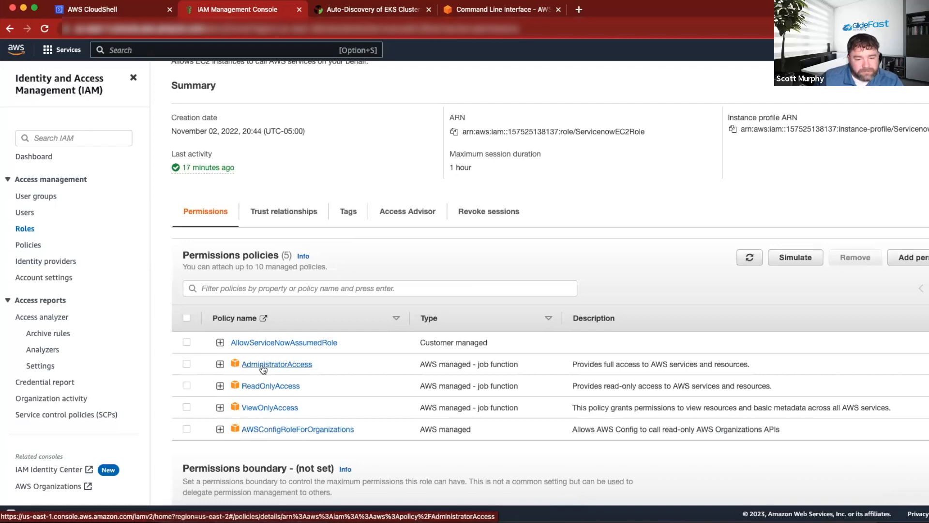
scroll(288, 383, up, 2)
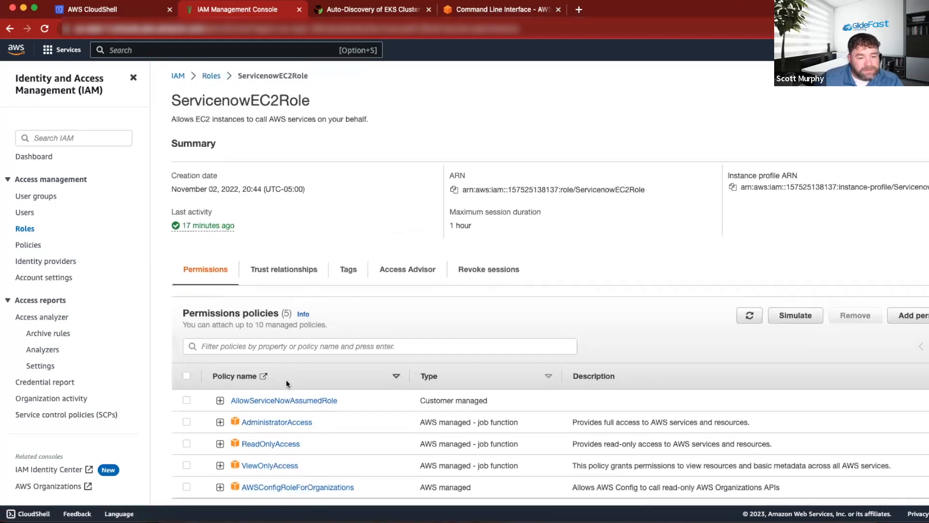
scroll(271, 348, down, 3)
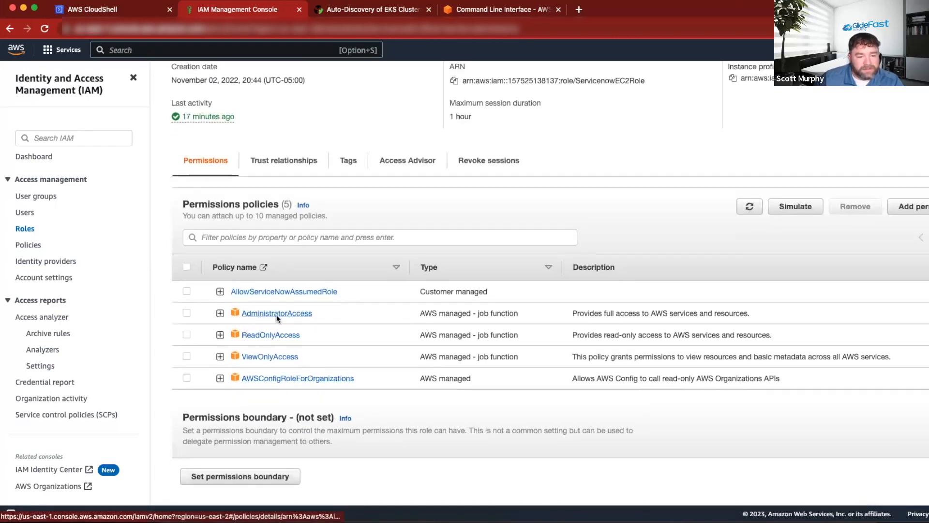
scroll(269, 315, down, 1)
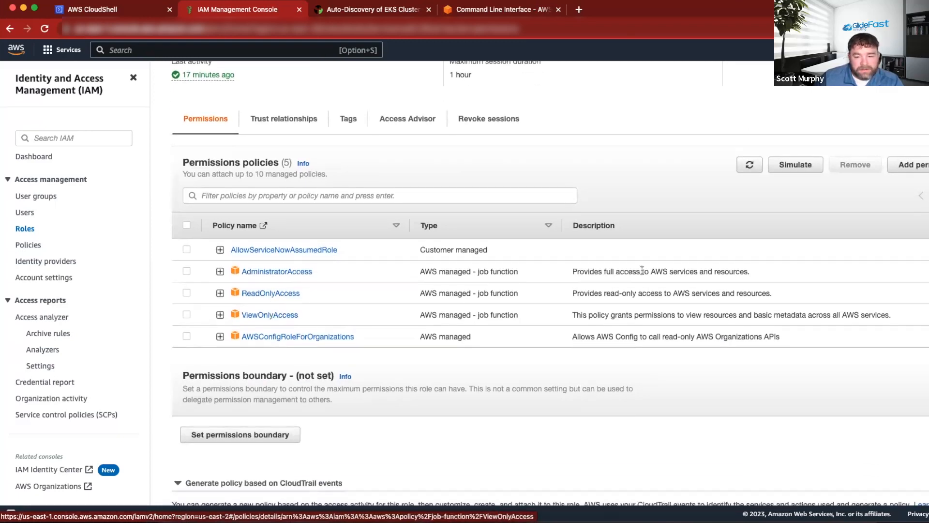
scroll(507, 343, up, 3)
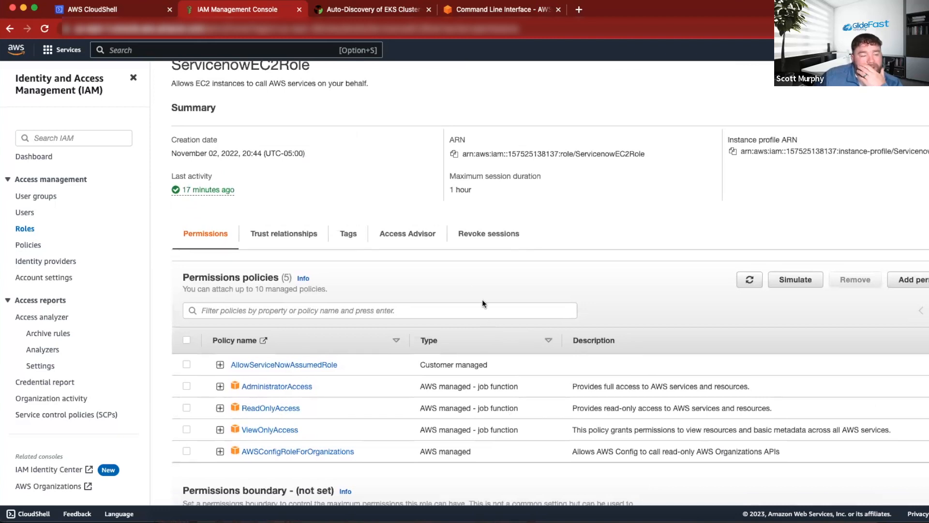
scroll(481, 299, up, 1)
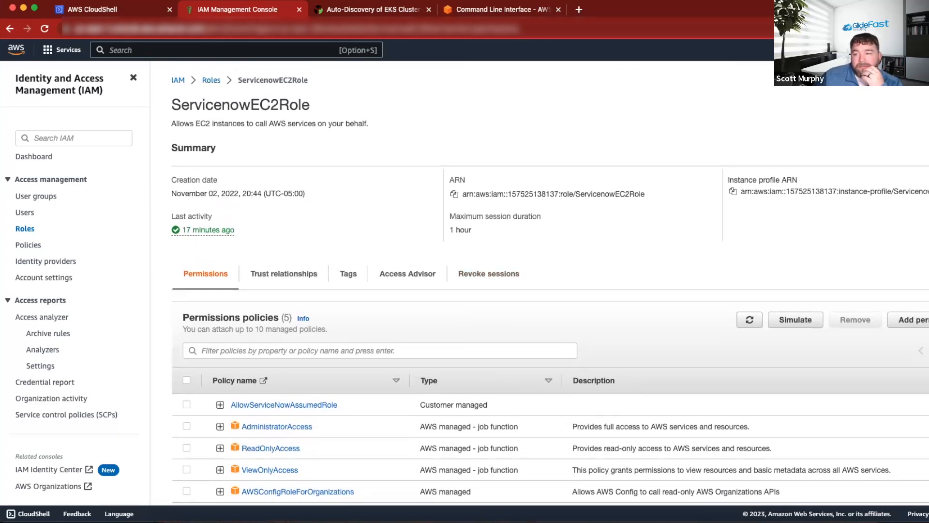
click(906, 50)
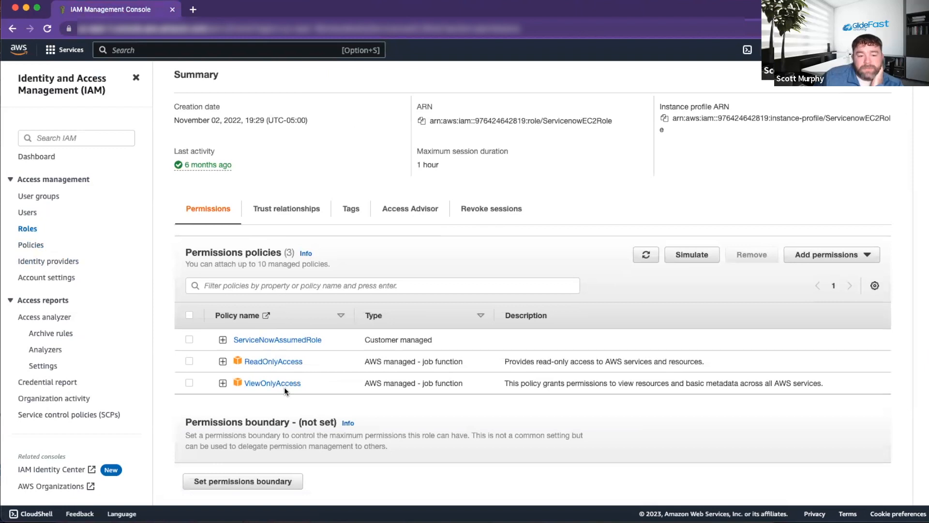
Switch to the other AWS account's IAM window and review the permissions policies of its ServicenowEC2Role.
scroll(293, 368, down, 1)
scroll(300, 348, down, 1)
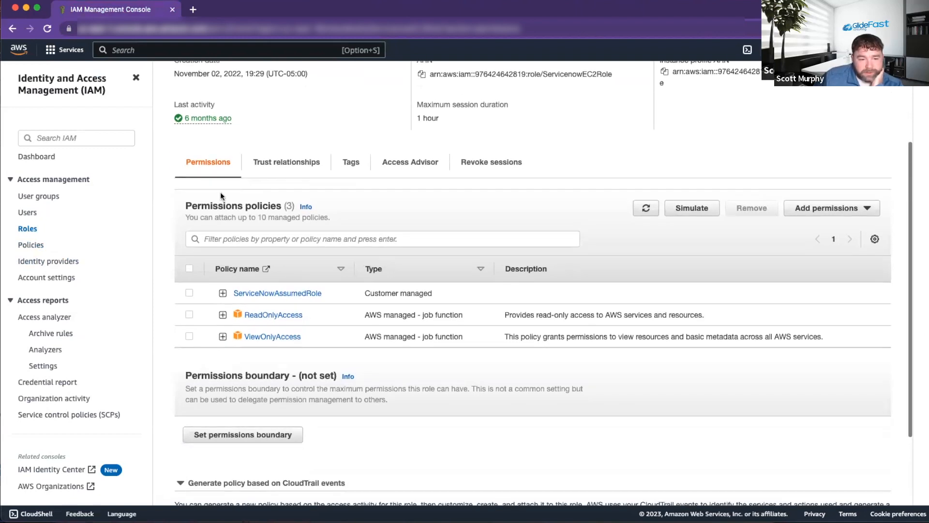
scroll(754, 271, down, 1)
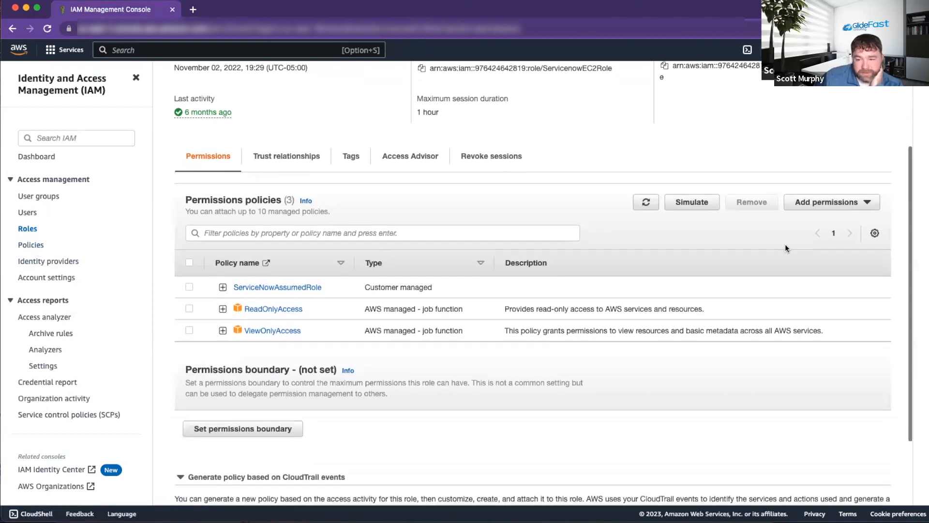
click(827, 203)
click(817, 219)
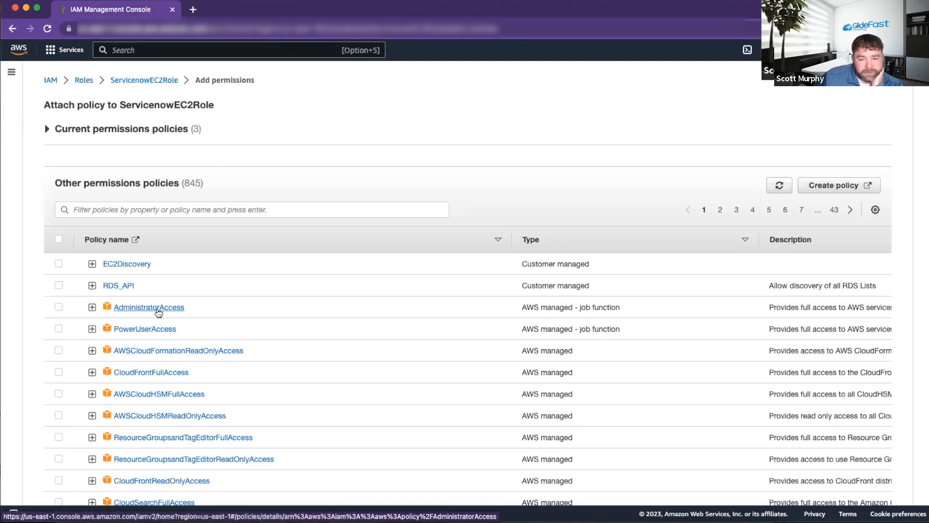
click(158, 310)
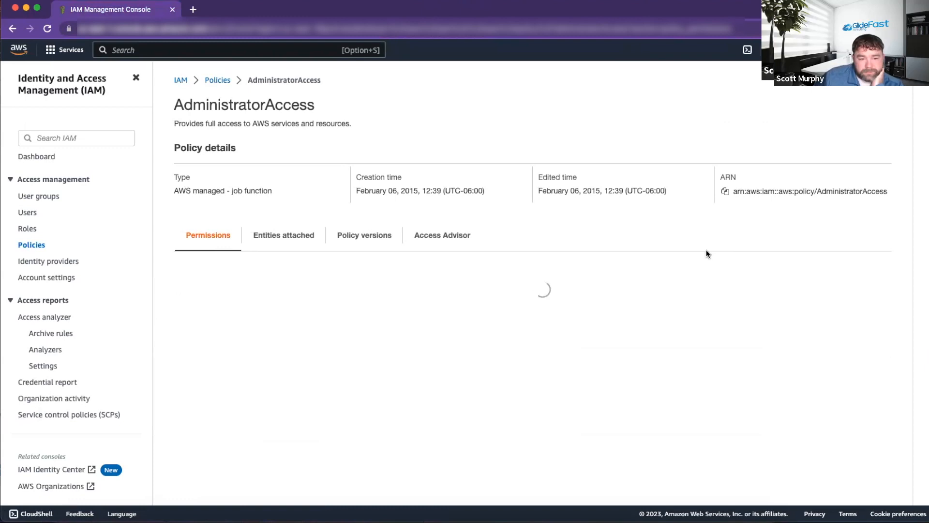
scroll(573, 251, down, 5)
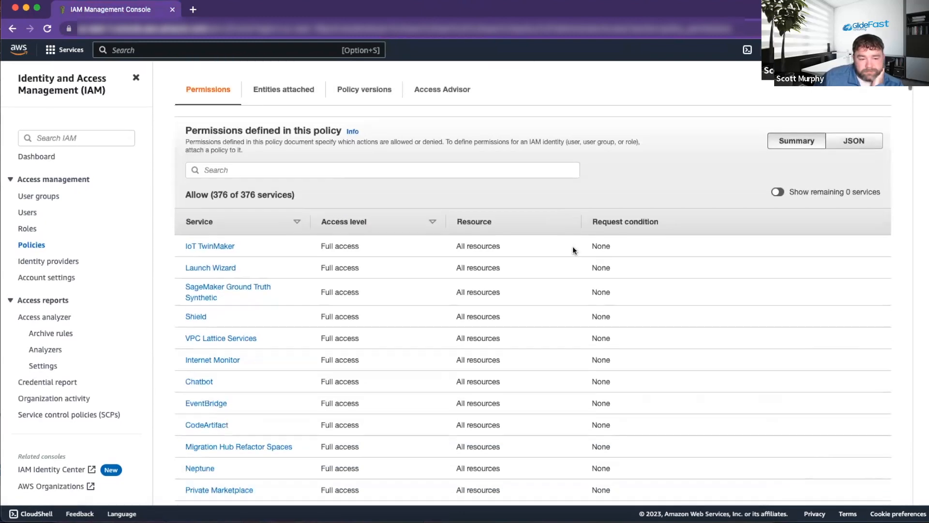
click(28, 228)
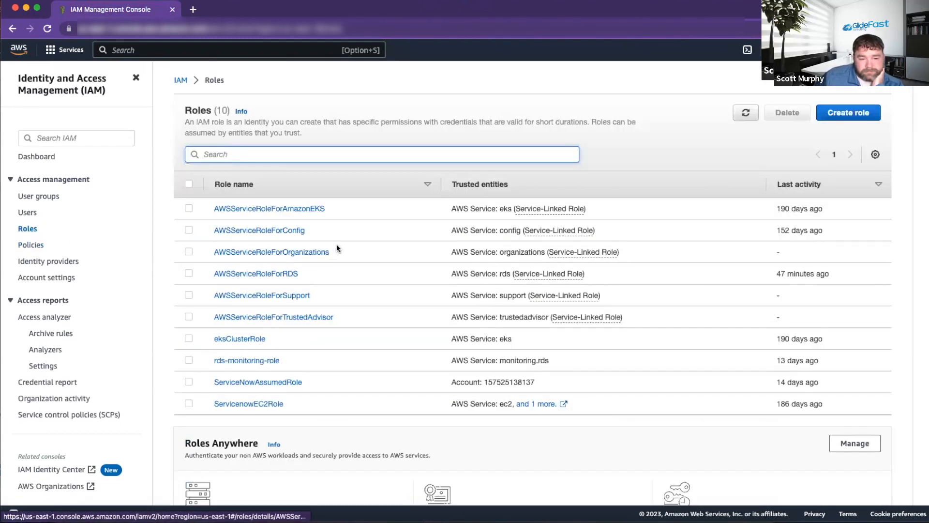
scroll(332, 248, down, 3)
click(248, 320)
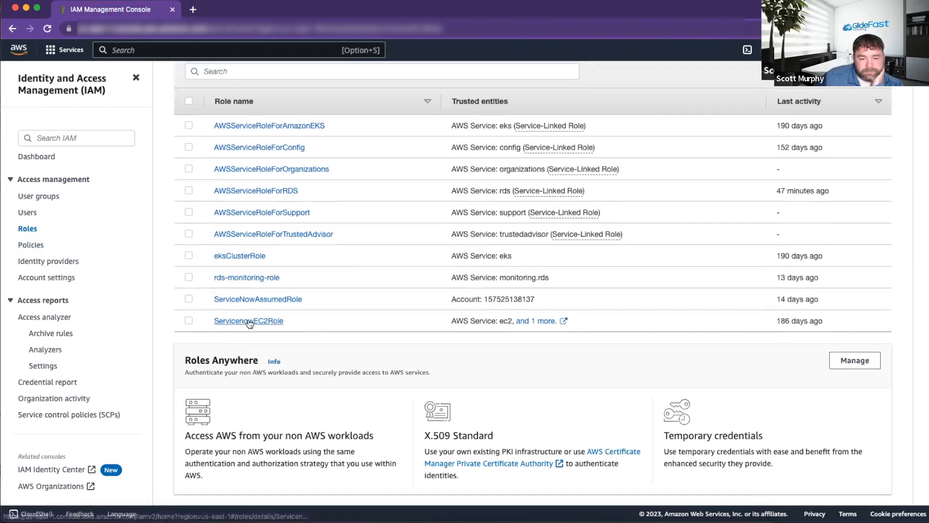
scroll(464, 322, down, 3)
scroll(469, 321, down, 2)
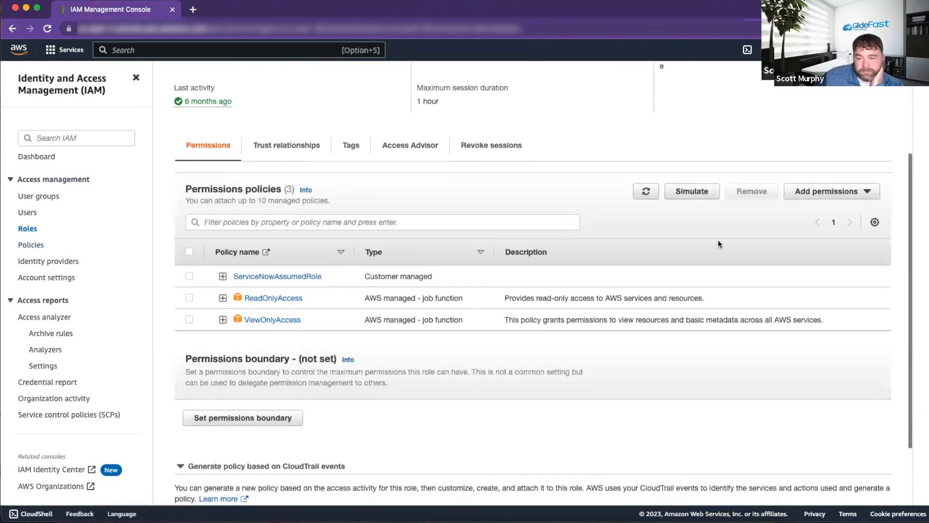
Attach the AdministratorAccess managed policy to ServicenowEC2Role.
click(823, 196)
click(821, 208)
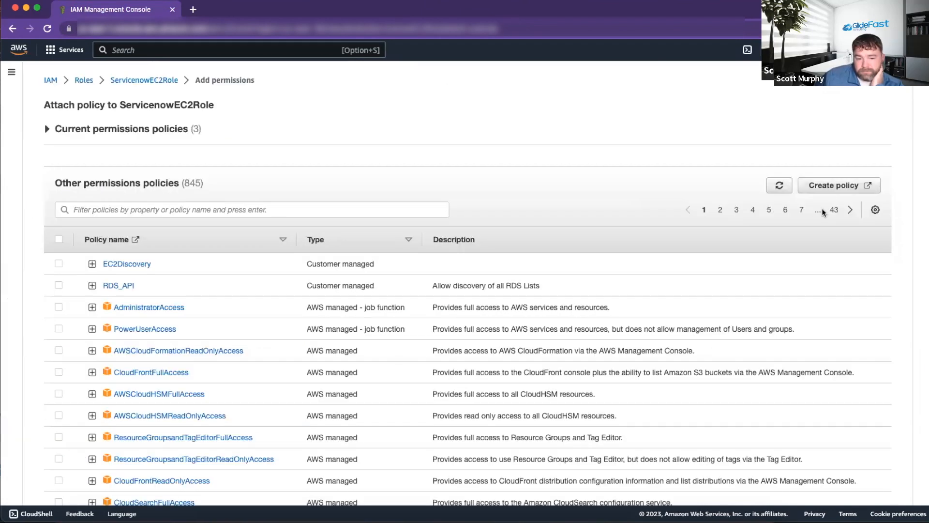
click(59, 307)
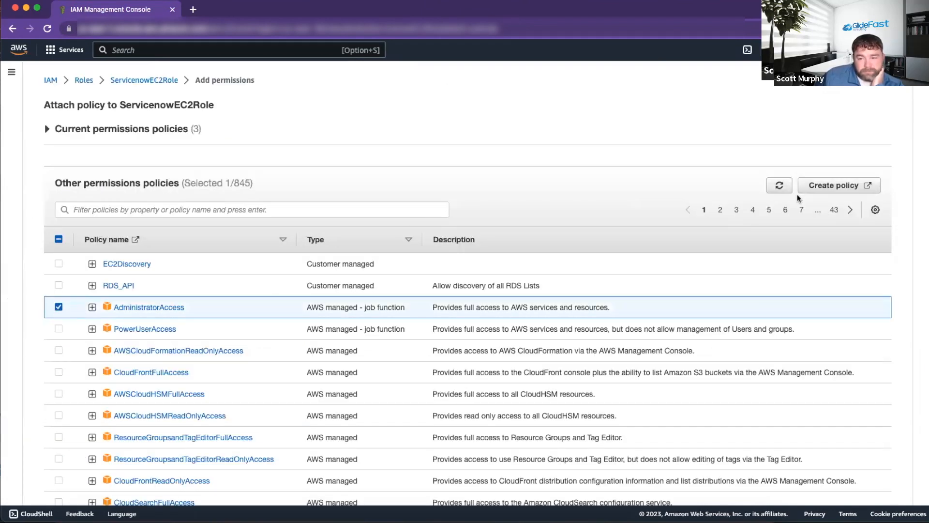
scroll(531, 235, down, 5)
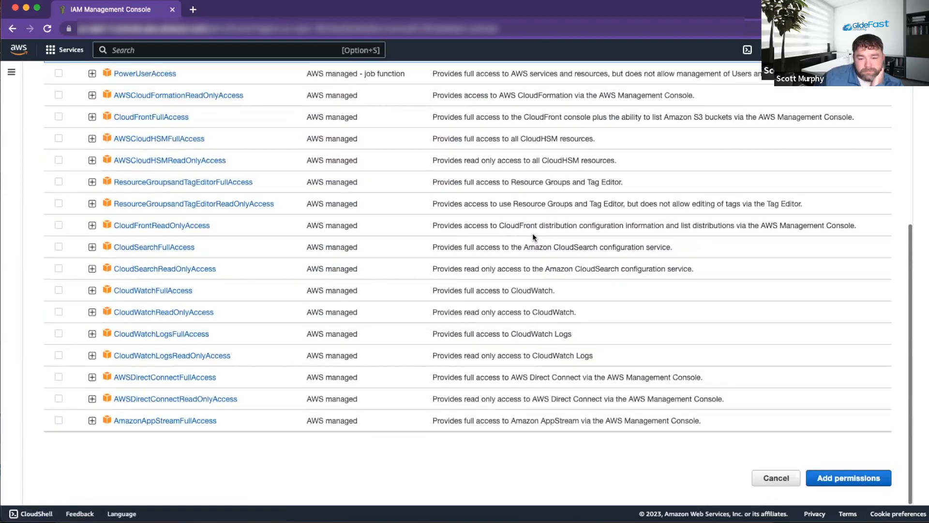
click(852, 477)
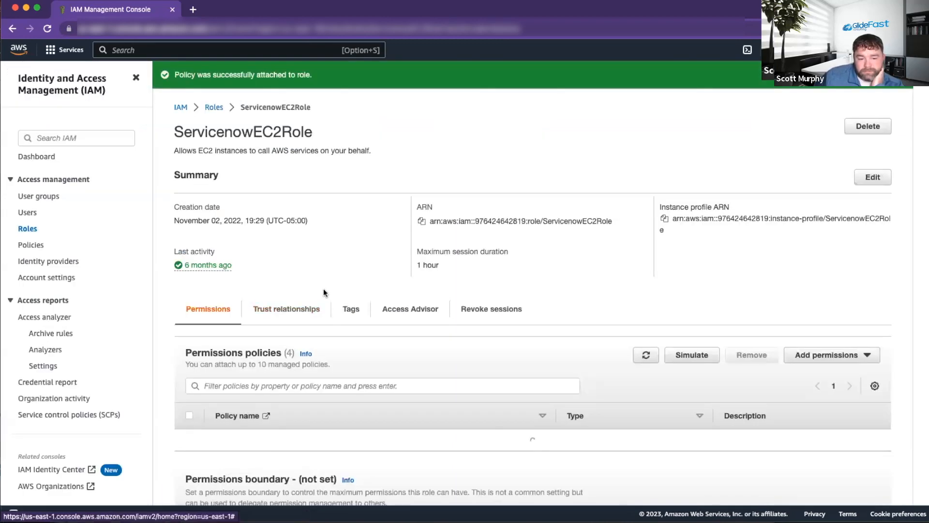
scroll(324, 288, down, 2)
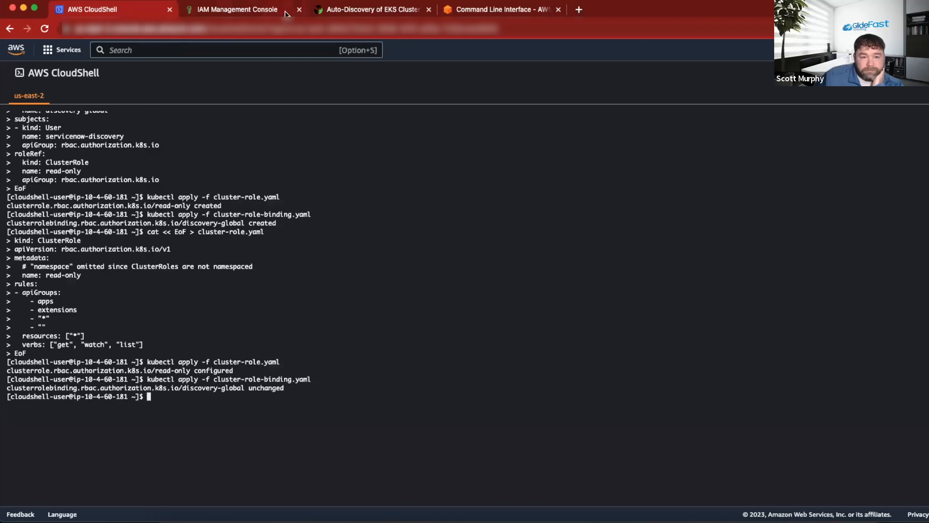
Switch to ServiceNow, open the Discovery Status record DIS0010136 for the Master Account schedule and reload its form.
click(237, 9)
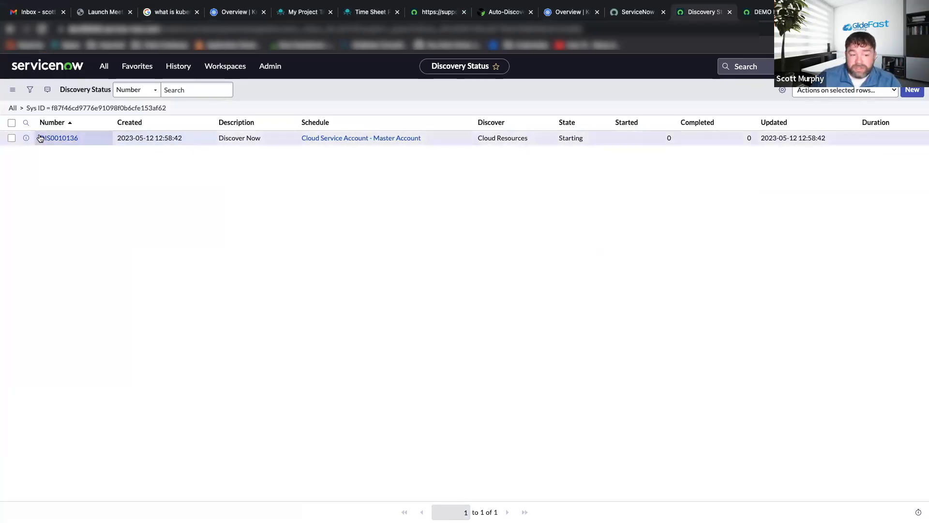
click(51, 139)
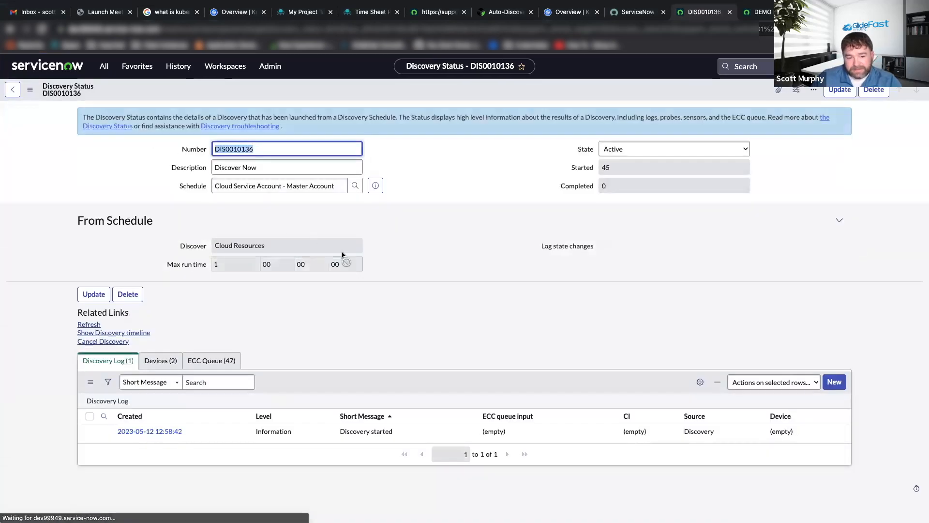
click(466, 221)
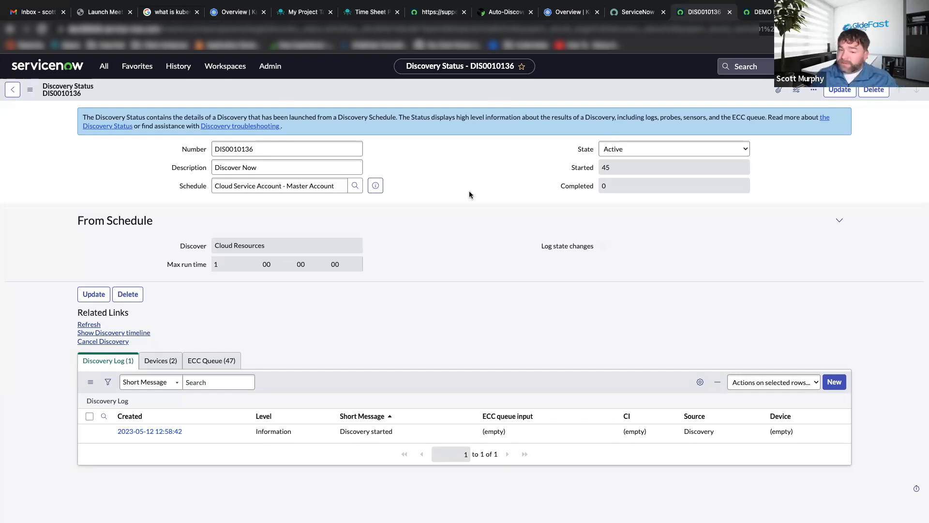
right_click(469, 91)
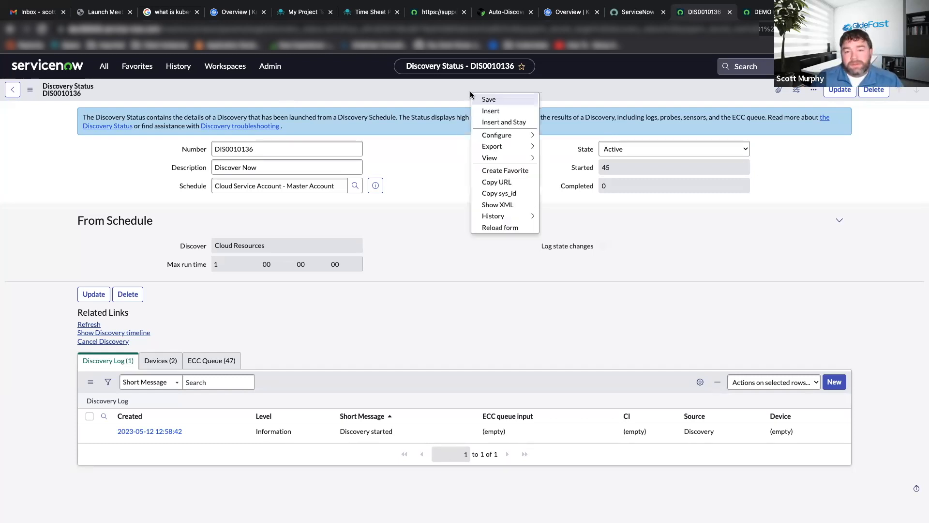
click(504, 227)
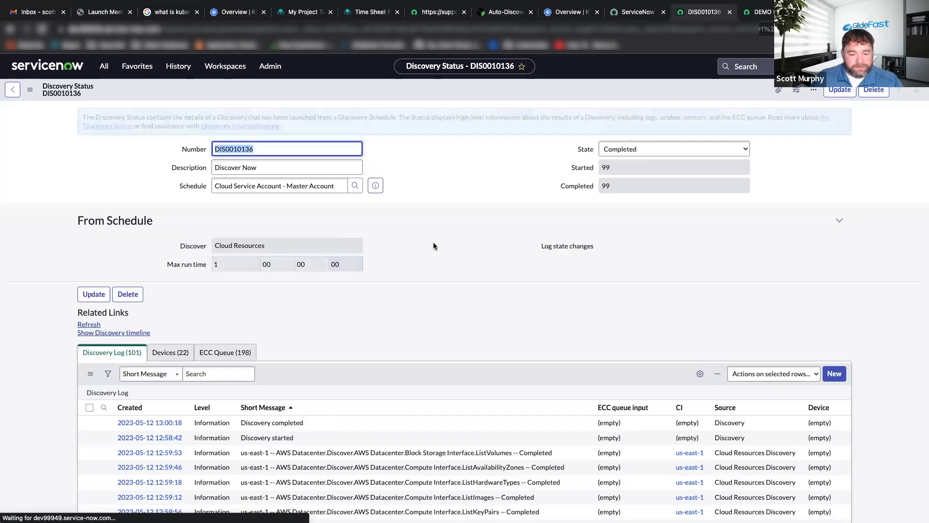
Search the Discovery Log's short messages for *kuber.
scroll(510, 264, down, 2)
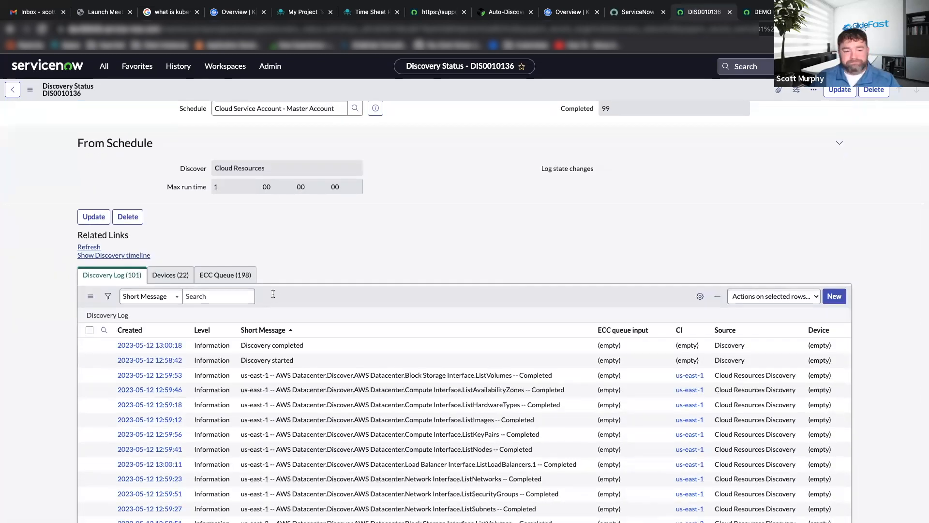
click(214, 297)
text(*kuber)
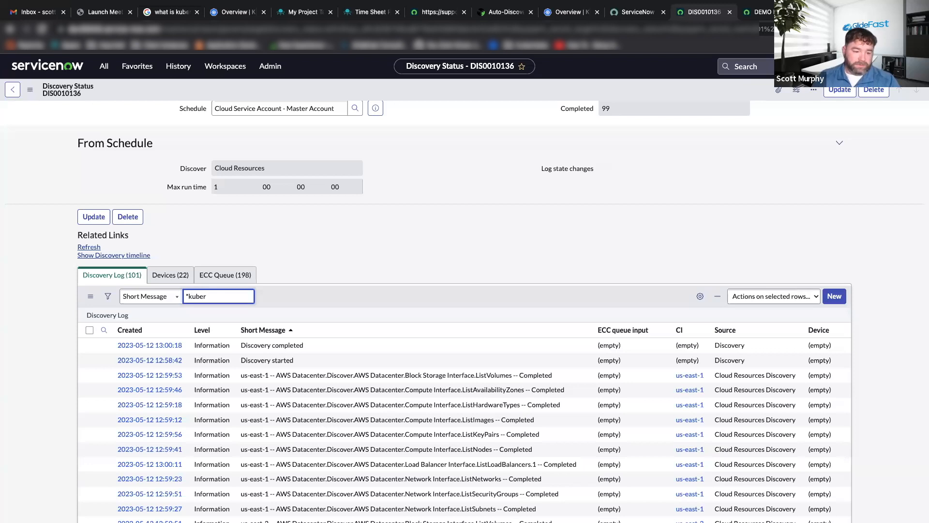
key(Return)
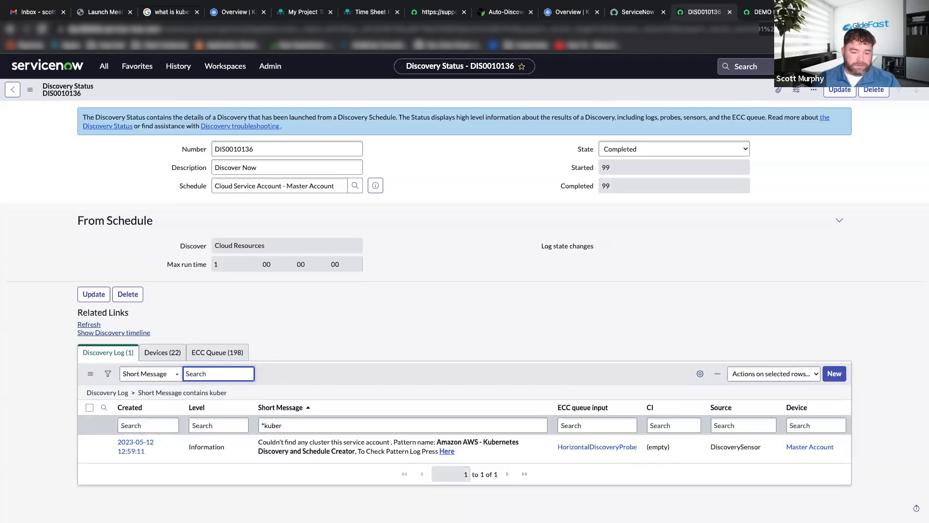
Open the Kubernetes Discovery and Schedule Creator pattern log and highlight the cloud_account_id entry under Pre Pattern Execution.
click(447, 451)
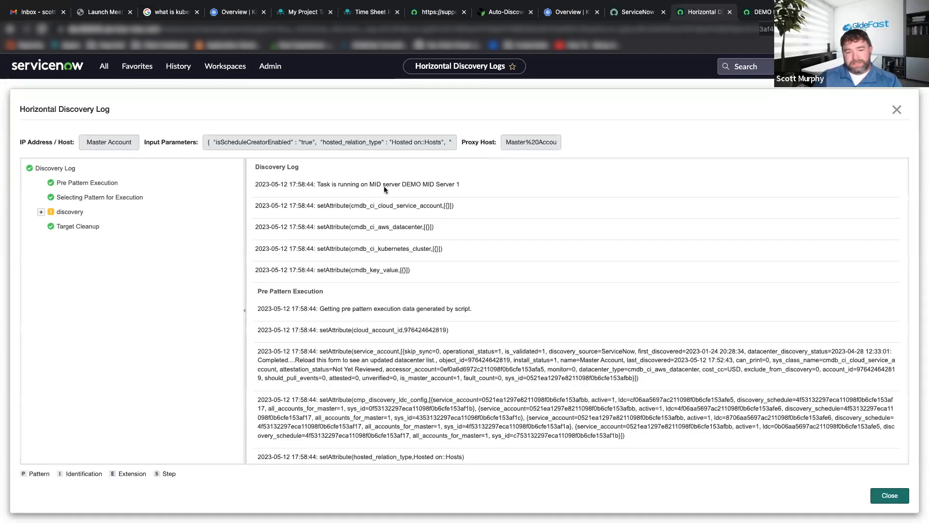
scroll(398, 216, down, 2)
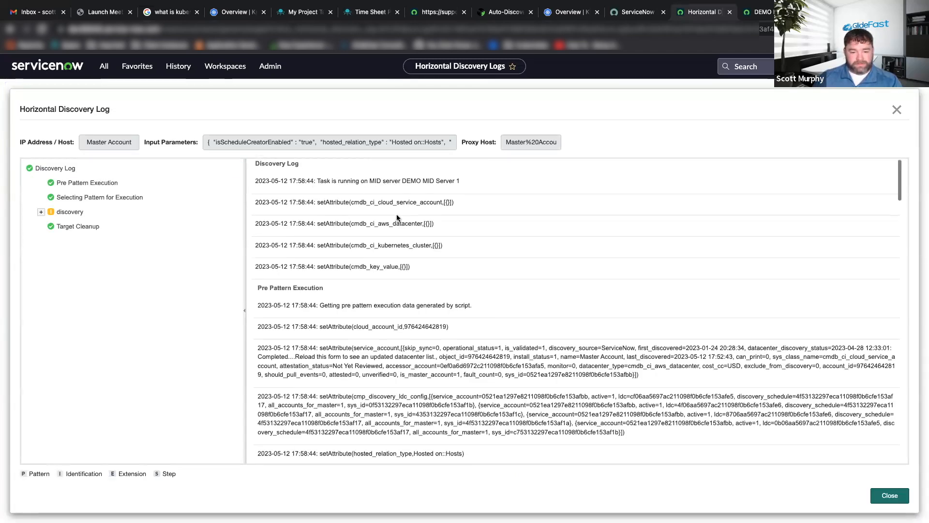
triple_click(394, 273)
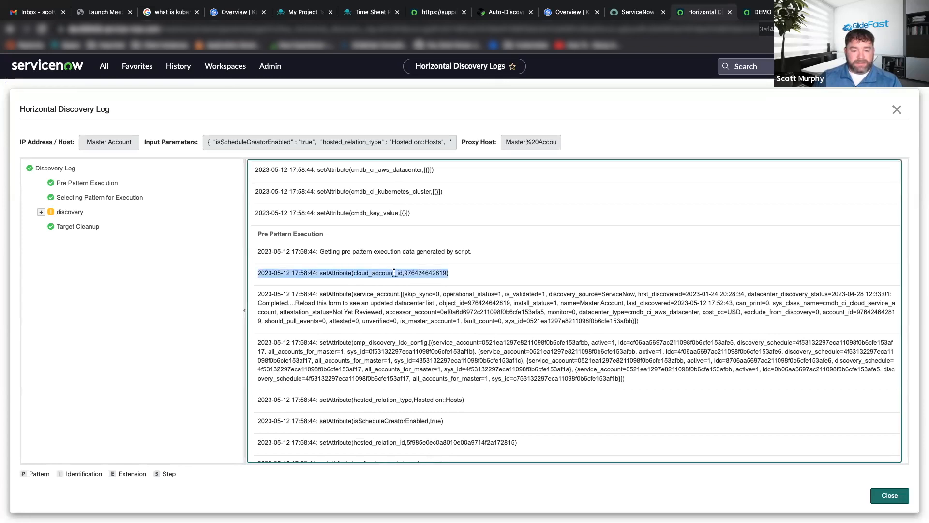
Highlight the cloud_account_id value and review the pattern log's entries through Describe availability zones.
drag(449, 272, 402, 271)
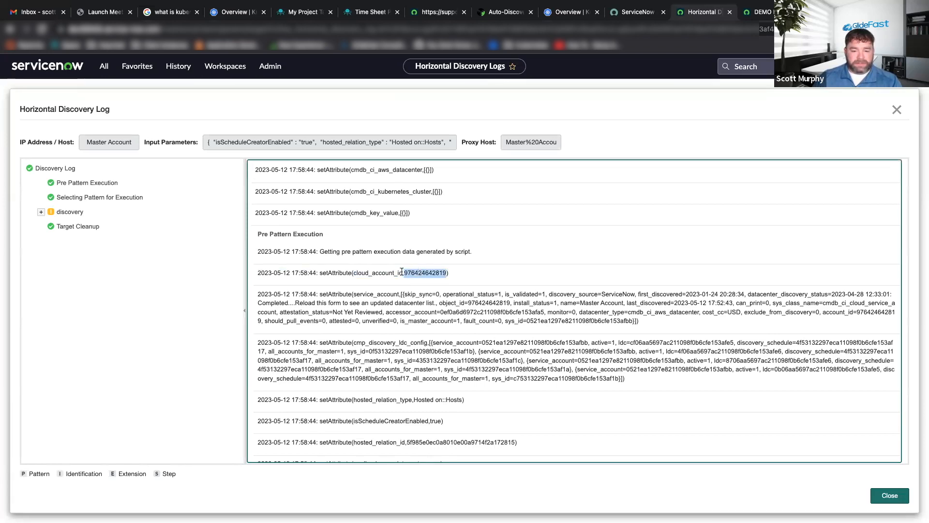
scroll(412, 273, down, 10)
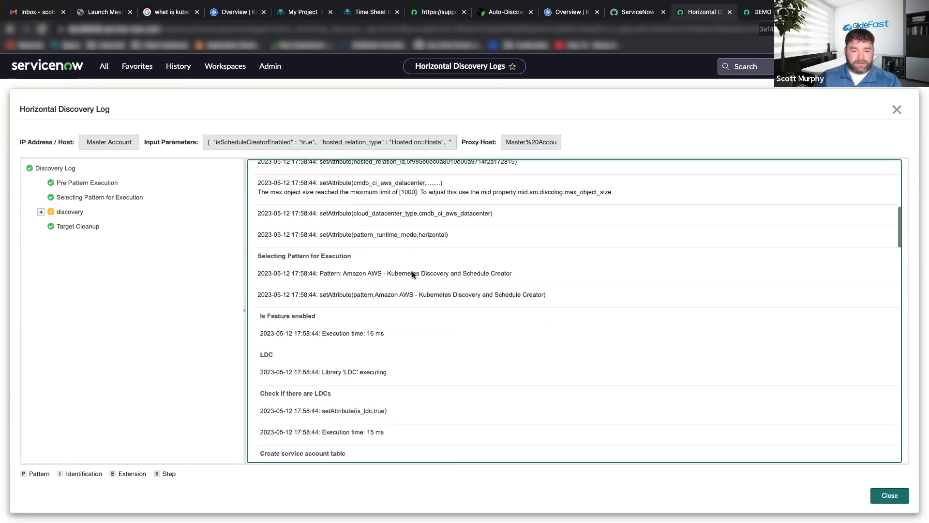
scroll(412, 274, down, 10)
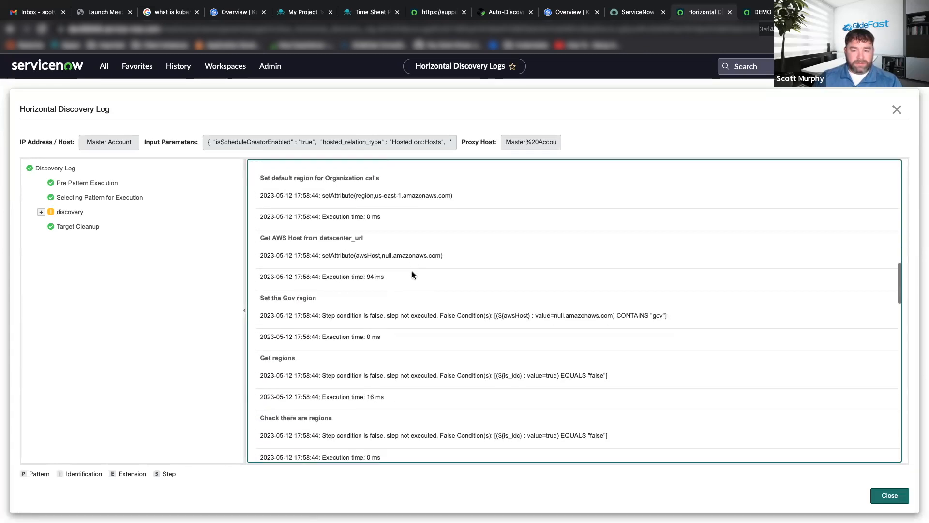
scroll(411, 271, down, 5)
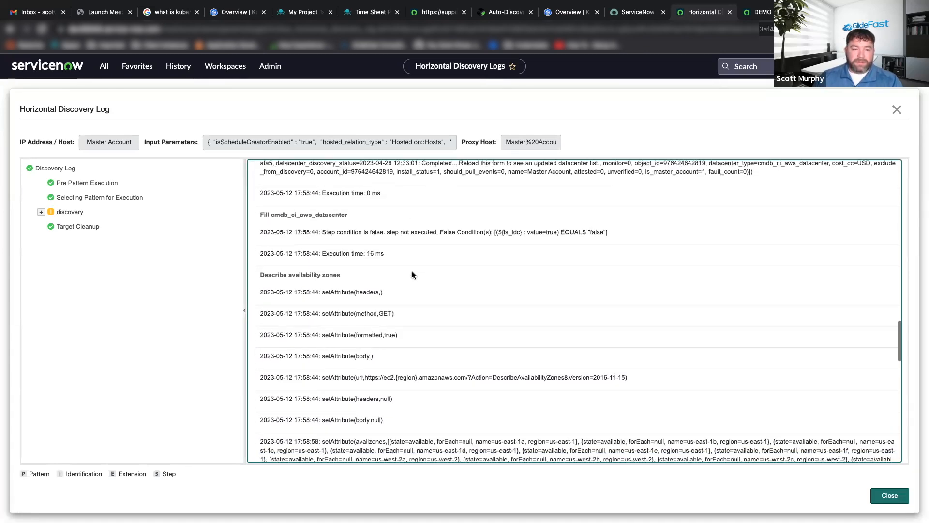
scroll(548, 421, up, 10)
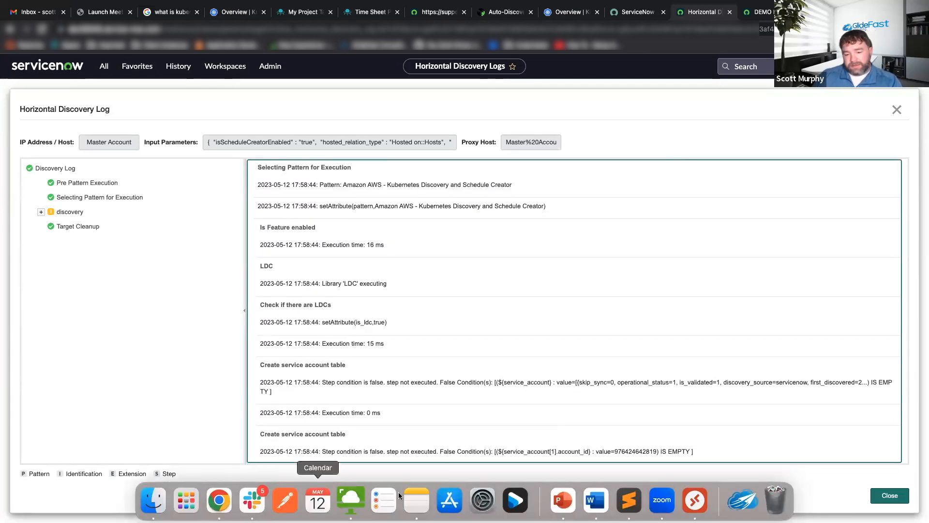
Switch to Sublime Text and duplicate the eksctl create iamidentitymapping command for stw-test-cluster below the original in Create Test Clusters.
scroll(341, 279, up, 2)
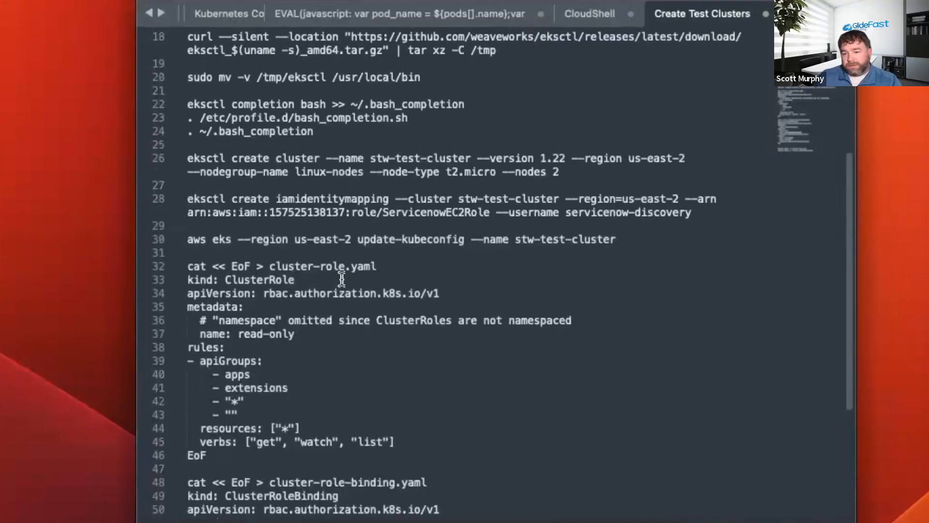
scroll(342, 279, up, 1)
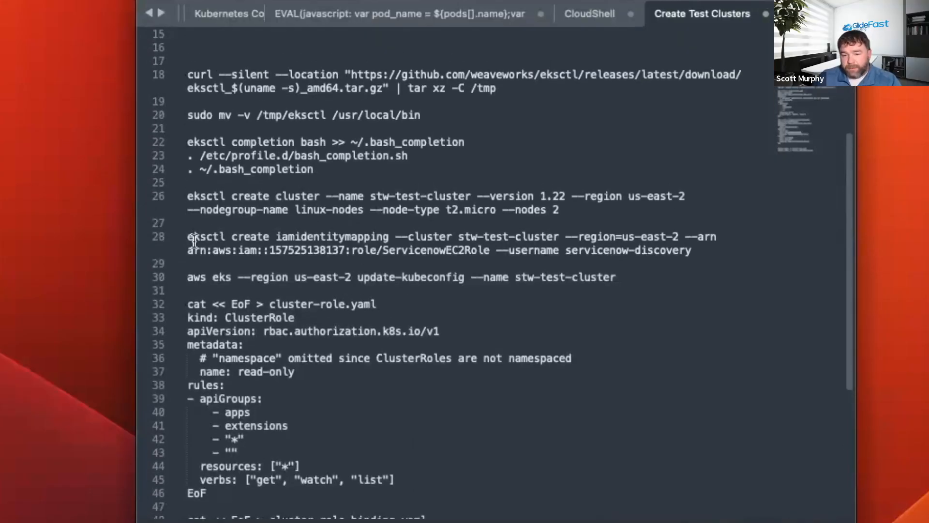
drag(187, 237, 738, 247)
key(super+c)
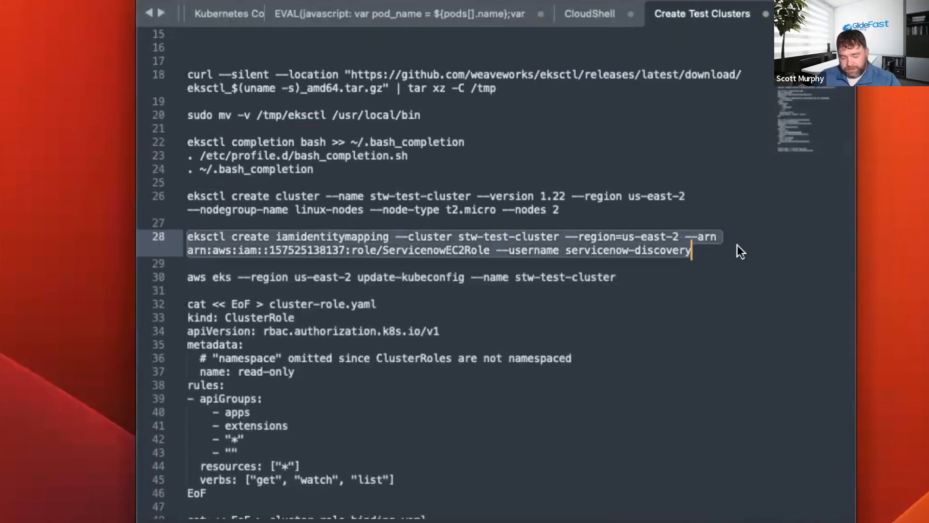
click(700, 250)
key(Return)
key(Return)
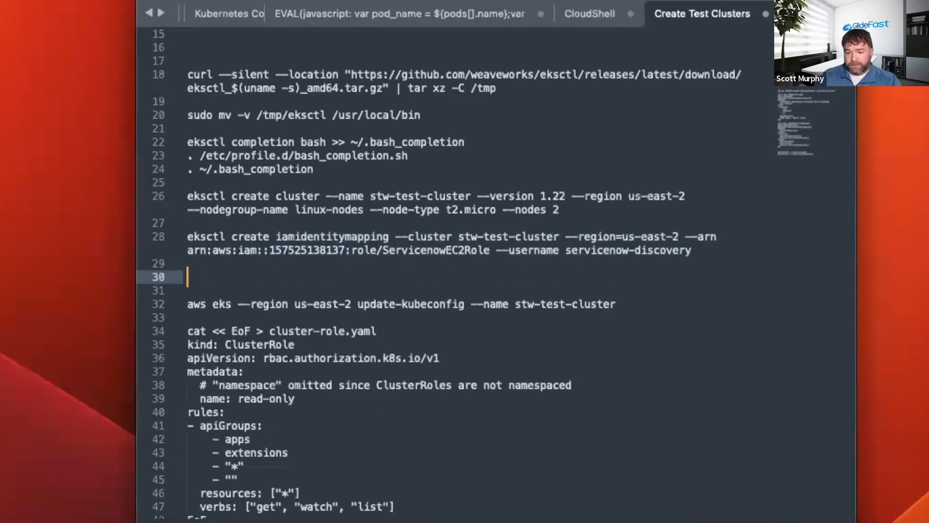
key(super+v)
Replace the account ID in the duplicated mapping command's role ARN with the master account ID from the Kubernetes Commands notes.
double_click(307, 250)
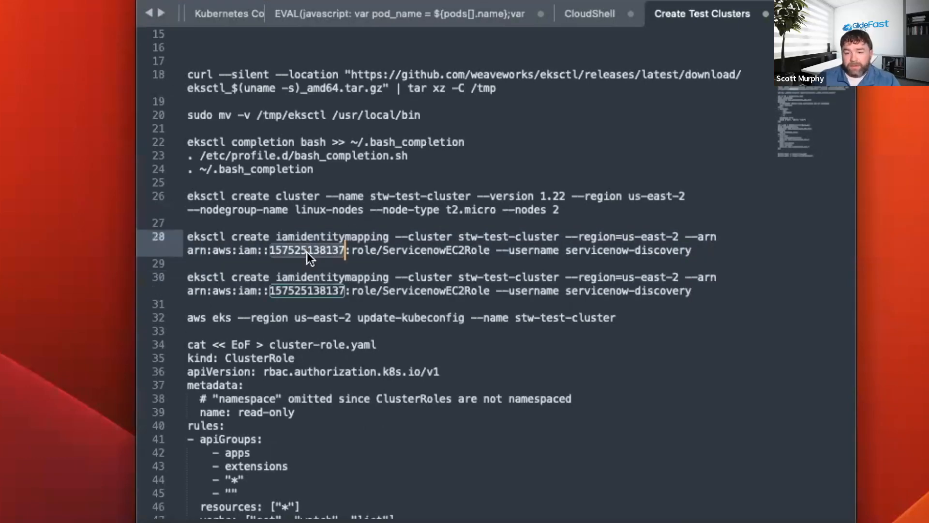
click(227, 14)
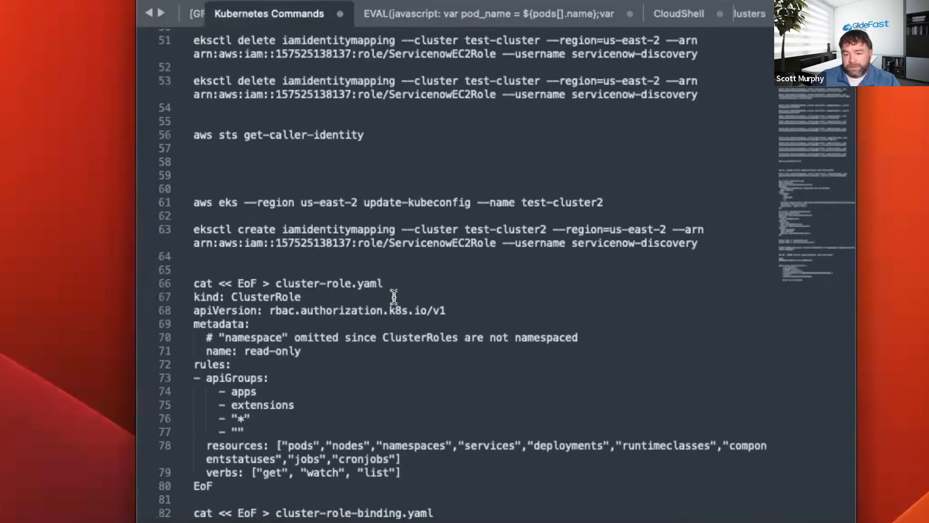
scroll(334, 308, down, 4)
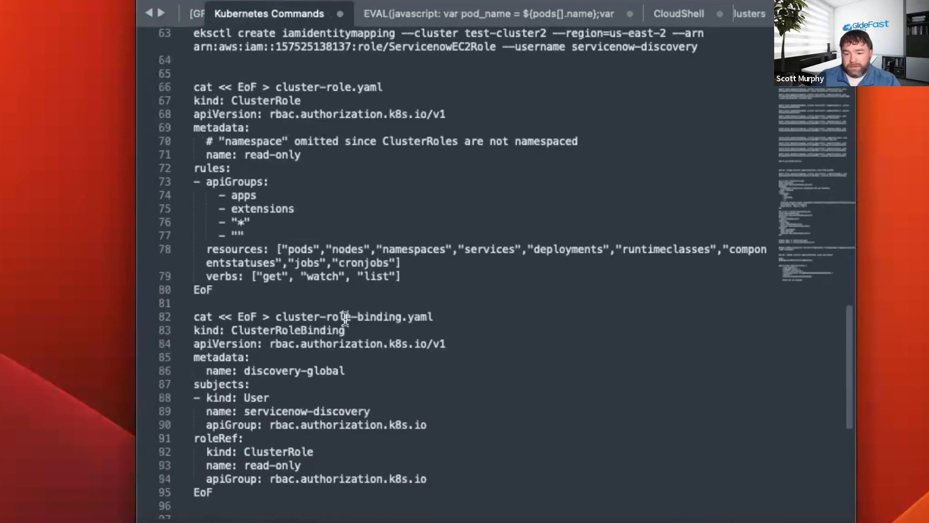
scroll(345, 318, down, 8)
scroll(347, 319, up, 15)
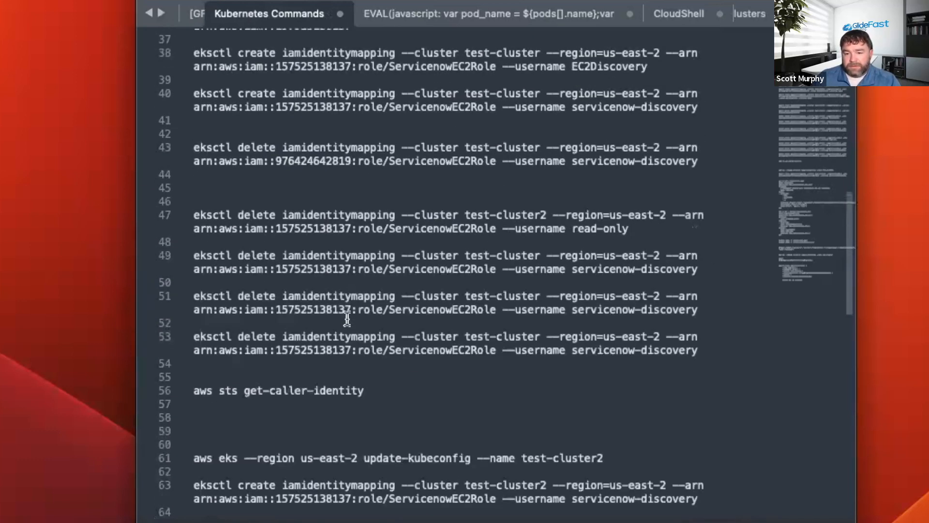
scroll(347, 320, up, 3)
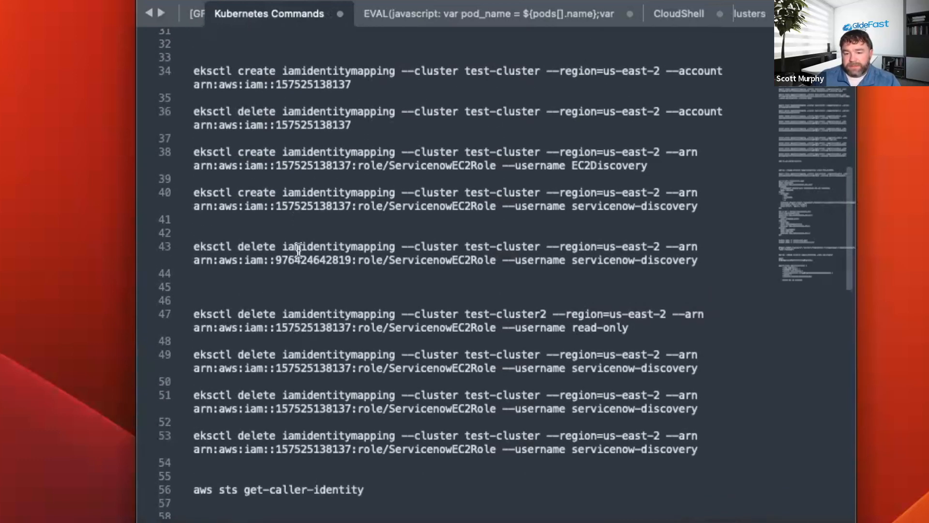
double_click(298, 258)
key(super+c)
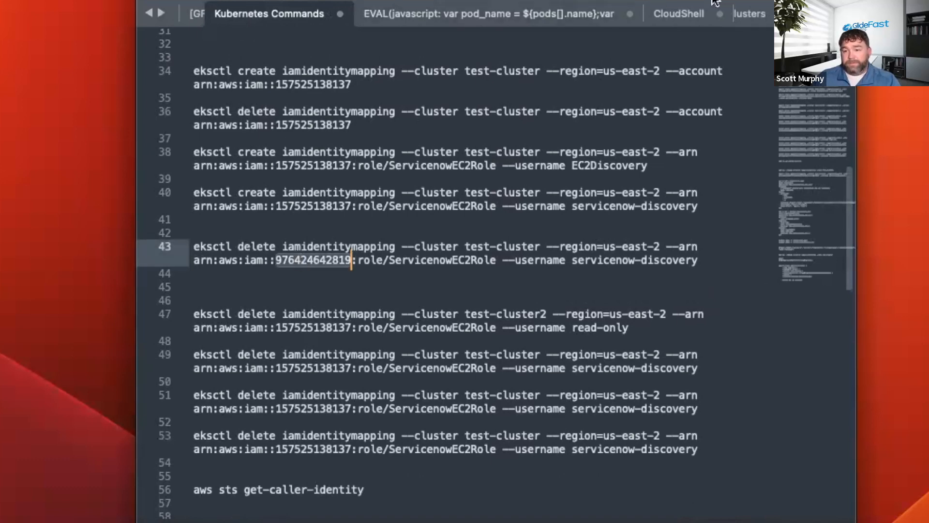
click(676, 16)
click(737, 16)
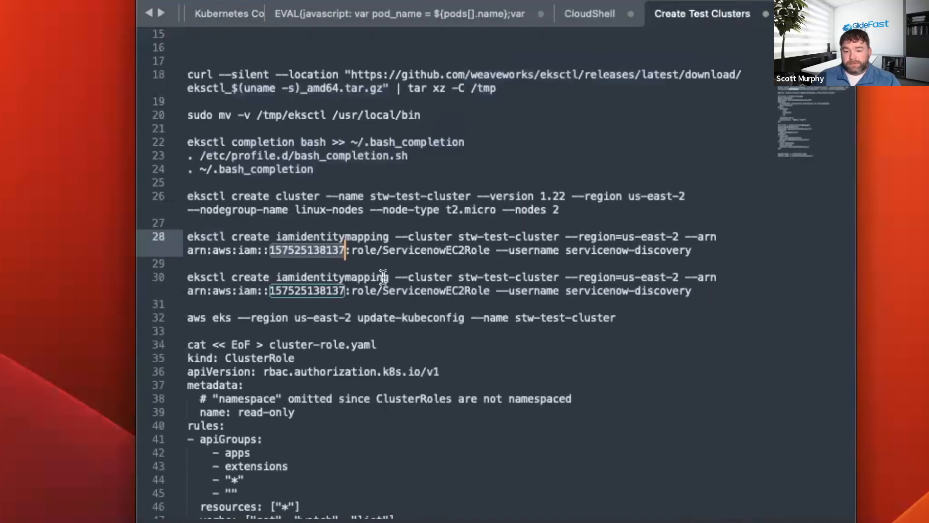
double_click(310, 290)
key(super+v)
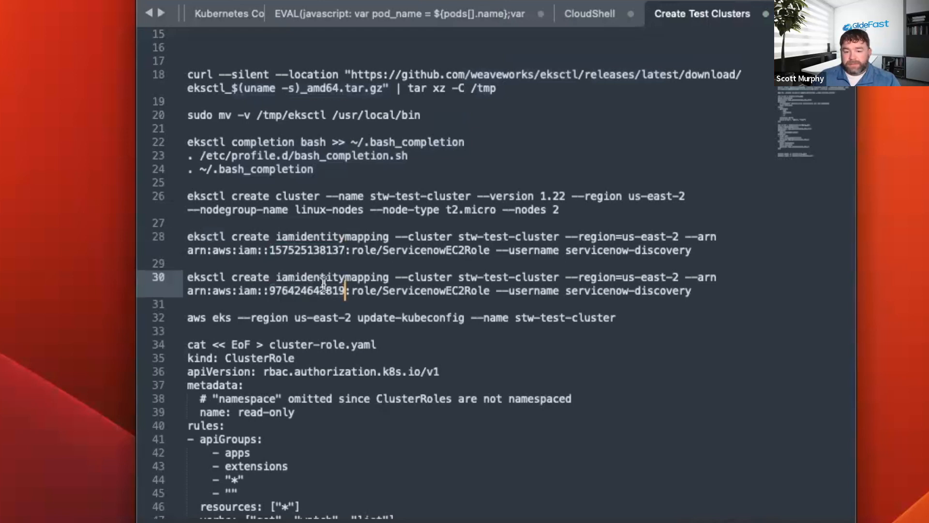
Switch to AWS CloudShell and run the duplicated iamidentitymapping command for stw-test-cluster in us-east-2 with ServicenowEC2Role and username servicenow-discovery.
drag(701, 292, 186, 276)
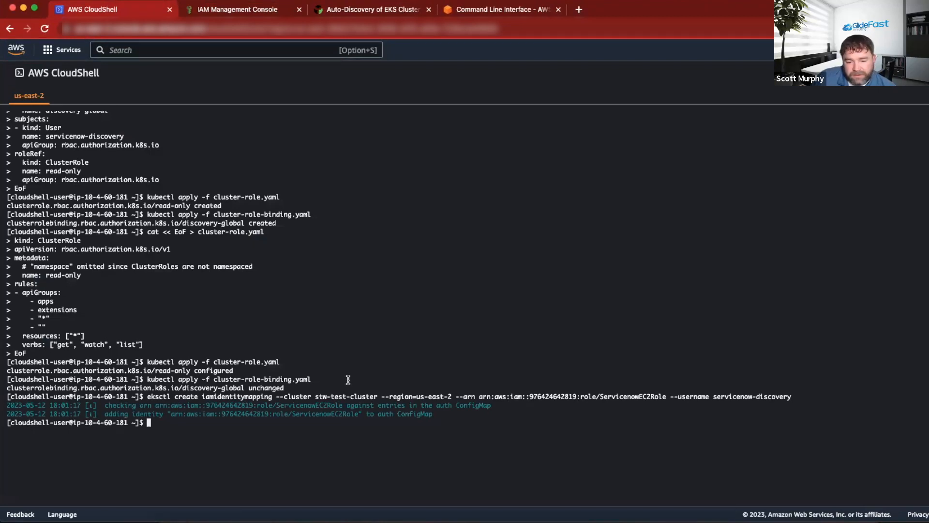
scroll(365, 377, down, 1)
scroll(365, 377, up, 1)
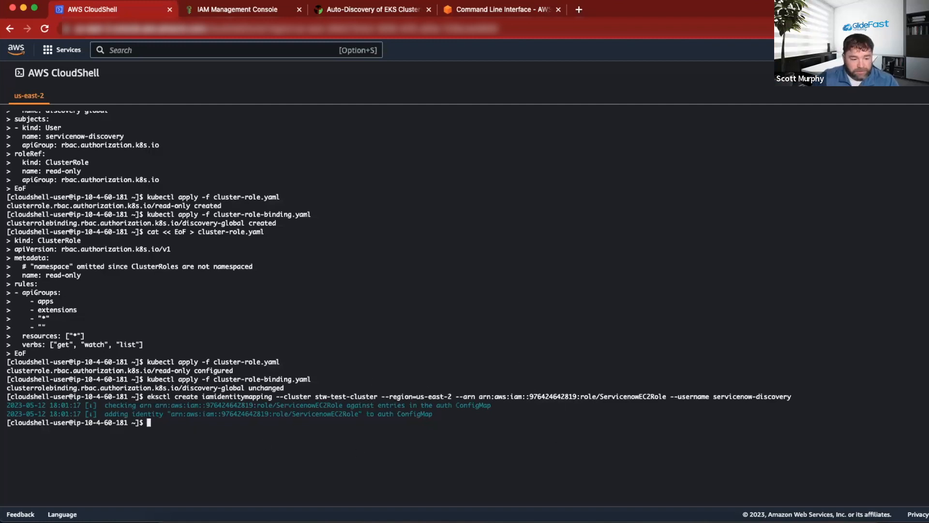
Recall the earlier shell commands to review the cluster-role.yaml and cluster-role-binding.yaml definitions.
key(Up)
key(Up)
key(Up)
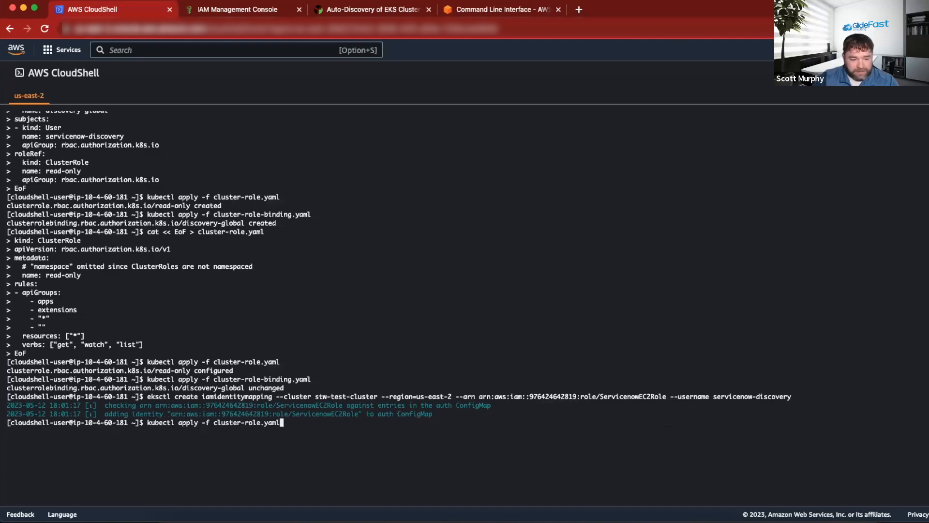
key(Up)
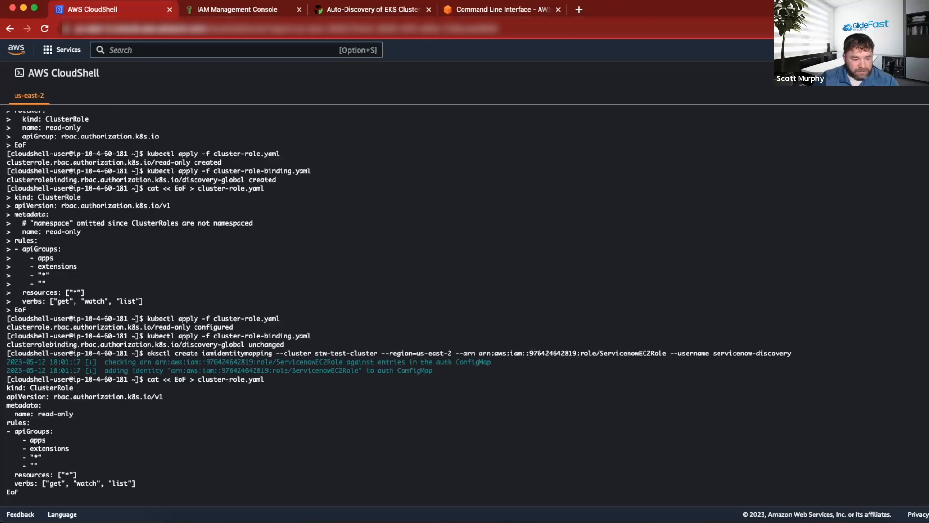
key(Up)
key(Up)
key(Up)
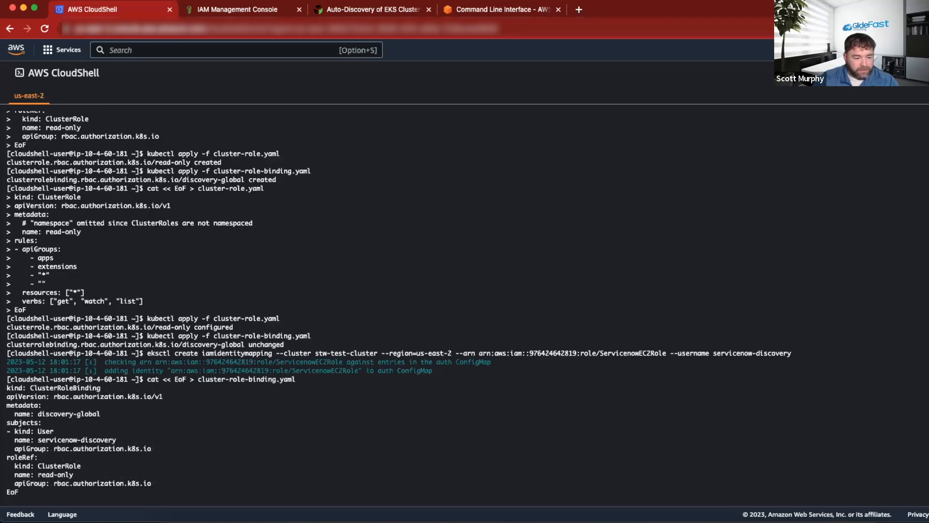
key(Up)
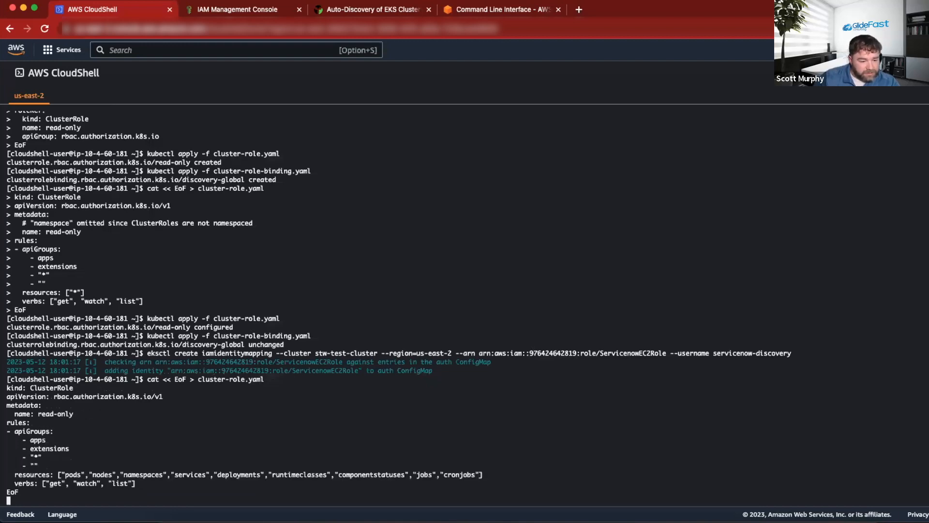
key(Up)
key(Down)
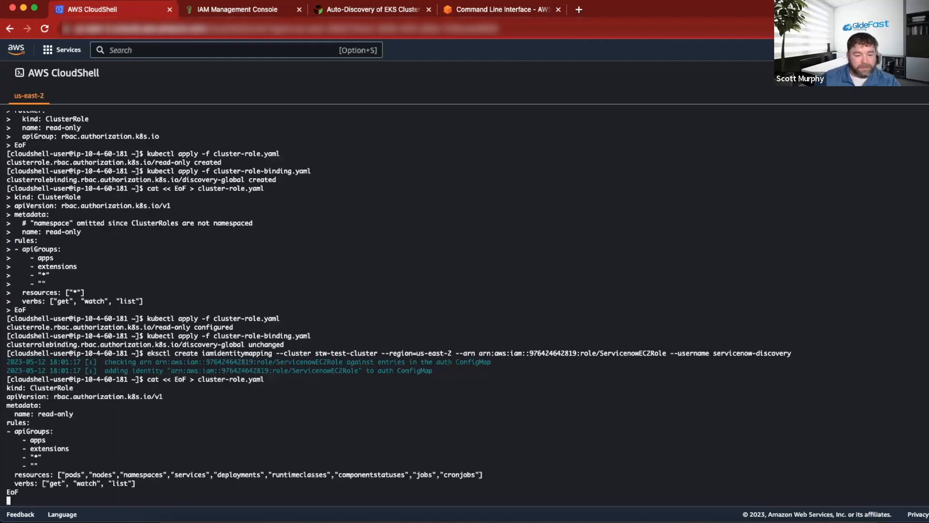
Switch to ServiceNow, reopen the Cloud Service Account - Master Account discovery schedule and run Discover now.
key(ctrl+Right)
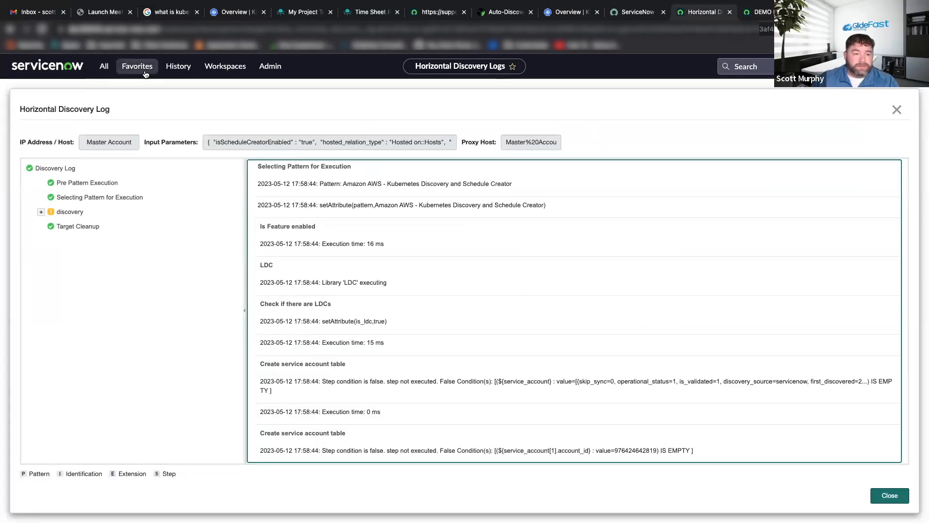
click(139, 69)
click(175, 66)
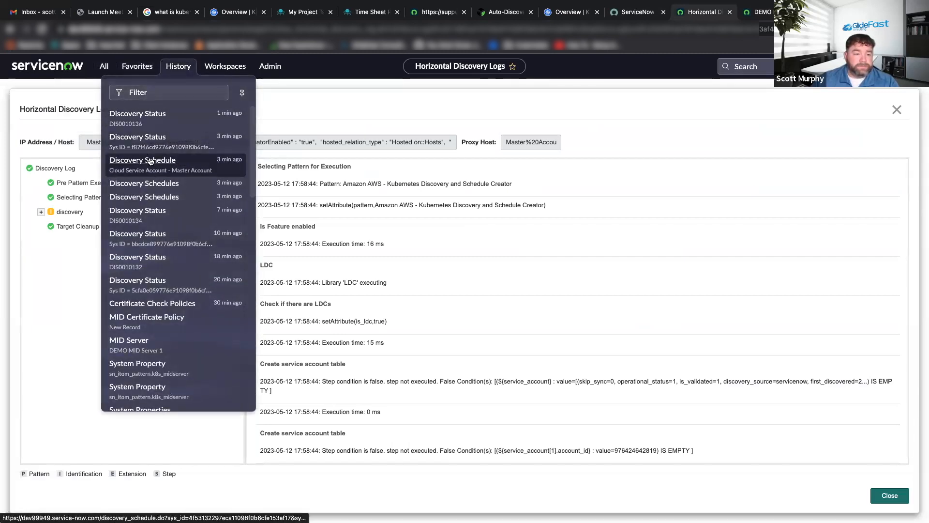
click(159, 161)
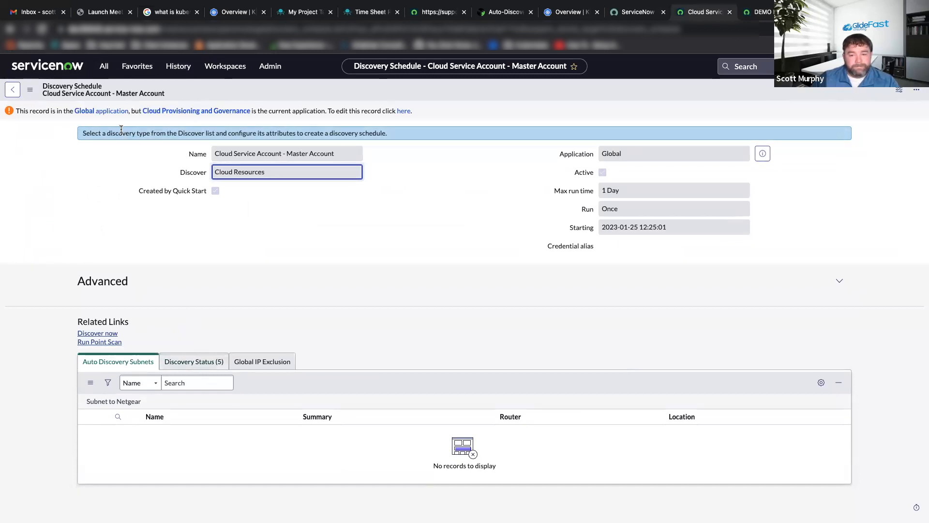
click(107, 333)
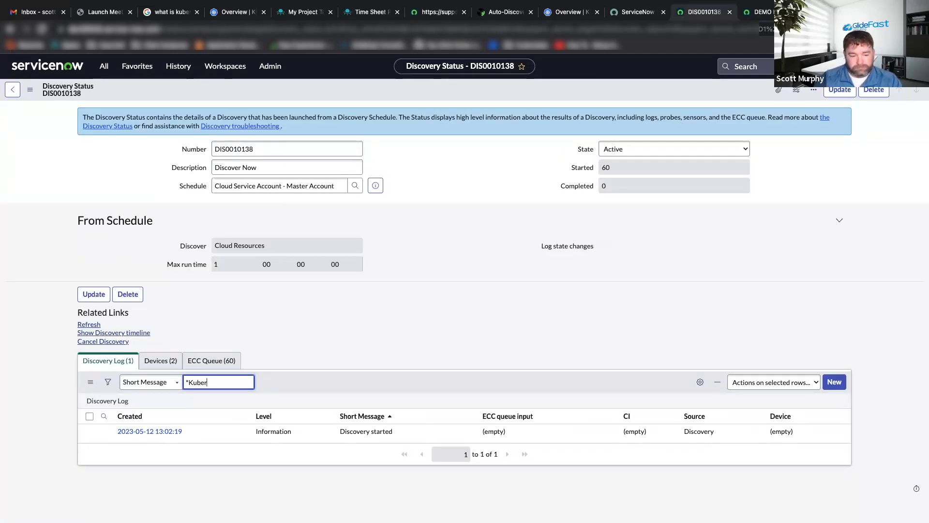
Search the new Discovery Status record's log messages for *Kuber and open the Kubernetes Discovery and Schedule Creator pattern log.
key(Return)
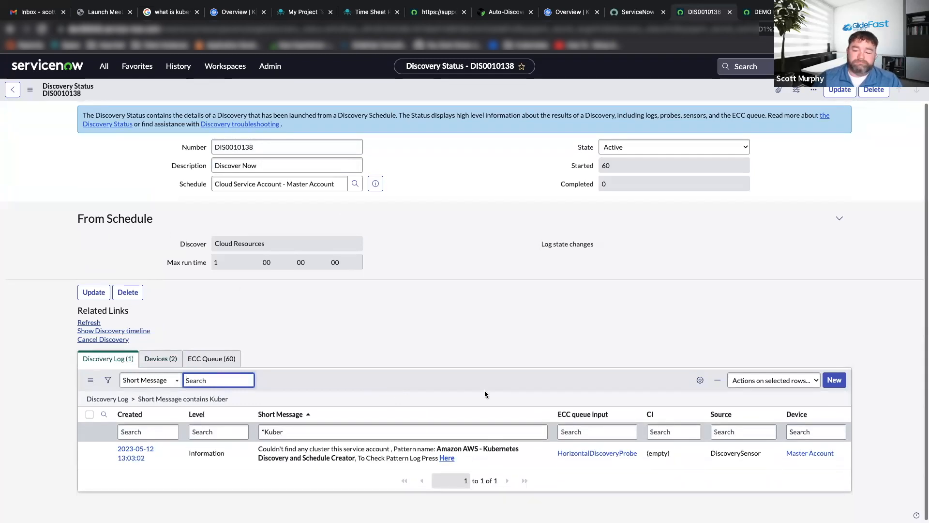
click(446, 457)
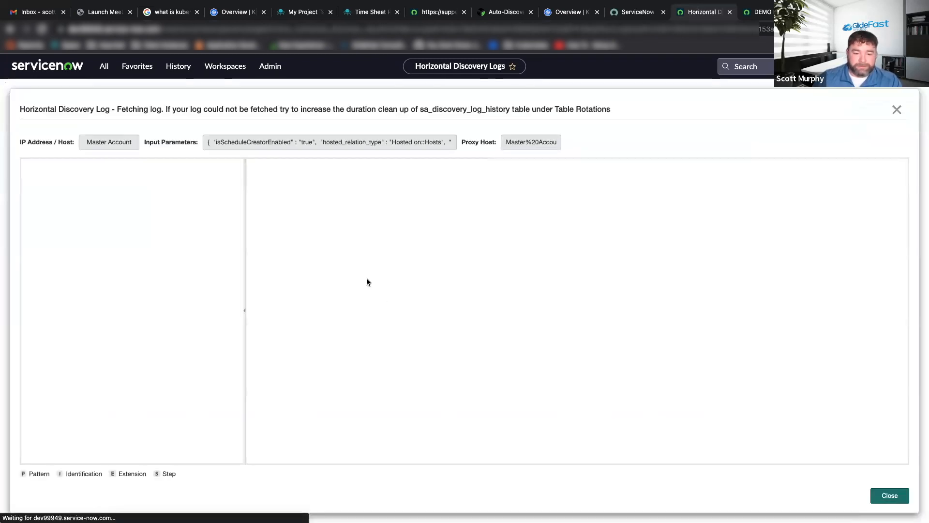
scroll(445, 240, down, 2)
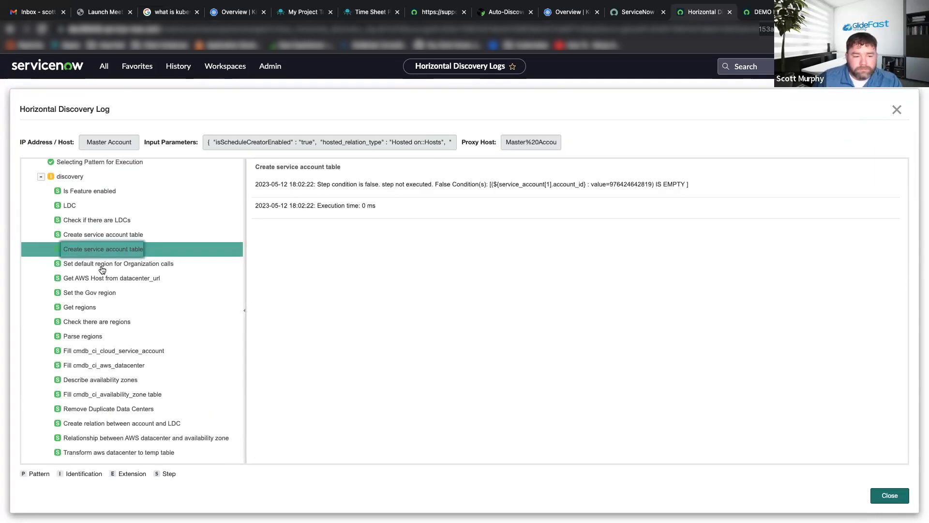
Examine the discovery step entries from Create service account table to Check there are regions, and close the pattern log.
click(102, 269)
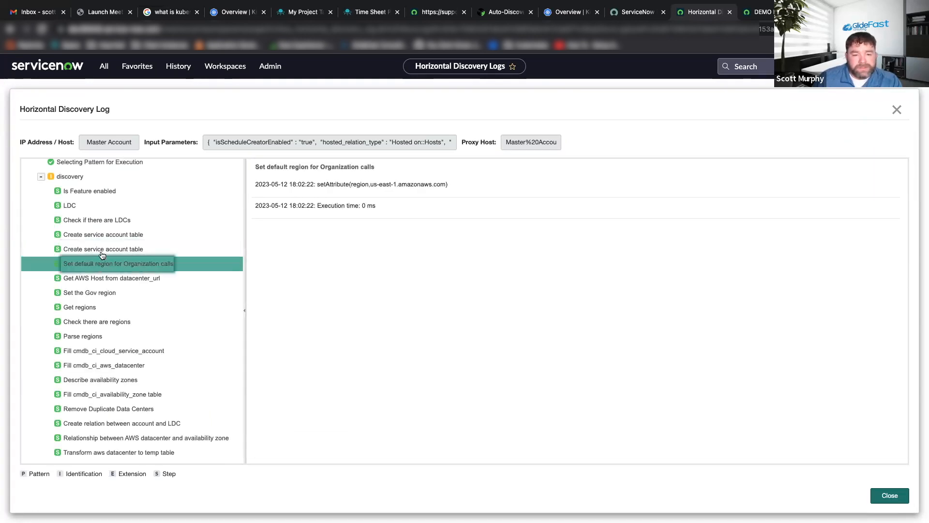
click(102, 254)
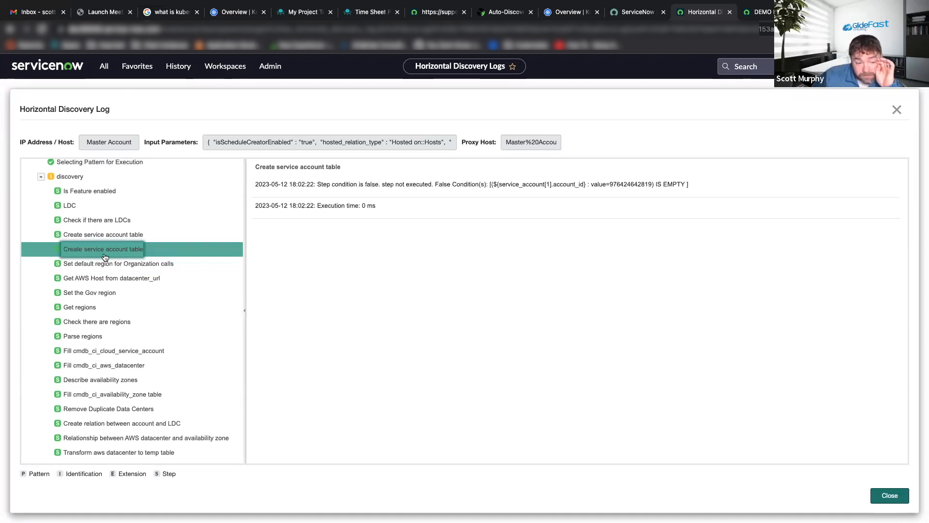
click(117, 269)
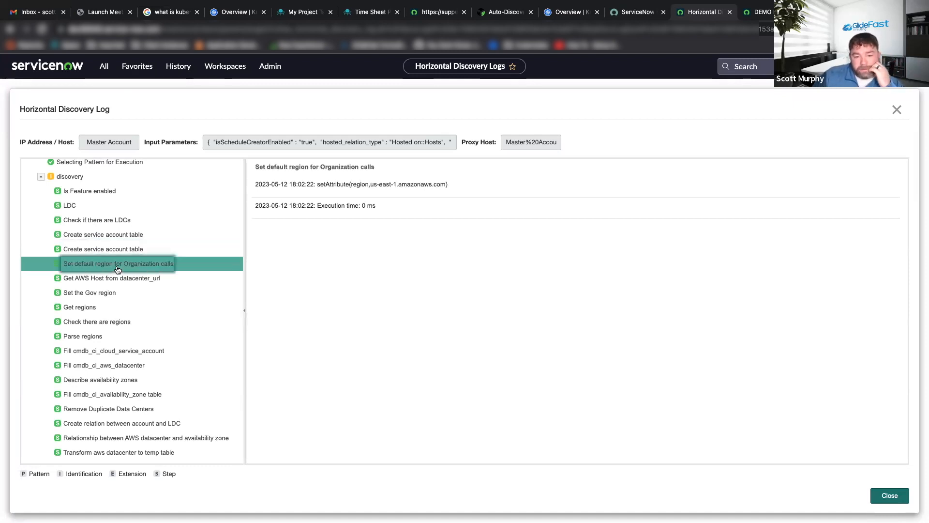
click(125, 282)
click(89, 293)
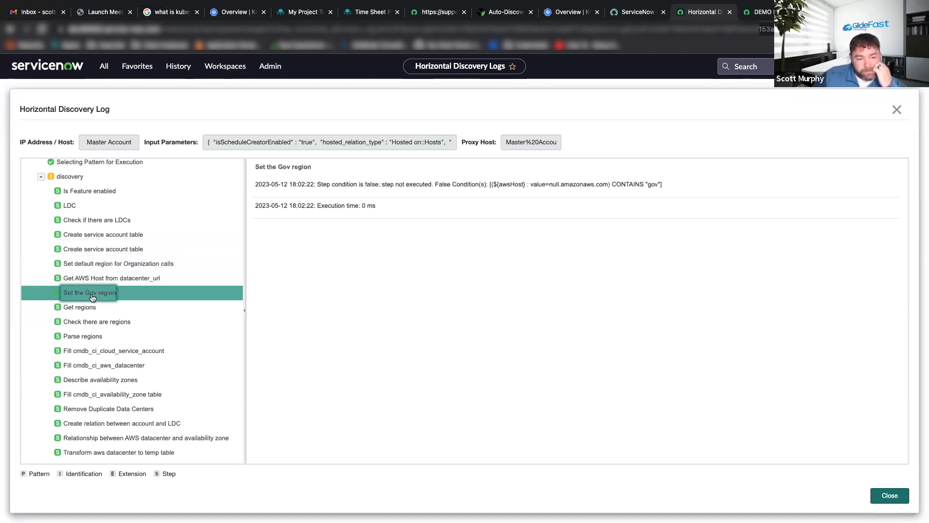
click(99, 321)
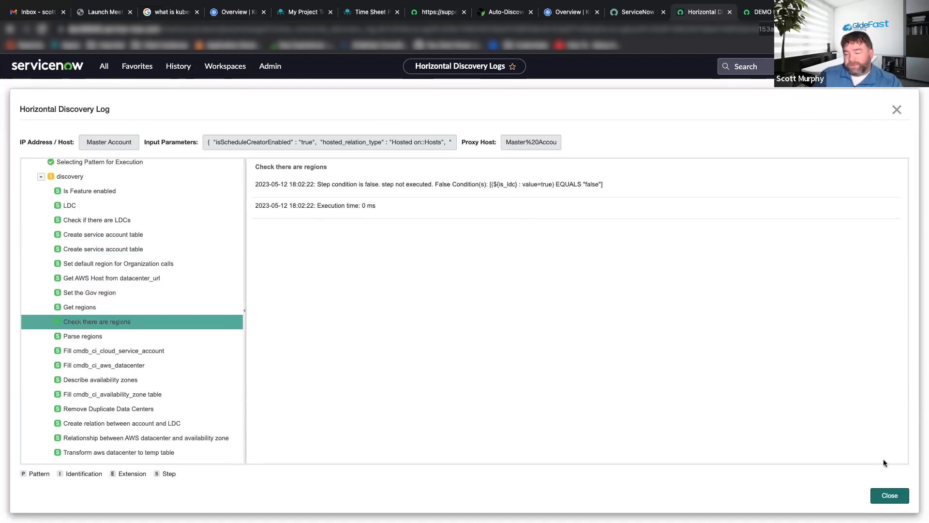
click(889, 495)
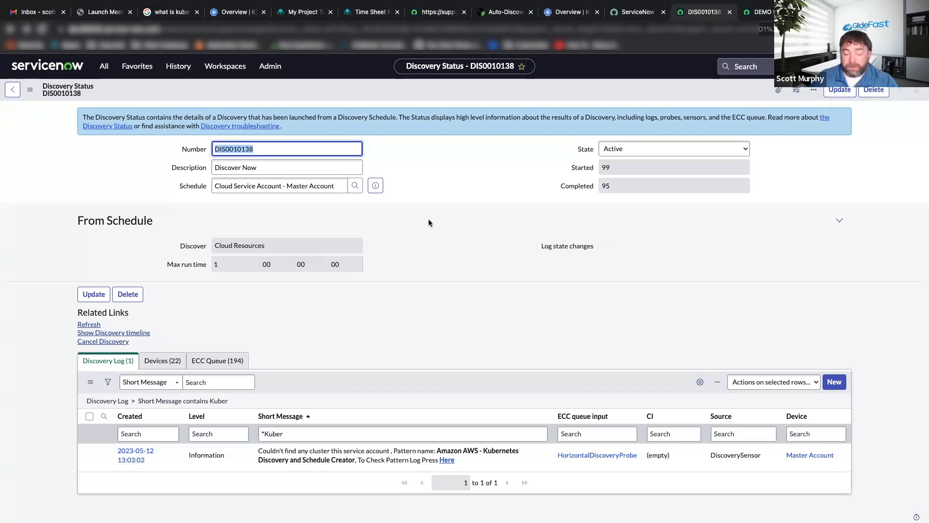
scroll(428, 223, down, 1)
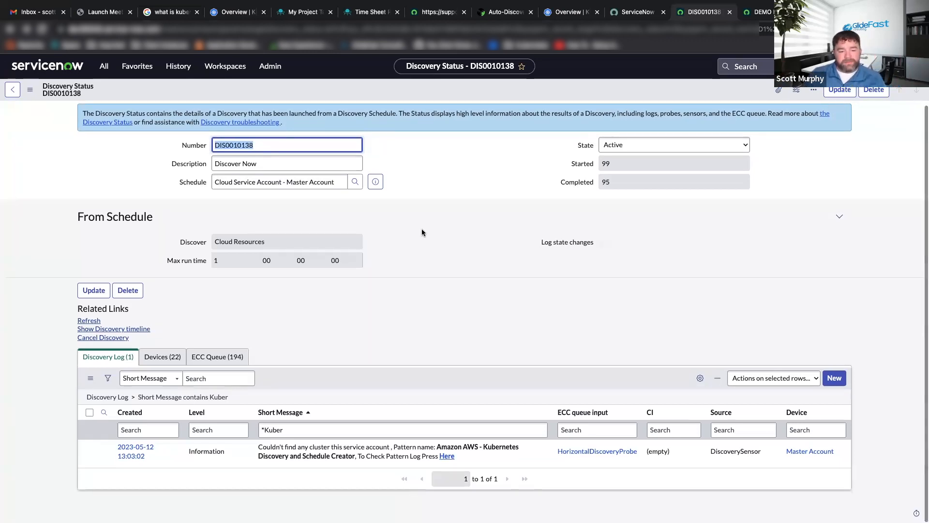
scroll(422, 231, up, 1)
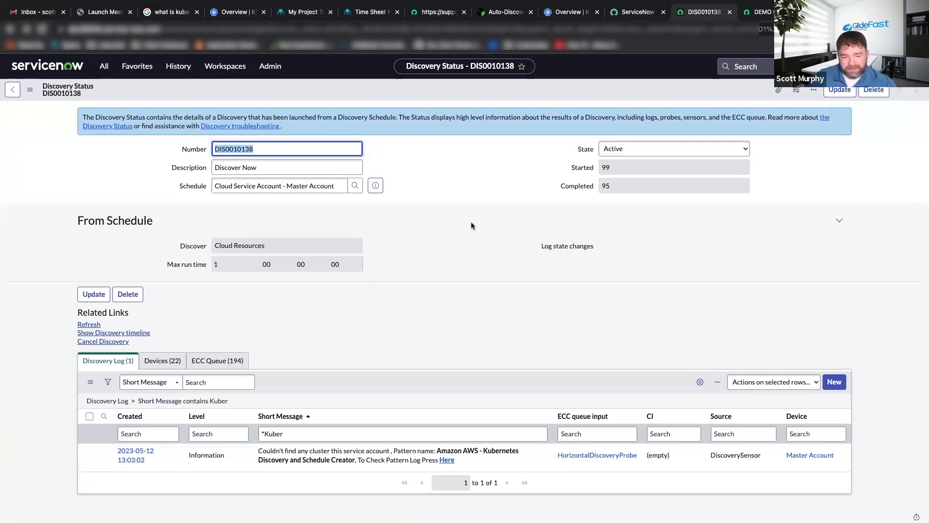